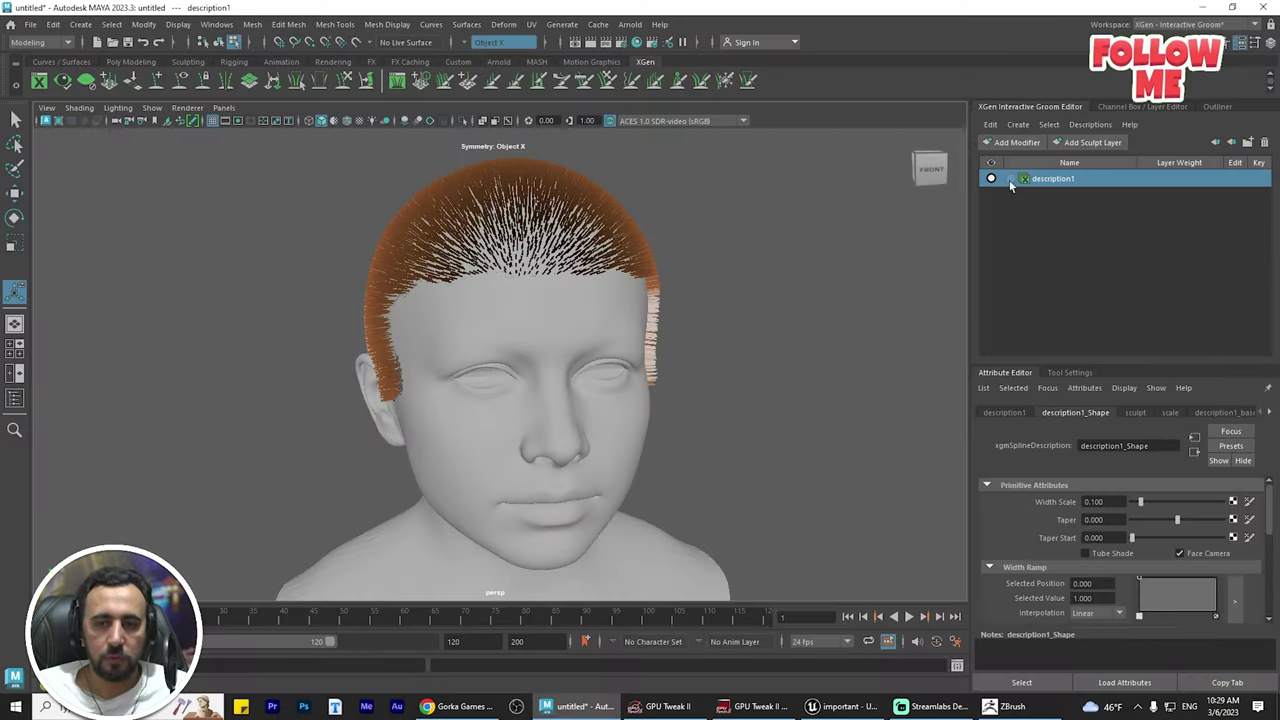
# - Examine the description1 groom's layers and base settings, and inspect the hair around the head from several angles
pyautogui.click(1010, 180)
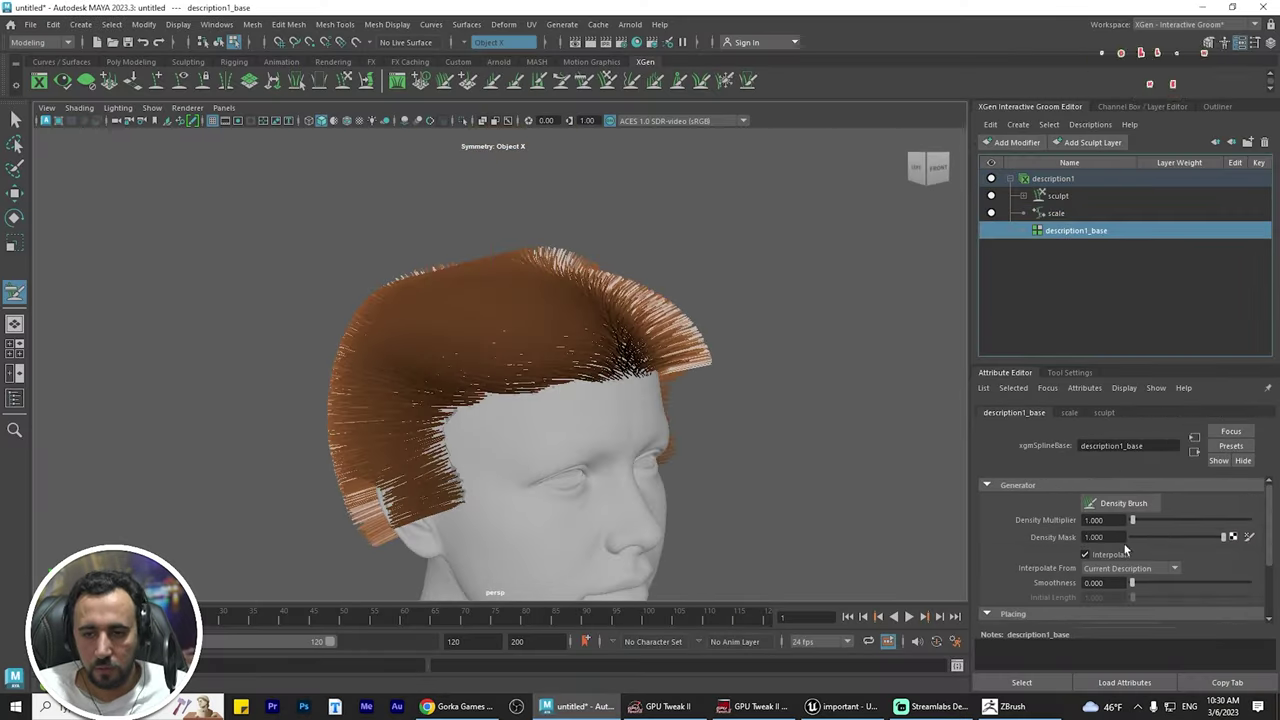
pyautogui.scroll(-3, 1125, 550)
pyautogui.click(1108, 582)
pyautogui.keyDown('alt'); pyautogui.moveTo(740, 320); pyautogui.dragTo(497, 236); pyautogui.keyUp('alt')
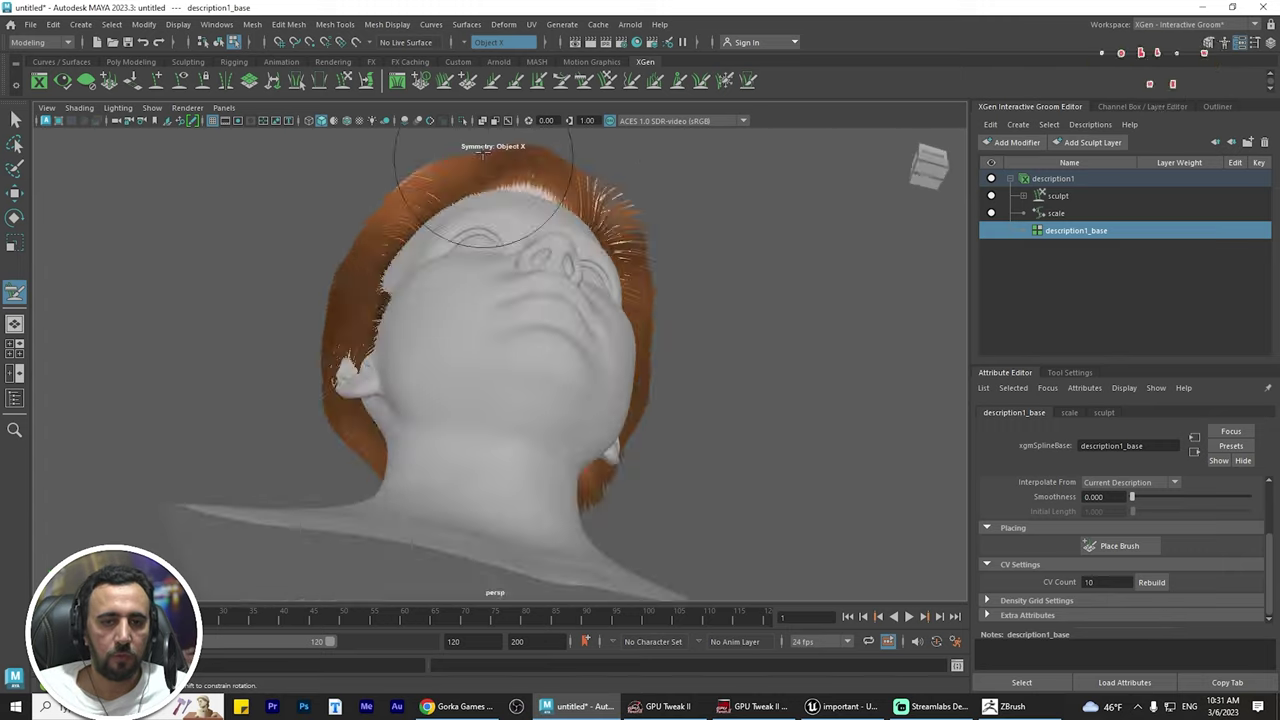
pyautogui.keyDown('alt'); pyautogui.moveTo(483, 150); pyautogui.dragTo(430, 285); pyautogui.keyUp('alt')
pyautogui.scroll(-5, 589, 440)
pyautogui.scroll(5, 430, 285)
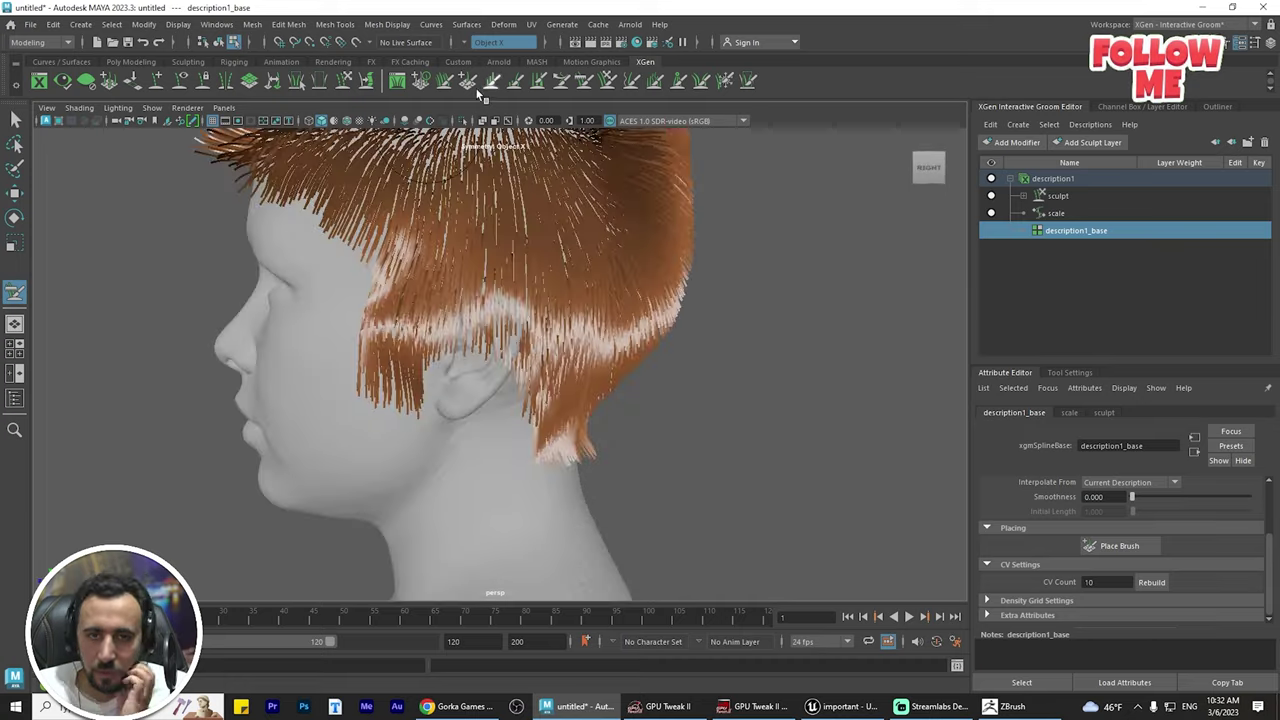
pyautogui.keyDown('alt'); pyautogui.moveTo(478, 92); pyautogui.dragTo(950, 310); pyautogui.keyUp('alt')
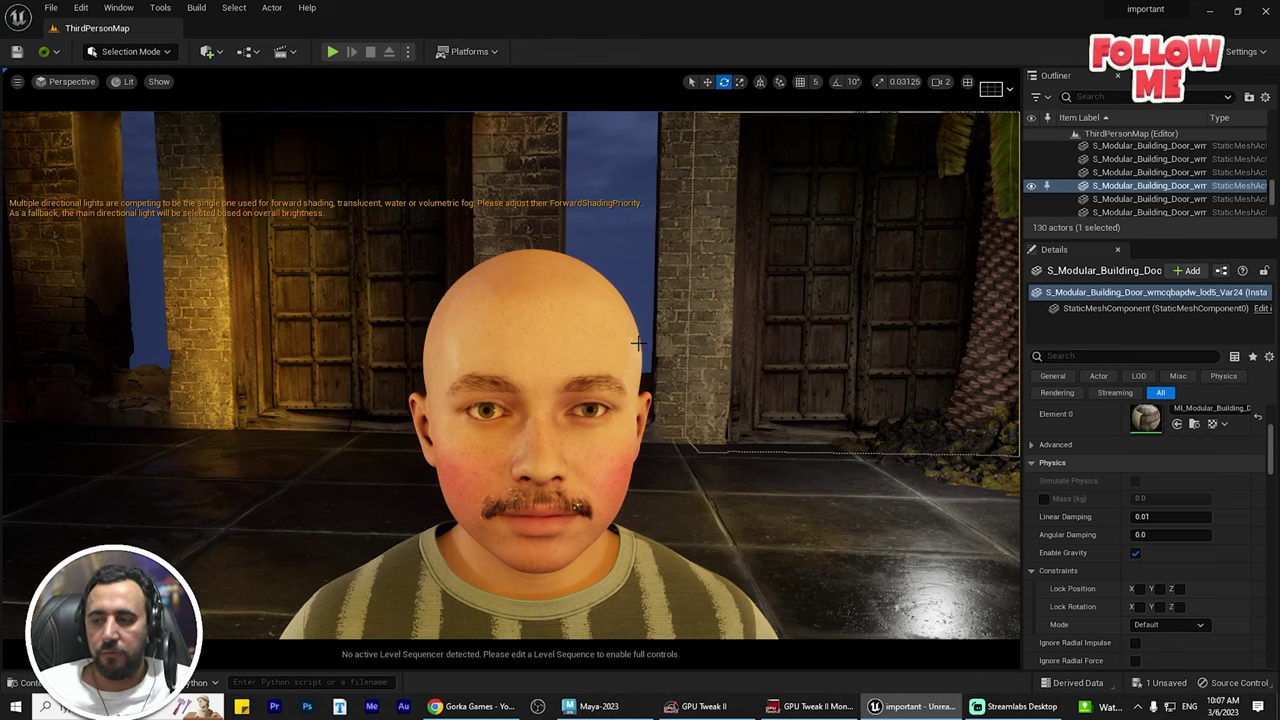
# - Switch to Unreal Engine, open Quixel Bridge and view the man_noclose character among My MetaHumans
pyautogui.press('s')
pyautogui.moveTo(638, 343); pyautogui.dragTo(668, 377, button='right')
pyautogui.press('w')
pyautogui.press('s')
pyautogui.click(122, 9)
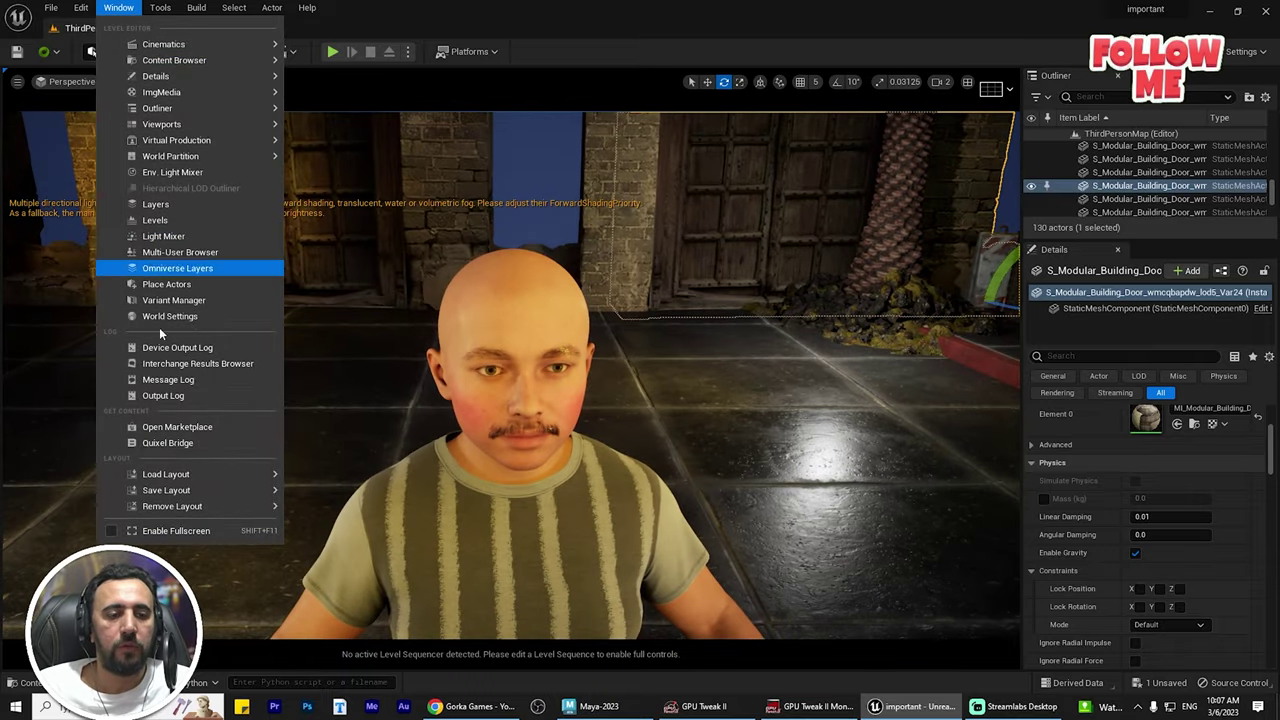
pyautogui.click(168, 443)
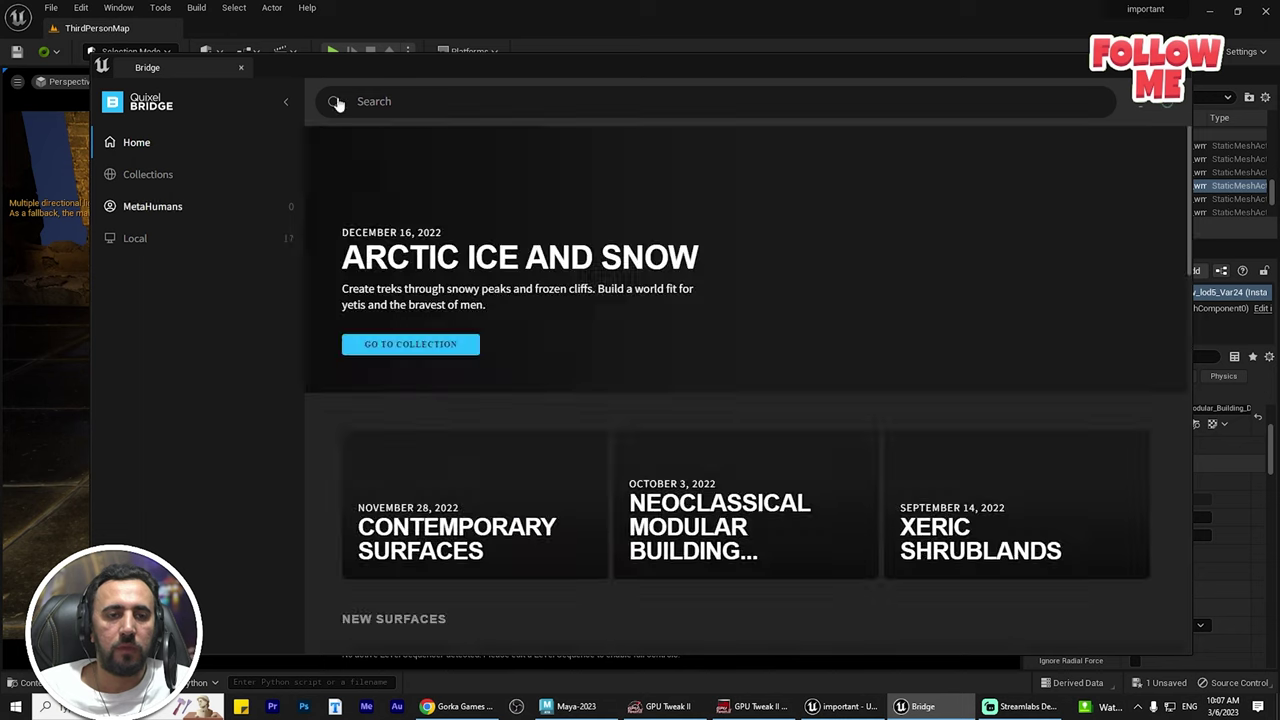
pyautogui.click(108, 214)
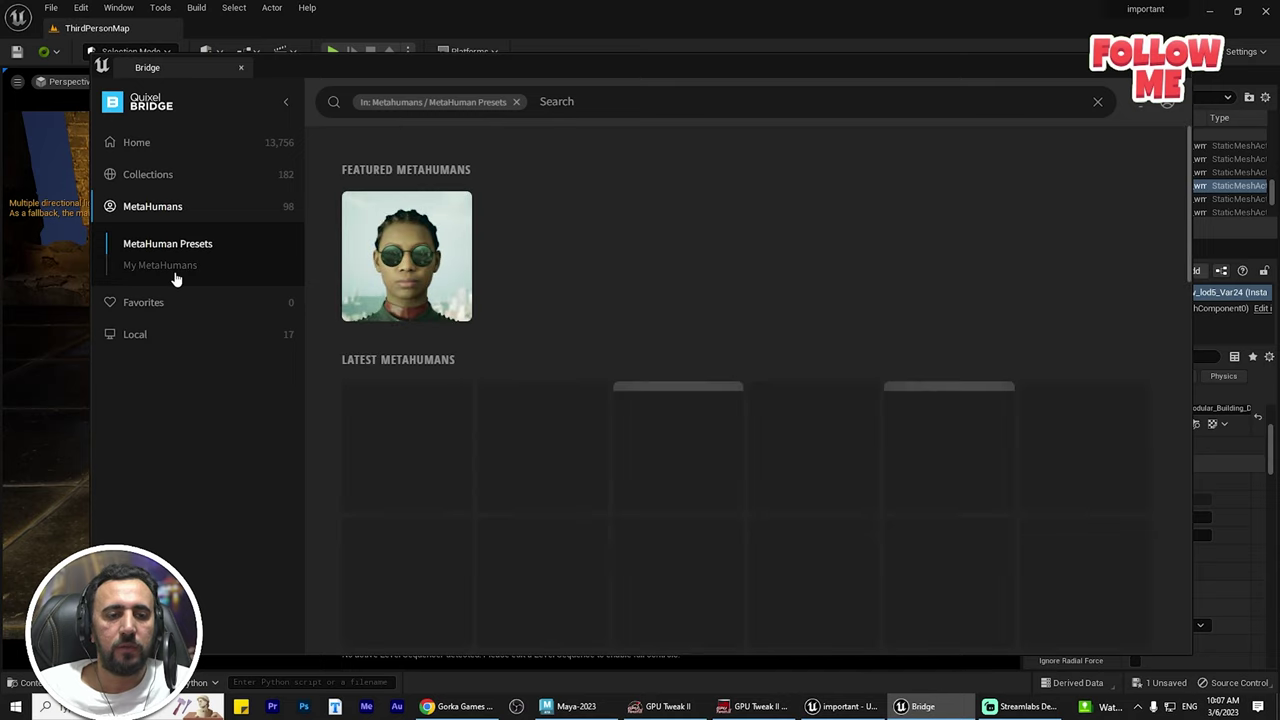
pyautogui.click(160, 265)
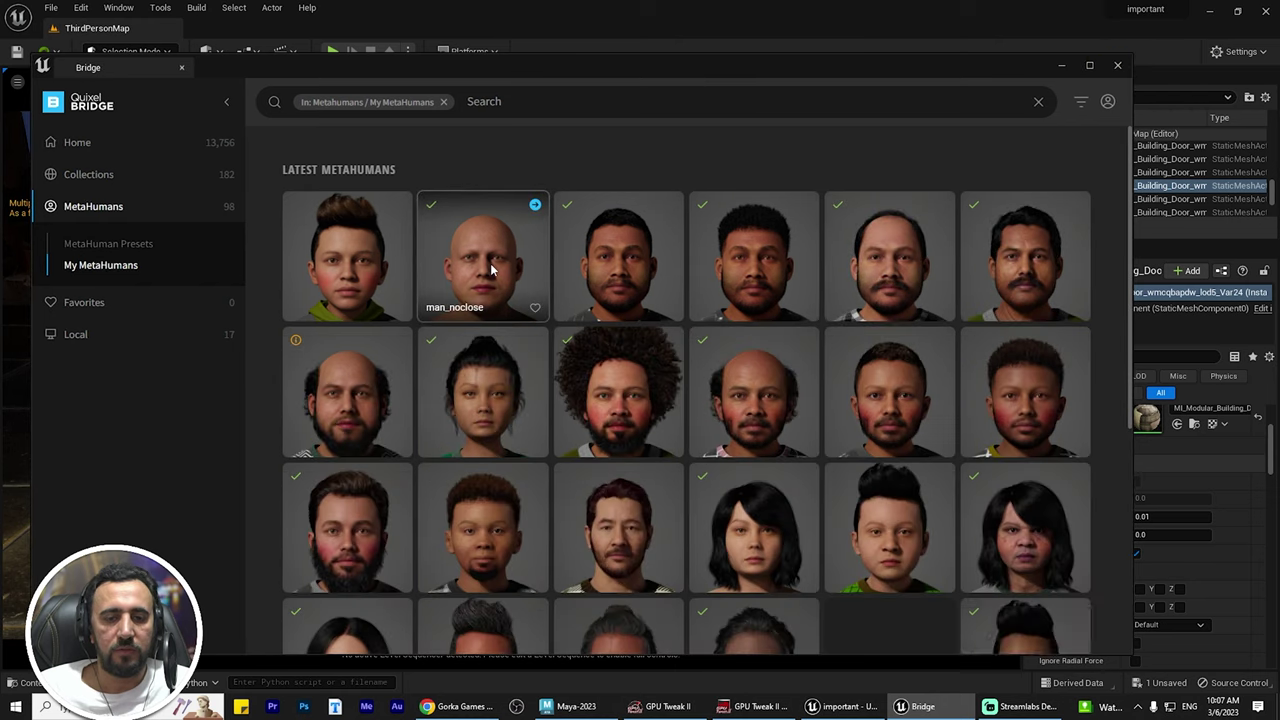
pyautogui.click(470, 262)
pyautogui.moveTo(575, 71); pyautogui.dragTo(541, 52)
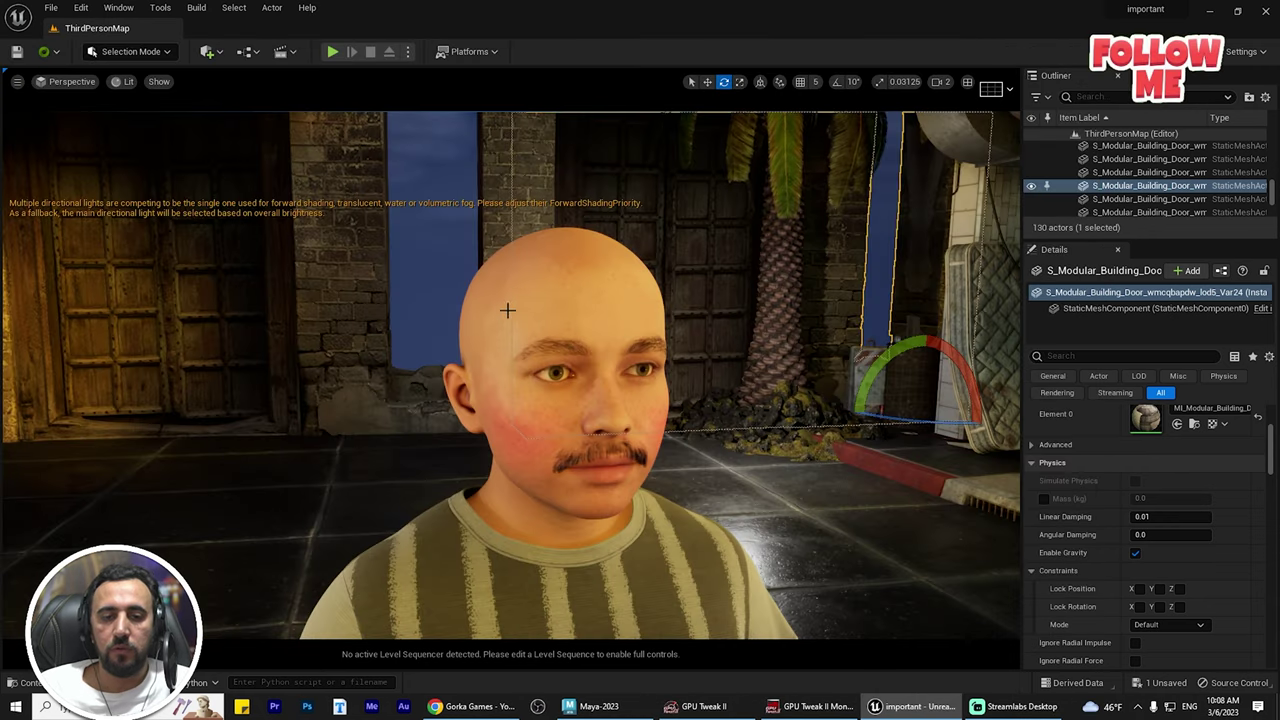
# - Select the mustached BP_Baba character in the level and open its Blueprint with the Body component shown in 3D
pyautogui.click(527, 273)
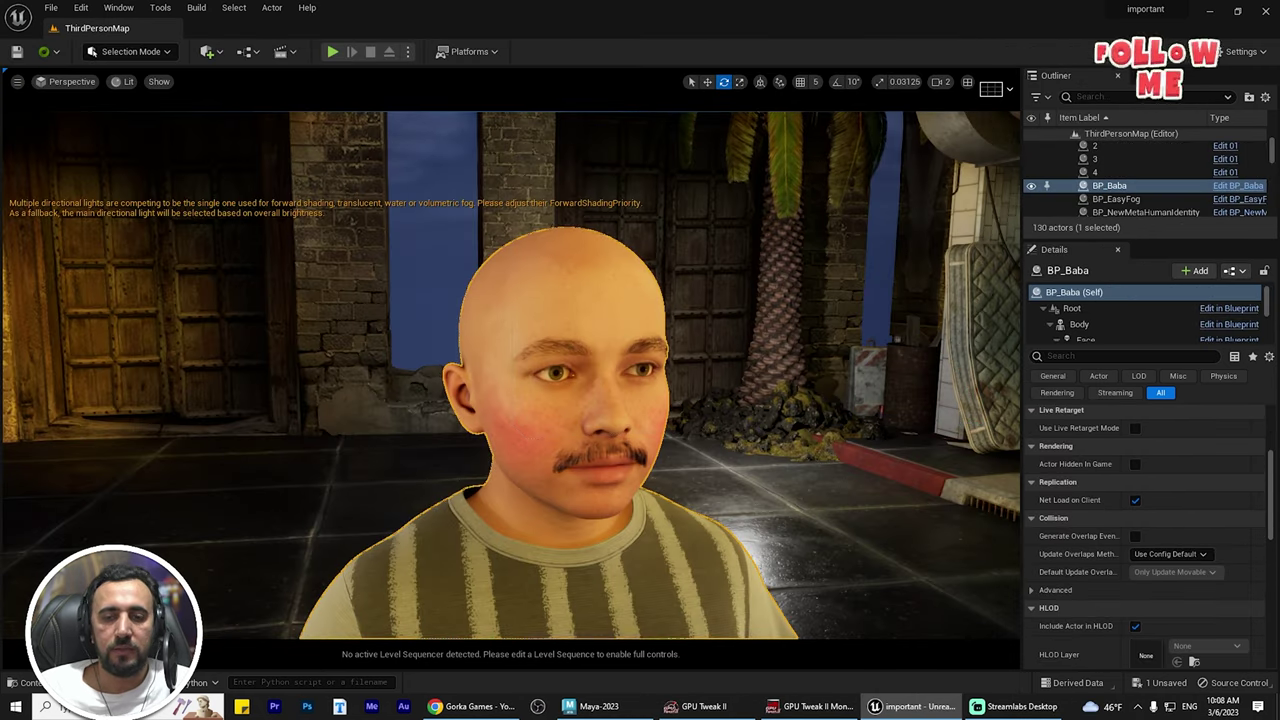
pyautogui.click(1238, 186)
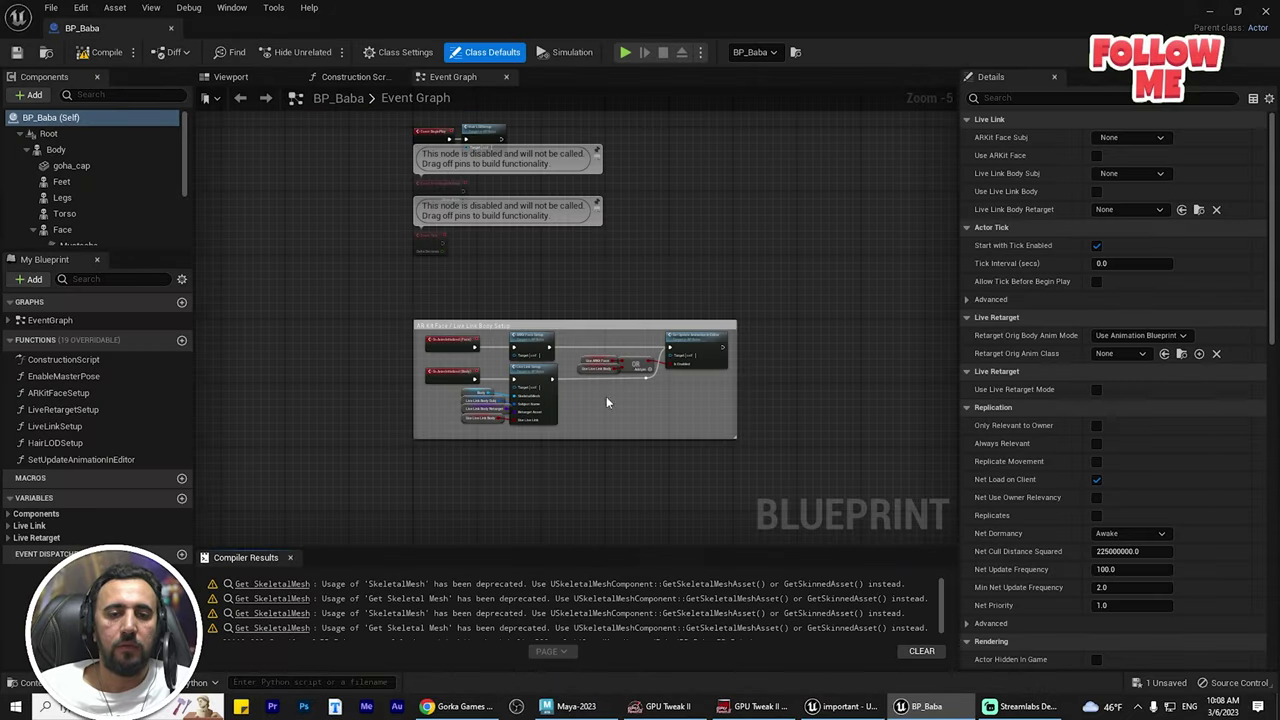
pyautogui.click(55, 150)
pyautogui.click(226, 77)
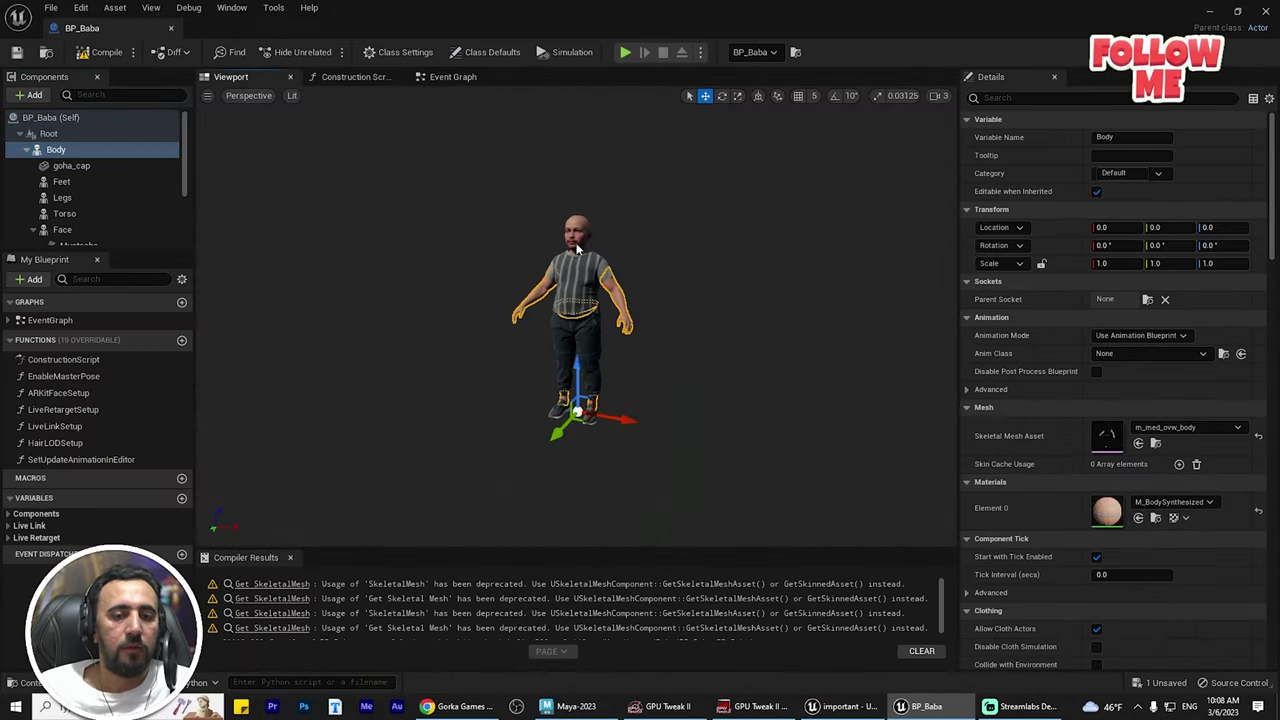
# - Locate the Face component's skeletal mesh asset in the project content and close the Blueprint
pyautogui.scroll(-1, 108, 214)
pyautogui.click(70, 209)
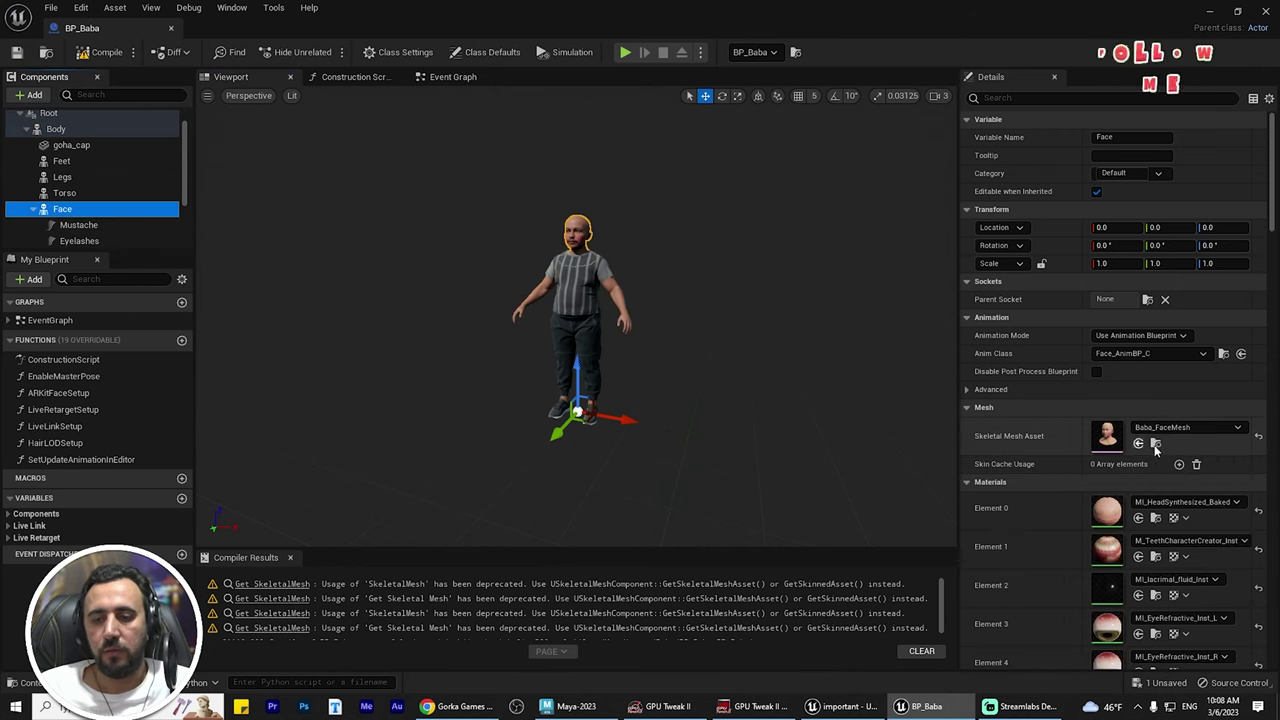
pyautogui.click(1156, 444)
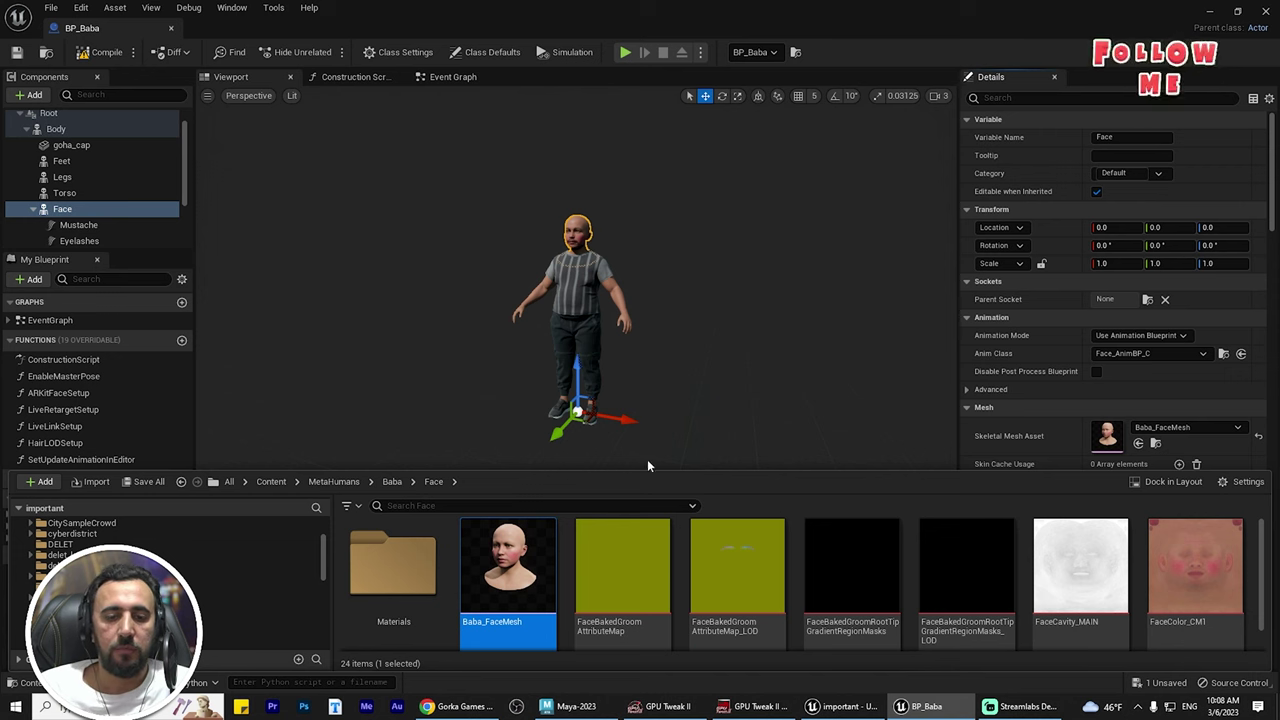
pyautogui.click(1265, 13)
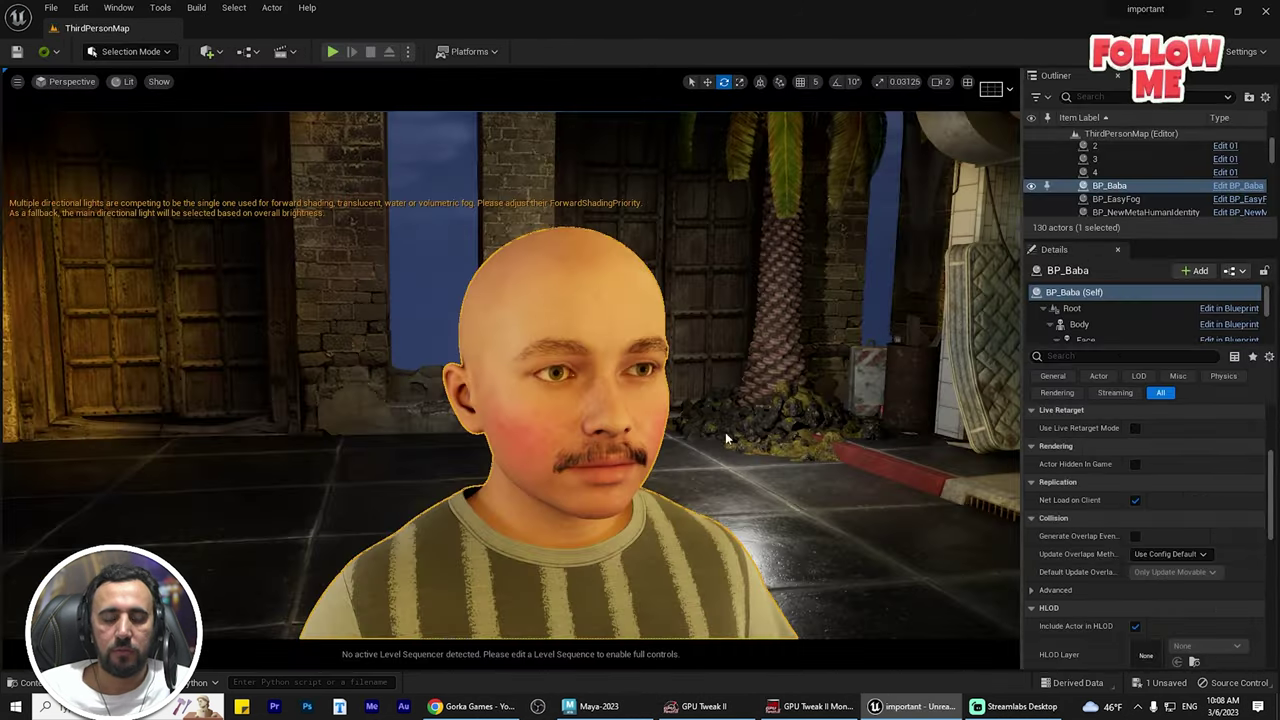
# - Open the Baba_FaceMesh skeletal mesh to inspect the head, and close it again
pyautogui.hotkey('ctrl', 'space')
pyautogui.doubleClick(508, 405)
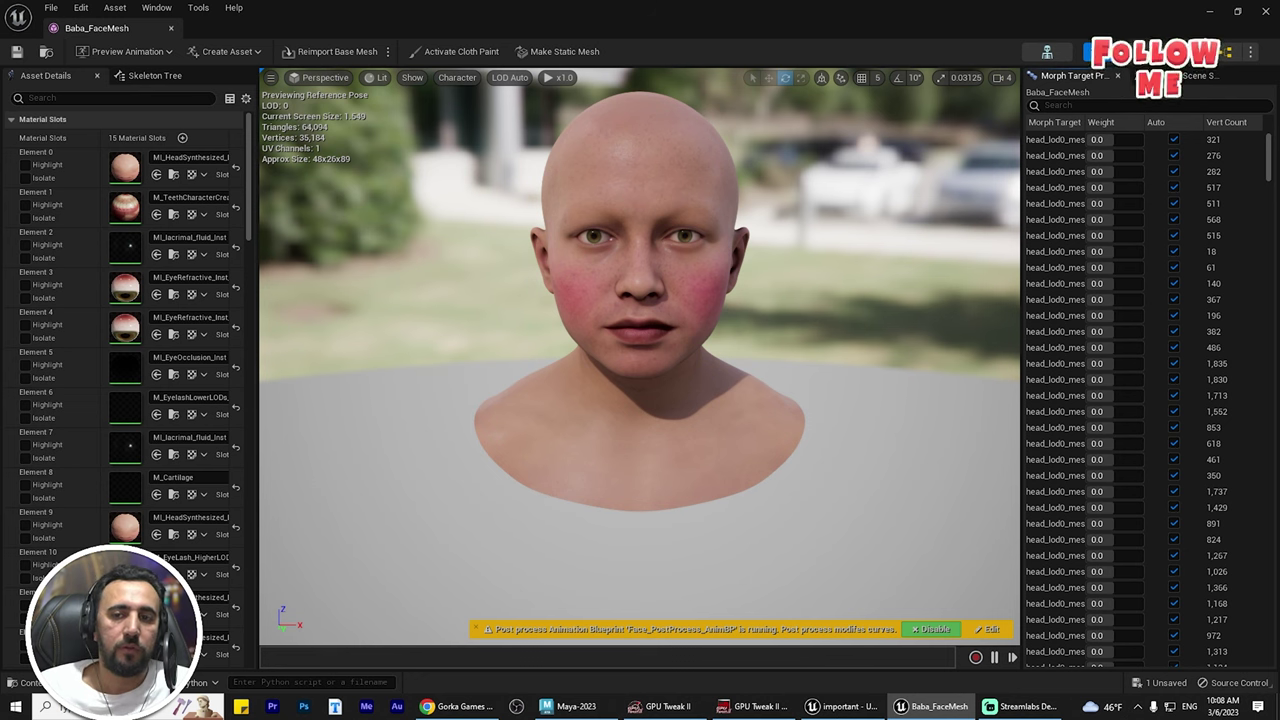
pyautogui.click(1267, 12)
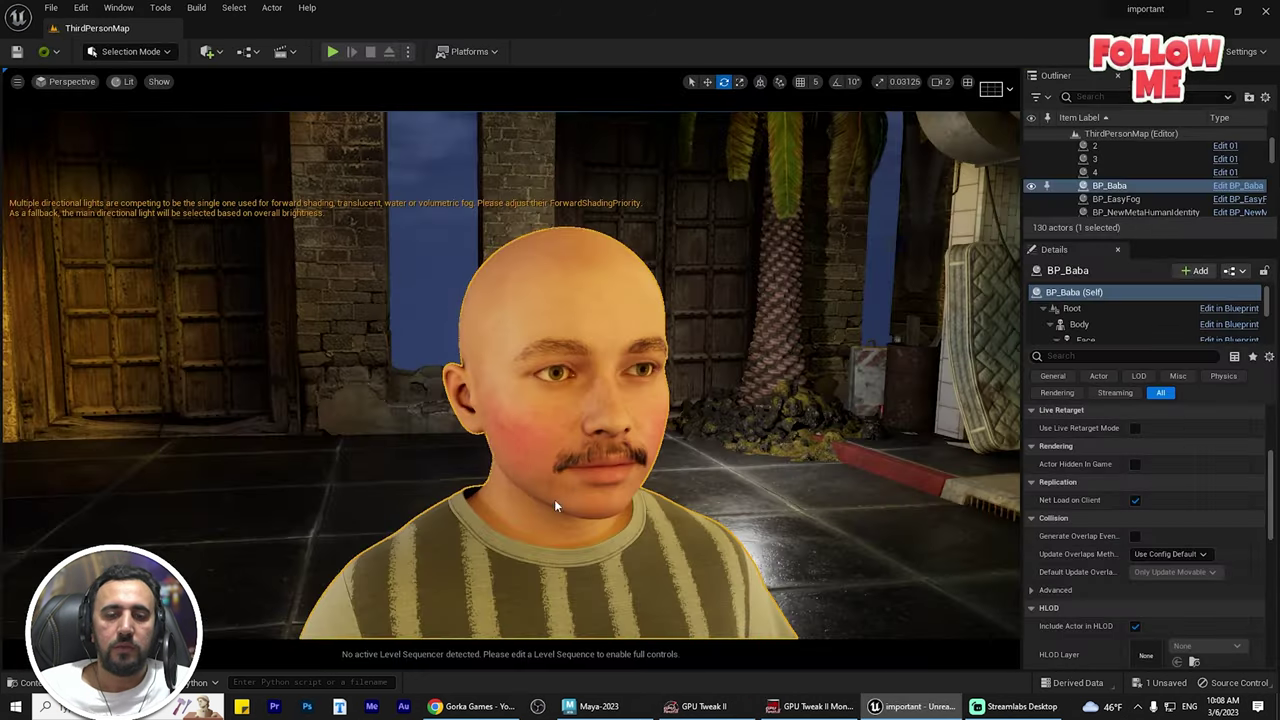
# - Start exporting the Baba_FaceMesh asset as head.FBX into a new desktop folder named metahuman
pyautogui.hotkey('ctrl', 'space')
pyautogui.rightClick(524, 440)
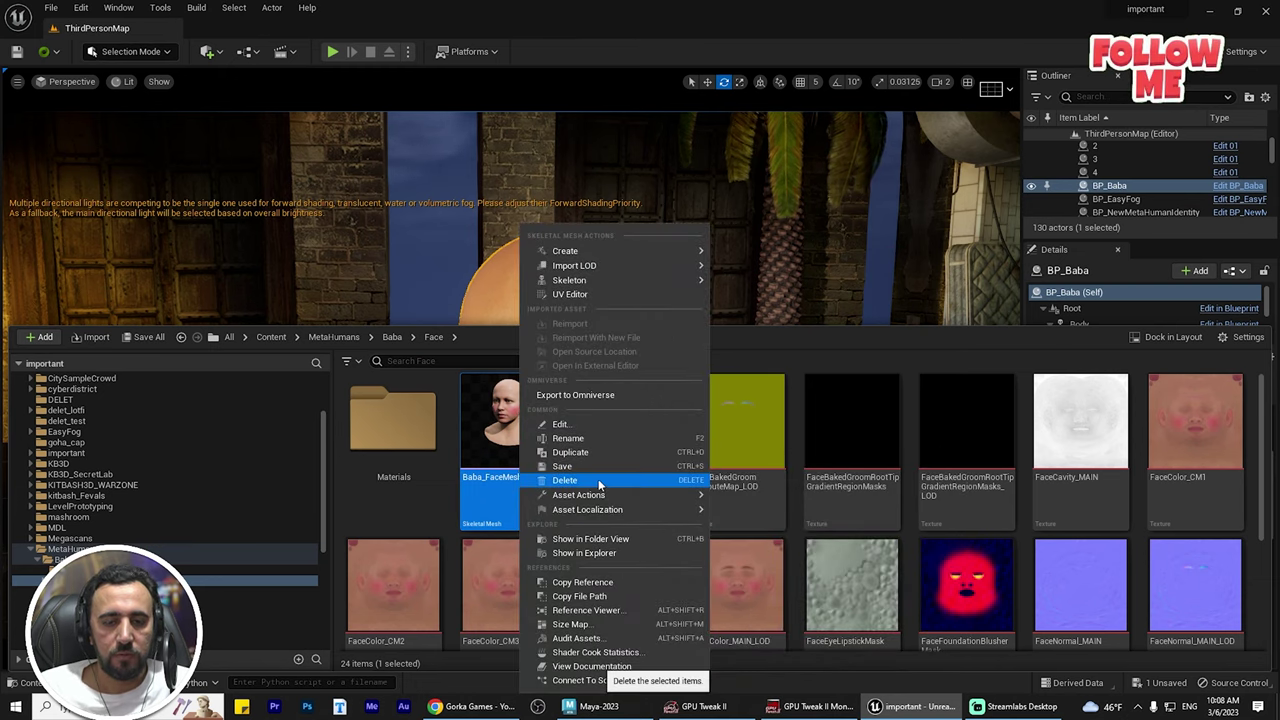
pyautogui.moveTo(628, 497)
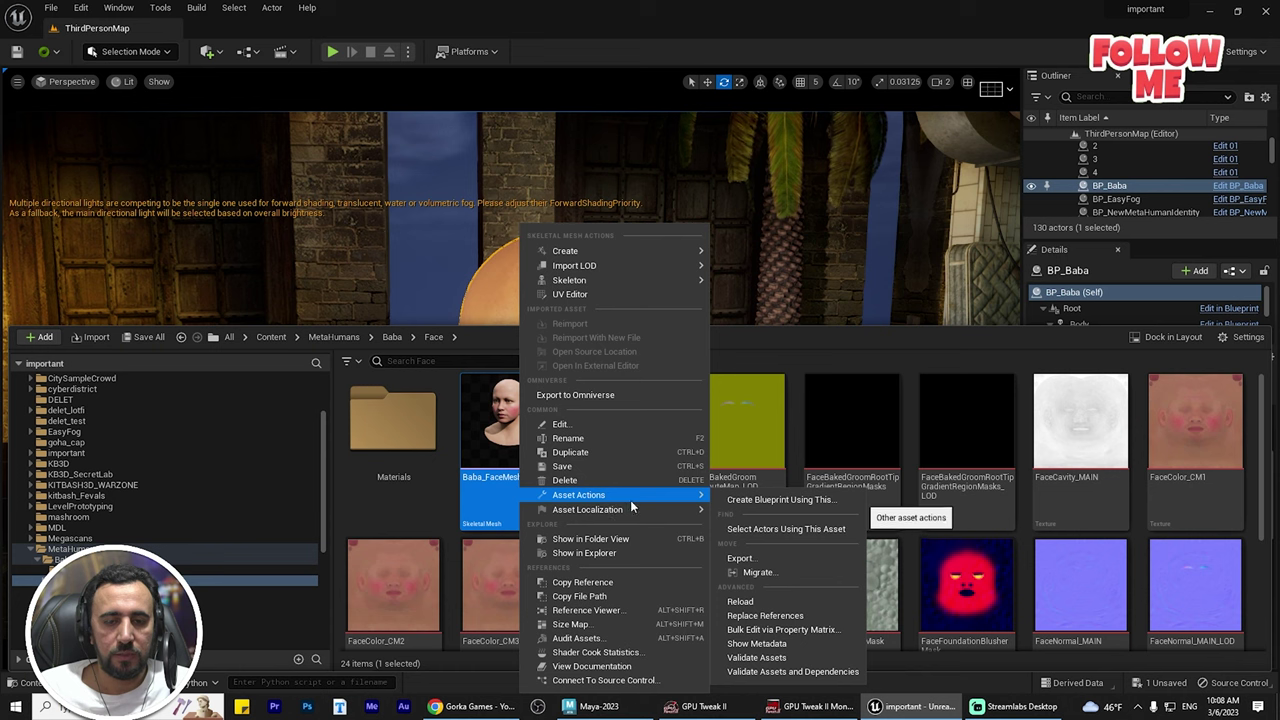
pyautogui.click(757, 562)
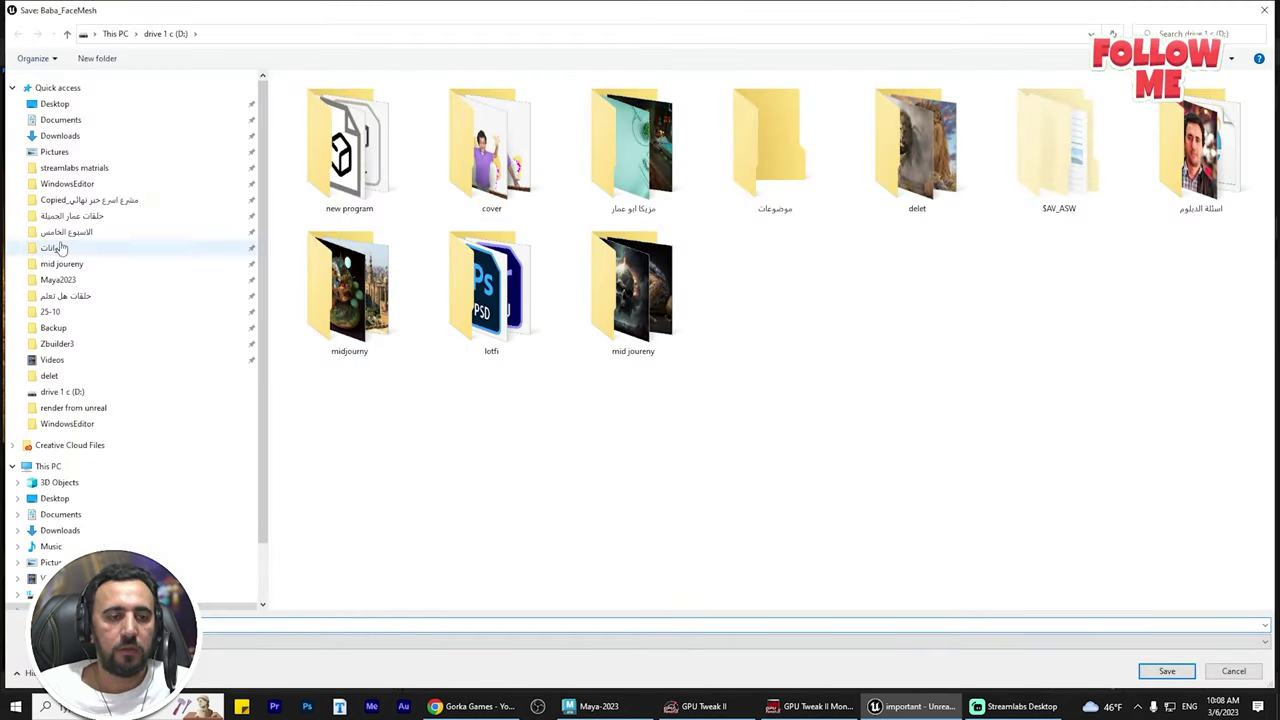
pyautogui.click(80, 104)
pyautogui.click(103, 60)
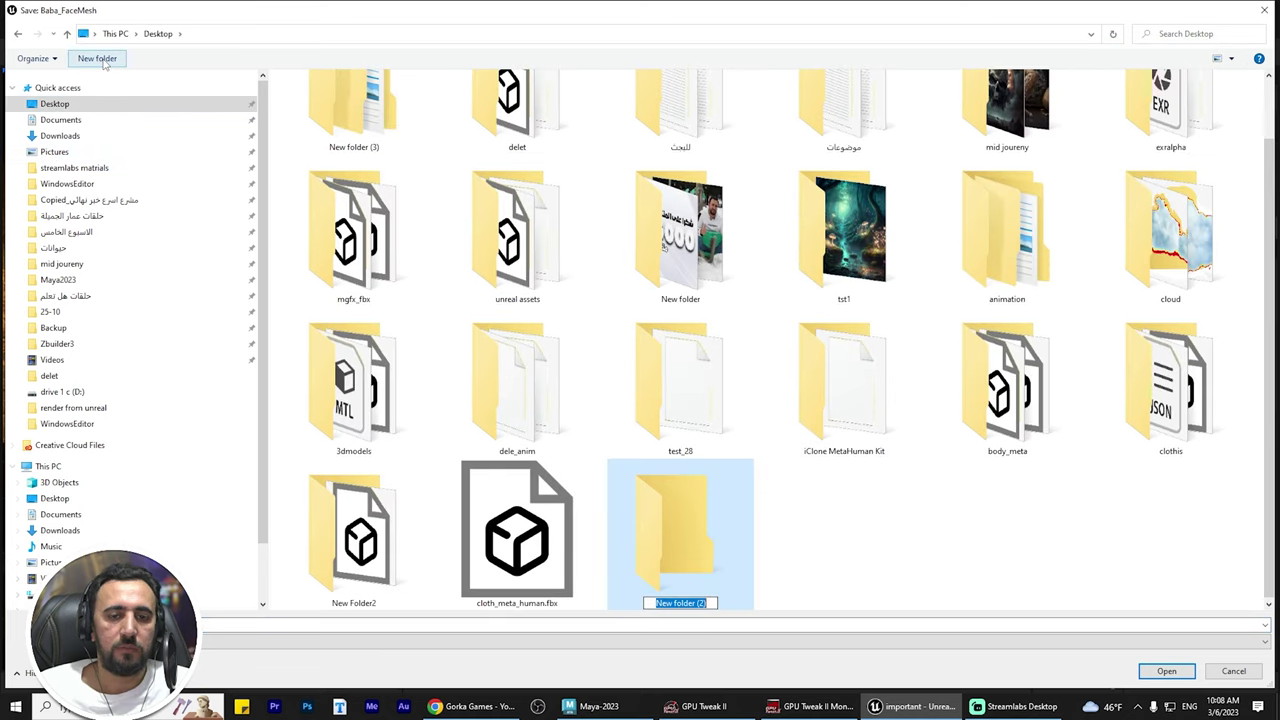
pyautogui.write('ex')
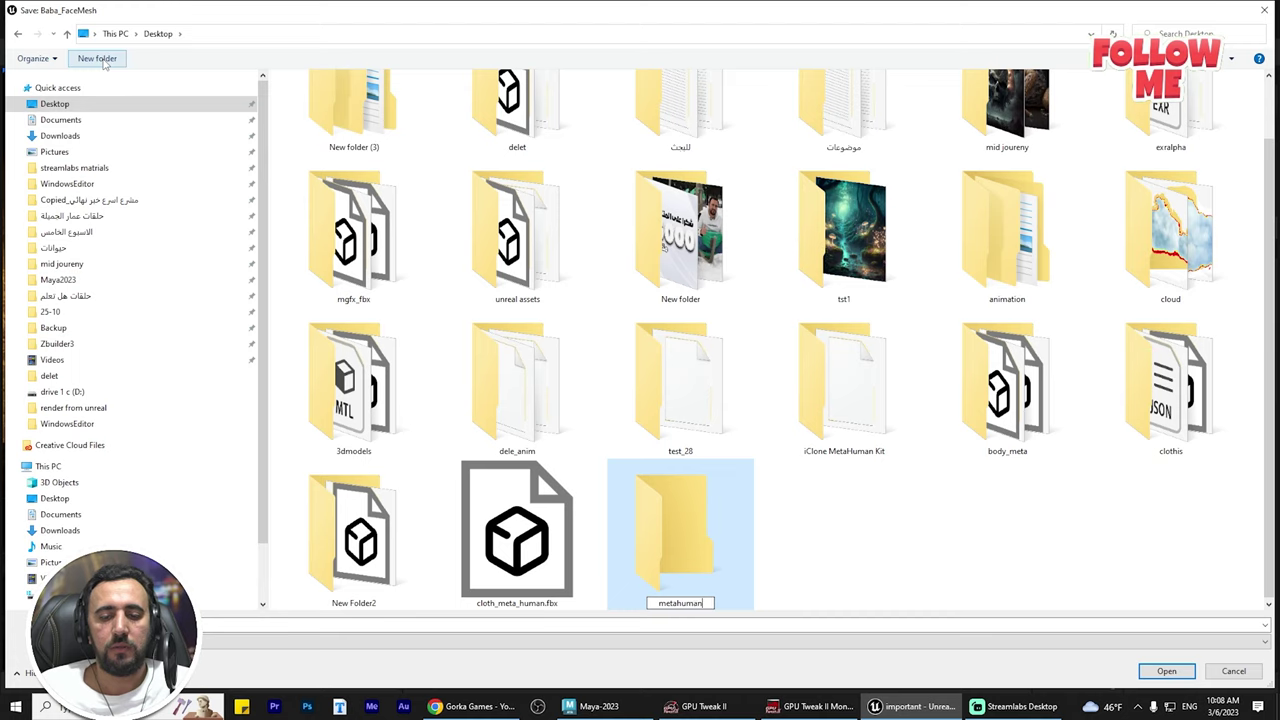
pyautogui.press('Return')
pyautogui.press('Return')
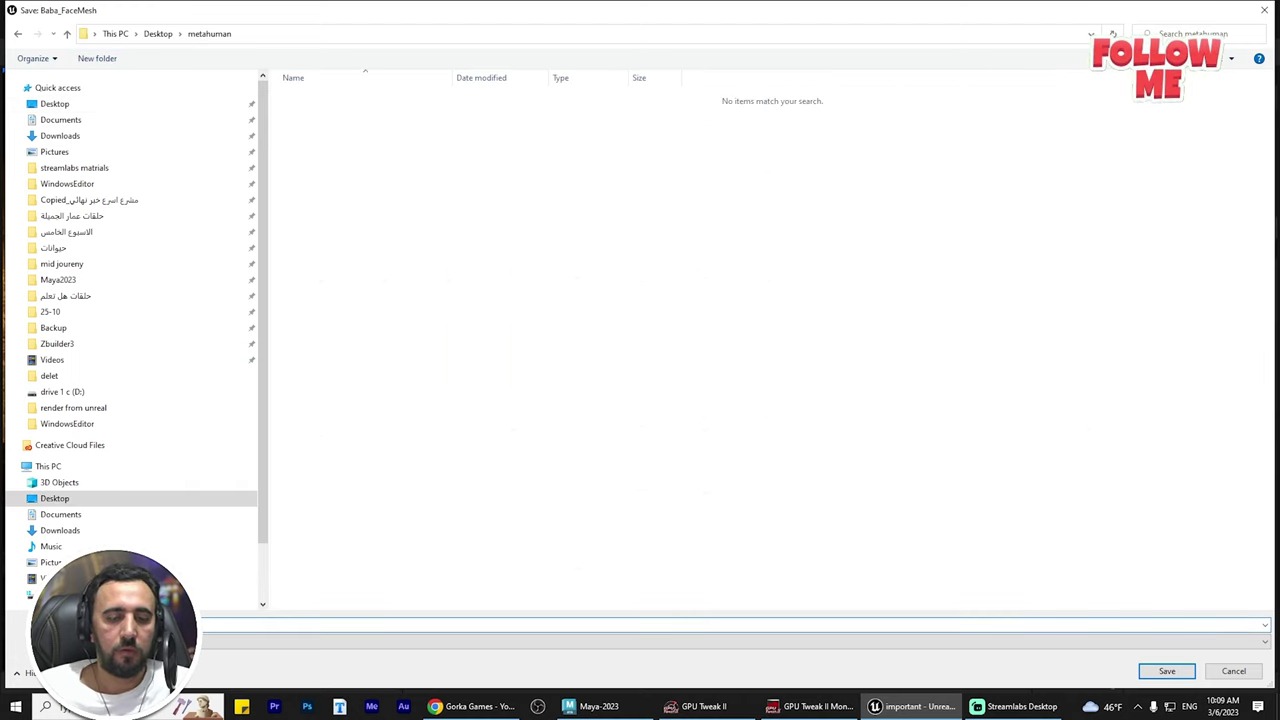
pyautogui.click(1165, 671)
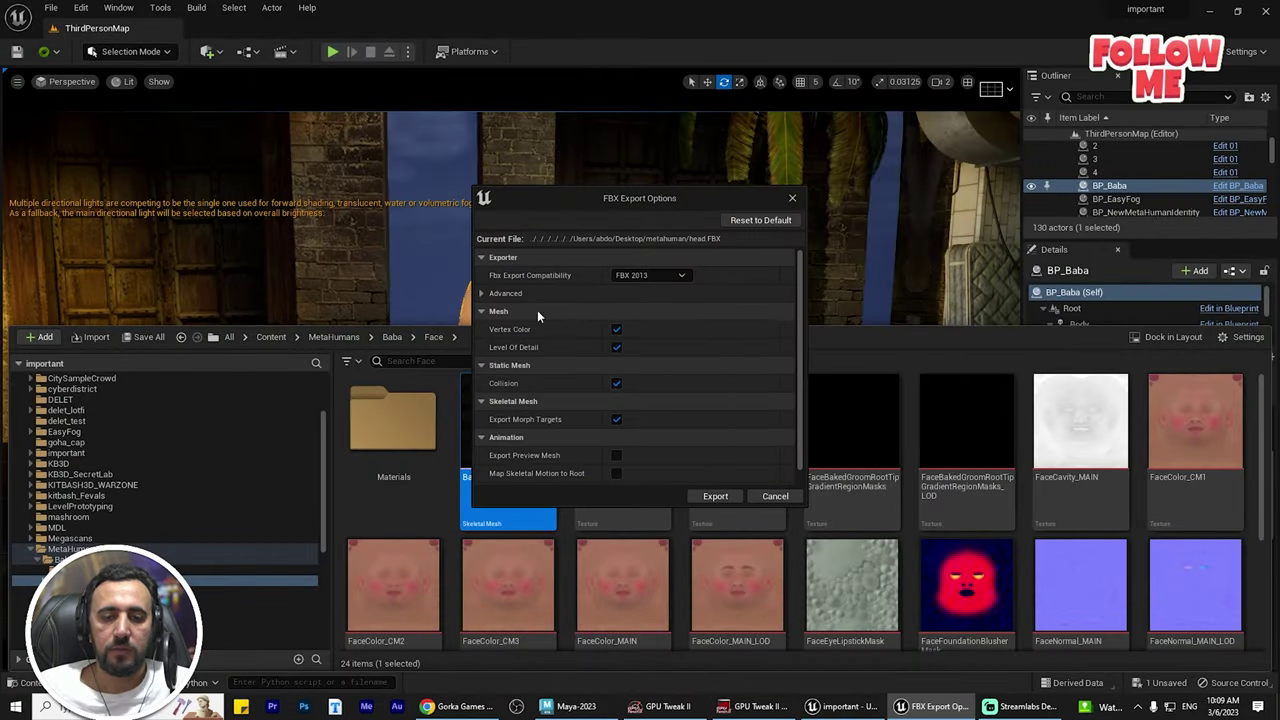
# - Disable Level Of Detail and Export Morph Targets in the FBX options and complete the head export
pyautogui.scroll(-1, 776, 390)
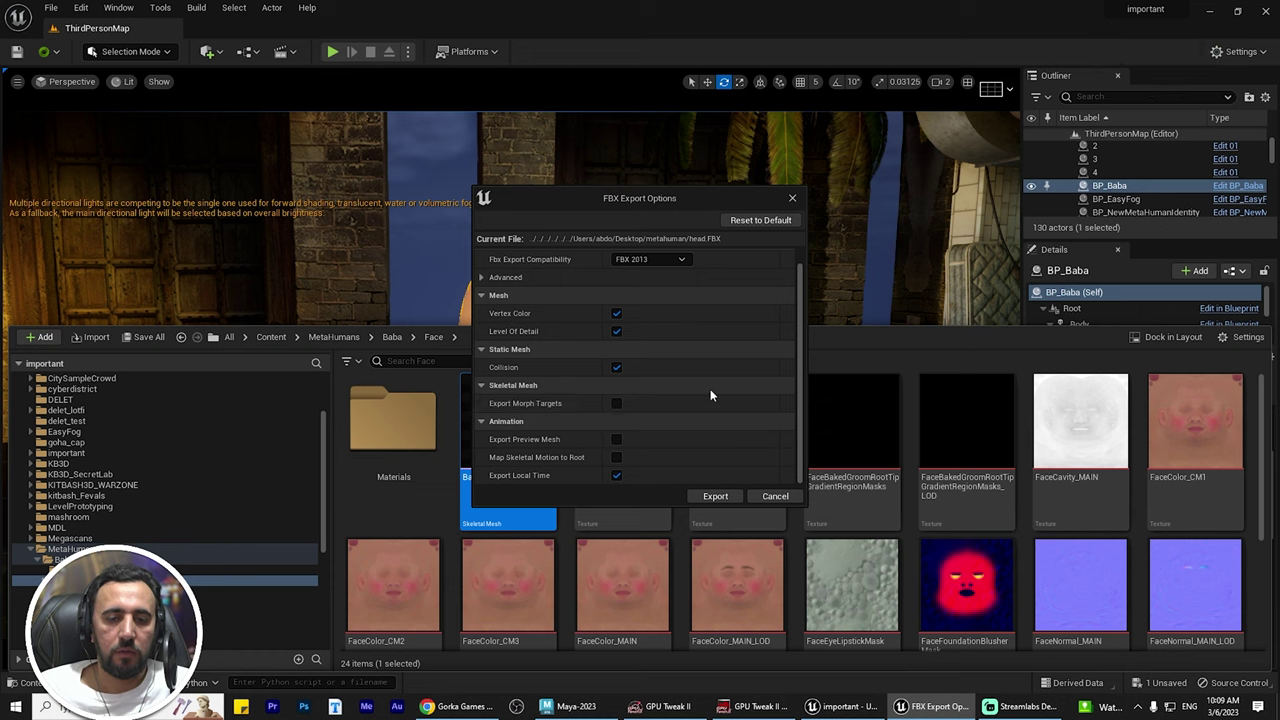
pyautogui.scroll(1, 700, 410)
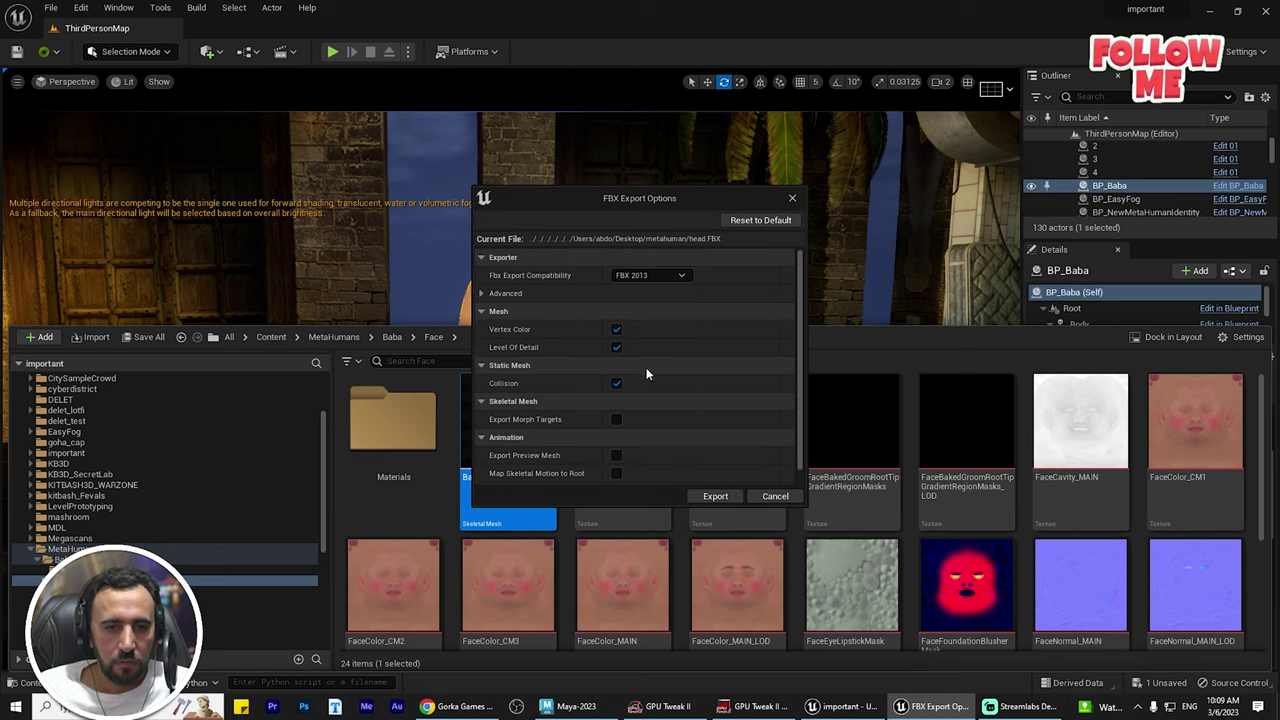
pyautogui.click(617, 348)
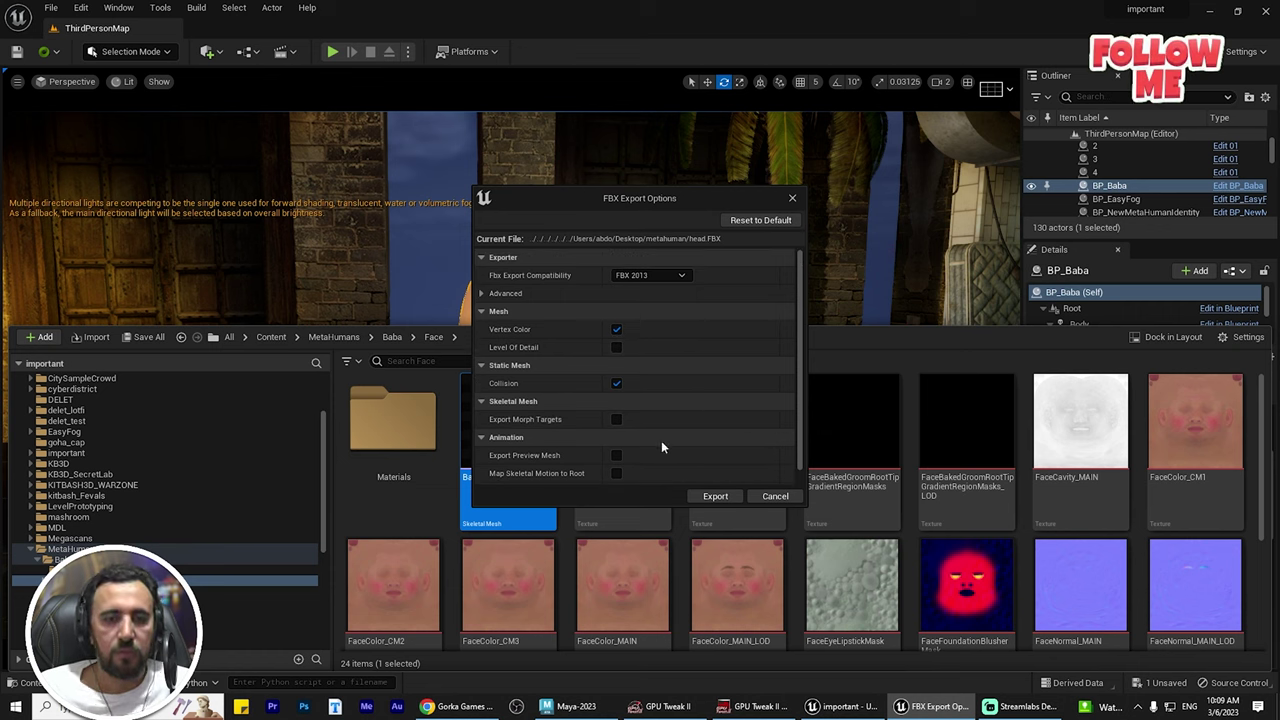
pyautogui.click(482, 293)
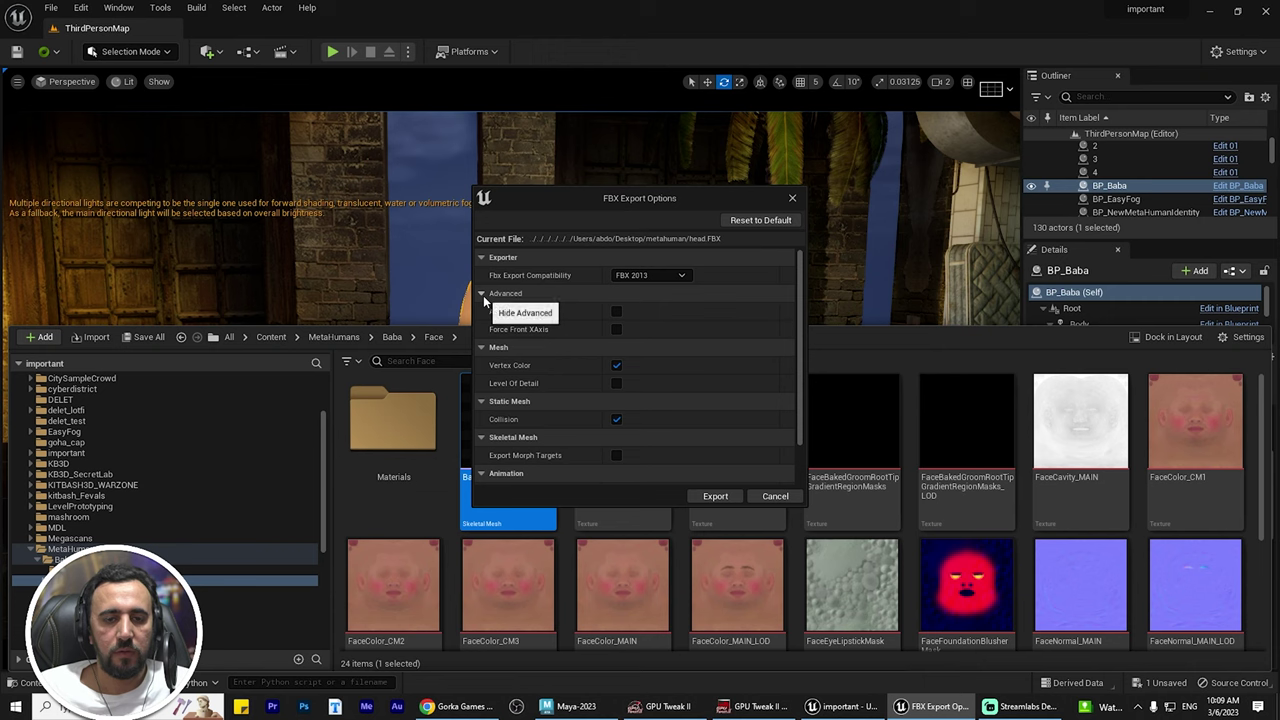
pyautogui.click(714, 496)
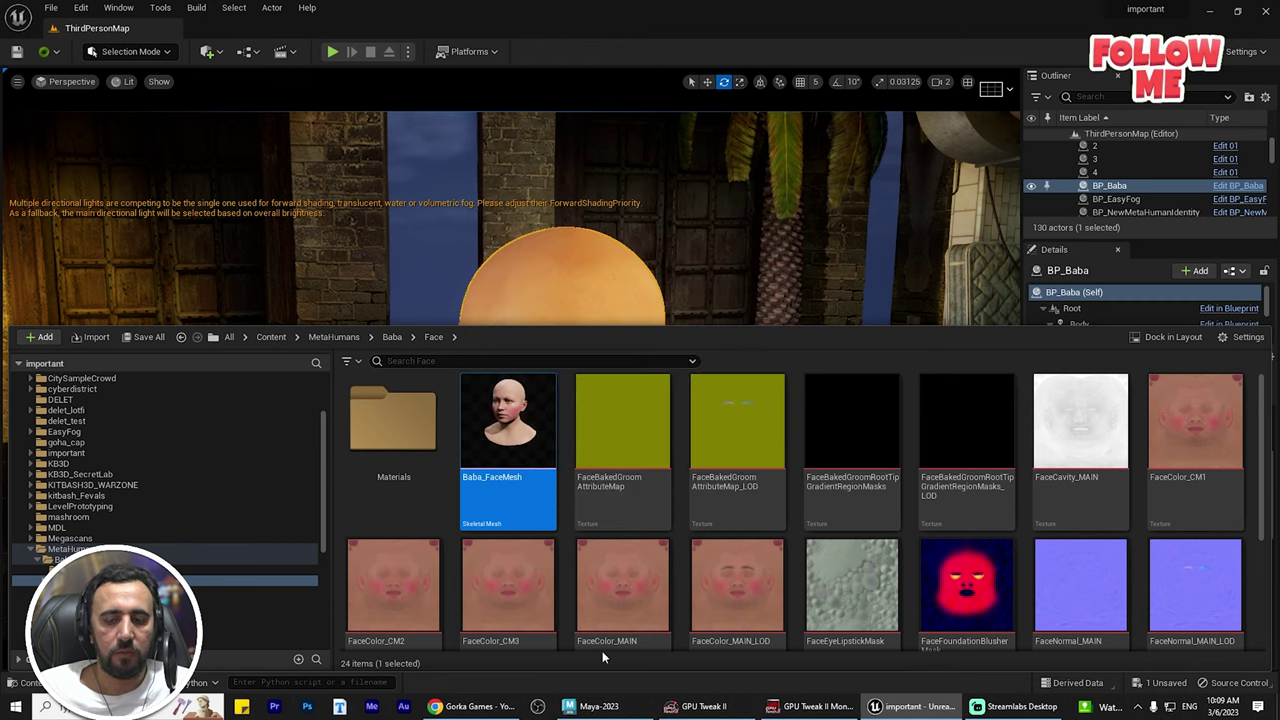
# - Switch to Maya and import head.FBX from the desktop metahuman folder into the empty scene
pyautogui.click(598, 706)
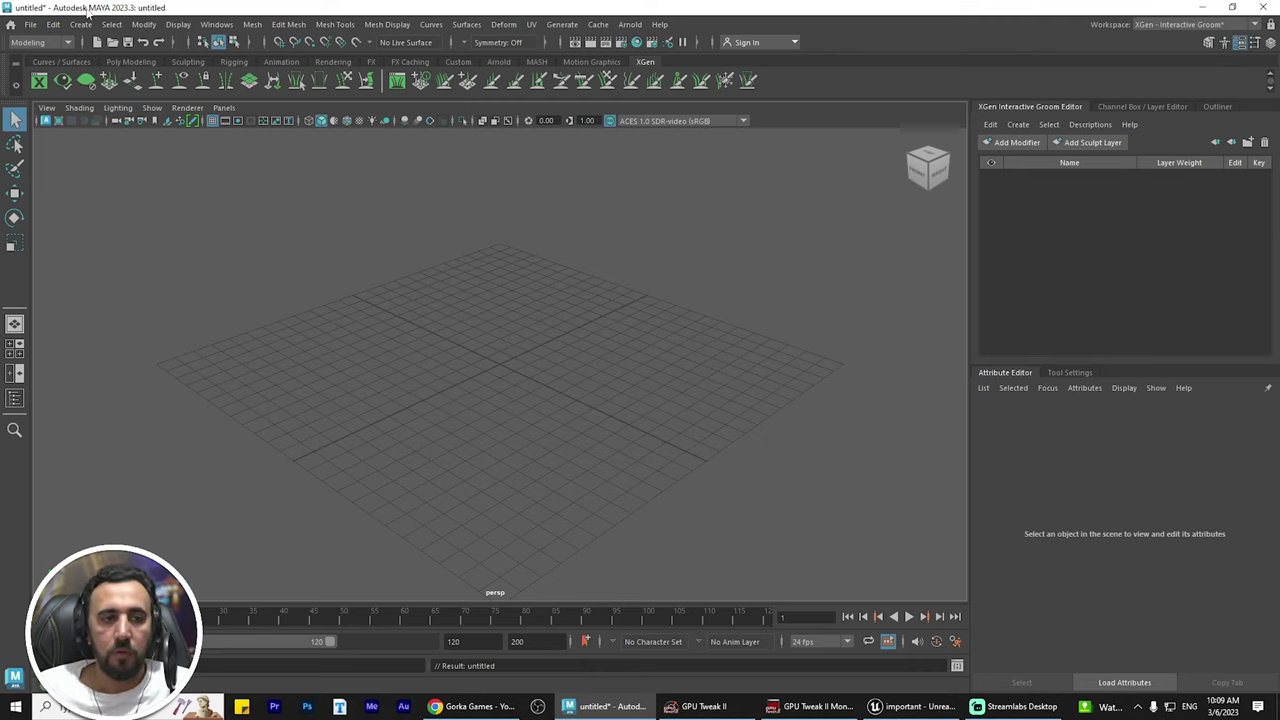
pyautogui.click(31, 25)
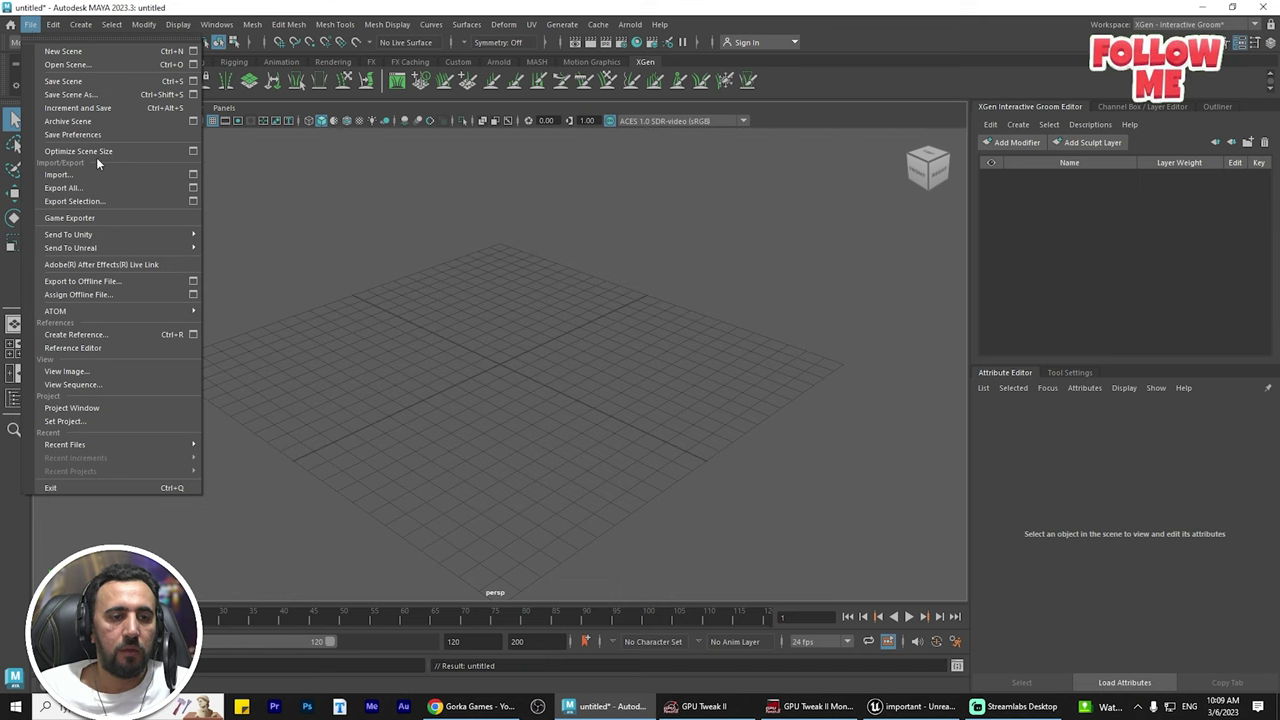
pyautogui.click(62, 175)
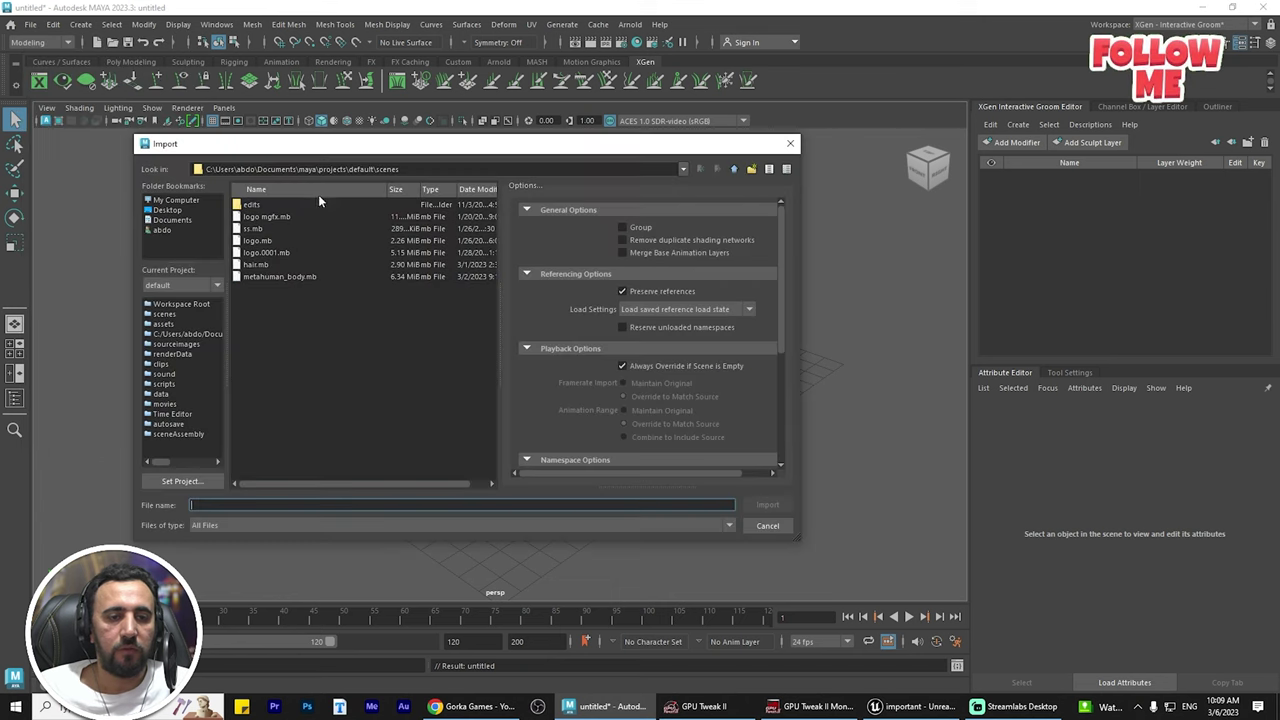
pyautogui.click(167, 210)
pyautogui.click(268, 288)
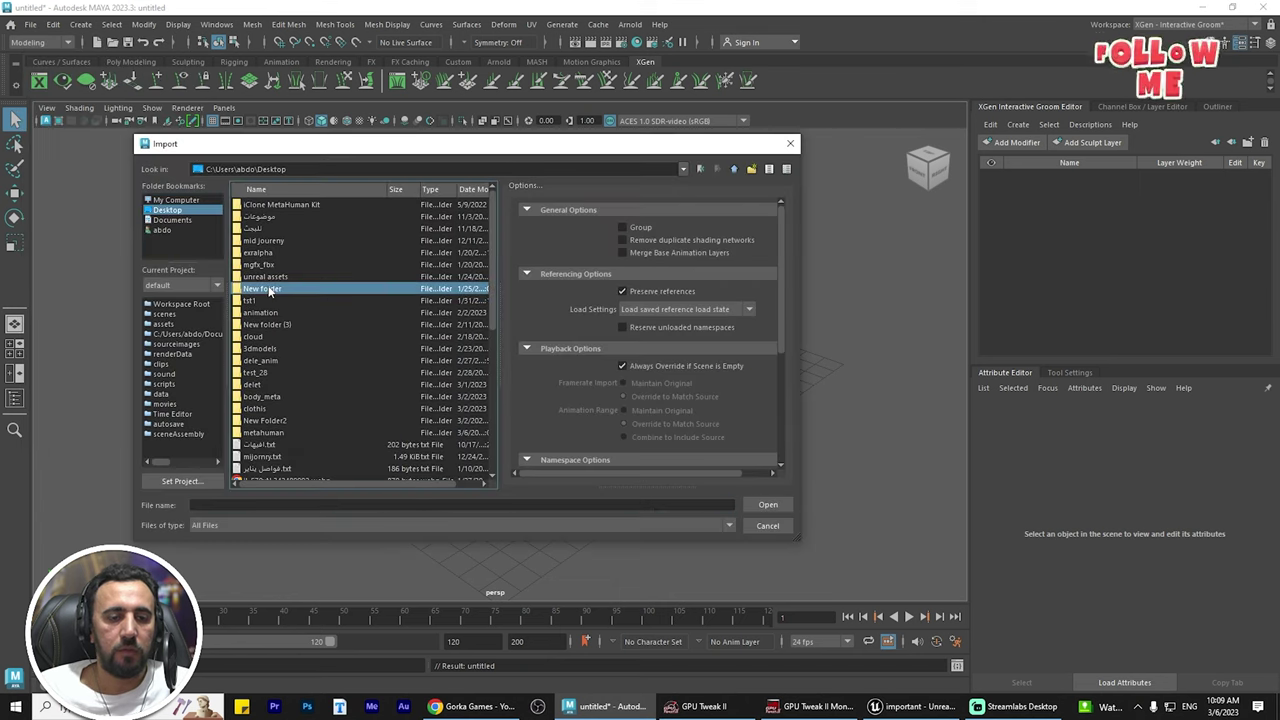
pyautogui.doubleClick(257, 434)
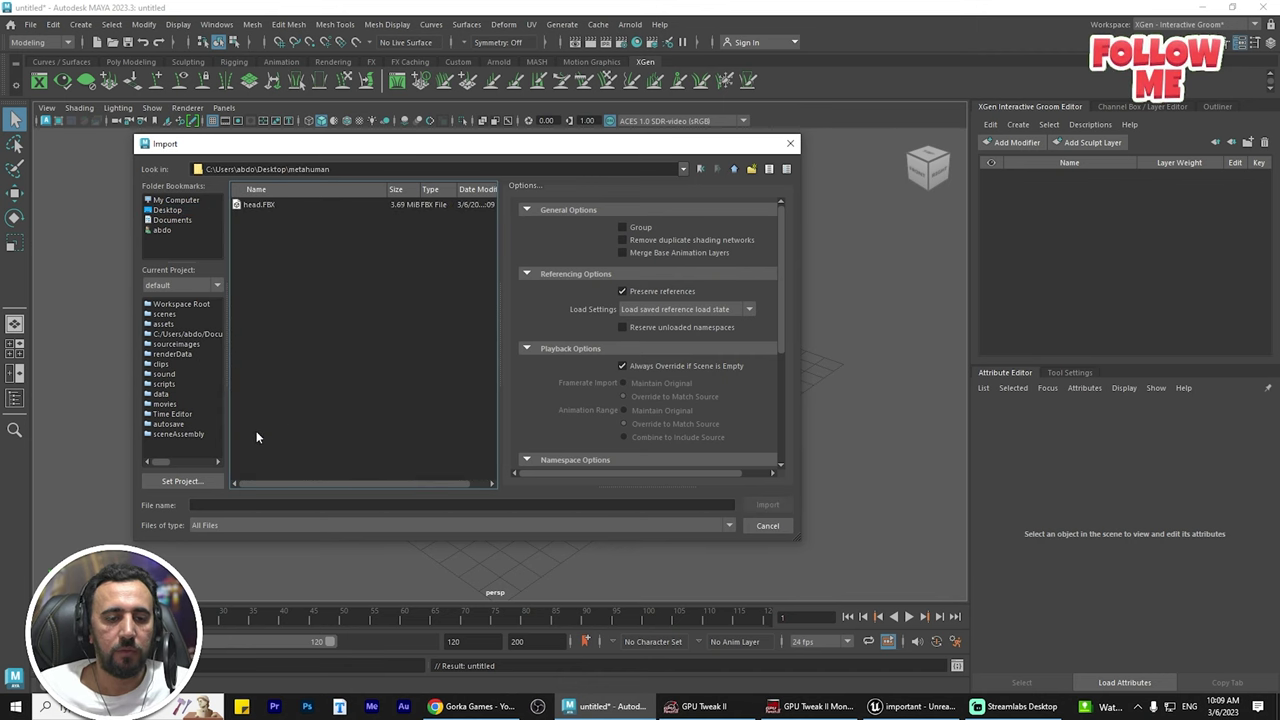
pyautogui.doubleClick(258, 205)
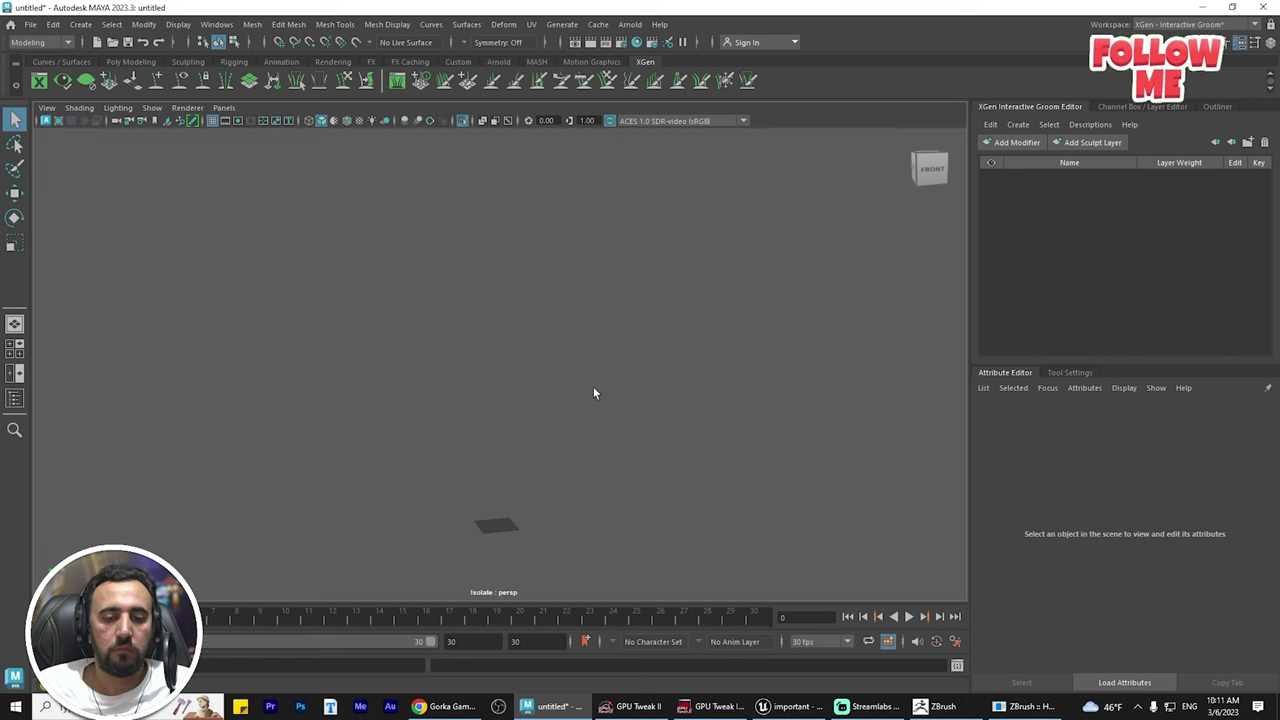
# - Undo the isolated view to bring back the head and its skeleton, and select the spine_04 joint below the chest
pyautogui.hotkey('ctrl', 'z')
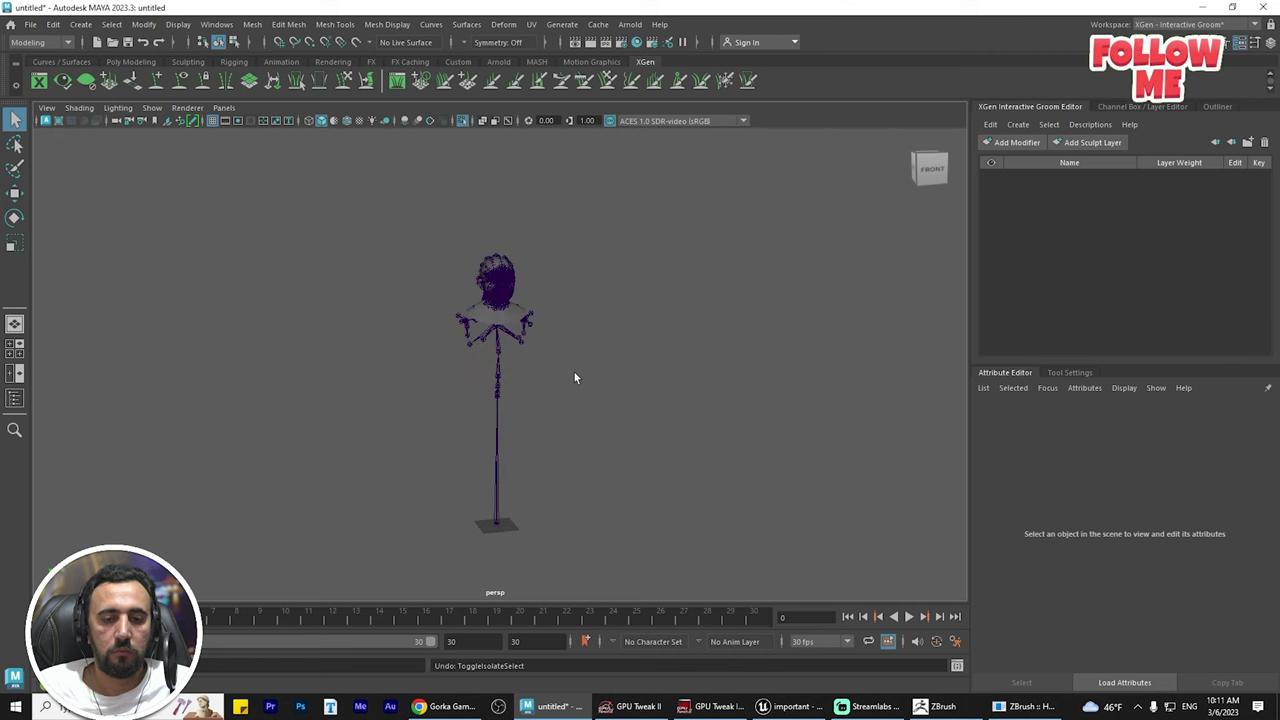
pyautogui.hotkey('ctrl', 'z')
pyautogui.keyDown('alt'); pyautogui.moveTo(590, 322); pyautogui.dragTo(577, 495, button='middle'); pyautogui.keyUp('alt')
pyautogui.keyDown('alt'); pyautogui.moveTo(626, 519); pyautogui.dragTo(817, 191, button='right'); pyautogui.keyUp('alt')
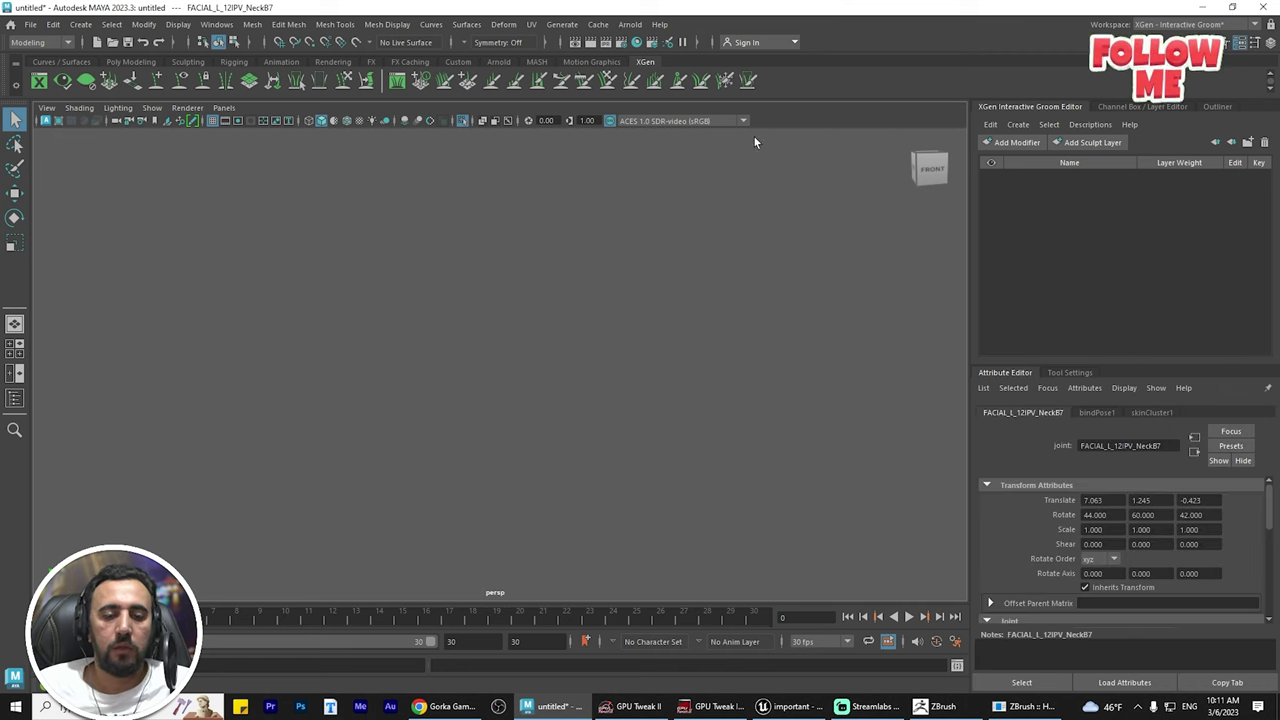
pyautogui.scroll(-10, 755, 142)
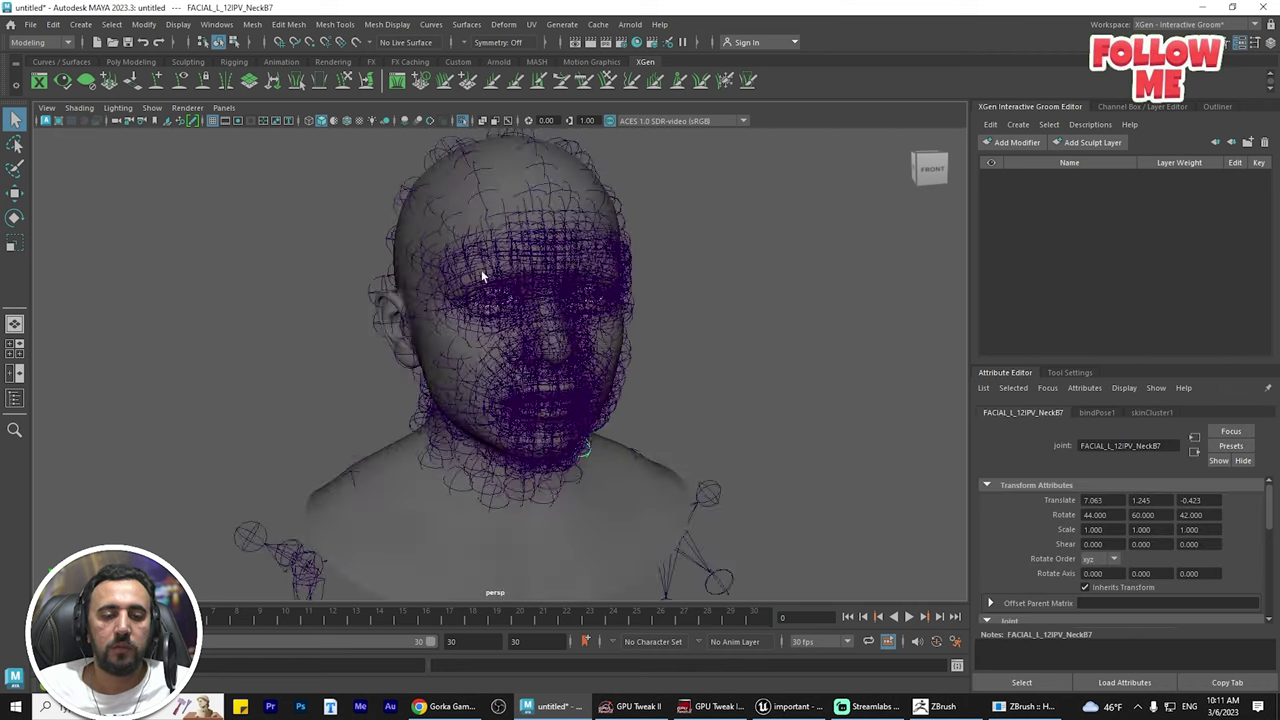
pyautogui.click(507, 343)
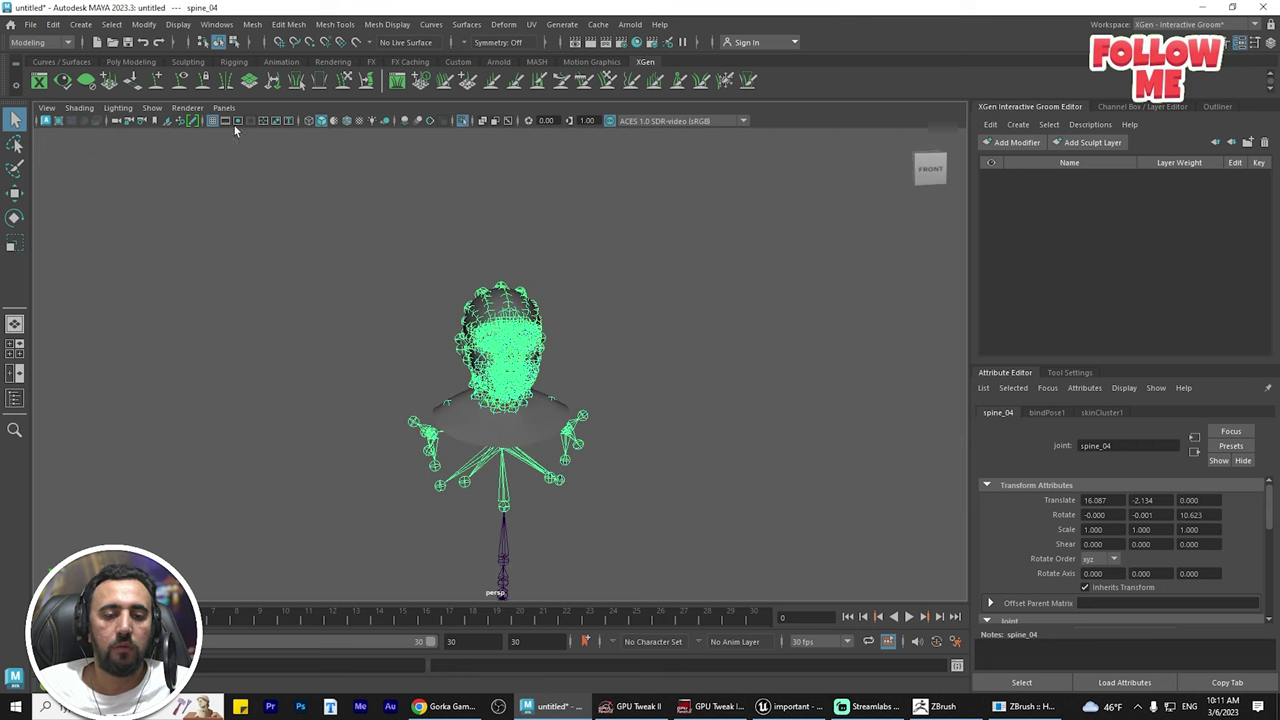
# - Delete the history and freeze the transformations of the selected joint hierarchy, and reselect the spine joint below the bust
pyautogui.click(52, 24)
pyautogui.moveTo(100, 184)
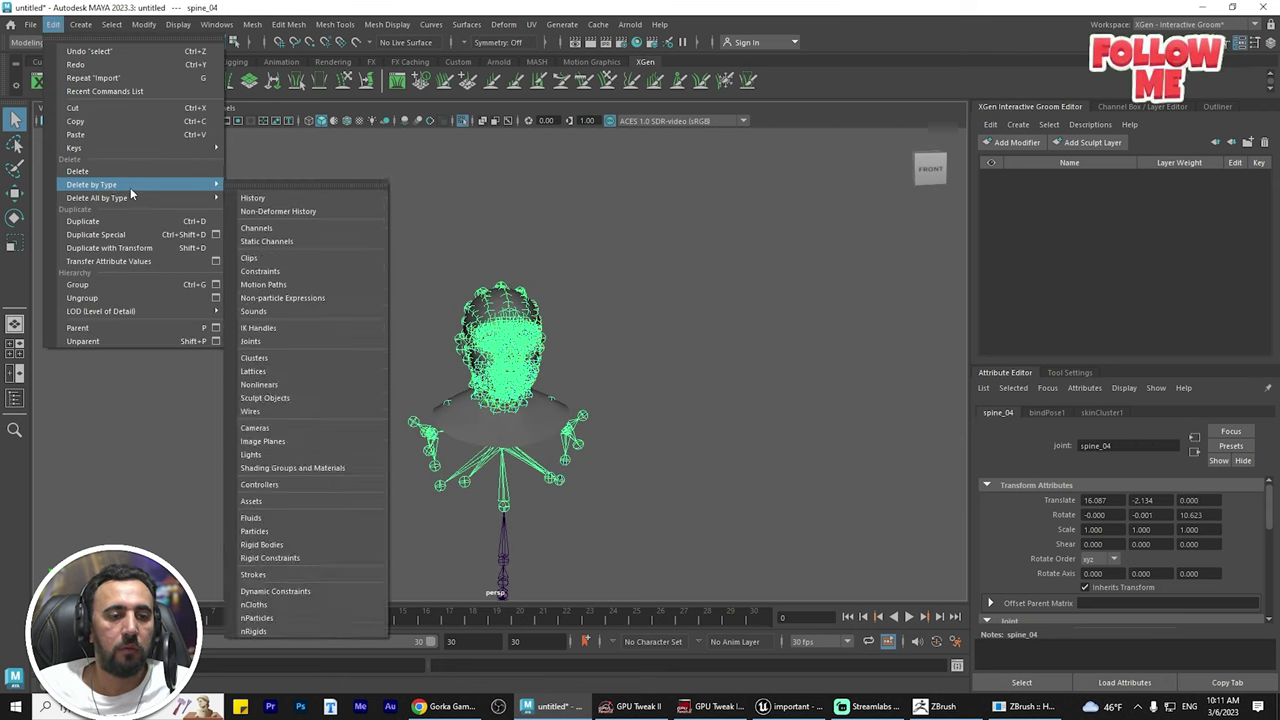
pyautogui.click(250, 189)
pyautogui.click(138, 26)
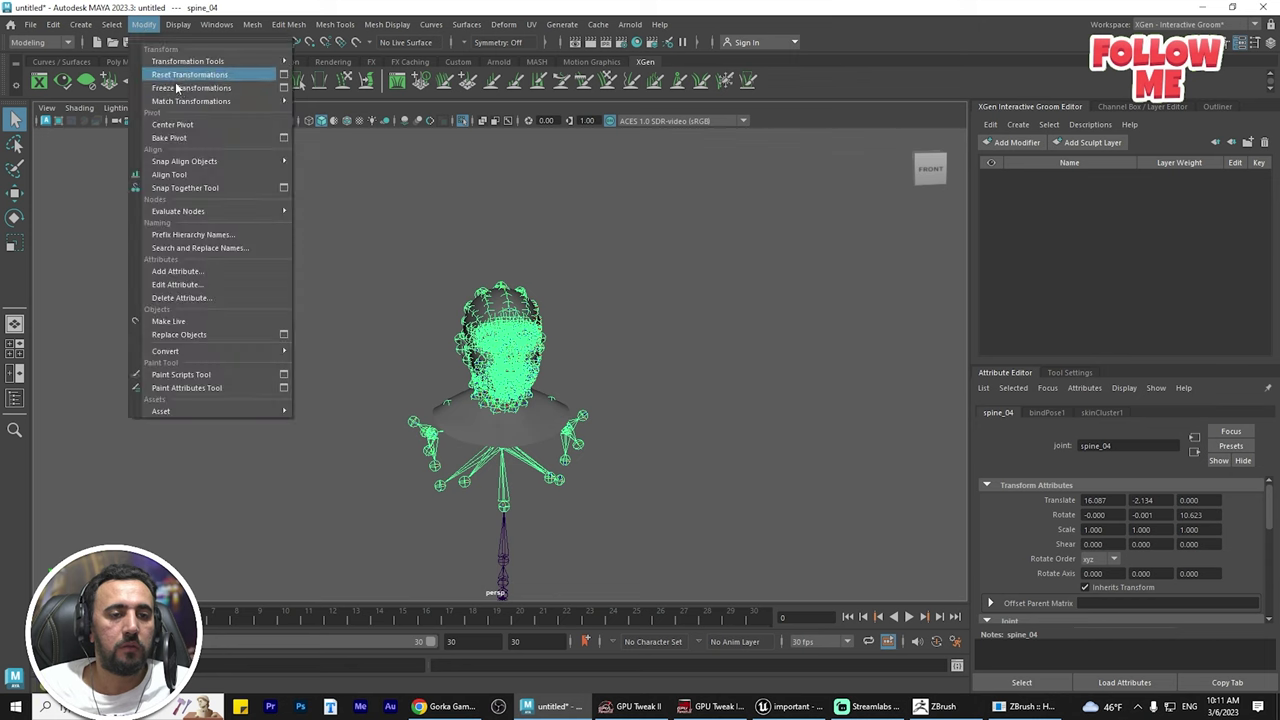
pyautogui.click(181, 88)
pyautogui.click(844, 268)
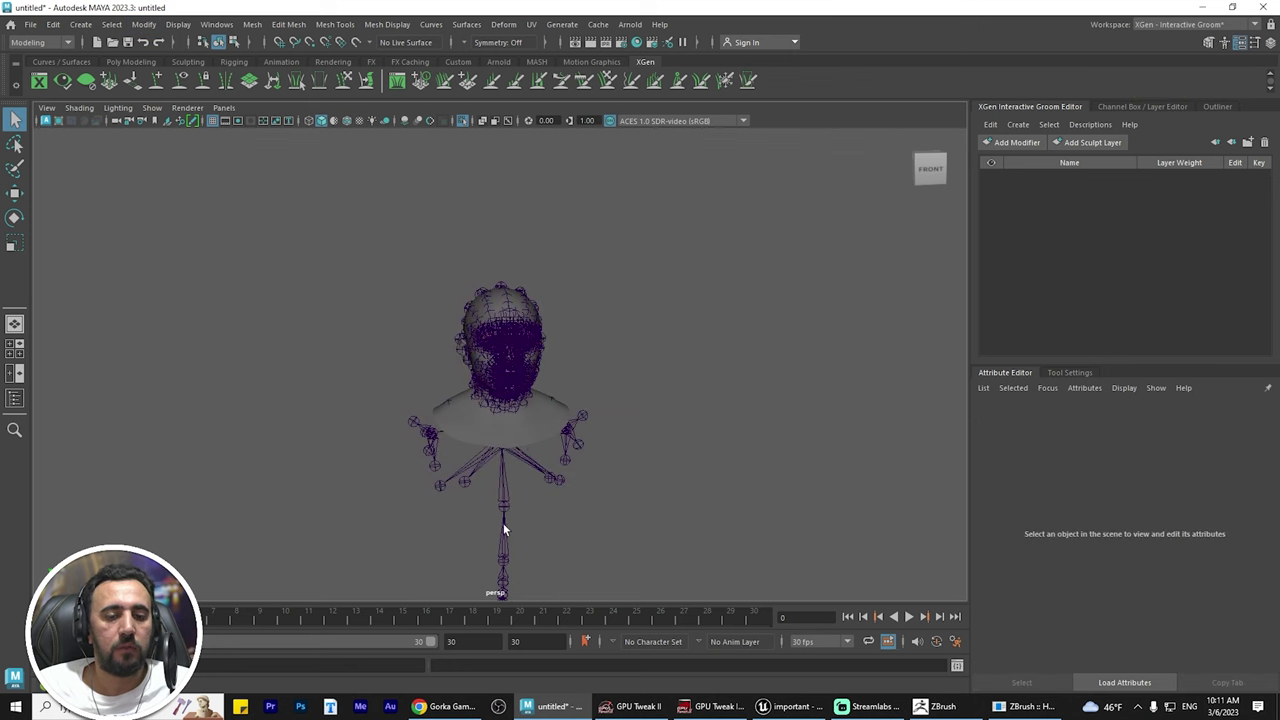
pyautogui.click(503, 507)
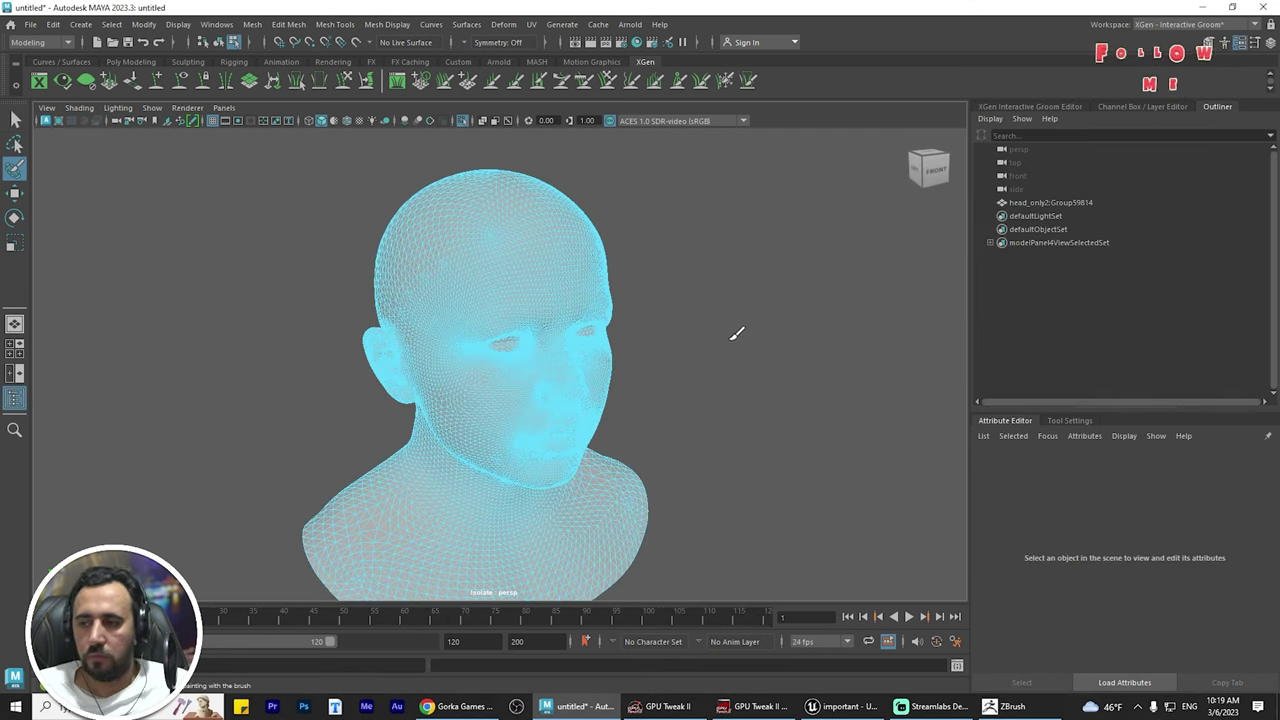
pyautogui.keyDown('alt'); pyautogui.moveTo(737, 334); pyautogui.dragTo(760, 350); pyautogui.keyUp('alt')
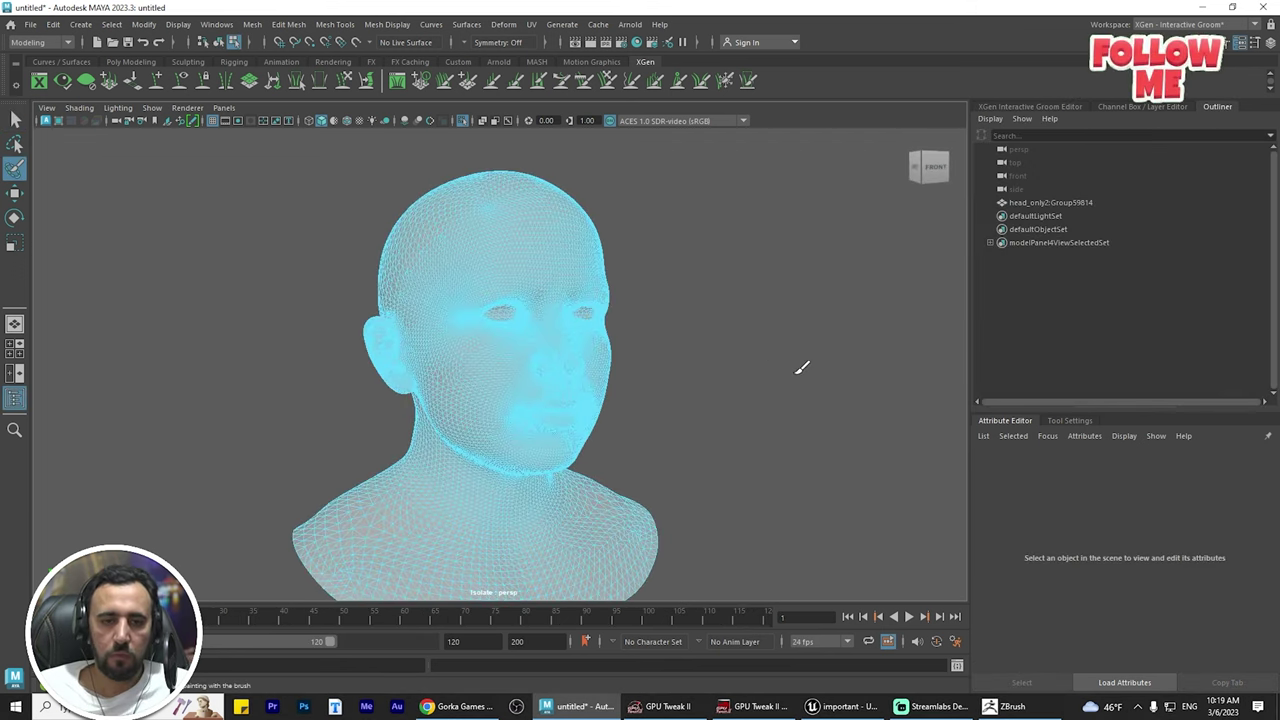
pyautogui.moveTo(840, 373)
pyautogui.keyDown('alt'); pyautogui.mouseDown()
pyautogui.moveTo(806, 386)
pyautogui.moveTo(831, 374)
pyautogui.mouseUp(); pyautogui.keyUp('alt')
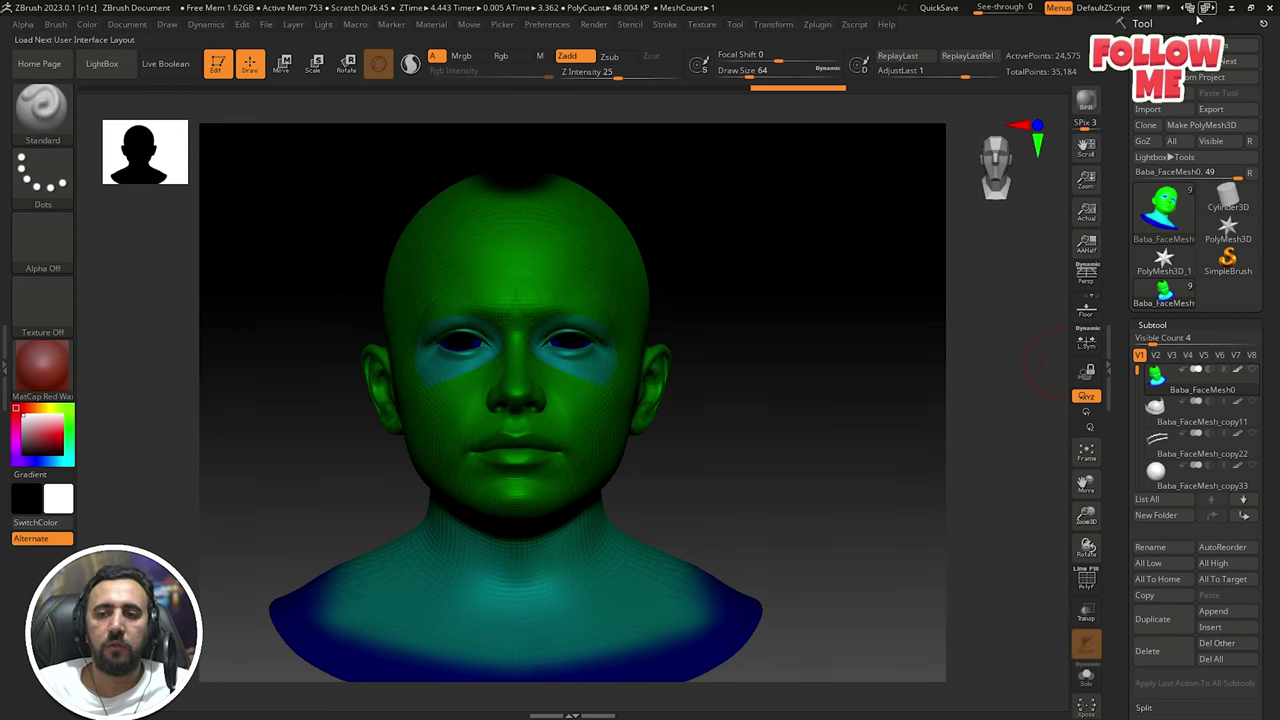
# - In ZBrush, browse the desktop metahuman folder for the head mesh without importing it, and view the loaded Baba_FaceMesh head
pyautogui.moveTo(820, 310); pyautogui.dragTo(850, 330)
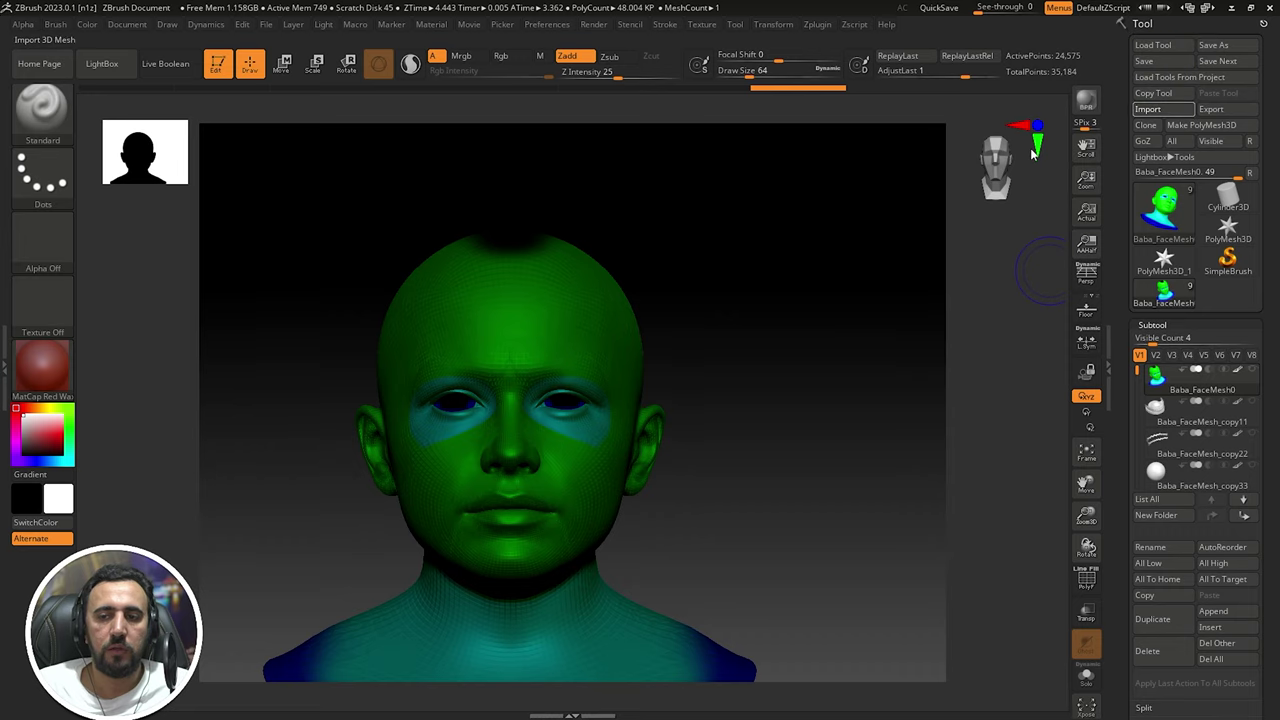
pyautogui.click(1147, 108)
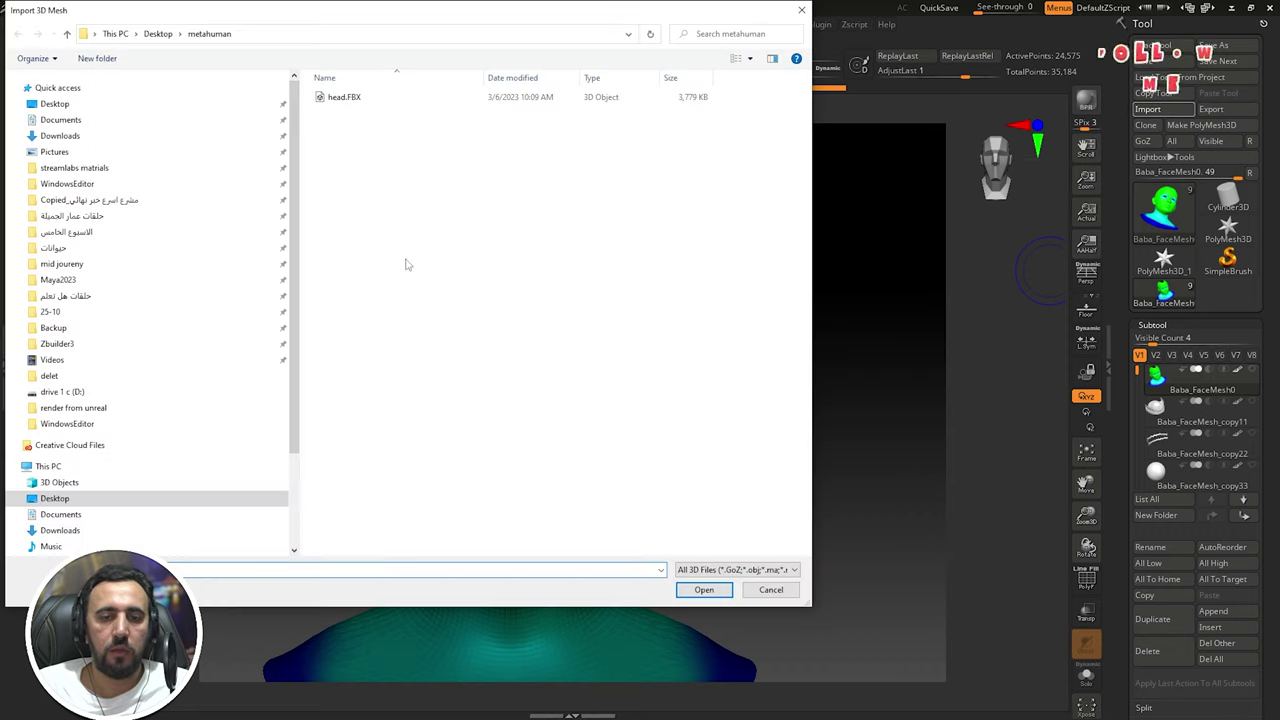
pyautogui.click(762, 591)
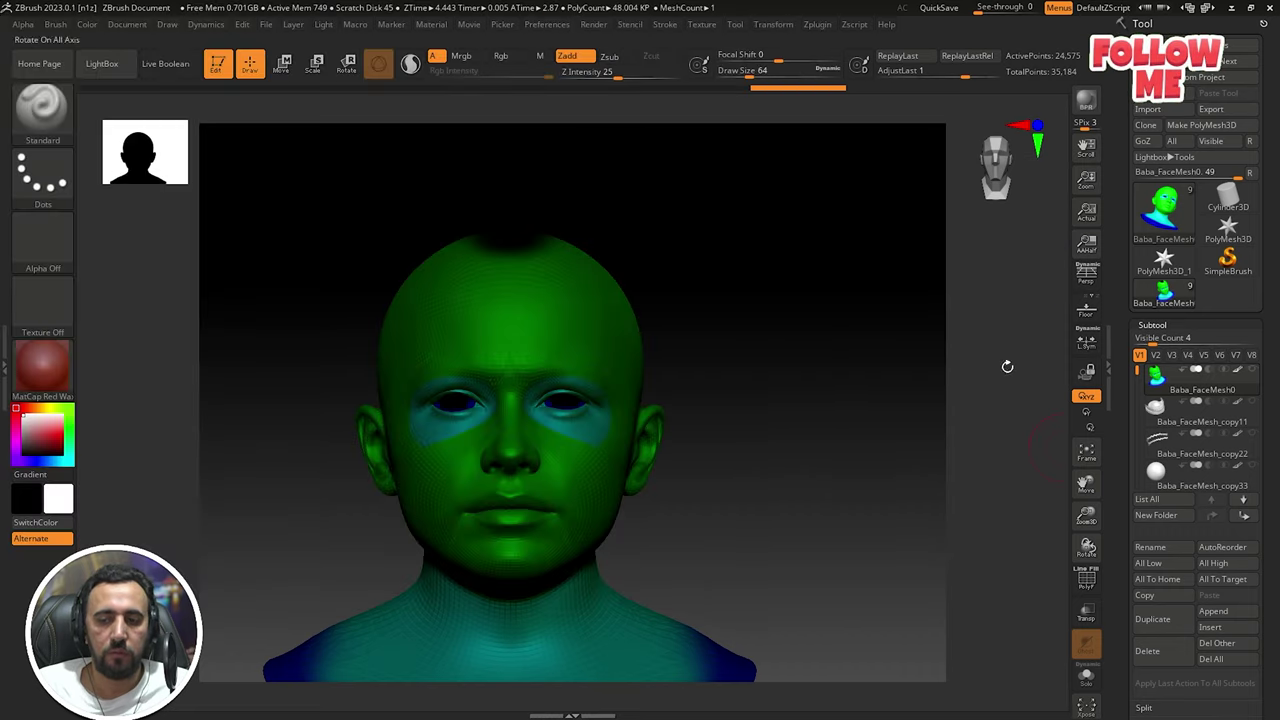
pyautogui.keyDown('shift'); pyautogui.moveTo(817, 400); pyautogui.dragTo(808, 417); pyautogui.keyUp('shift')
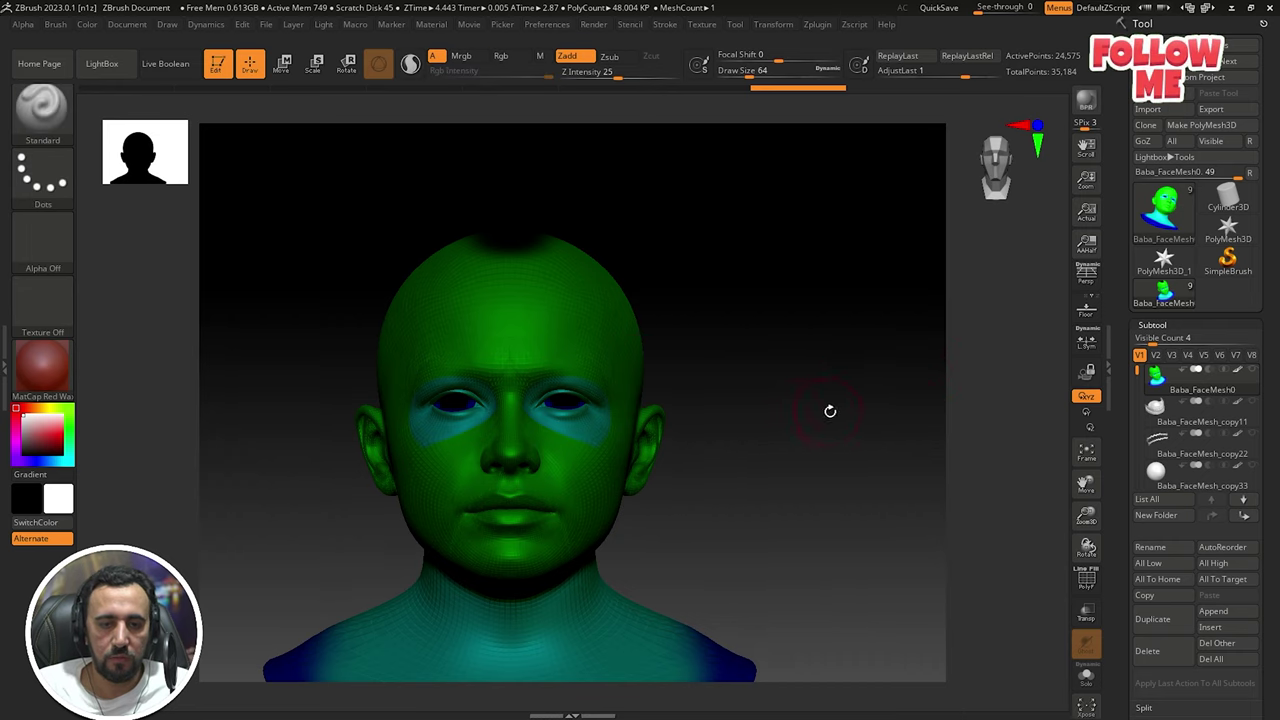
pyautogui.moveTo(830, 411)
pyautogui.mouseDown()
pyautogui.moveTo(729, 400)
pyautogui.moveTo(806, 411)
pyautogui.mouseUp()
# - Clear the existing mask and paint a new hair-area mask over the upper forehead, side and back of the scalp
pyautogui.keyDown('ctrl'); pyautogui.moveTo(826, 397); pyautogui.dragTo(852, 488); pyautogui.keyUp('ctrl')
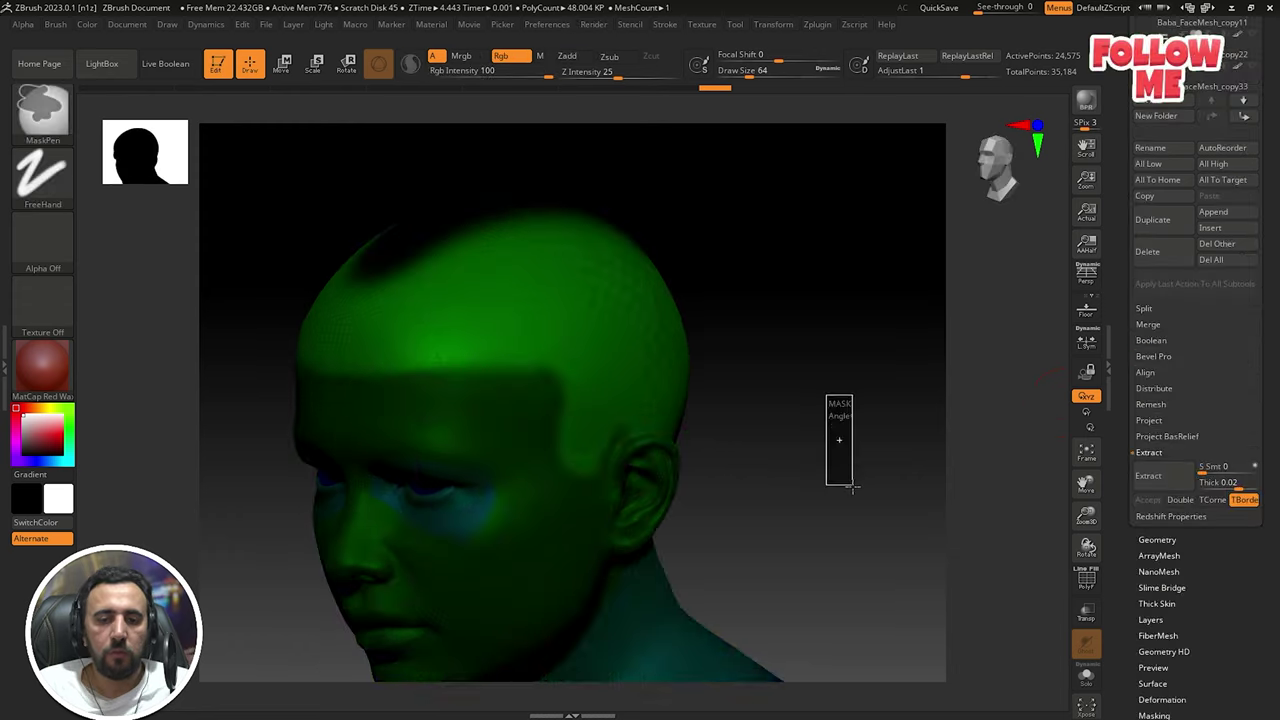
pyautogui.moveTo(594, 443)
pyautogui.keyDown('ctrl'); pyautogui.mouseDown()
pyautogui.moveTo(580, 380)
pyautogui.moveTo(390, 335)
pyautogui.moveTo(571, 286)
pyautogui.moveTo(614, 306)
pyautogui.mouseUp(); pyautogui.keyUp('ctrl')
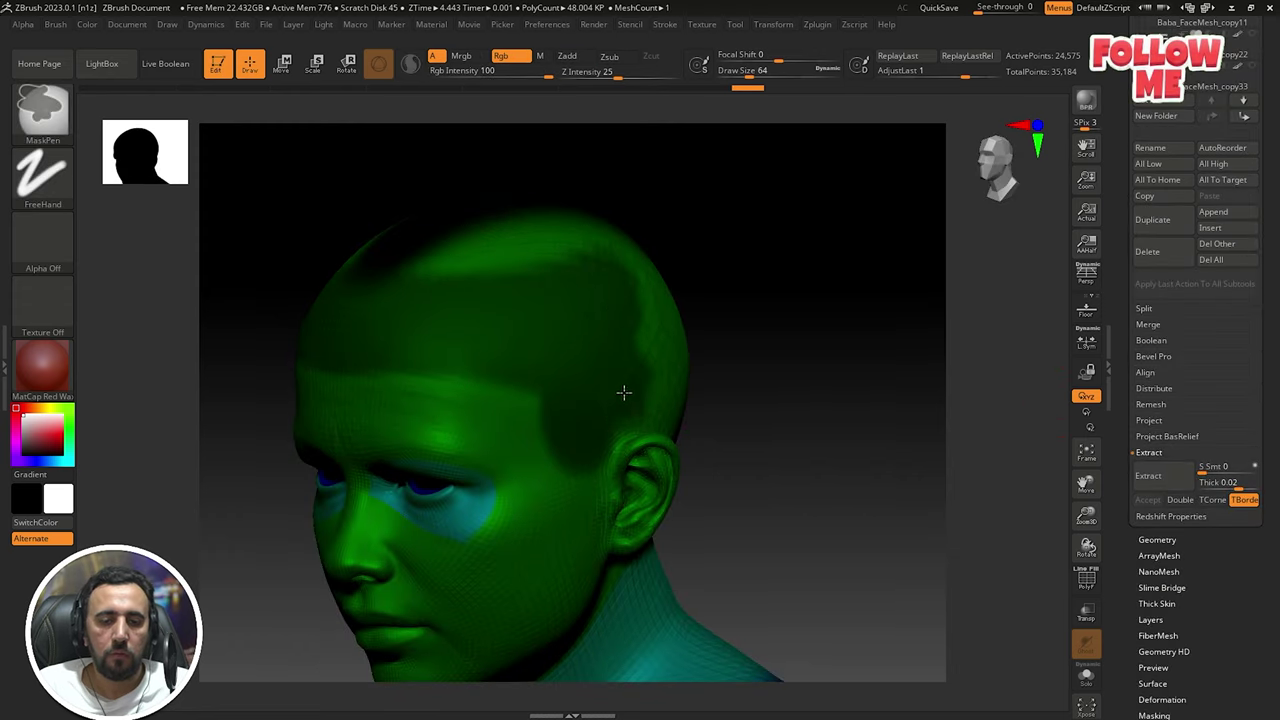
pyautogui.moveTo(680, 370)
pyautogui.mouseDown()
pyautogui.moveTo(791, 366)
pyautogui.moveTo(931, 386)
pyautogui.mouseUp()
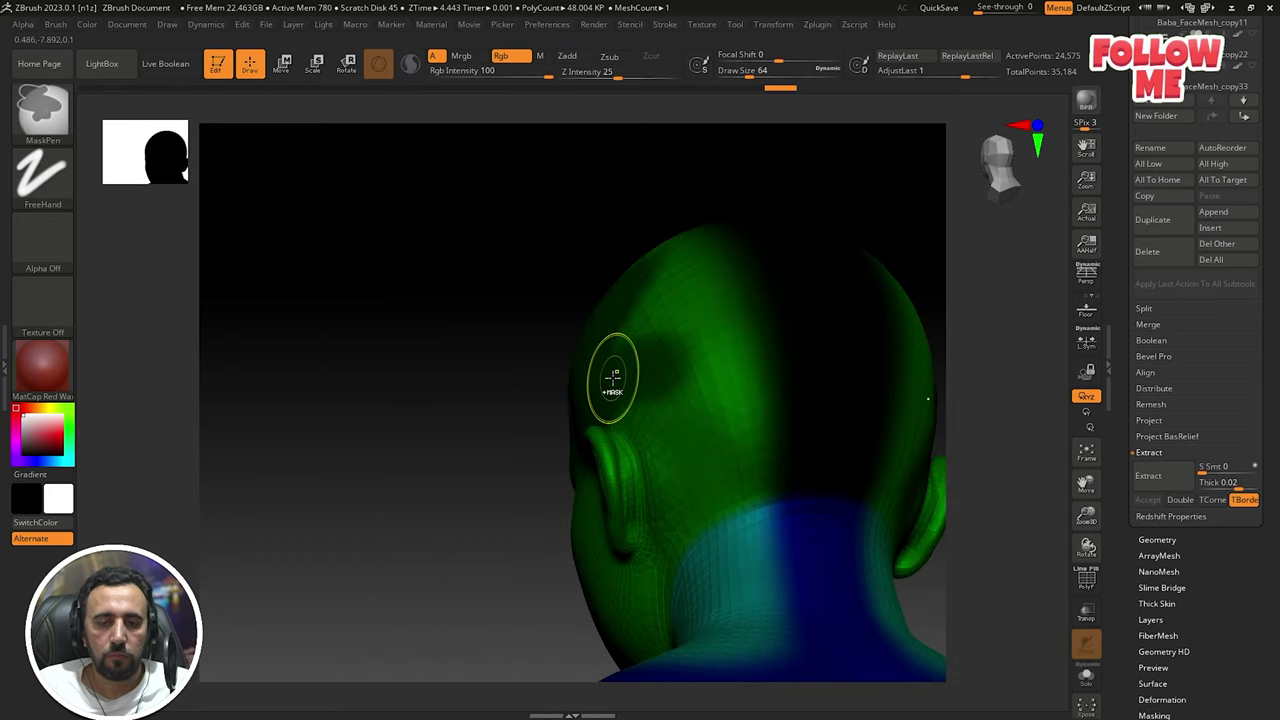
pyautogui.keyDown('ctrl'); pyautogui.moveTo(658, 415); pyautogui.dragTo(804, 472); pyautogui.keyUp('ctrl')
pyautogui.moveTo(699, 427)
pyautogui.keyDown('ctrl'); pyautogui.mouseDown()
pyautogui.moveTo(869, 315)
pyautogui.moveTo(807, 263)
pyautogui.mouseUp(); pyautogui.keyUp('ctrl')
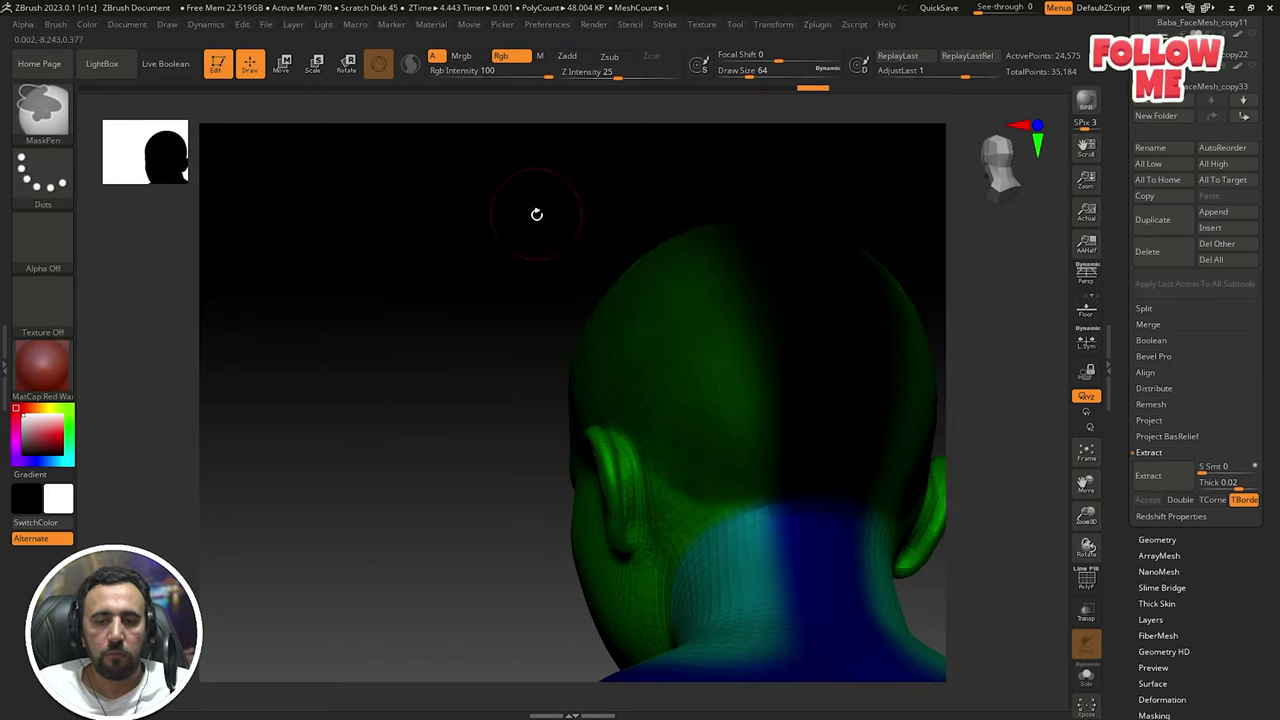
# - Extend the mask over the crown and upper back of the head to fill the remaining unmasked scalp gaps
pyautogui.moveTo(536, 214); pyautogui.dragTo(551, 320)
pyautogui.moveTo(931, 286); pyautogui.dragTo(779, 400)
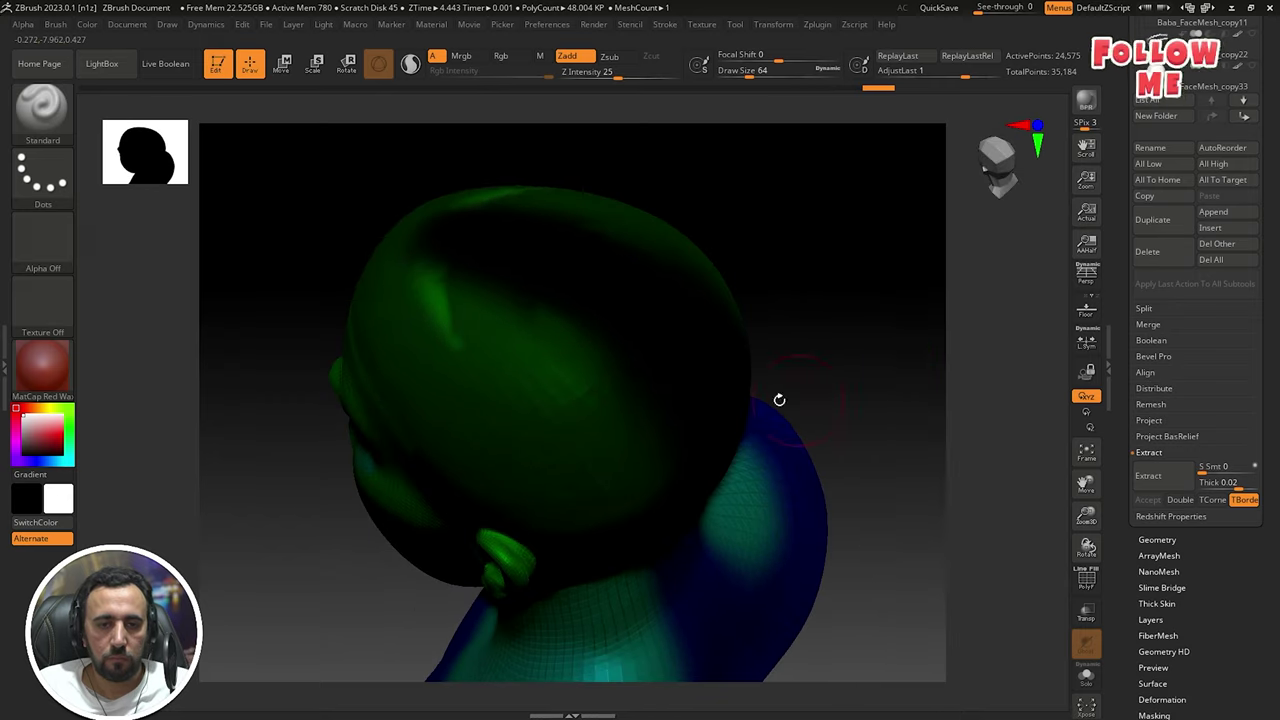
pyautogui.keyDown('ctrl'); pyautogui.moveTo(556, 356); pyautogui.dragTo(438, 290); pyautogui.keyUp('ctrl')
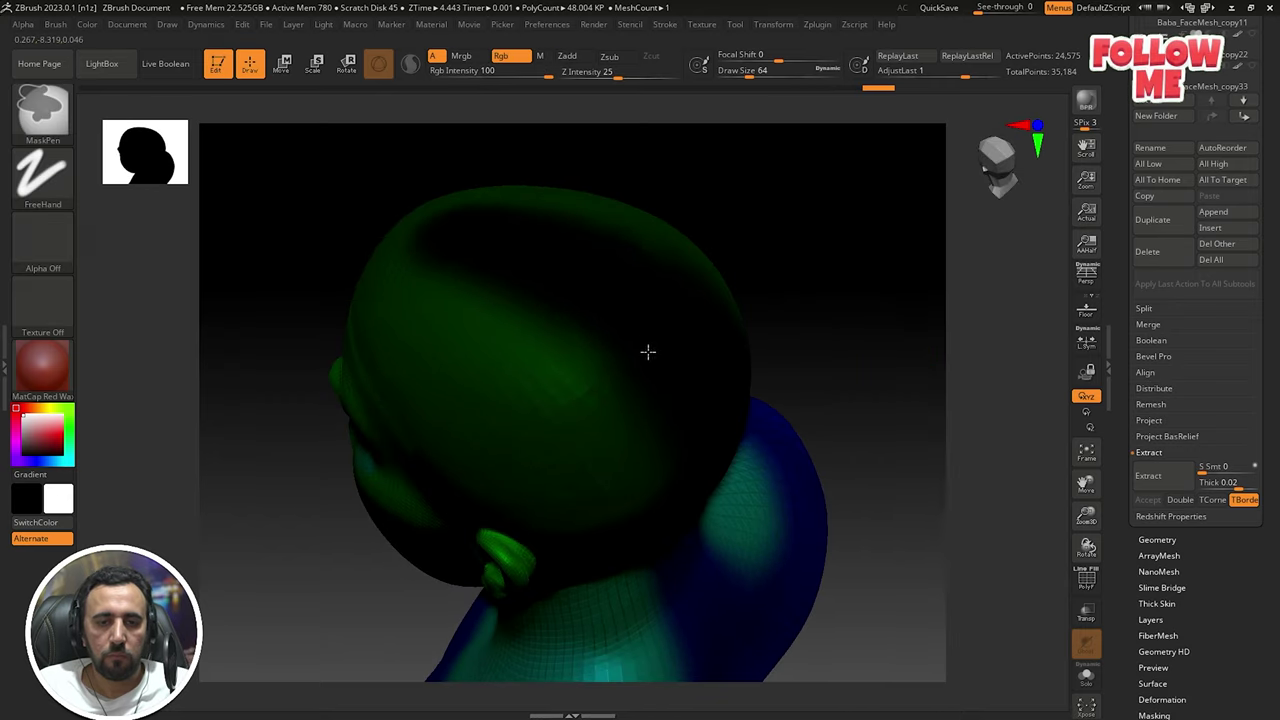
pyautogui.keyDown('ctrl'); pyautogui.moveTo(648, 352); pyautogui.dragTo(606, 371); pyautogui.keyUp('ctrl')
pyautogui.keyDown('ctrl'); pyautogui.moveTo(606, 371); pyautogui.dragTo(649, 383); pyautogui.keyUp('ctrl')
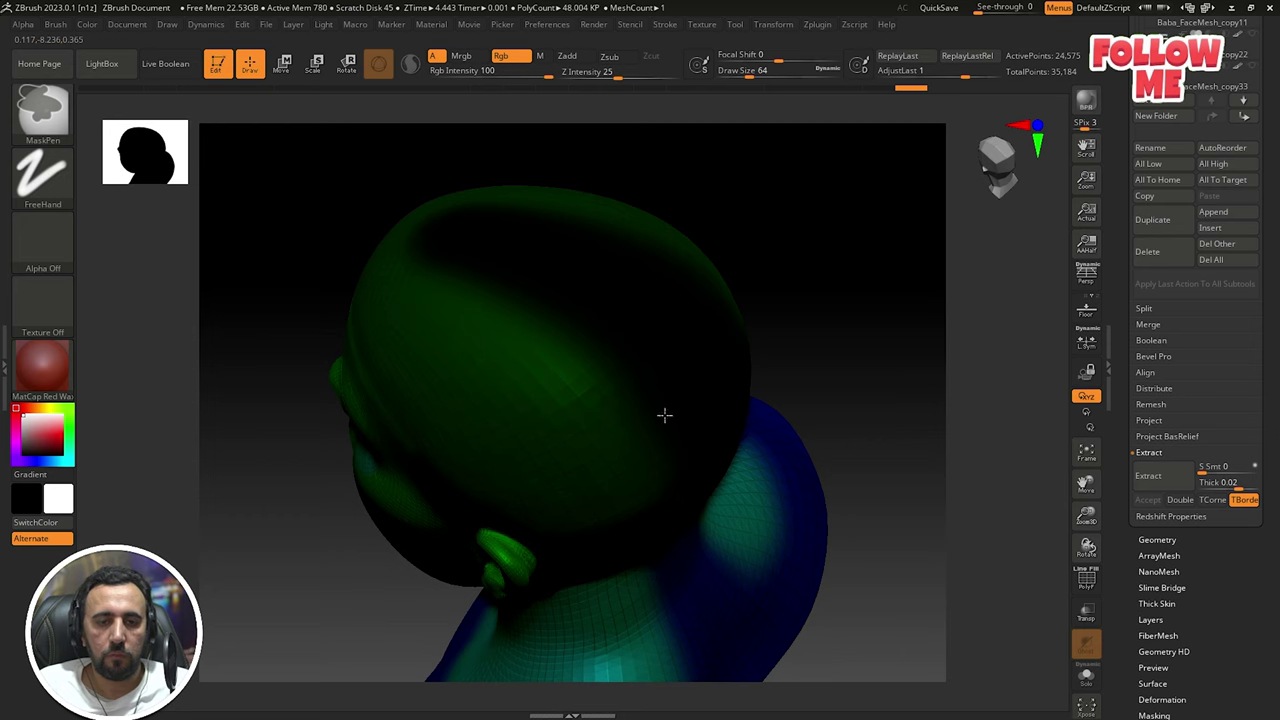
pyautogui.moveTo(851, 320)
pyautogui.mouseDown()
pyautogui.moveTo(866, 271)
pyautogui.moveTo(871, 366)
pyautogui.moveTo(797, 272)
pyautogui.moveTo(851, 289)
pyautogui.moveTo(782, 296)
pyautogui.mouseUp()
pyautogui.keyDown('alt'); pyautogui.moveTo(934, 220); pyautogui.dragTo(757, 208); pyautogui.keyUp('alt')
pyautogui.keyDown('ctrl'); pyautogui.moveTo(757, 208); pyautogui.dragTo(790, 256, button='right'); pyautogui.keyUp('ctrl')
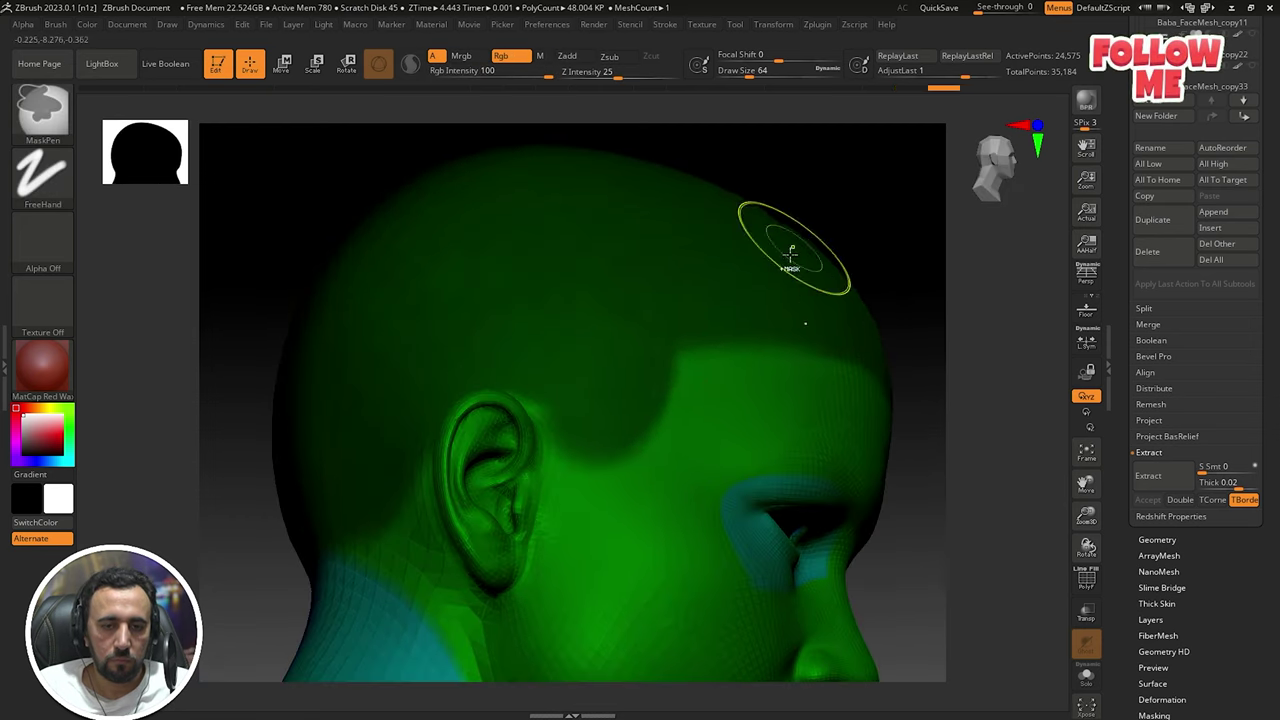
# - Try the DisplaceCurve and CurveLathe brushes for shaping the hairline around the temple
pyautogui.press('b')
pyautogui.click(584, 391)
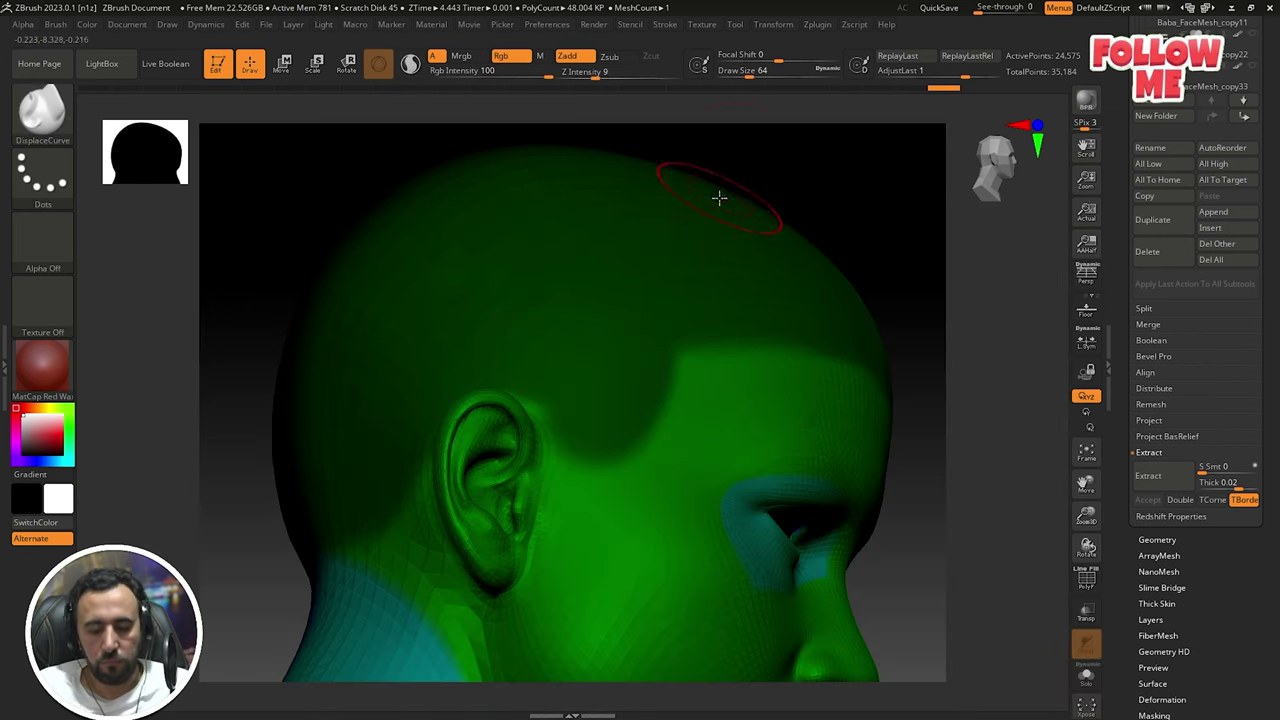
pyautogui.moveTo(697, 265)
pyautogui.mouseDown(button='right')
pyautogui.moveTo(677, 257)
pyautogui.moveTo(654, 323)
pyautogui.mouseUp(button='right')
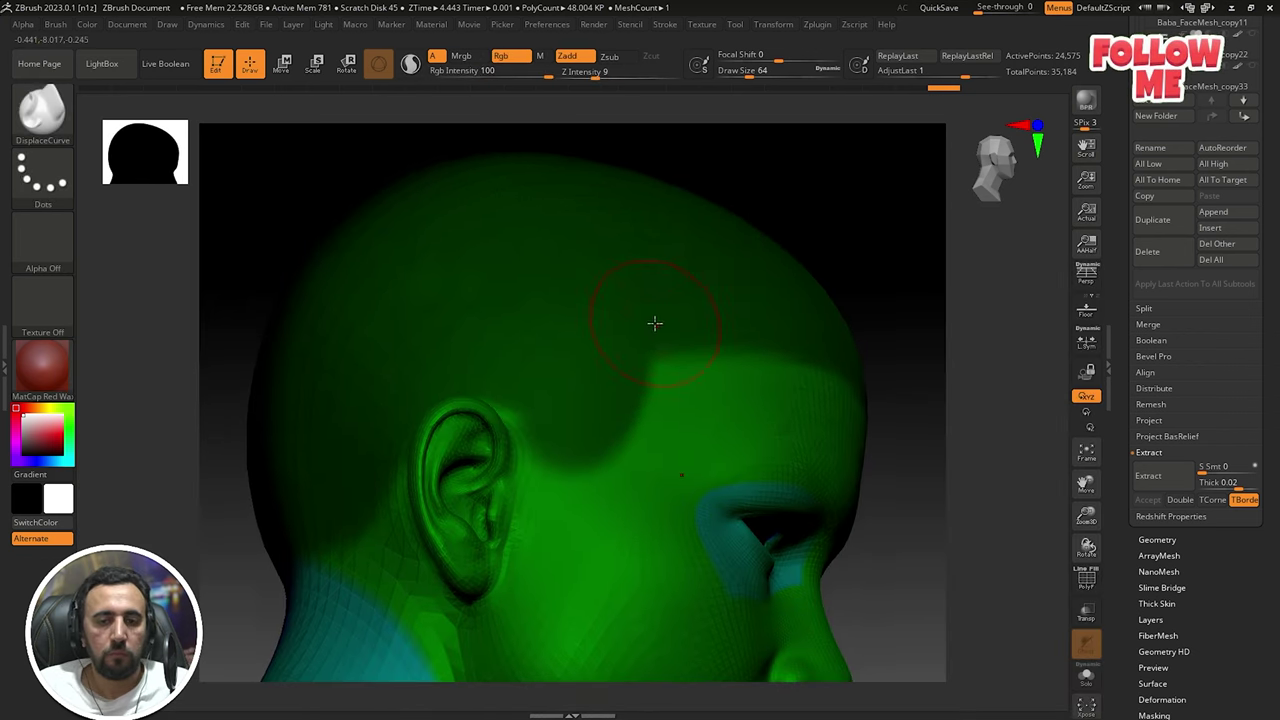
pyautogui.press('space')
pyautogui.moveTo(629, 416)
pyautogui.mouseDown()
pyautogui.moveTo(612, 416)
pyautogui.moveTo(629, 416)
pyautogui.mouseUp()
pyautogui.press('b')
pyautogui.click(616, 375)
pyautogui.press('b')
pyautogui.press('b')
pyautogui.press('b')
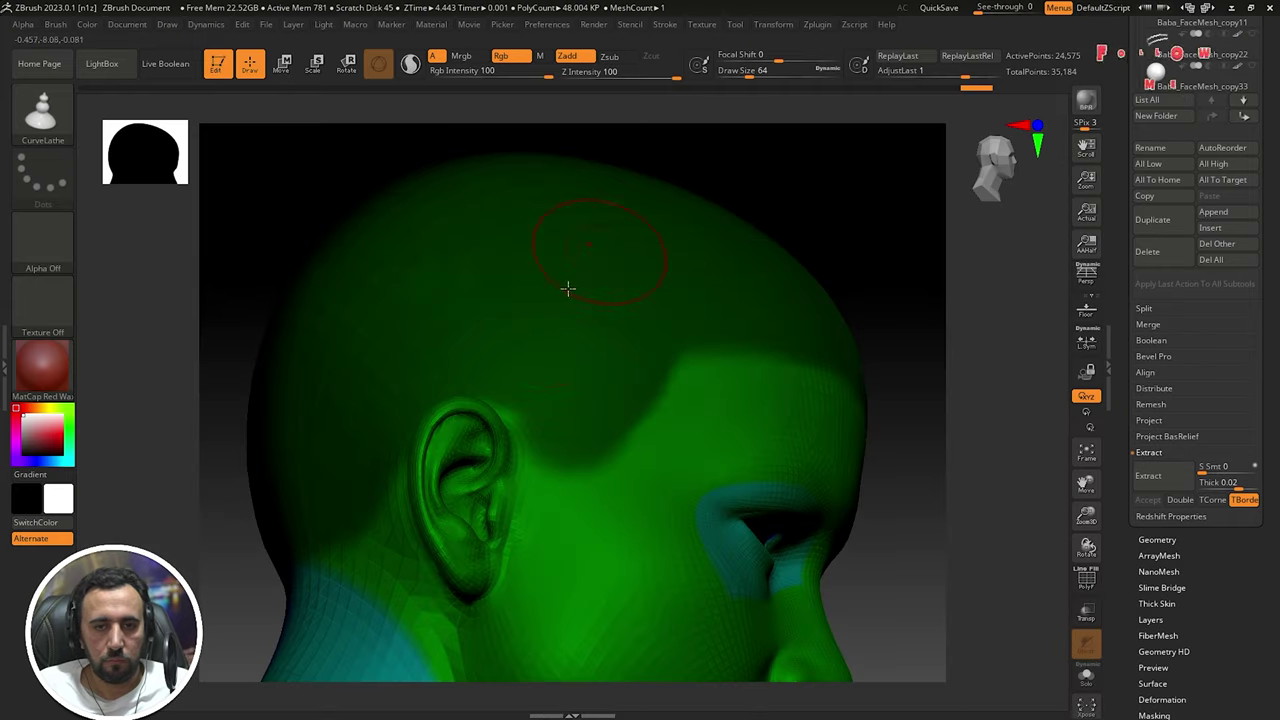
# - Set the brush's draw size to about 30.7 and Z Intensity to 72, and undo a CurveLathe test stroke beside the ear
pyautogui.press('space')
pyautogui.moveTo(568, 368)
pyautogui.mouseDown()
pyautogui.moveTo(547, 371)
pyautogui.moveTo(574, 368)
pyautogui.mouseUp()
pyautogui.moveTo(636, 398); pyautogui.dragTo(622, 400)
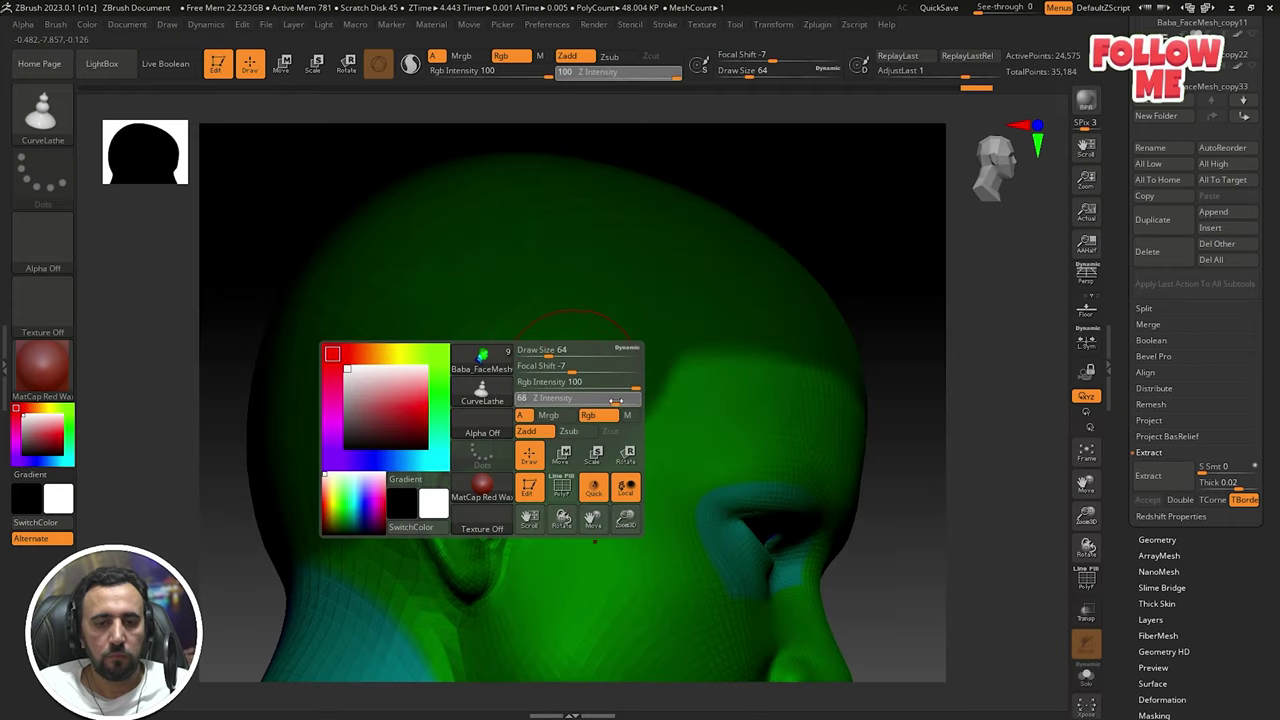
pyautogui.moveTo(548, 354); pyautogui.dragTo(538, 355)
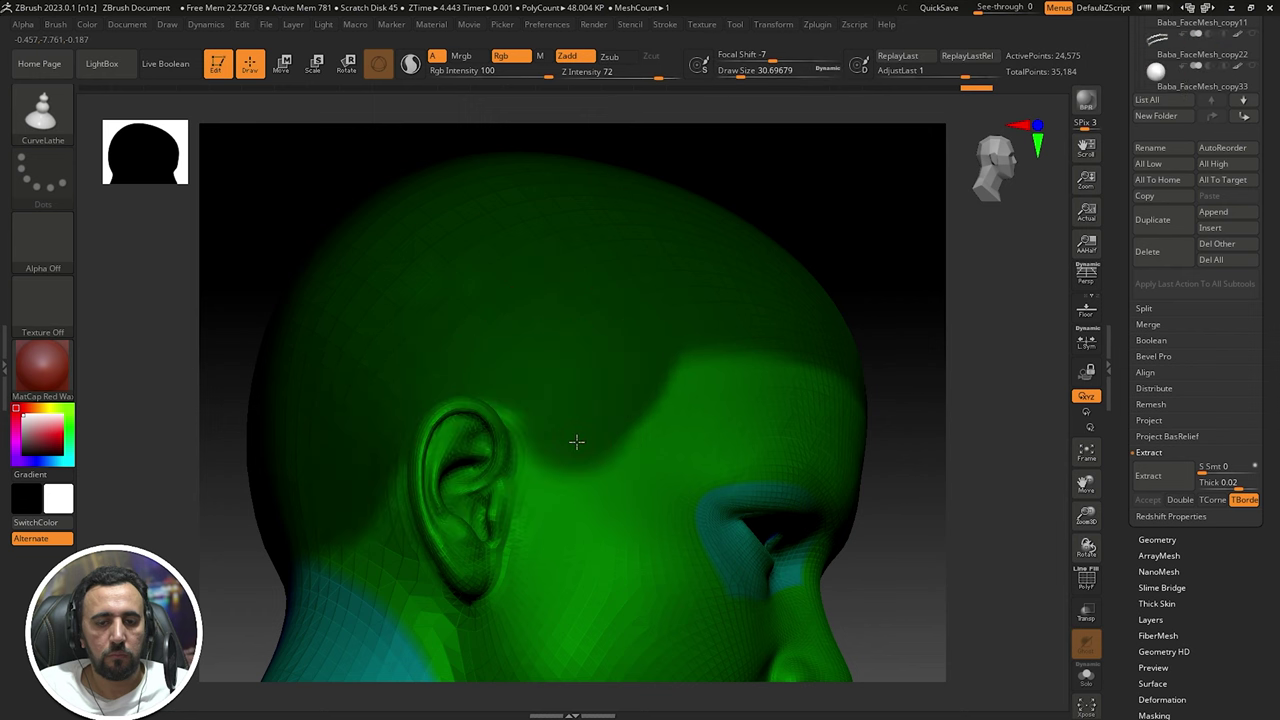
pyautogui.moveTo(562, 488); pyautogui.dragTo(560, 501)
pyautogui.hotkey('ctrl', 'z')
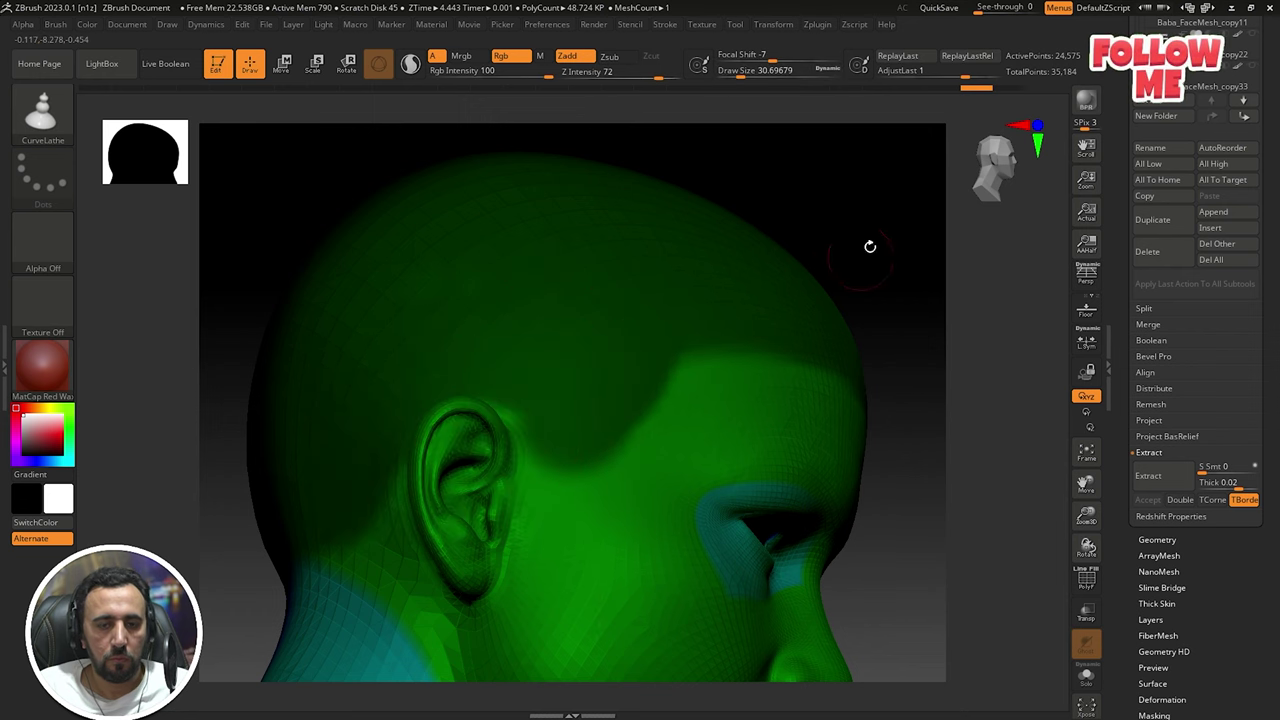
# - Switch back to the Standard brush, mask a sideburn in front of the ear, and reshape the masked temple hairline
pyautogui.moveTo(899, 206); pyautogui.dragTo(914, 254)
pyautogui.press('b')
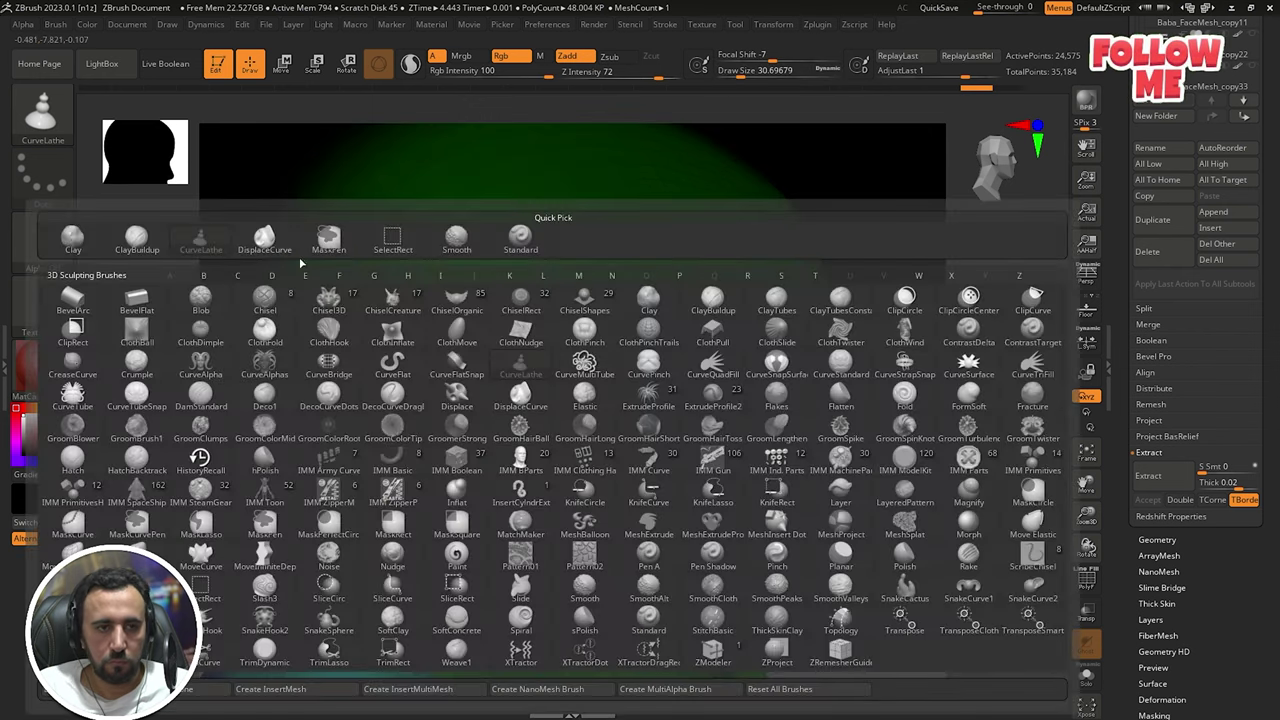
pyautogui.click(499, 241)
pyautogui.keyDown('ctrl'); pyautogui.moveTo(571, 458); pyautogui.dragTo(573, 498); pyautogui.keyUp('ctrl')
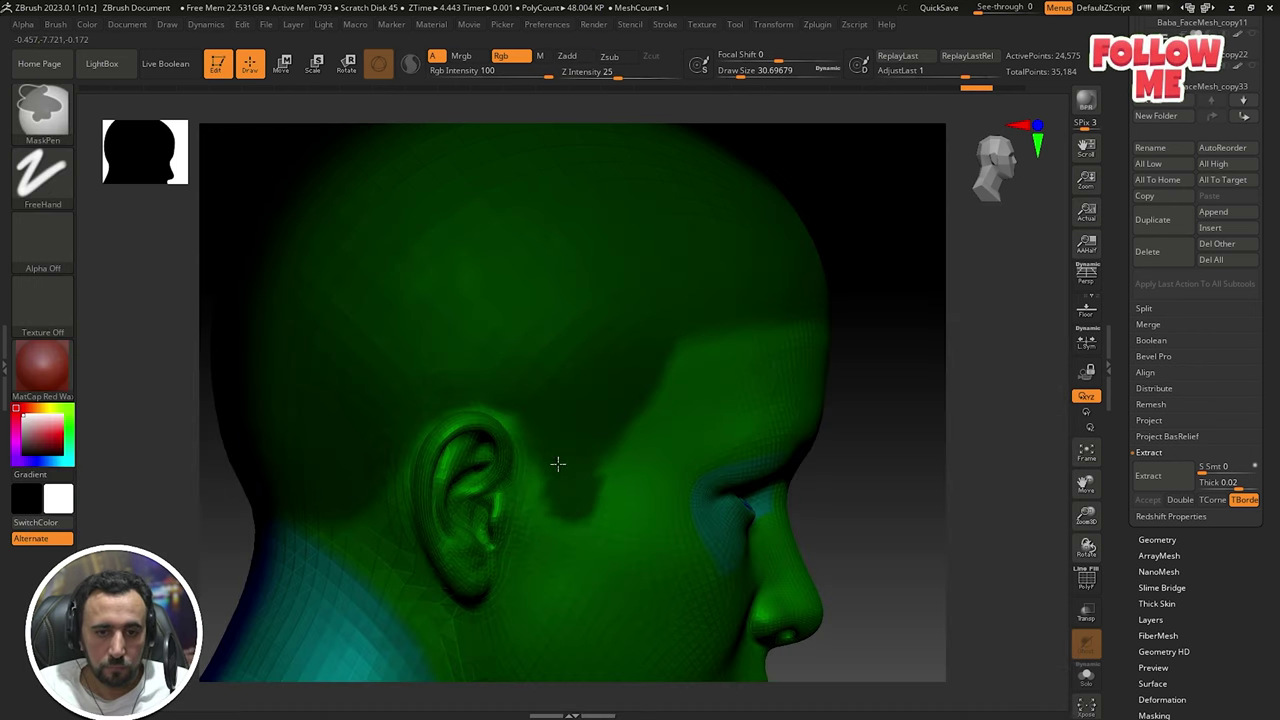
pyautogui.moveTo(600, 386)
pyautogui.keyDown('ctrl'); pyautogui.mouseDown()
pyautogui.moveTo(700, 363)
pyautogui.moveTo(635, 352)
pyautogui.mouseUp(); pyautogui.keyUp('ctrl')
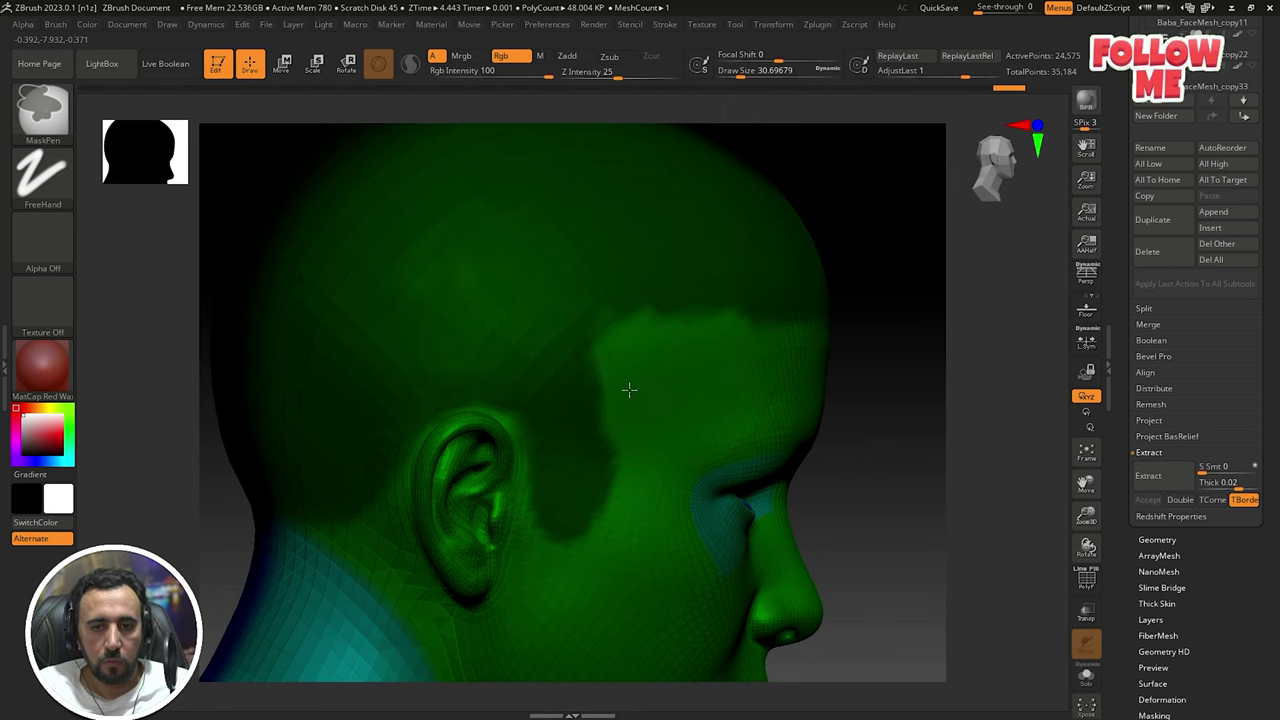
# - Set the Standard brush's Z Intensity to 68 and refine the mask edge along the temple and sideburn
pyautogui.press('space')
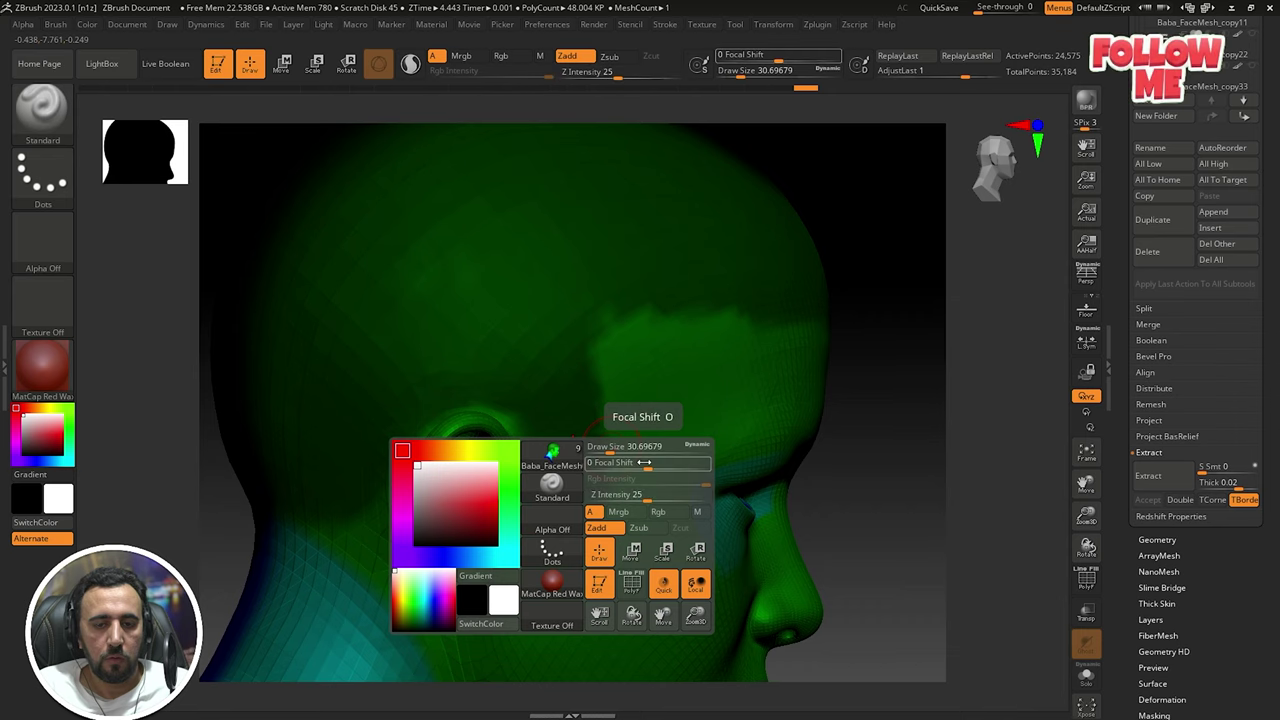
pyautogui.moveTo(648, 497); pyautogui.dragTo(686, 502)
pyautogui.press('ctrl')
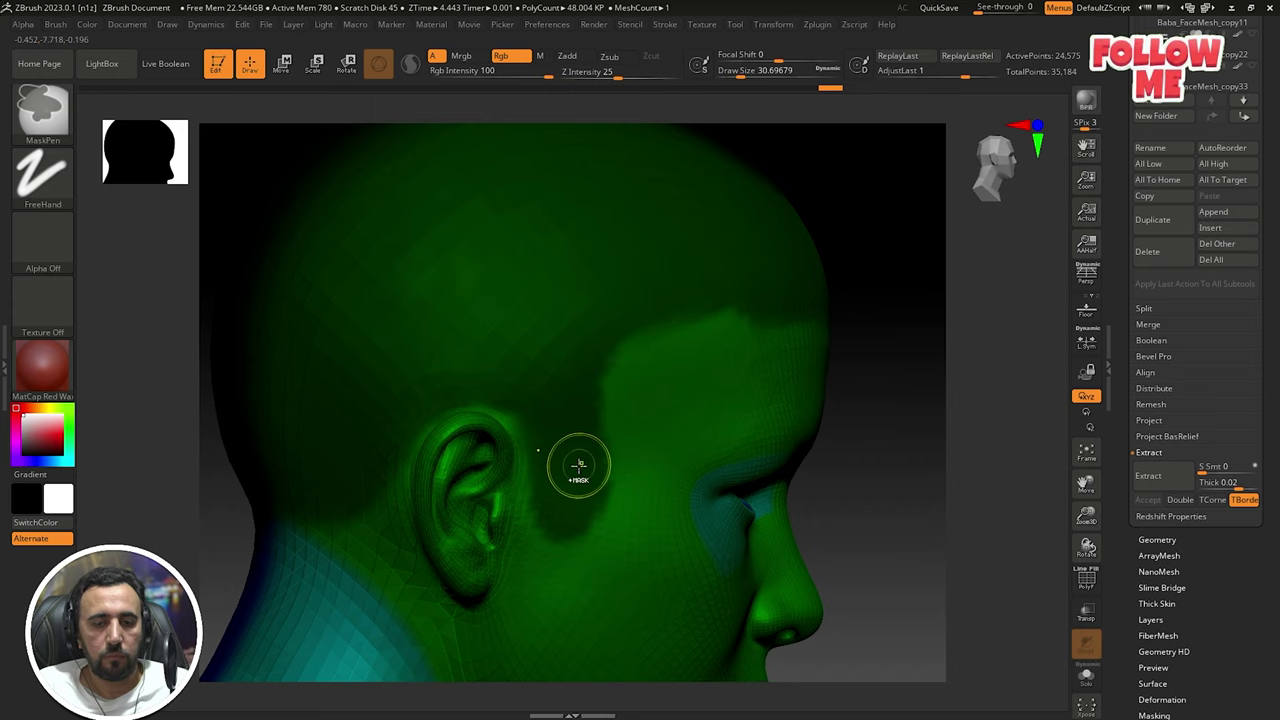
pyautogui.keyDown('ctrl'); pyautogui.moveTo(766, 437); pyautogui.dragTo(735, 378, button='right'); pyautogui.keyUp('ctrl')
pyautogui.moveTo(854, 360)
pyautogui.mouseDown(button='right')
pyautogui.moveTo(763, 346)
pyautogui.moveTo(831, 287)
pyautogui.moveTo(540, 286)
pyautogui.mouseUp(button='right')
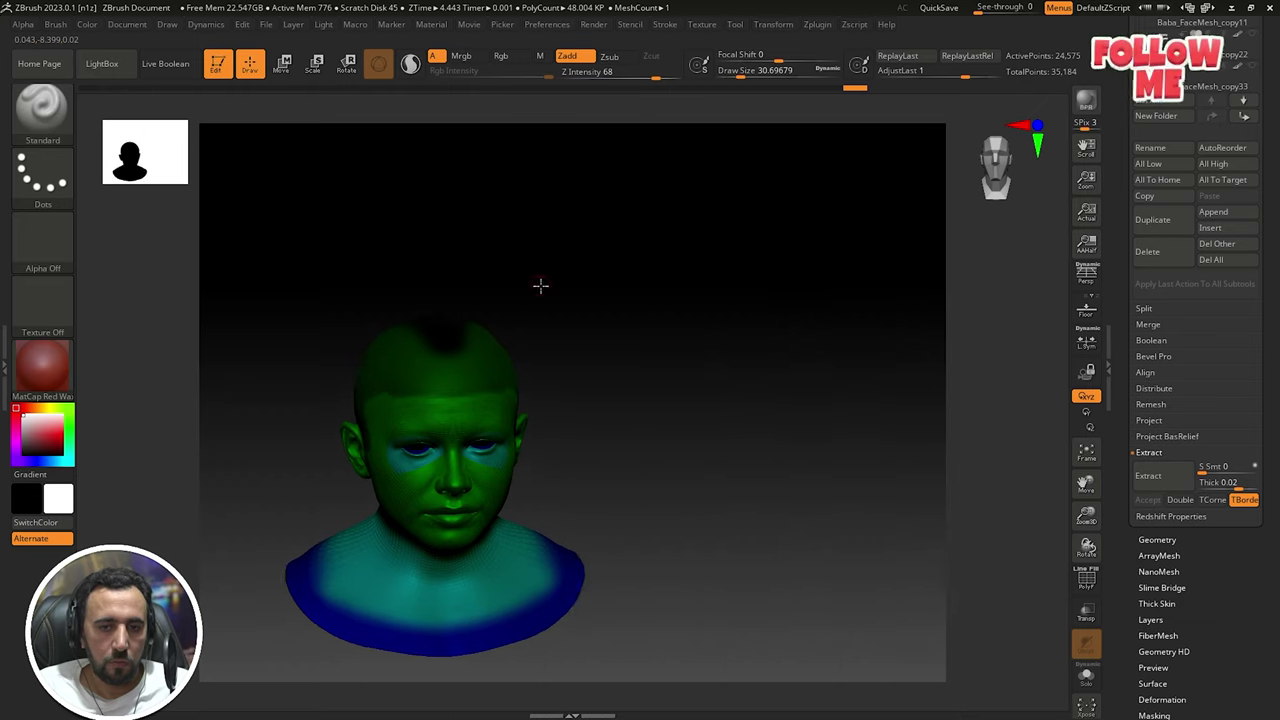
pyautogui.moveTo(630, 286)
pyautogui.mouseDown(button='right')
pyautogui.moveTo(569, 325)
pyautogui.moveTo(766, 348)
pyautogui.moveTo(816, 281)
pyautogui.mouseUp(button='right')
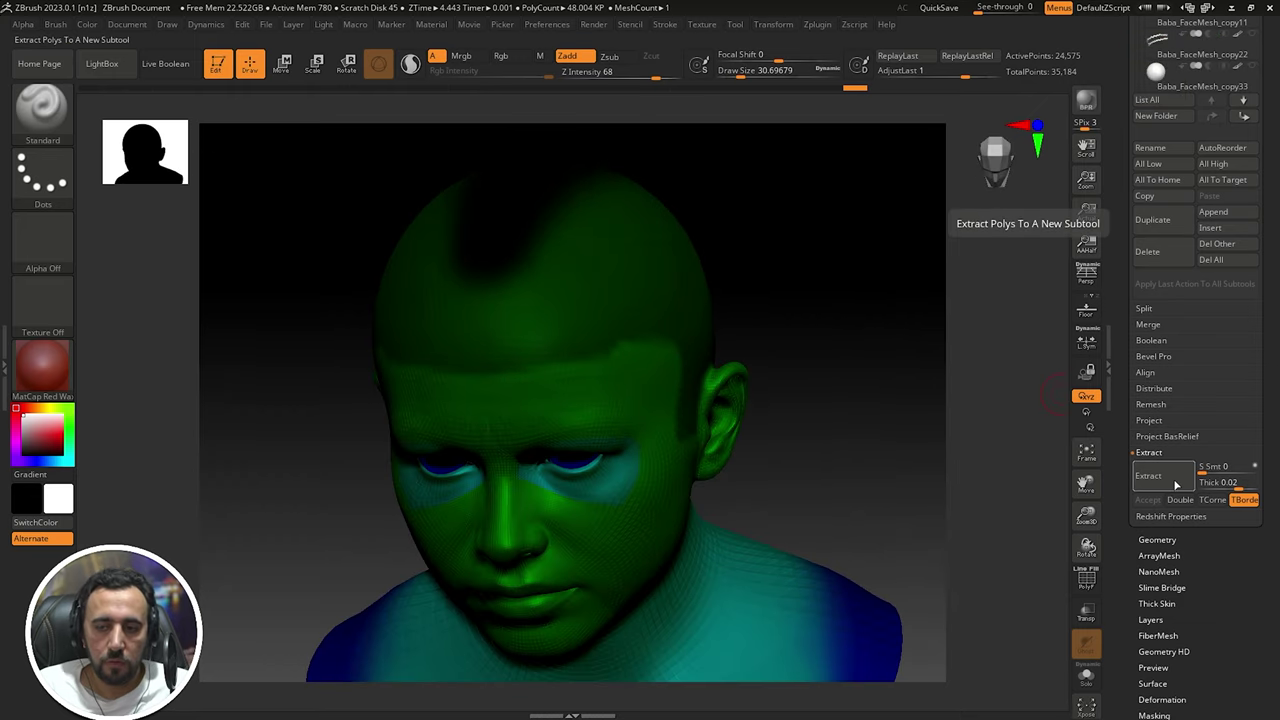
# - Try extracting the masked scalp with an S Smt of 0 and a thickness of 0.02
pyautogui.click(1176, 484)
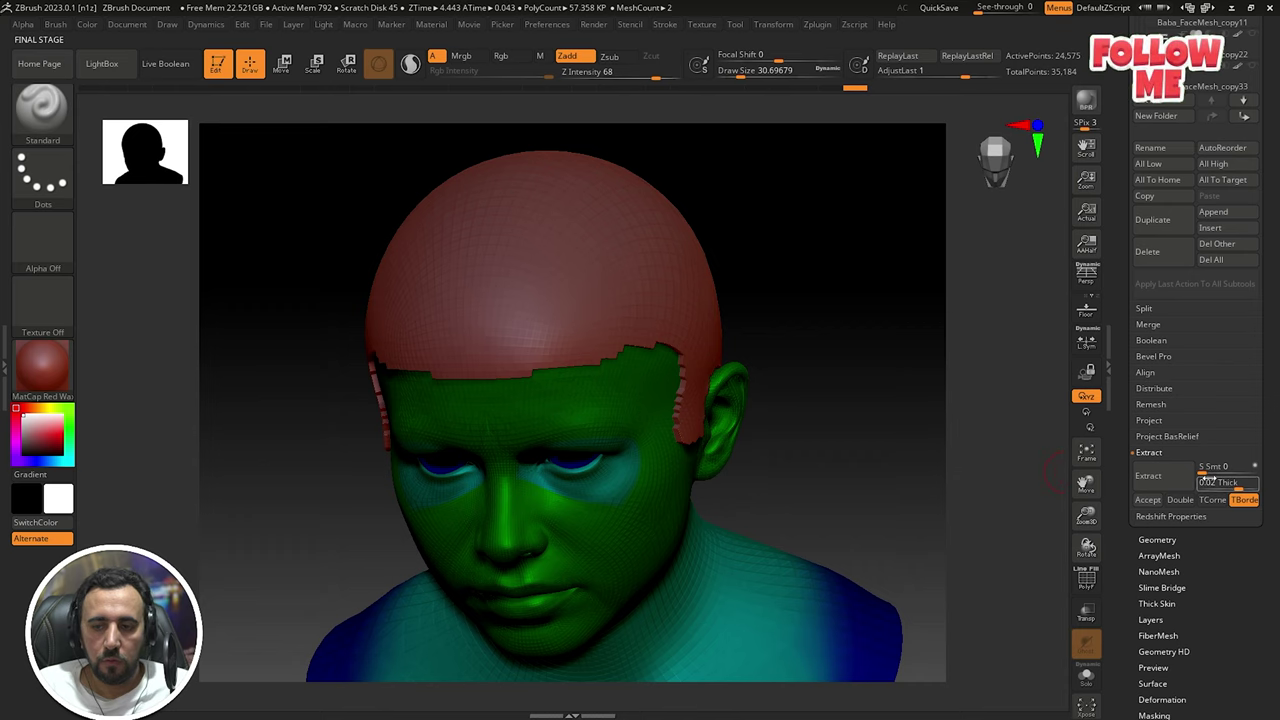
pyautogui.moveTo(1228, 487); pyautogui.dragTo(1166, 489)
pyautogui.press('Return')
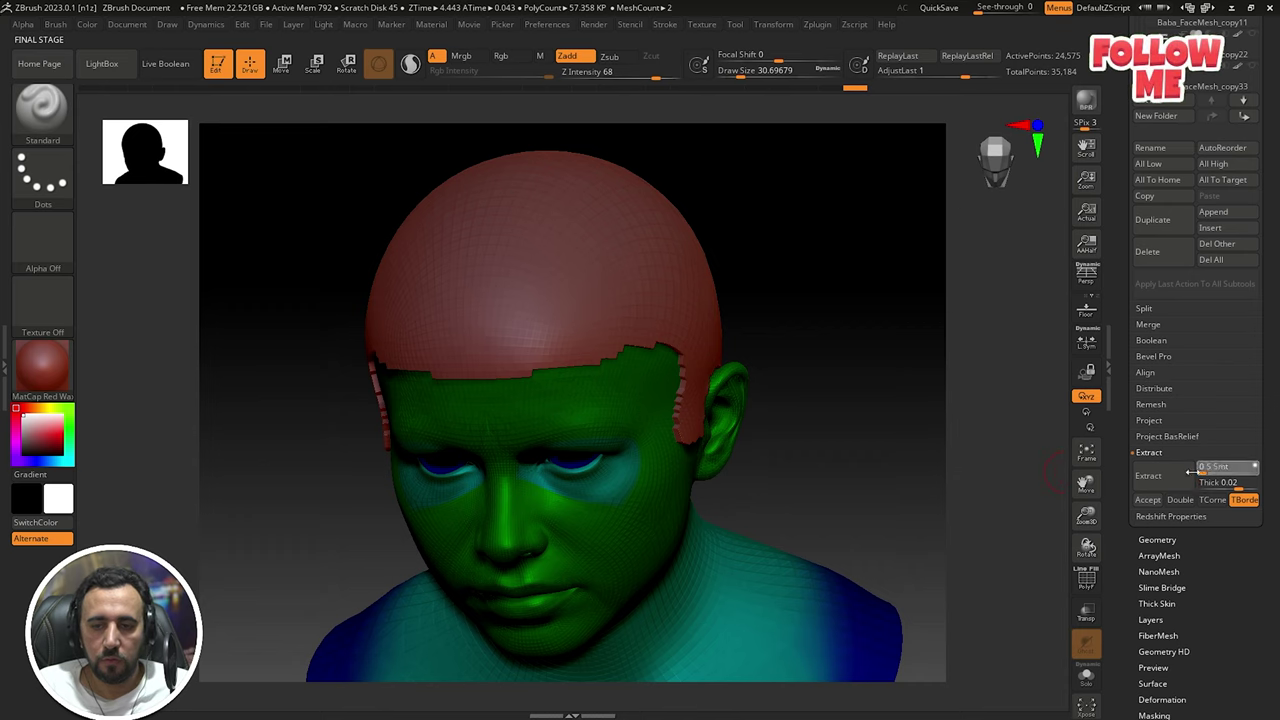
pyautogui.click(1020, 466)
pyautogui.moveTo(851, 426); pyautogui.dragTo(1012, 458)
pyautogui.click(1148, 476)
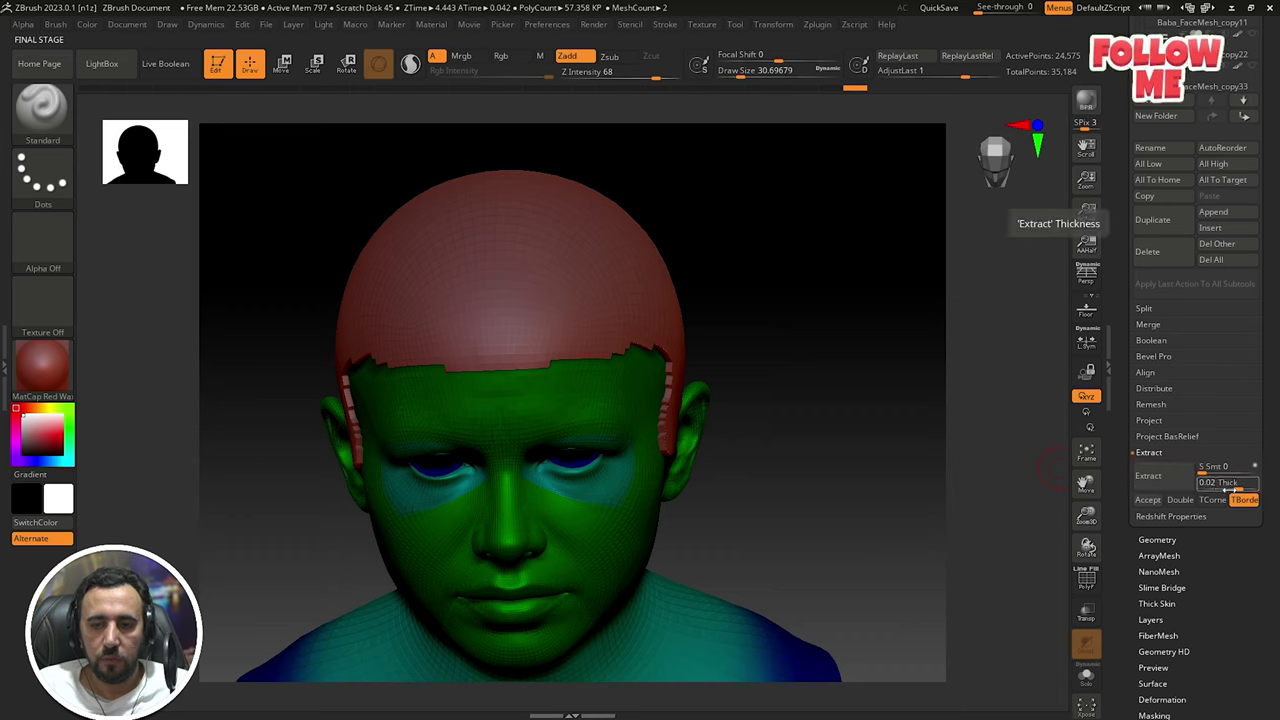
# - Extract the masked scalp with the thickness set to 0 and accept it as a new subtool
pyautogui.moveTo(1228, 488); pyautogui.dragTo(1230, 487)
pyautogui.click(1228, 488)
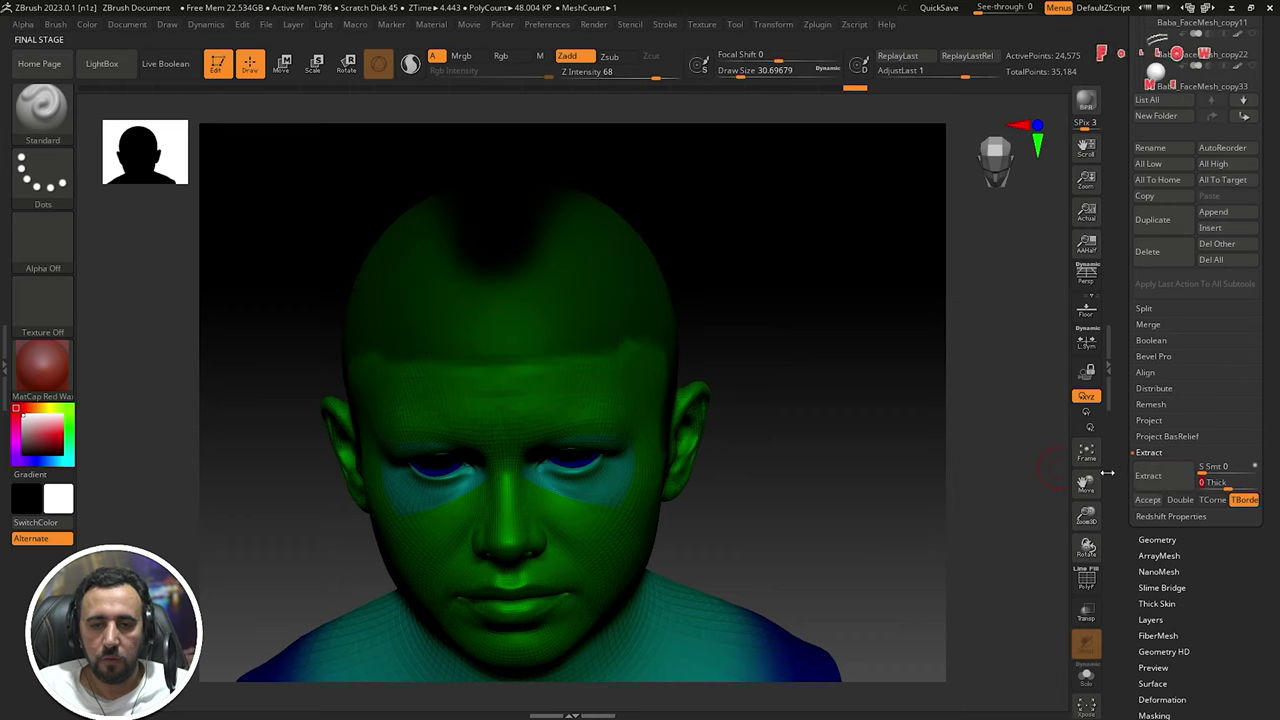
pyautogui.click(1160, 478)
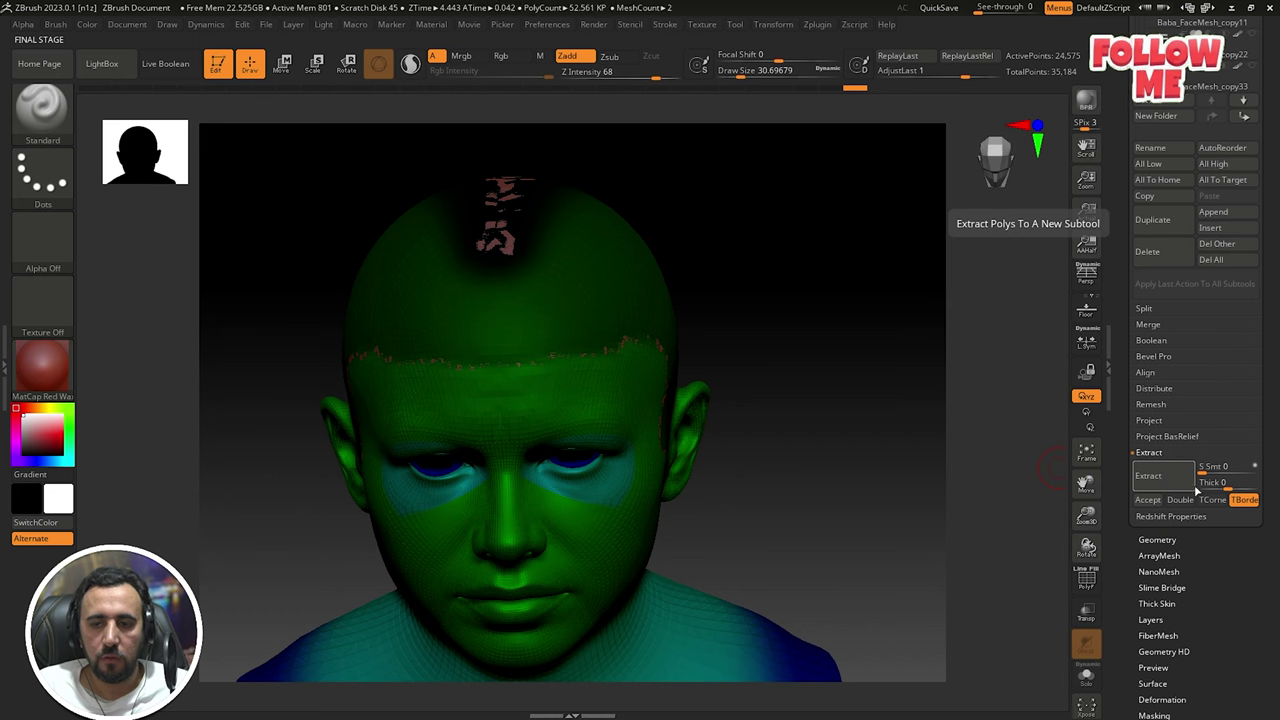
pyautogui.click(1160, 503)
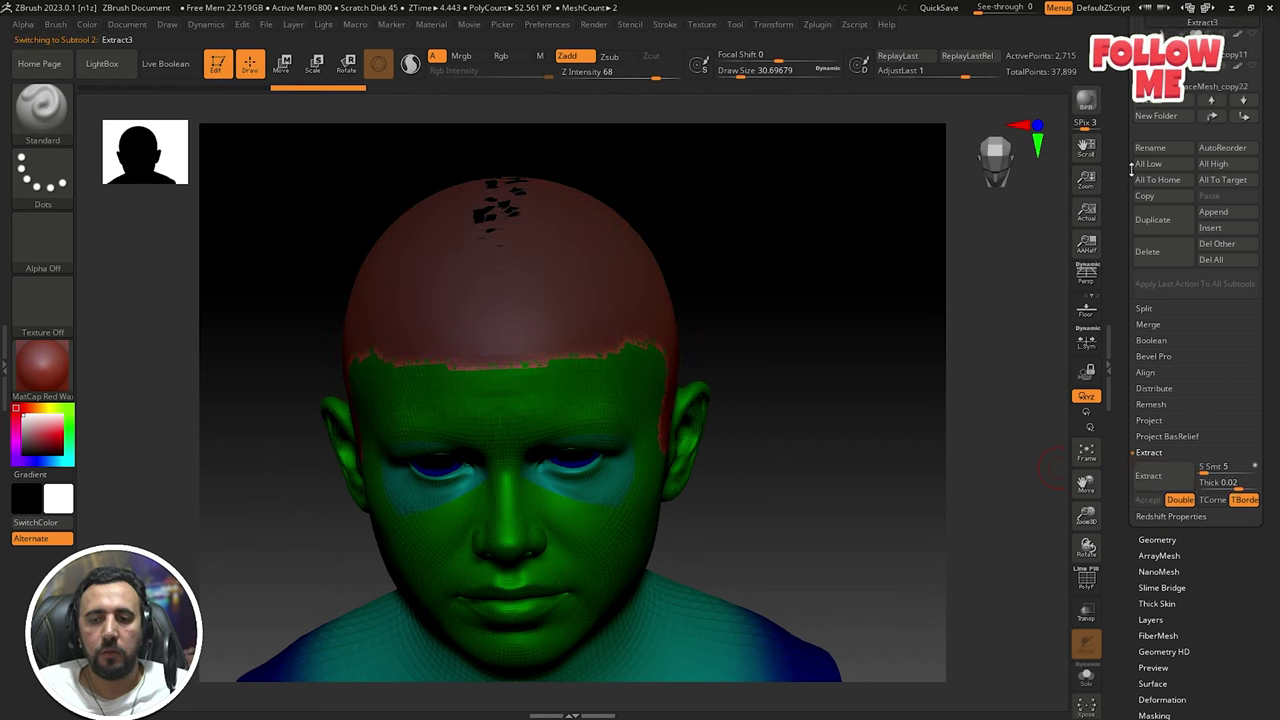
# - Hide the other subtools so that only the extracted scalp piece is displayed
pyautogui.moveTo(1124, 208); pyautogui.dragTo(1126, 500)
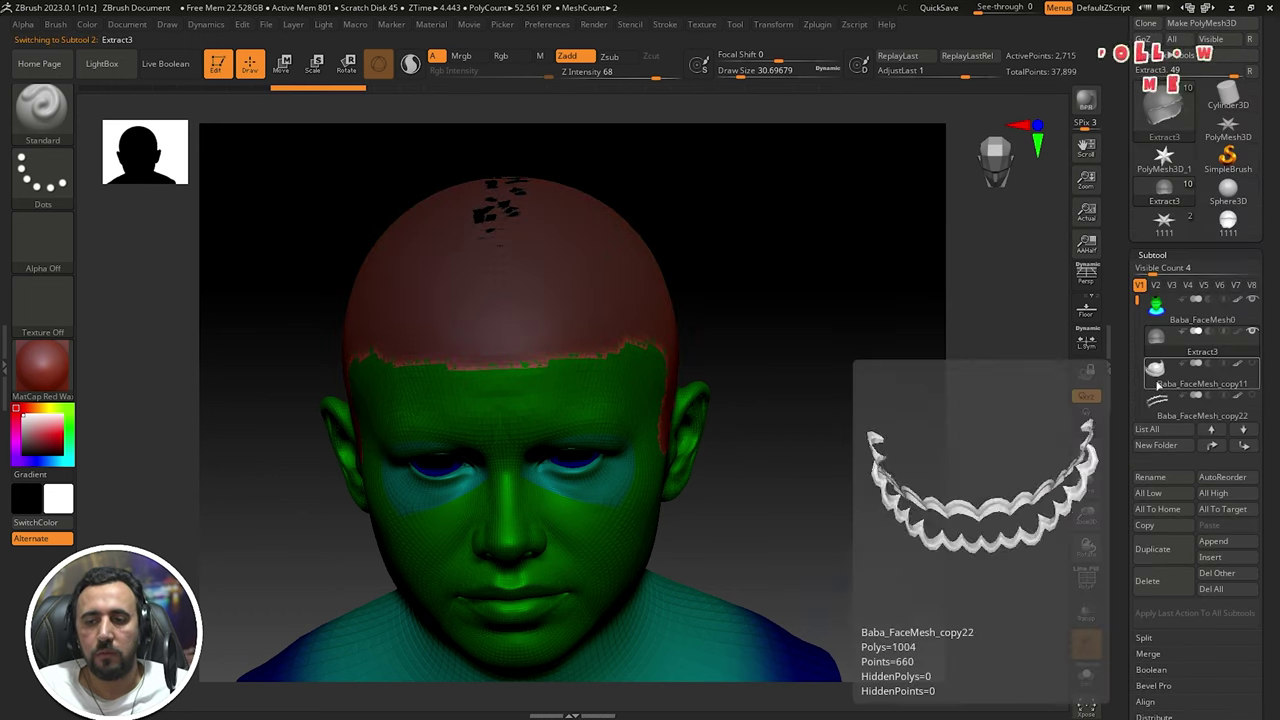
pyautogui.moveTo(1158, 341)
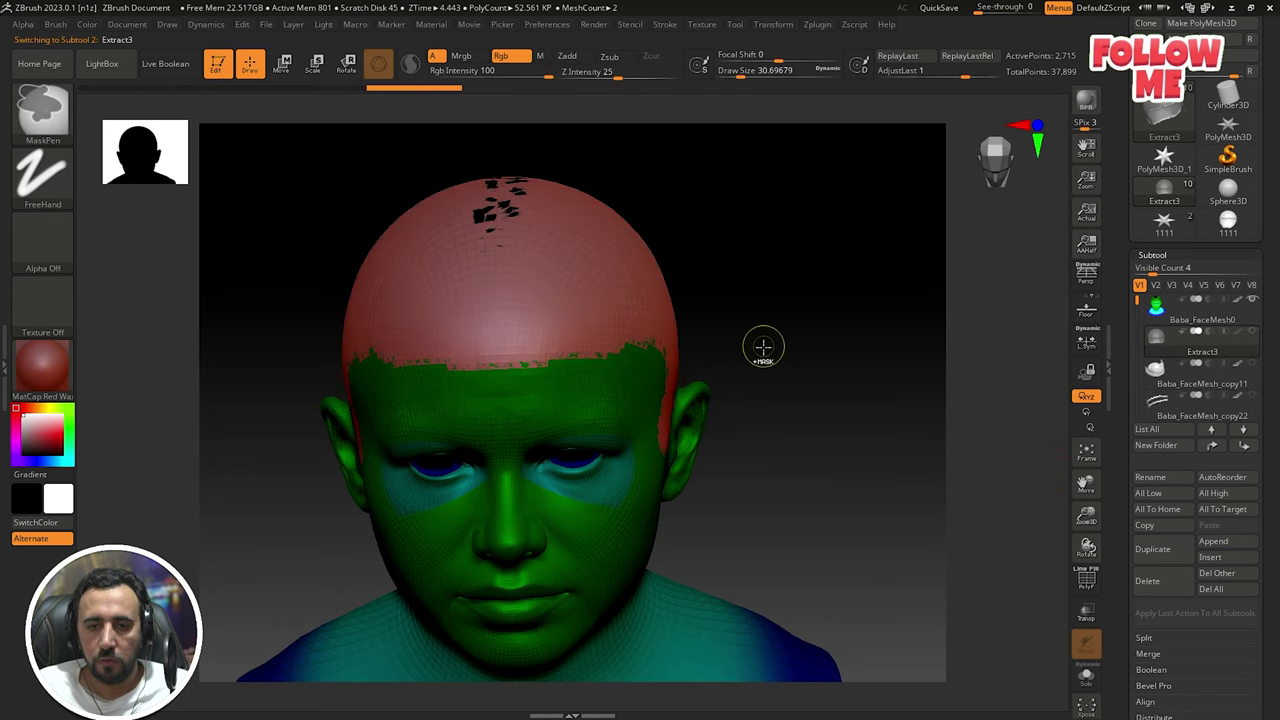
pyautogui.keyDown('ctrl'); pyautogui.keyDown('shift'); pyautogui.click(1163, 348); pyautogui.keyUp('shift'); pyautogui.keyUp('ctrl')
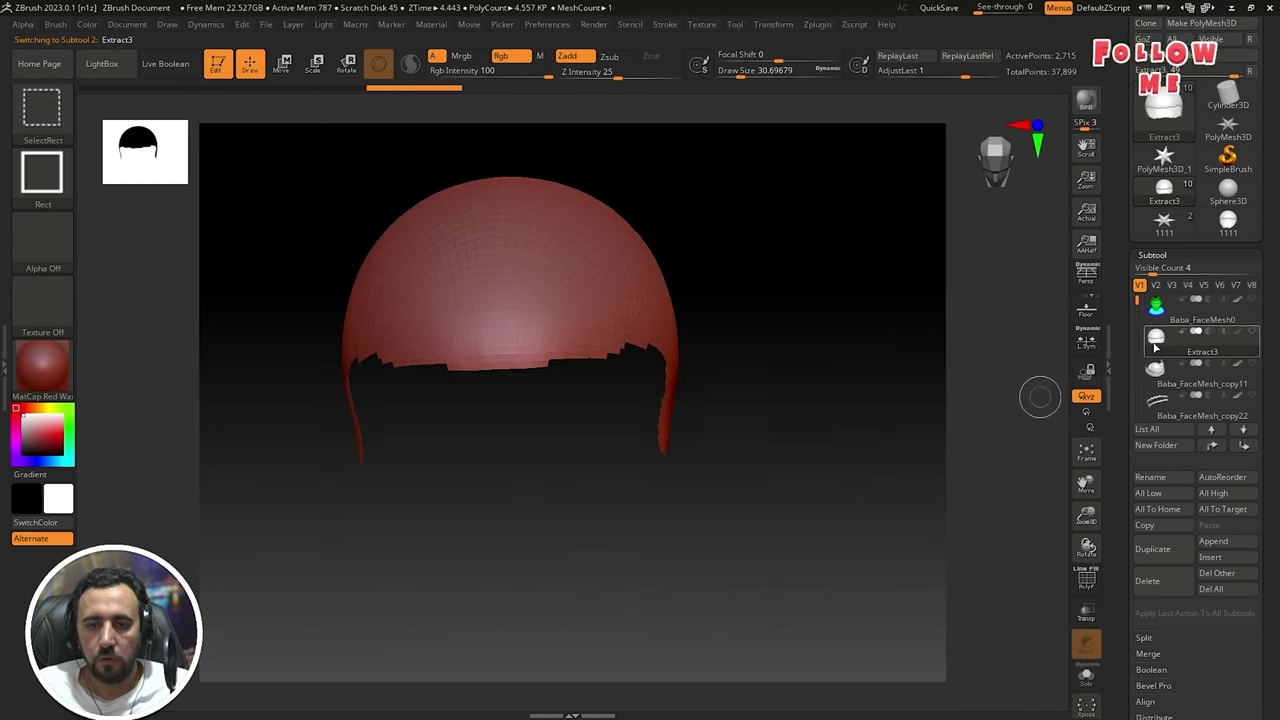
pyautogui.moveTo(826, 357)
pyautogui.mouseDown()
pyautogui.moveTo(823, 244)
pyautogui.moveTo(835, 344)
pyautogui.mouseUp()
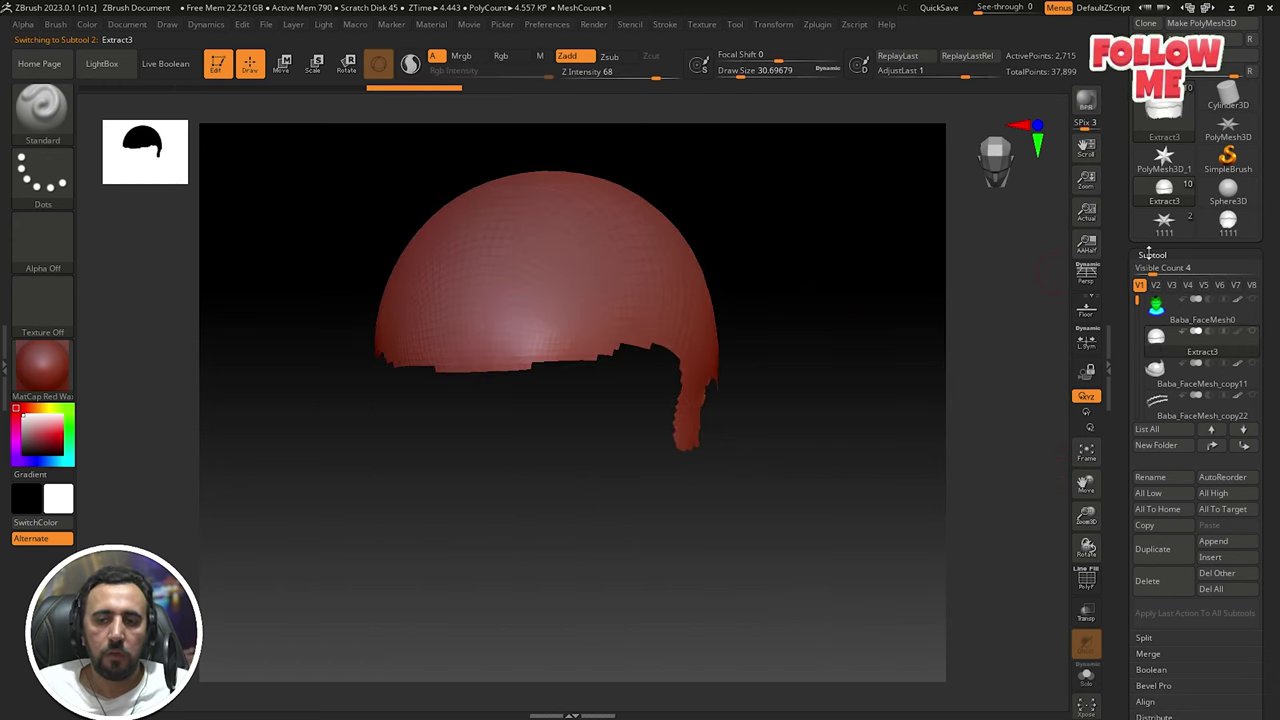
# - Run ZRemesher on the extracted scalp with a target polygons count of about 2.16
pyautogui.moveTo(1118, 197); pyautogui.dragTo(1122, 228)
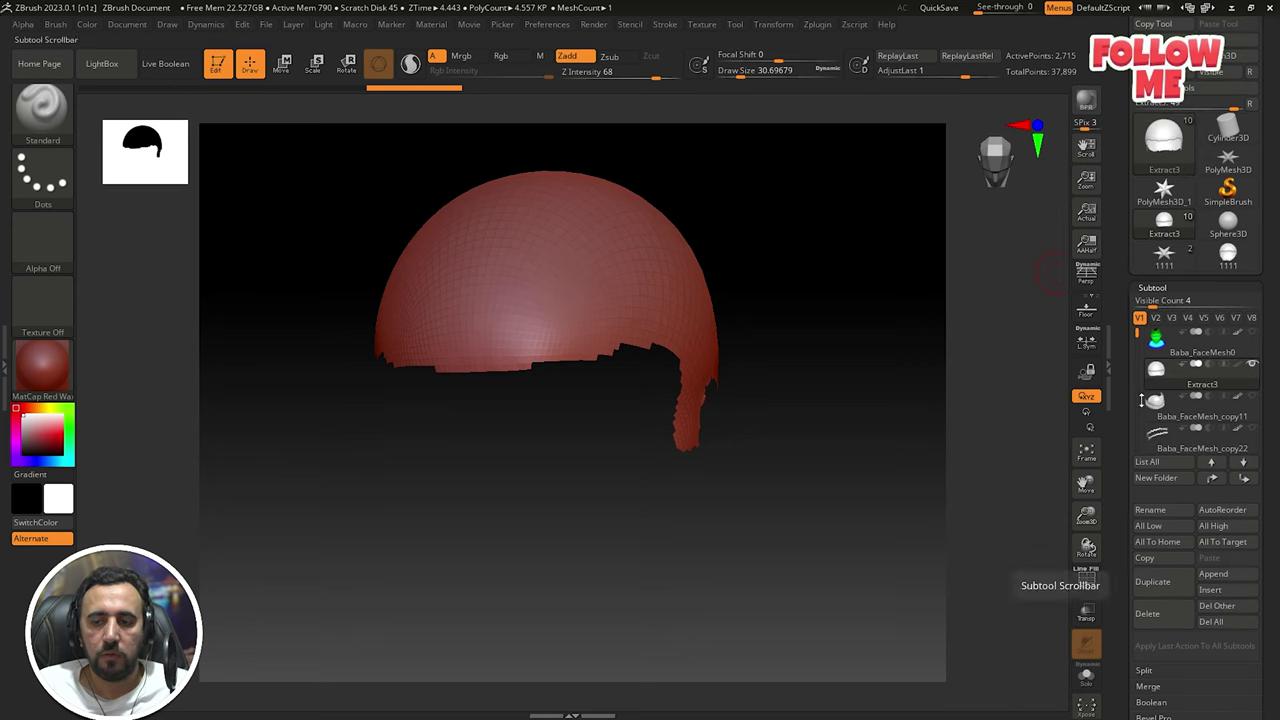
pyautogui.moveTo(1125, 445); pyautogui.dragTo(1124, 333)
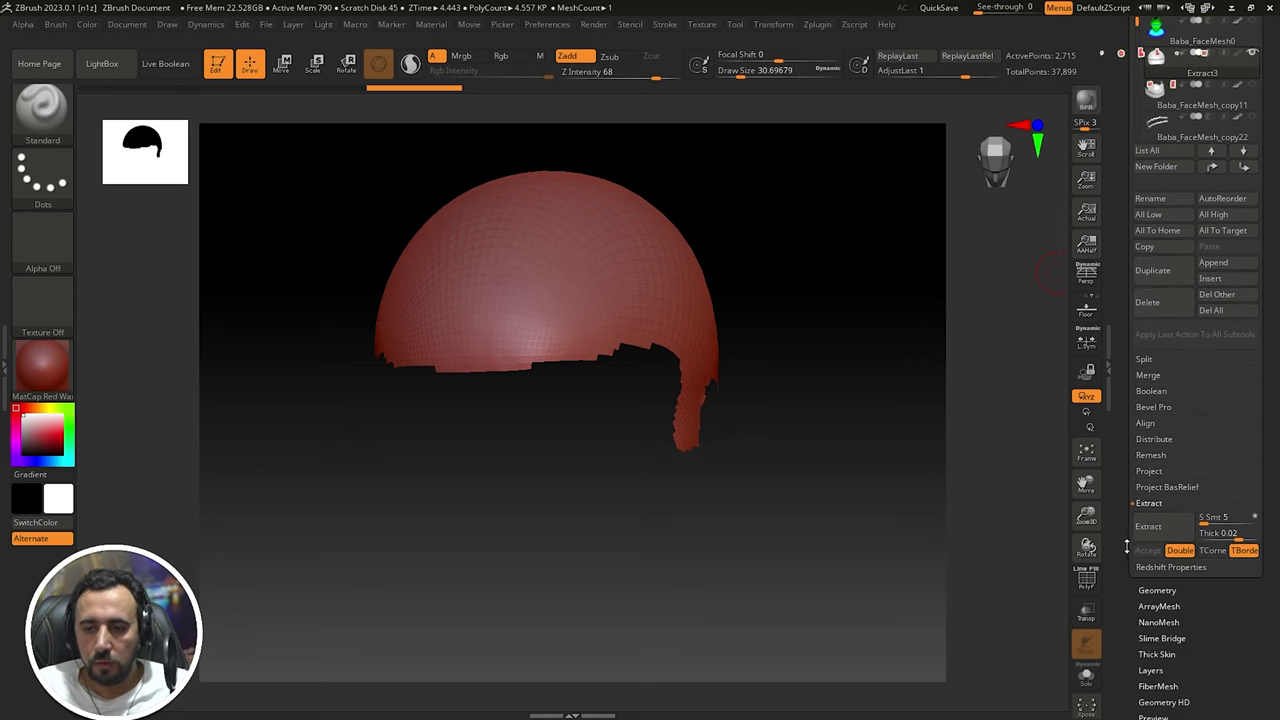
pyautogui.moveTo(1127, 547); pyautogui.dragTo(1130, 477)
pyautogui.moveTo(1120, 529); pyautogui.dragTo(1117, 497)
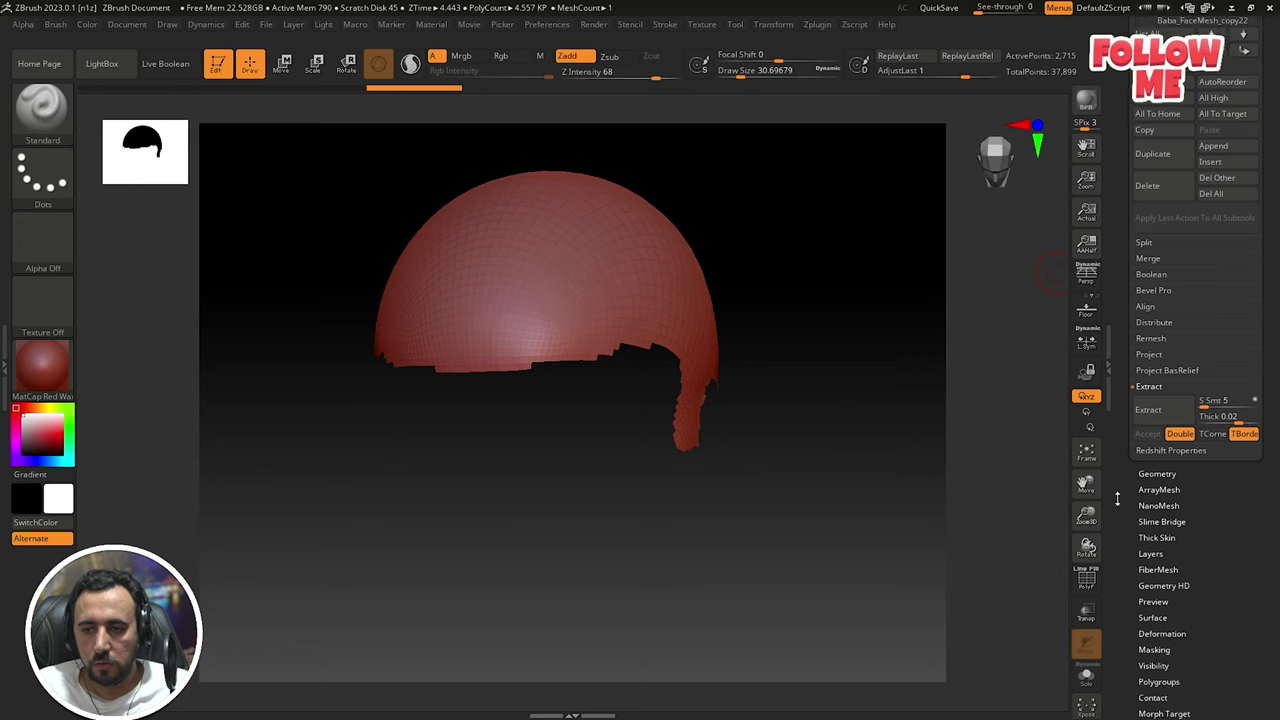
pyautogui.click(1168, 478)
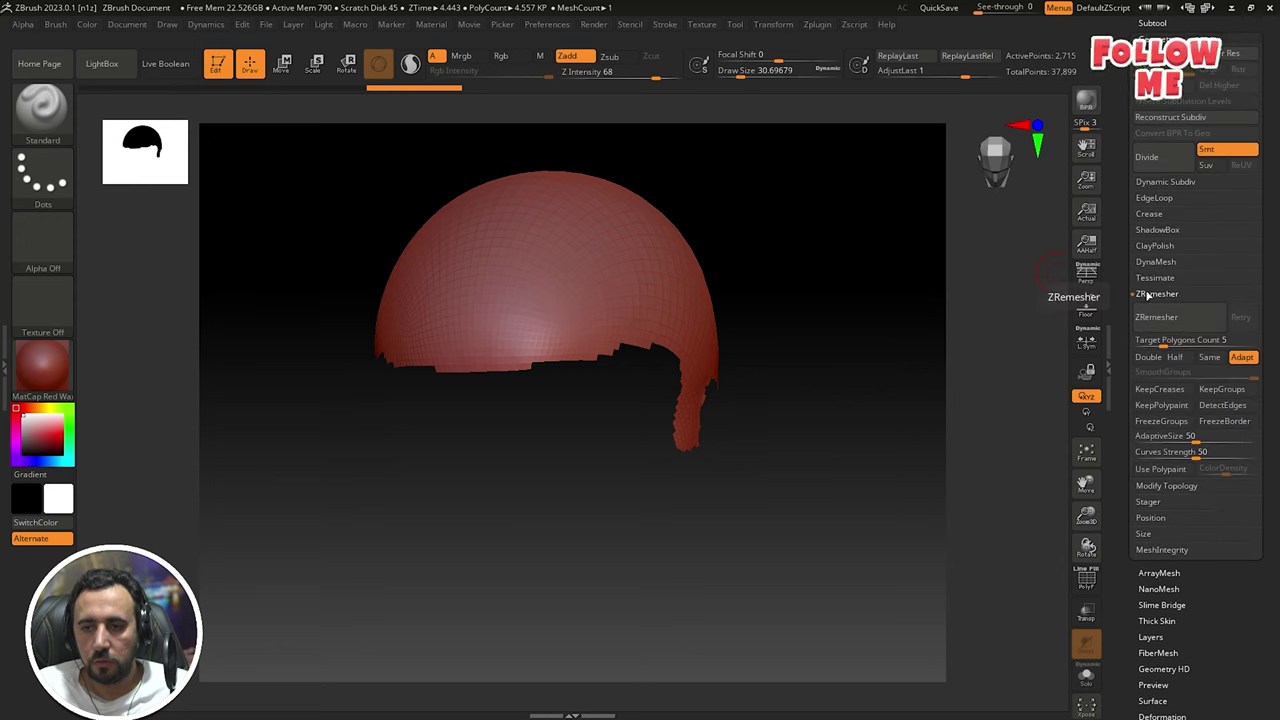
pyautogui.moveTo(1120, 304); pyautogui.dragTo(1121, 341)
pyautogui.click(1163, 381)
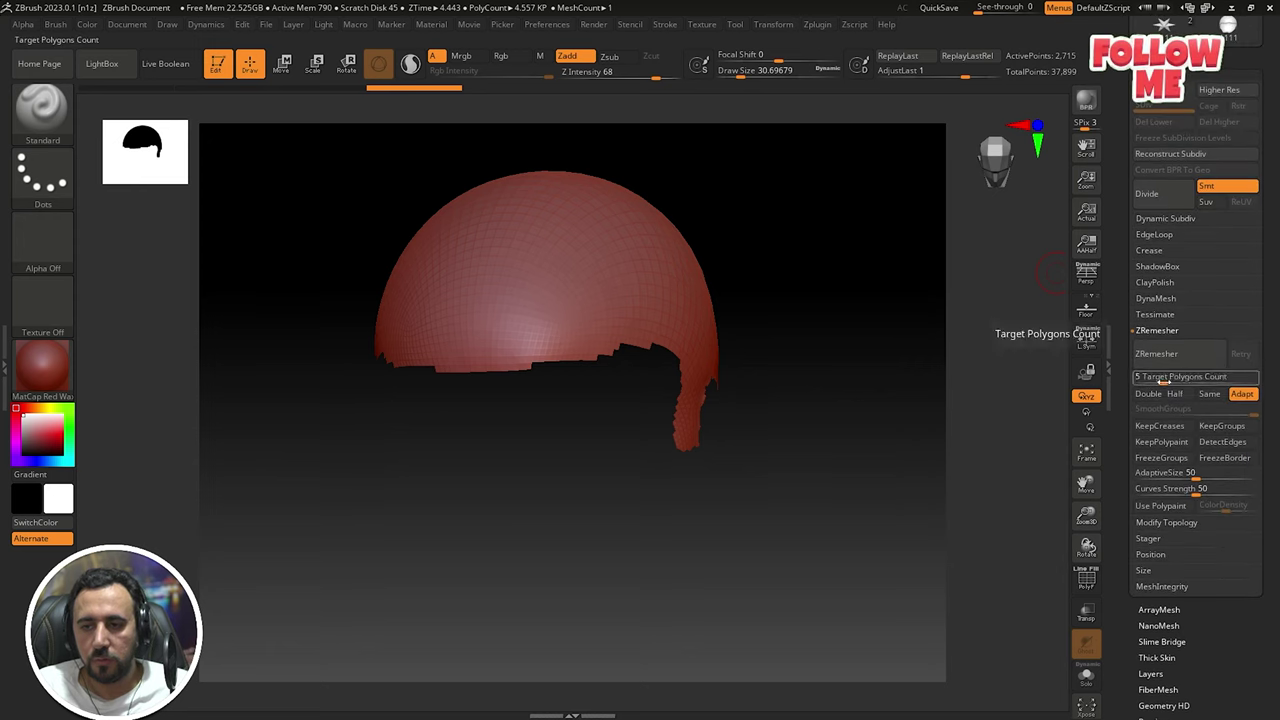
pyautogui.moveTo(1158, 382); pyautogui.dragTo(1154, 382)
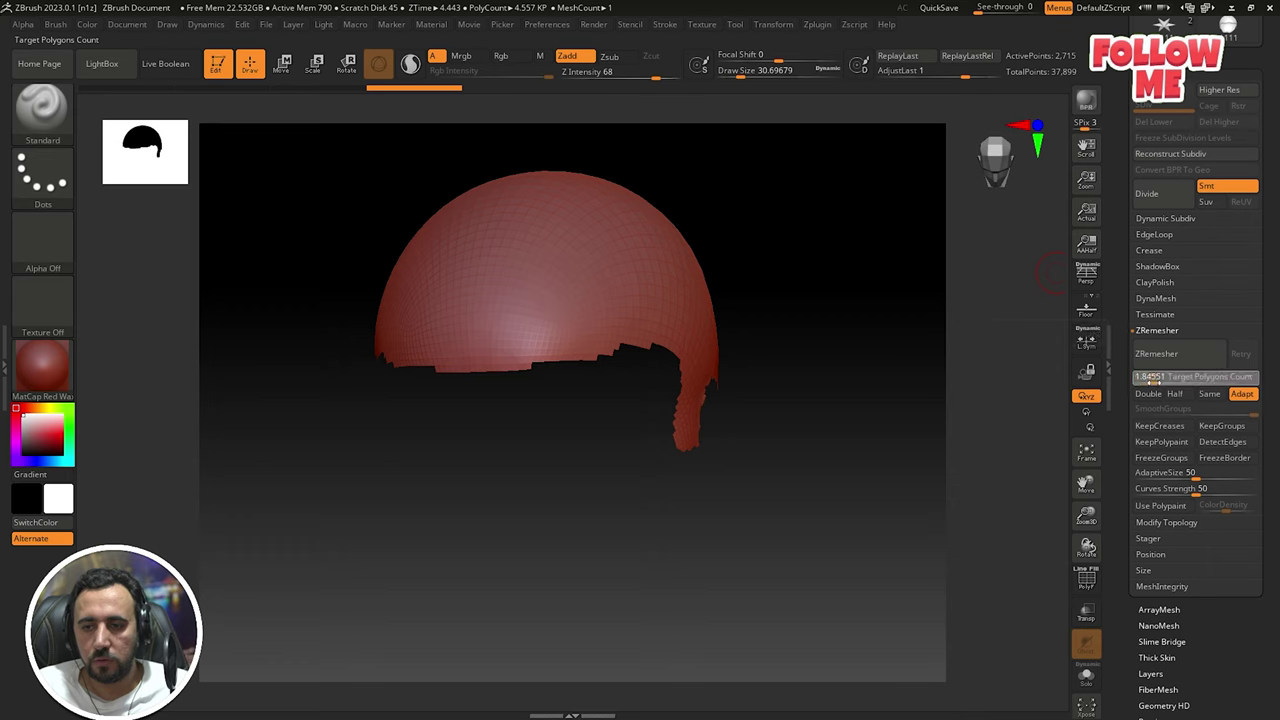
pyautogui.click(1165, 360)
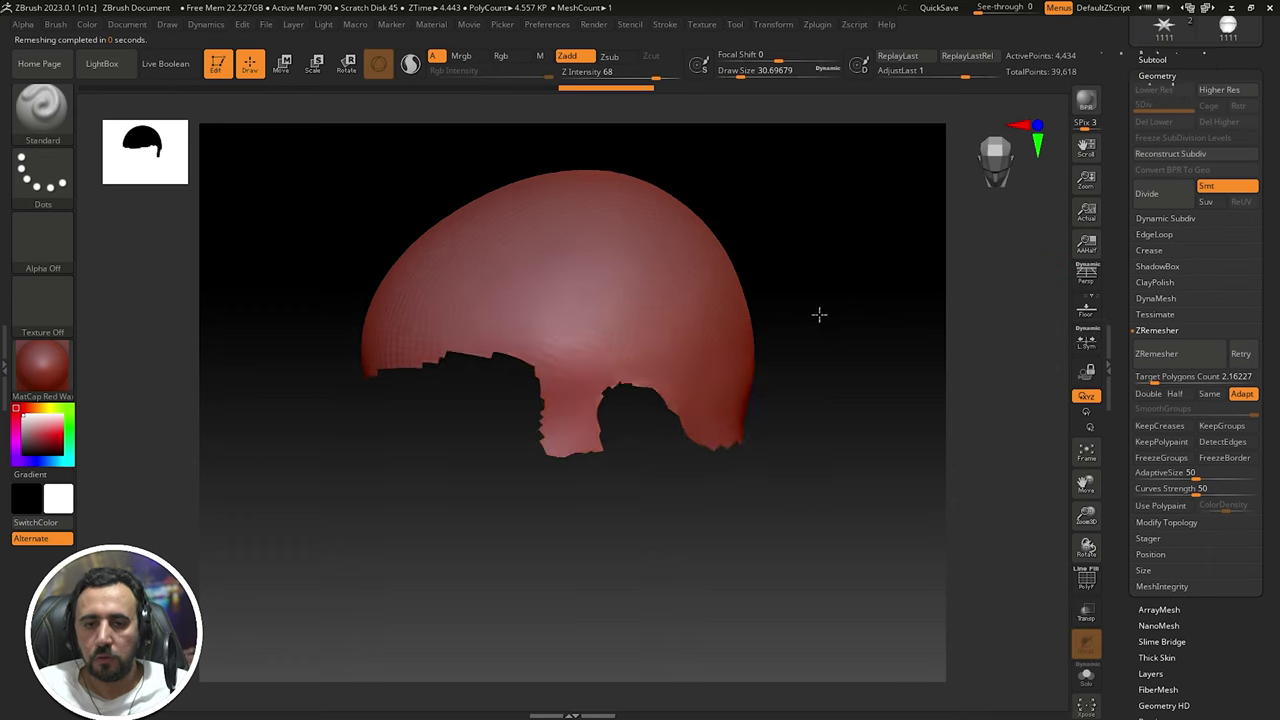
# - Export the remeshed scalp to the Desktop as an OBJ file named hair
pyautogui.moveTo(1123, 170); pyautogui.dragTo(1128, 325)
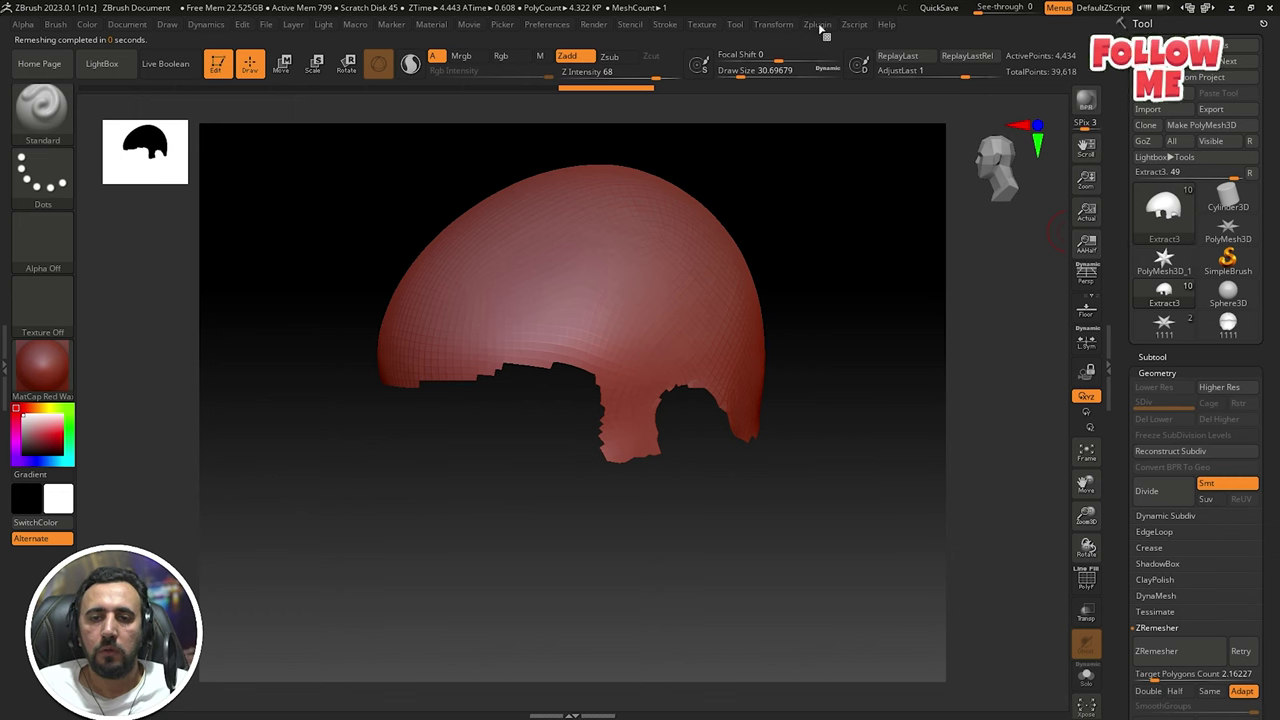
pyautogui.click(1231, 112)
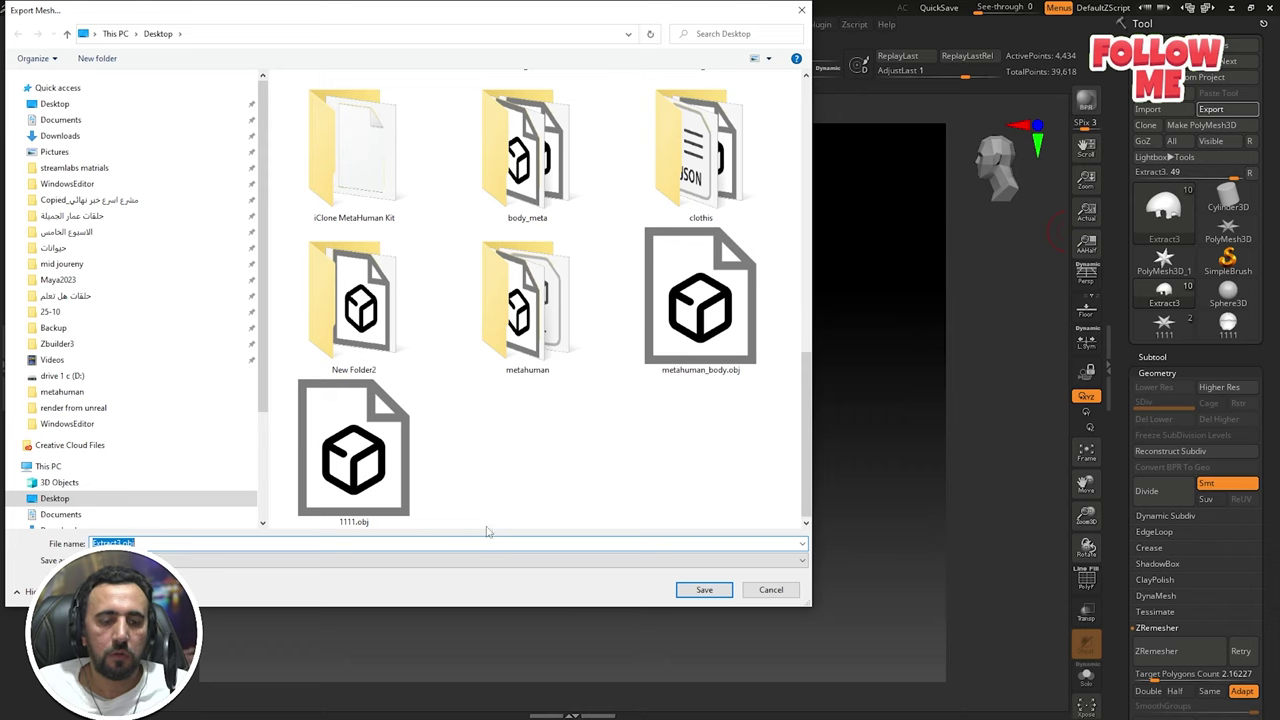
pyautogui.write('hair')
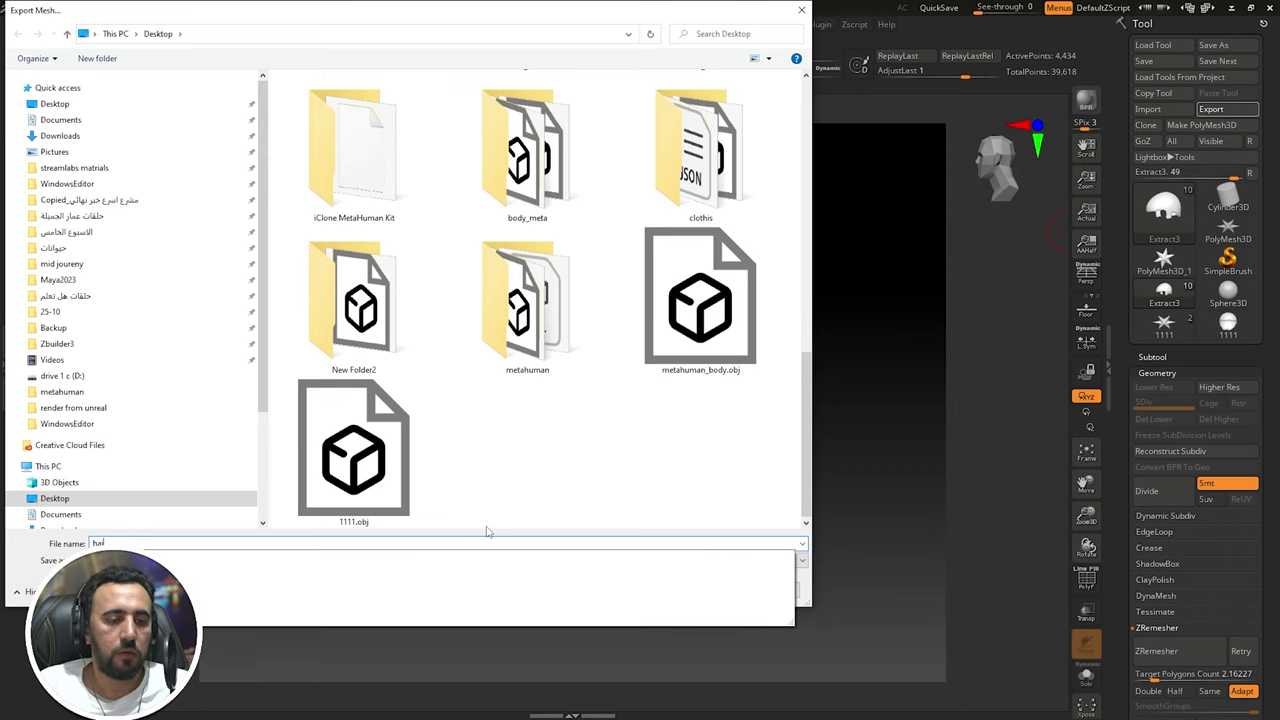
pyautogui.click(511, 457)
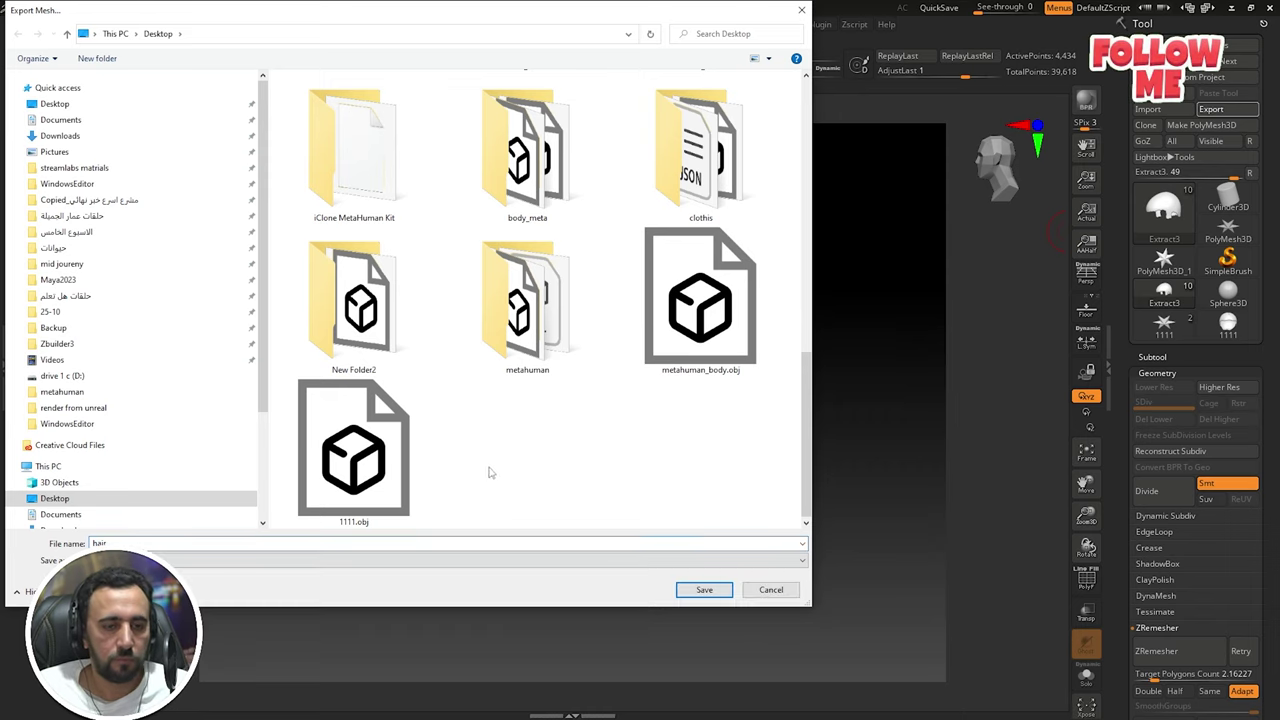
pyautogui.click(688, 594)
# - Switch to Maya and delete the old scalp mesh covering the head
pyautogui.hotkey('alt', 'Tab')
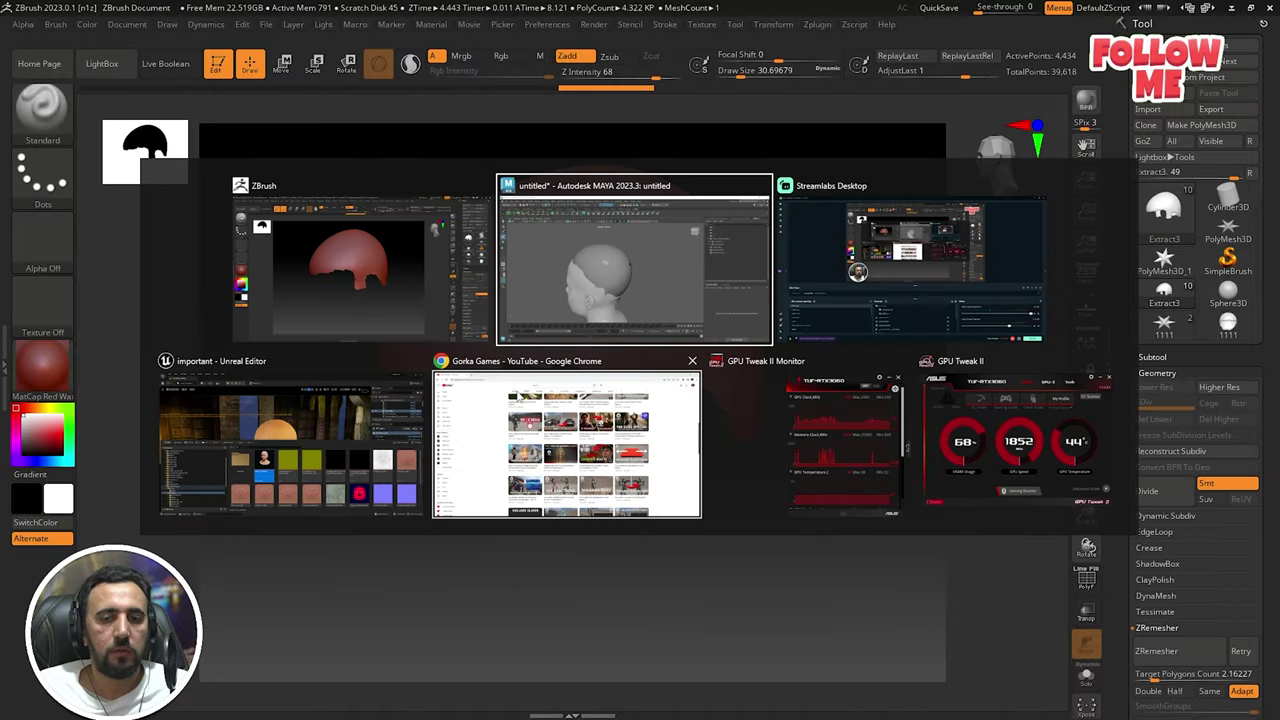
pyautogui.click(566, 300)
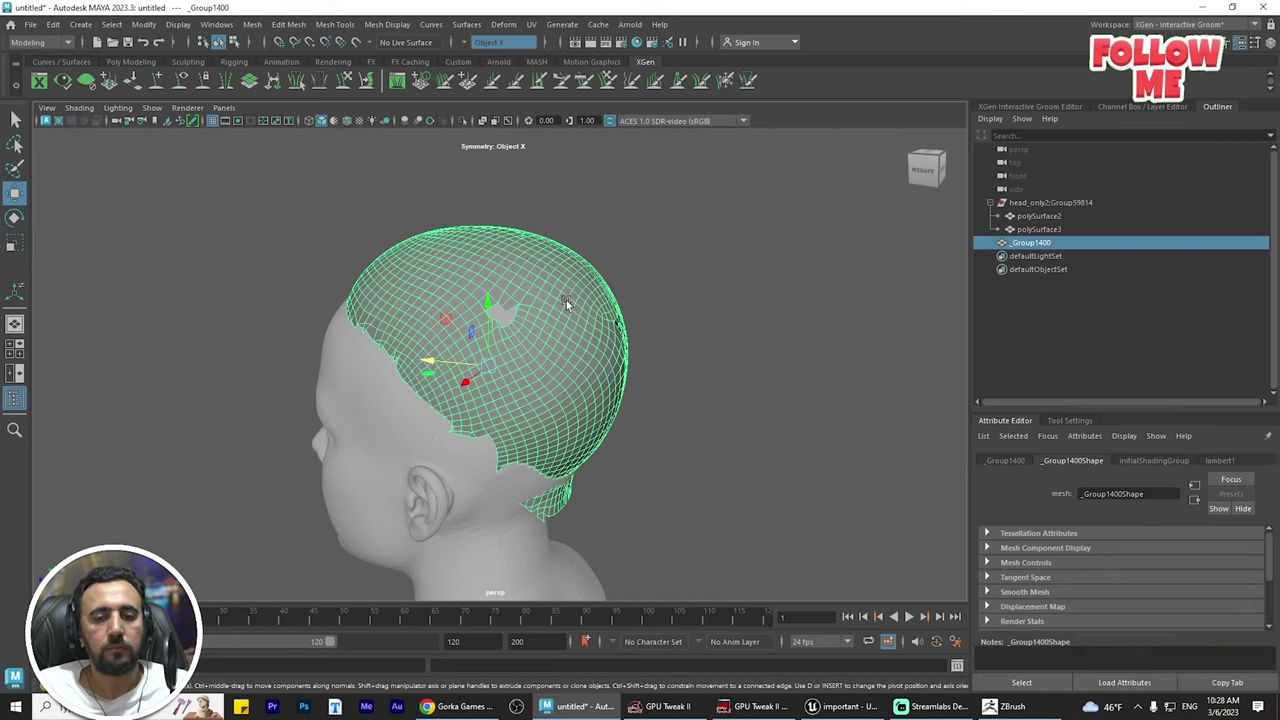
pyautogui.press('Delete')
pyautogui.keyDown('alt'); pyautogui.moveTo(667, 363); pyautogui.dragTo(830, 370); pyautogui.keyUp('alt')
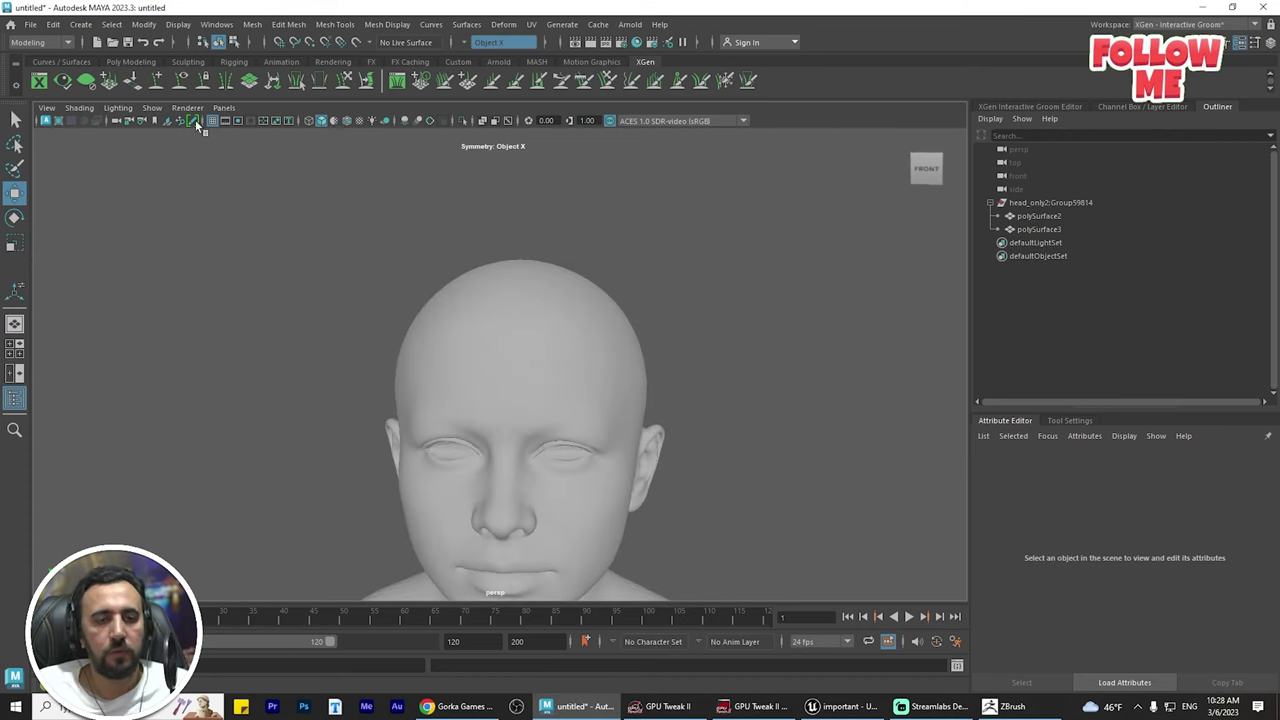
# - Import hair.obj from the Desktop into the scene
pyautogui.click(31, 24)
pyautogui.click(80, 138)
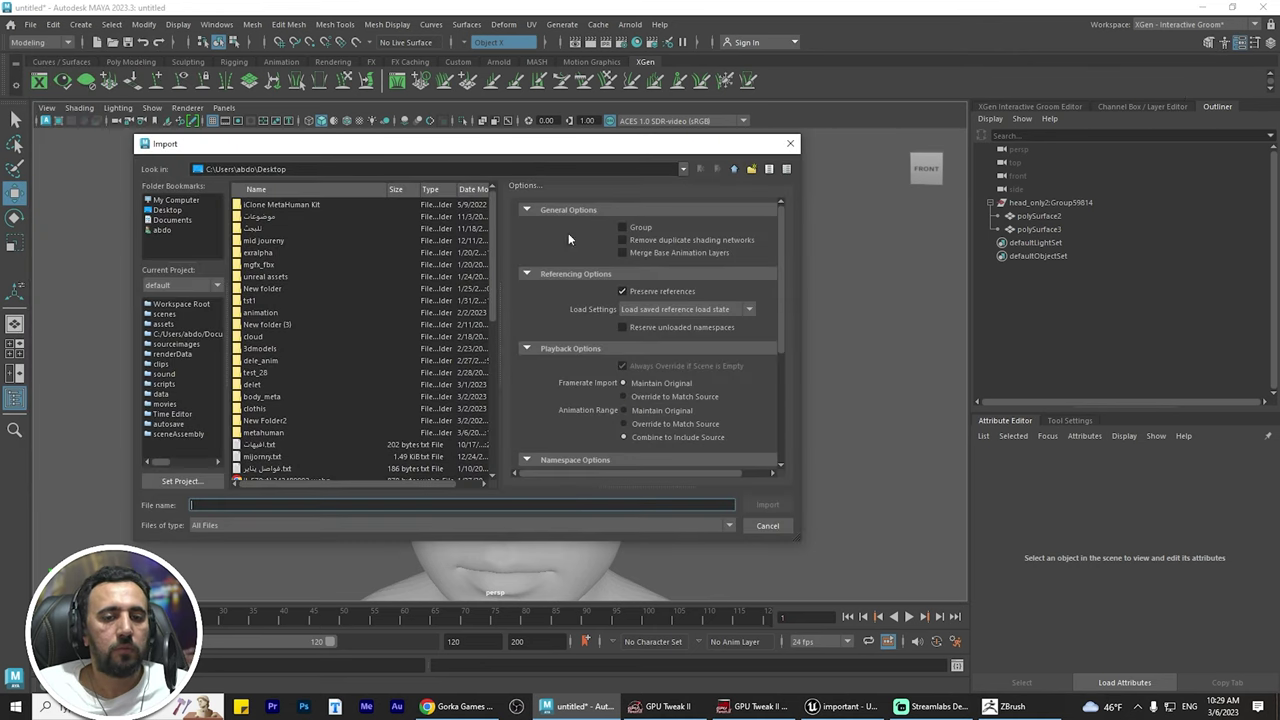
pyautogui.scroll(-4, 352, 408)
pyautogui.click(276, 420)
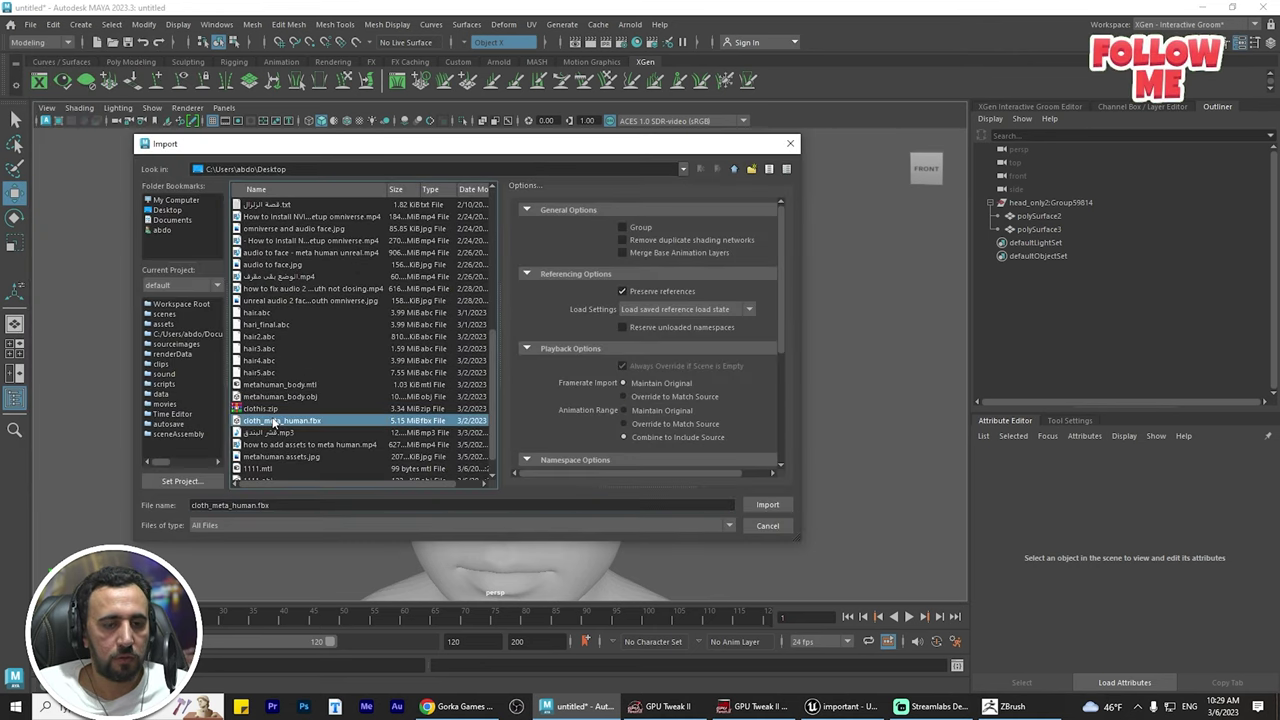
pyautogui.press('End')
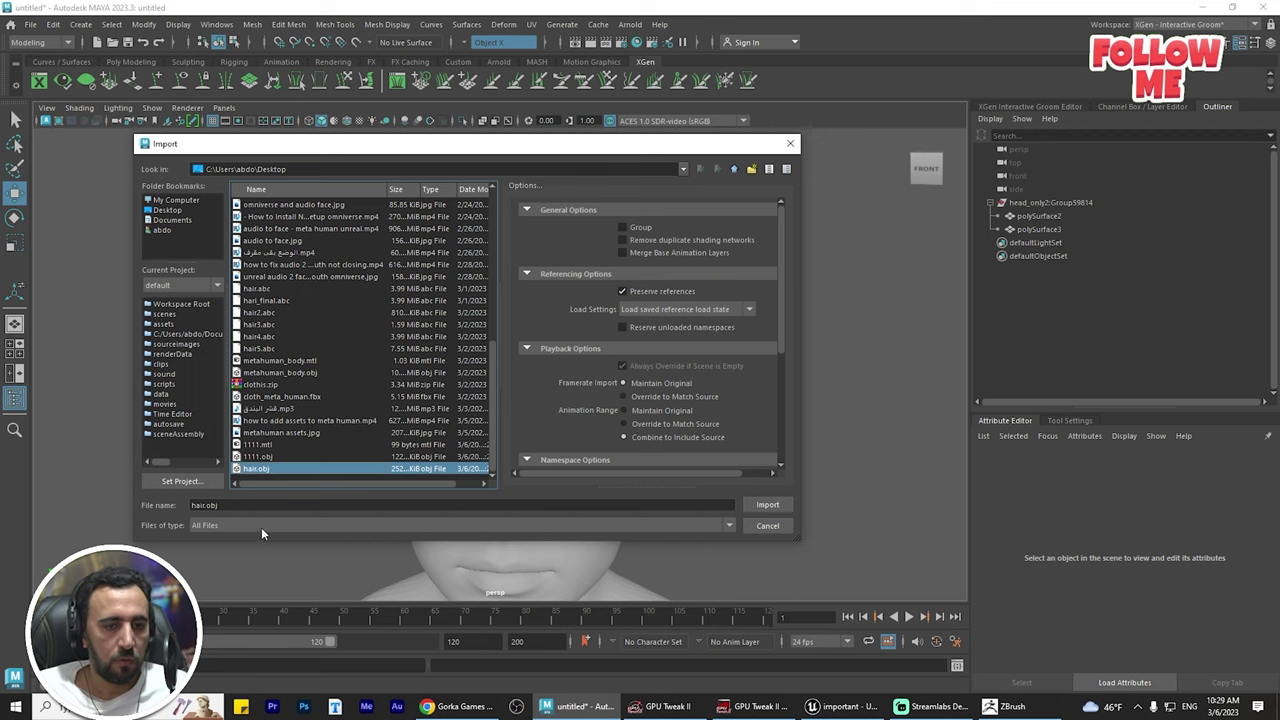
pyautogui.doubleClick(250, 468)
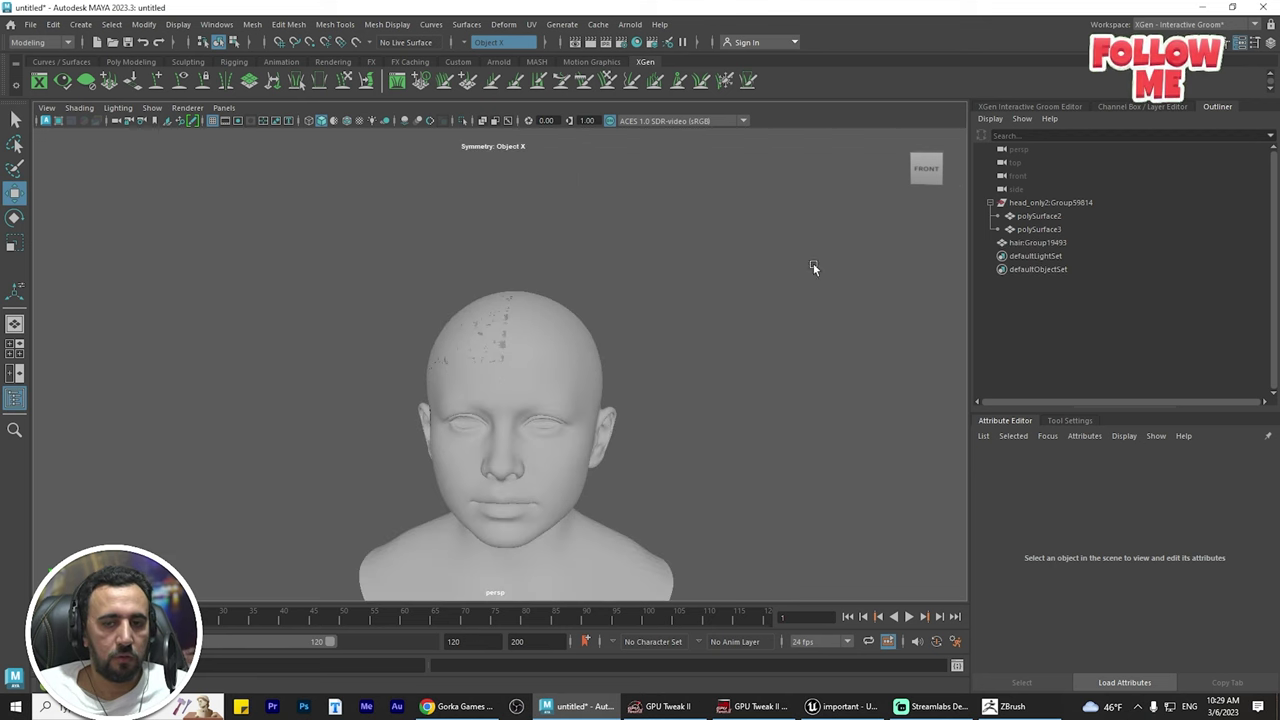
# - Select the imported hair mesh and check its UV layout in the UV Editor
pyautogui.click(1040, 243)
pyautogui.keyDown('alt'); pyautogui.moveTo(765, 376); pyautogui.dragTo(730, 448); pyautogui.keyUp('alt')
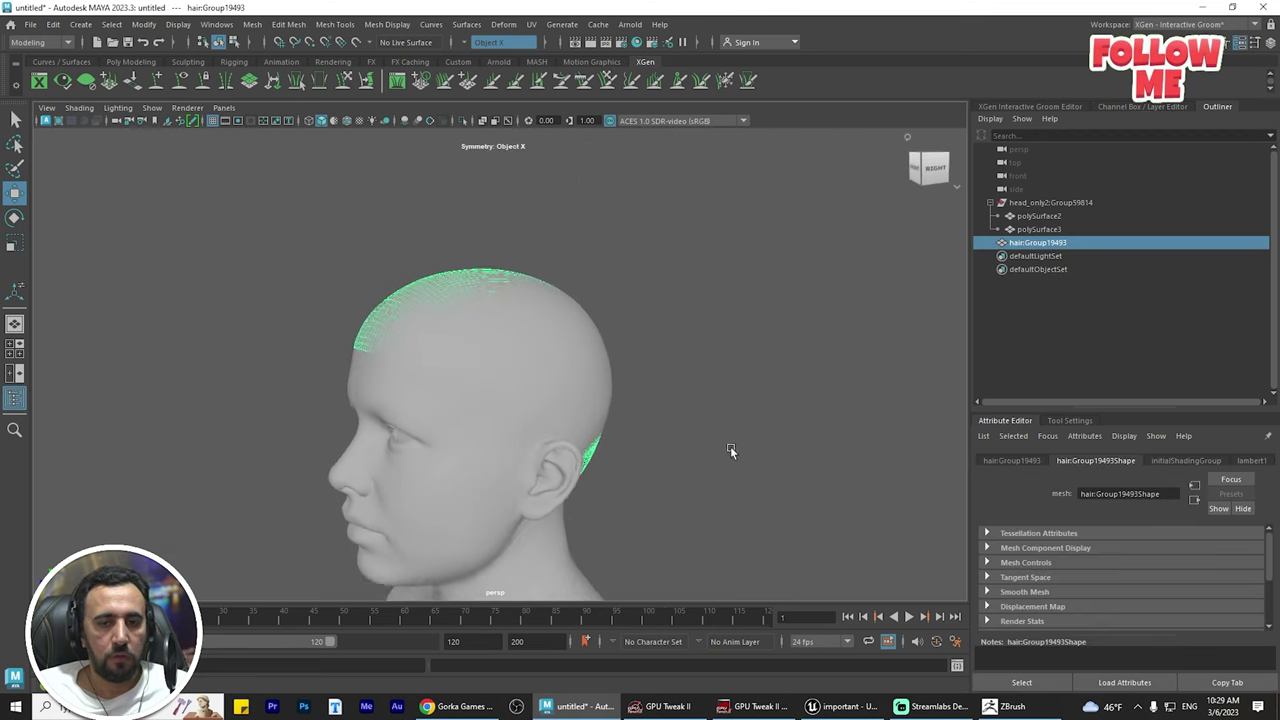
pyautogui.click(531, 24)
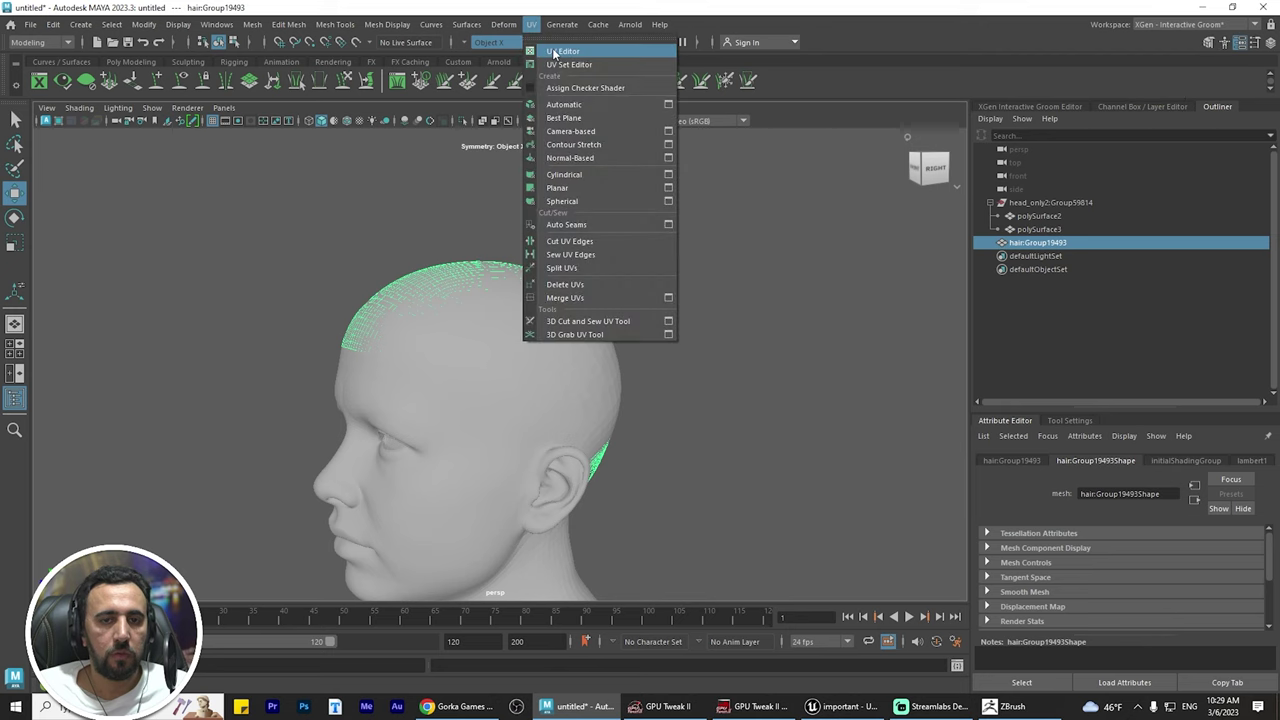
pyautogui.click(555, 49)
pyautogui.click(175, 119)
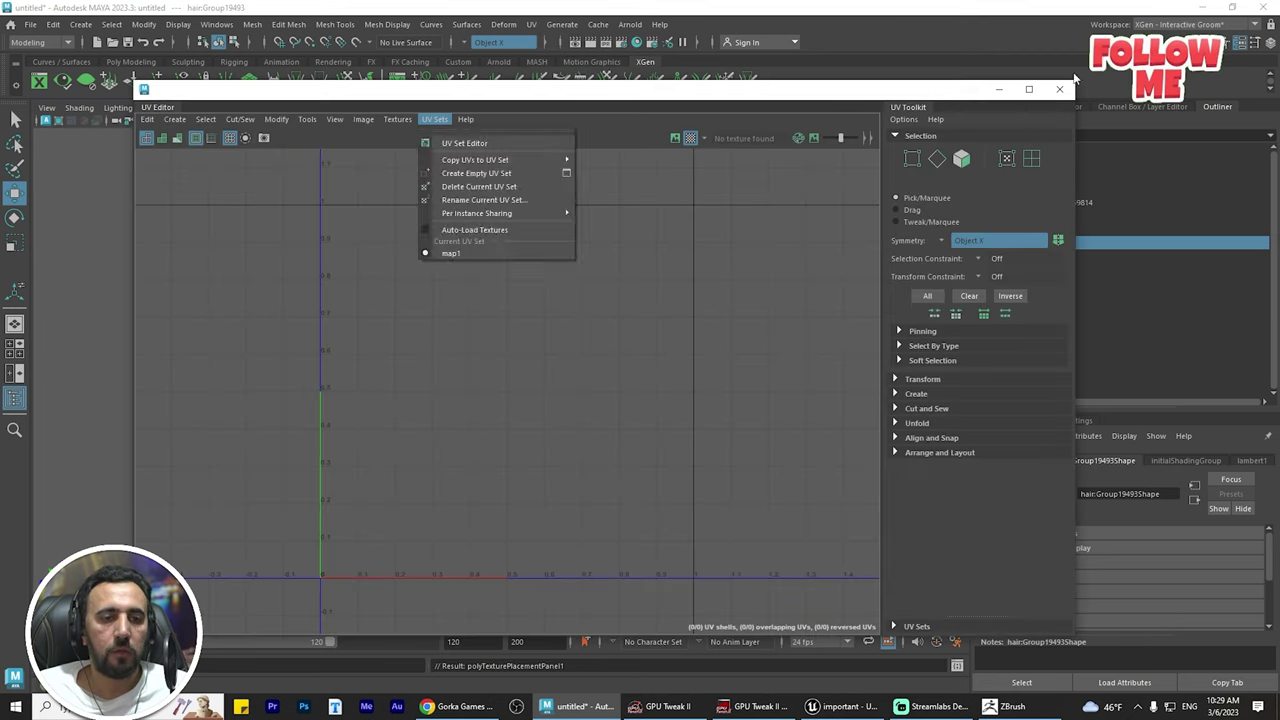
pyautogui.click(435, 119)
pyautogui.click(1060, 90)
# - Apply automatic UV mapping to the imported hair mesh and deselect it
pyautogui.click(562, 24)
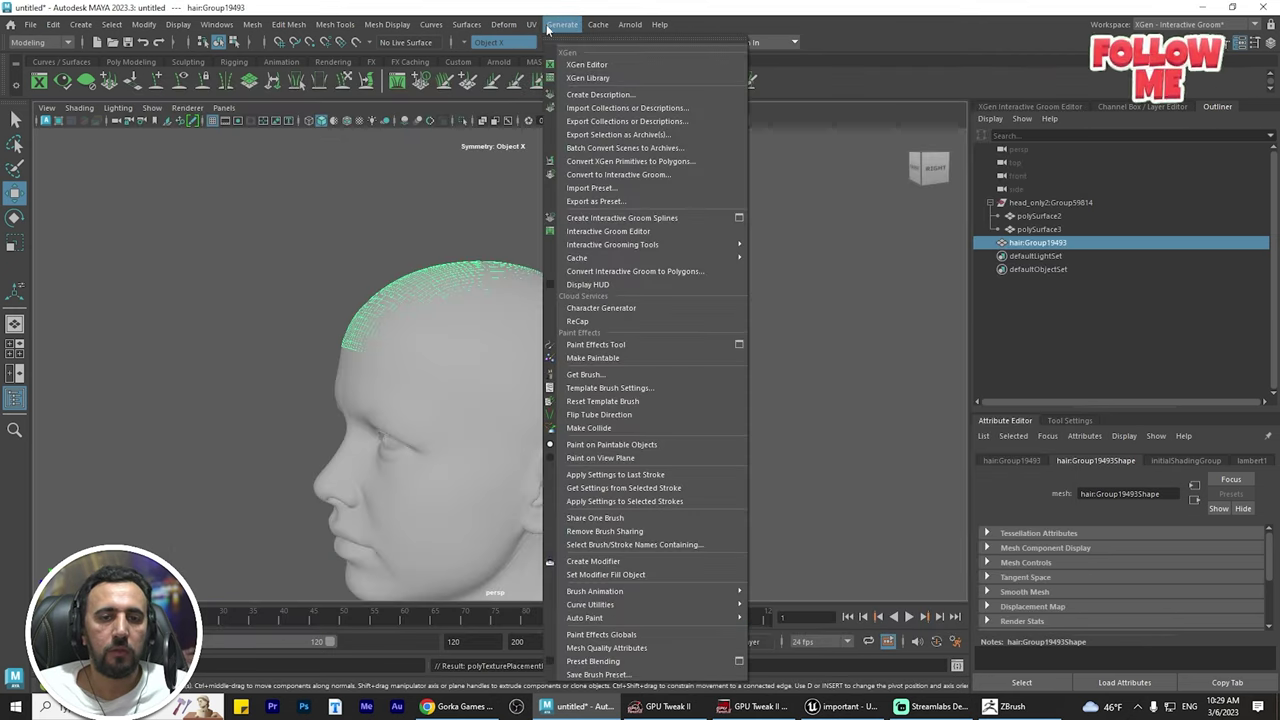
pyautogui.click(587, 109)
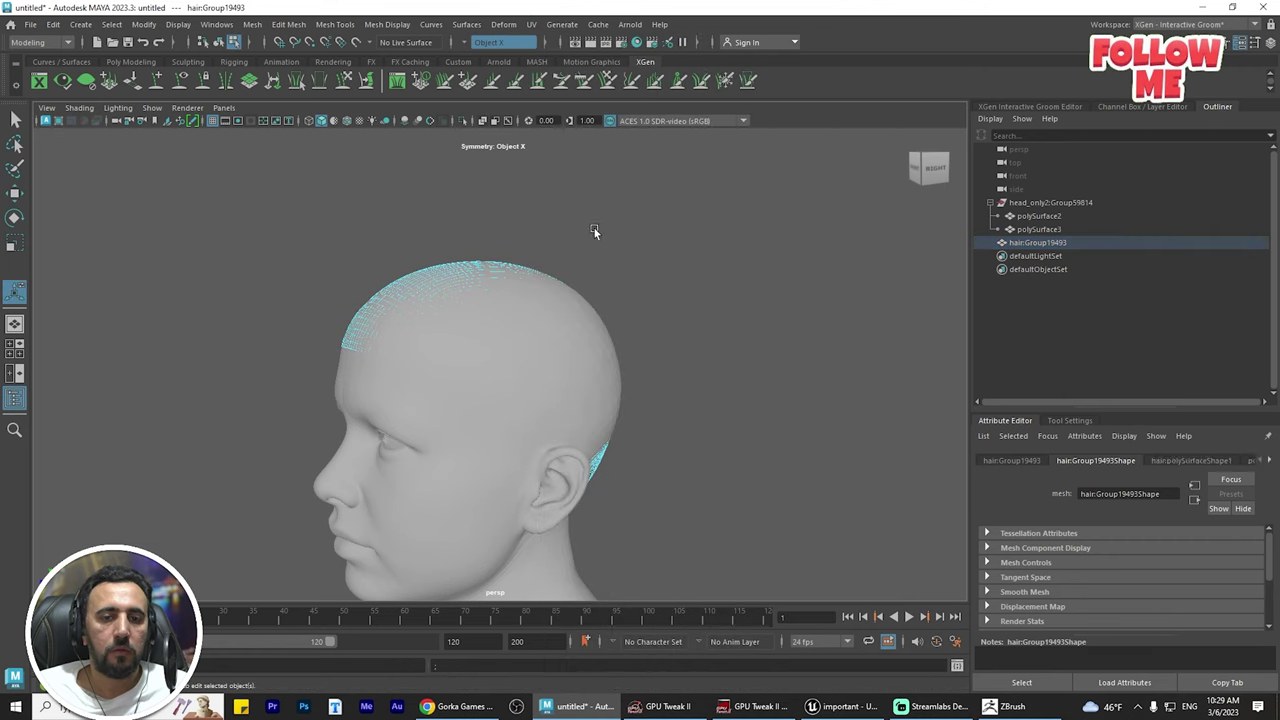
pyautogui.click(737, 271)
pyautogui.keyDown('alt'); pyautogui.moveTo(630, 260); pyautogui.dragTo(696, 297); pyautogui.keyUp('alt')
# - Create interactive groom splines on the imported hair scalp mesh
pyautogui.click(1030, 242)
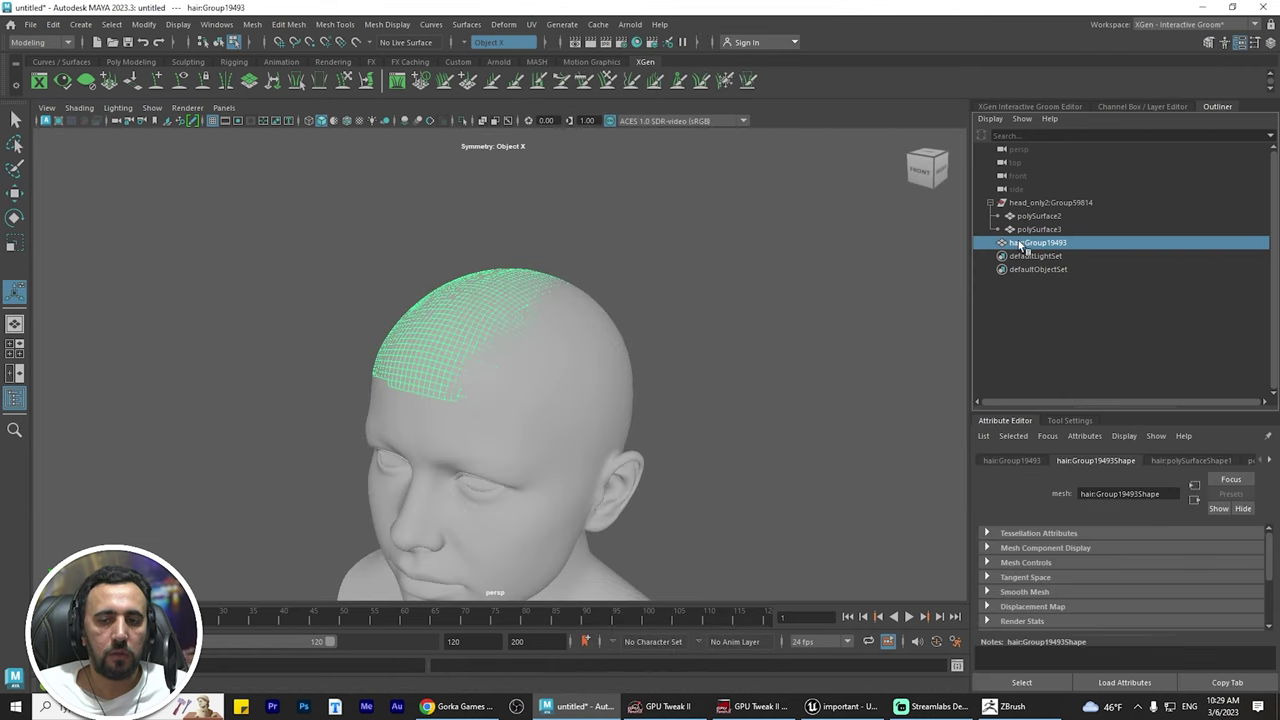
pyautogui.keyDown('alt'); pyautogui.moveTo(725, 351); pyautogui.dragTo(664, 233); pyautogui.keyUp('alt')
pyautogui.click(562, 24)
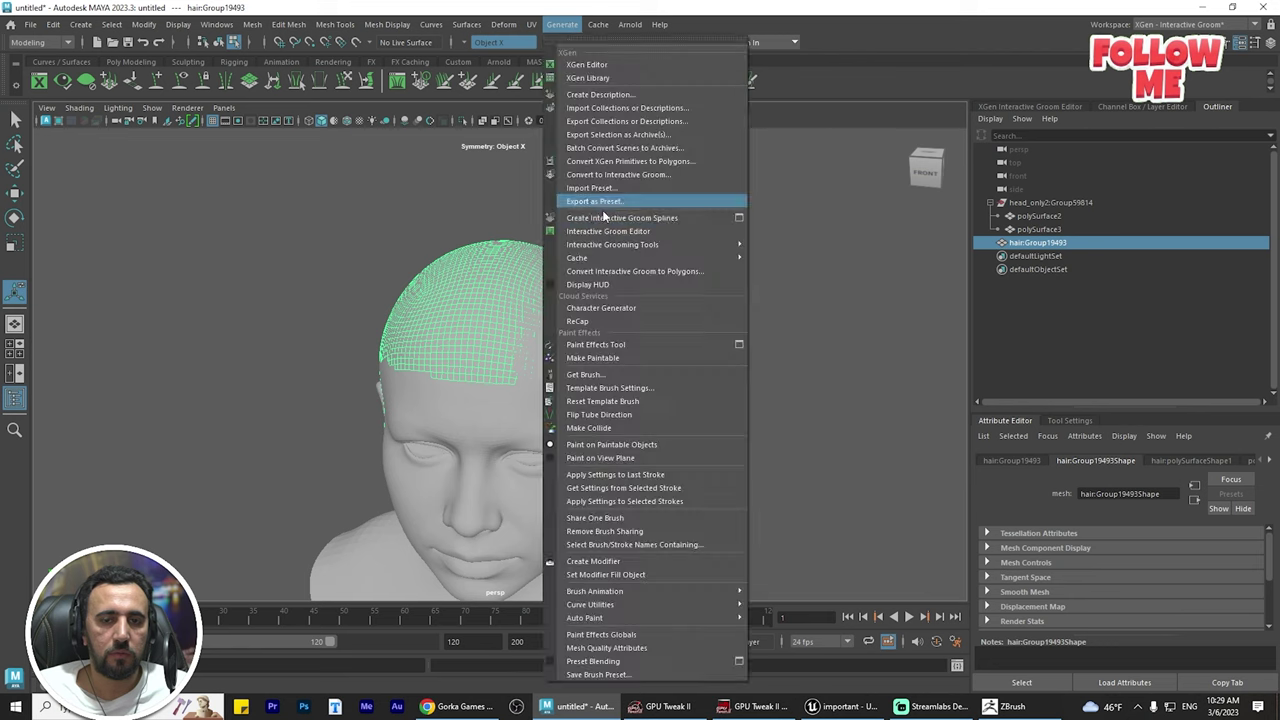
pyautogui.click(606, 215)
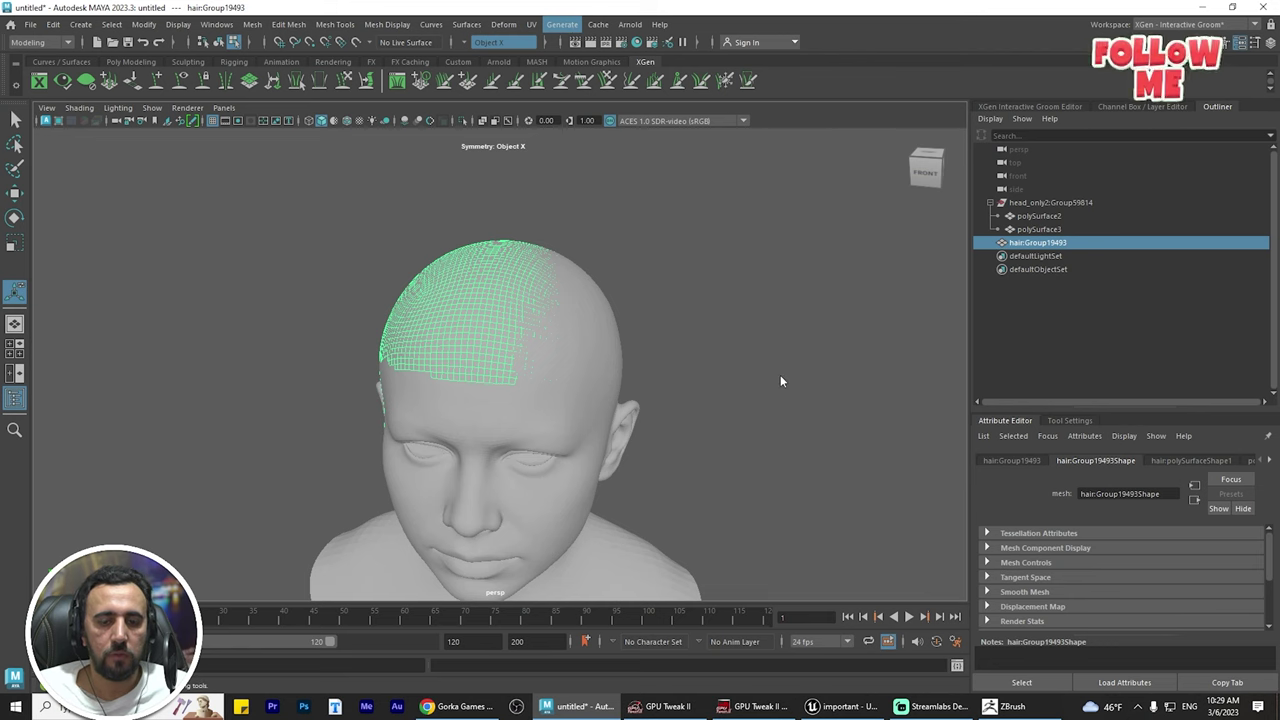
# - Examine the generated groom splines around the hairline, sides and crown of the head
pyautogui.keyDown('alt'); pyautogui.moveTo(677, 325); pyautogui.dragTo(520, 240); pyautogui.keyUp('alt')
pyautogui.keyDown('alt'); pyautogui.moveTo(650, 352); pyautogui.dragTo(694, 240, button='middle'); pyautogui.keyUp('alt')
pyautogui.keyDown('alt'); pyautogui.moveTo(694, 240); pyautogui.dragTo(315, 184, button='right'); pyautogui.keyUp('alt')
pyautogui.keyDown('alt'); pyautogui.moveTo(315, 184); pyautogui.dragTo(610, 290); pyautogui.keyUp('alt')
pyautogui.keyDown('alt'); pyautogui.moveTo(610, 290); pyautogui.dragTo(1020, 437, button='right'); pyautogui.keyUp('alt')
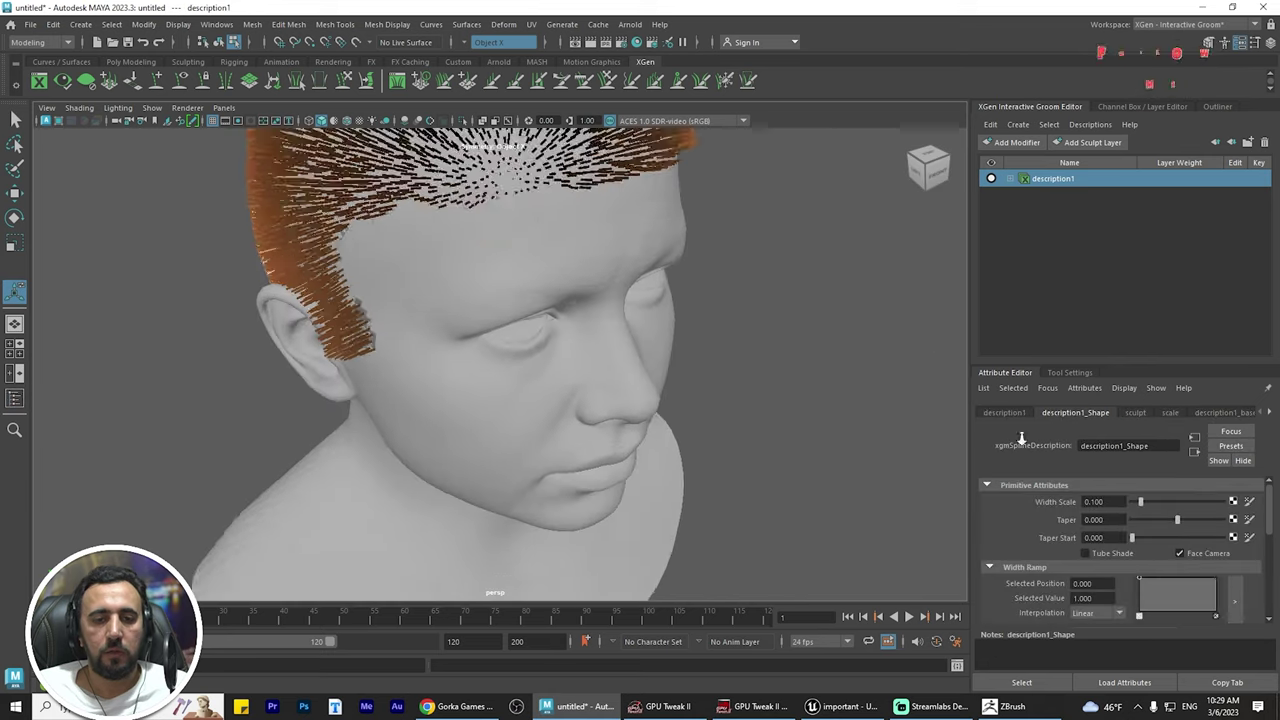
pyautogui.keyDown('alt'); pyautogui.moveTo(593, 309); pyautogui.dragTo(617, 349, button='middle'); pyautogui.keyUp('alt')
pyautogui.keyDown('alt'); pyautogui.moveTo(640, 350); pyautogui.dragTo(357, 283, button='right'); pyautogui.keyUp('alt')
pyautogui.keyDown('alt'); pyautogui.moveTo(620, 315); pyautogui.dragTo(526, 318); pyautogui.keyUp('alt')
pyautogui.scroll(3, 525, 319)
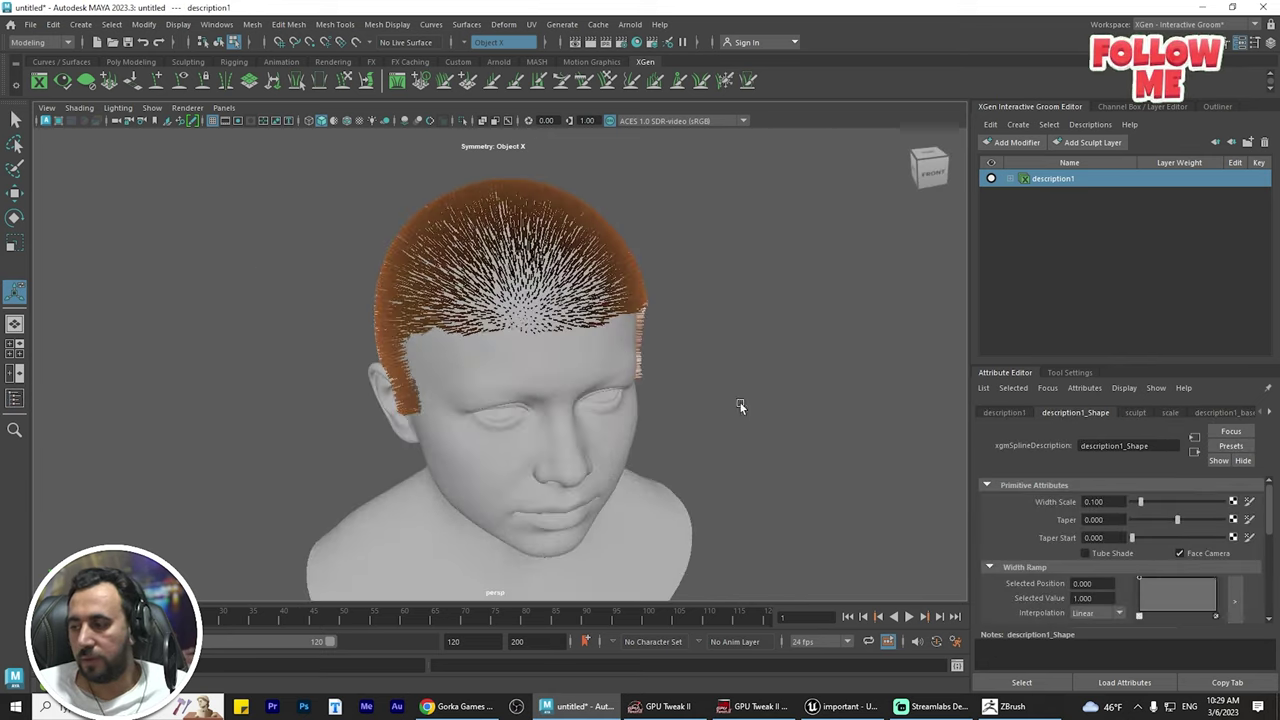
pyautogui.scroll(-3, 497, 341)
pyautogui.keyDown('alt'); pyautogui.moveTo(553, 422); pyautogui.dragTo(546, 363); pyautogui.keyUp('alt')
pyautogui.scroll(4, 546, 363)
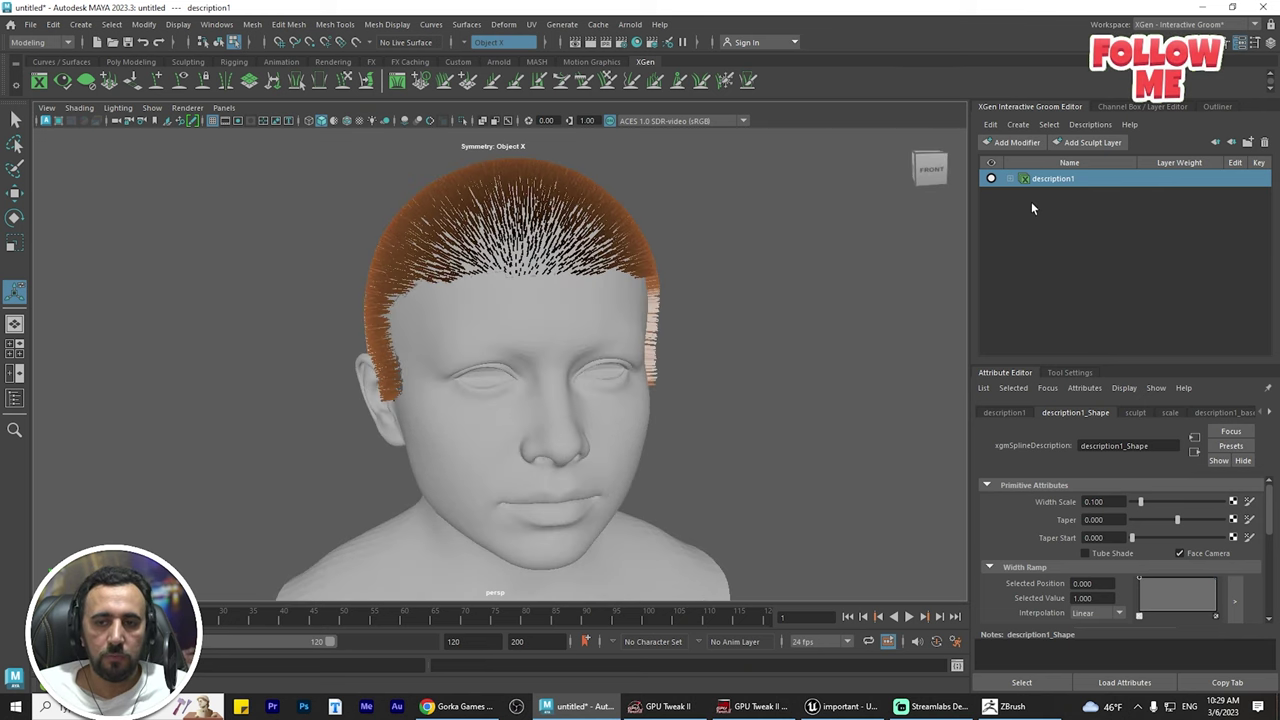
# - Lengthen the hair by setting the Scale value of description1's scale modifier to 4.276
pyautogui.click(1010, 180)
pyautogui.click(1068, 231)
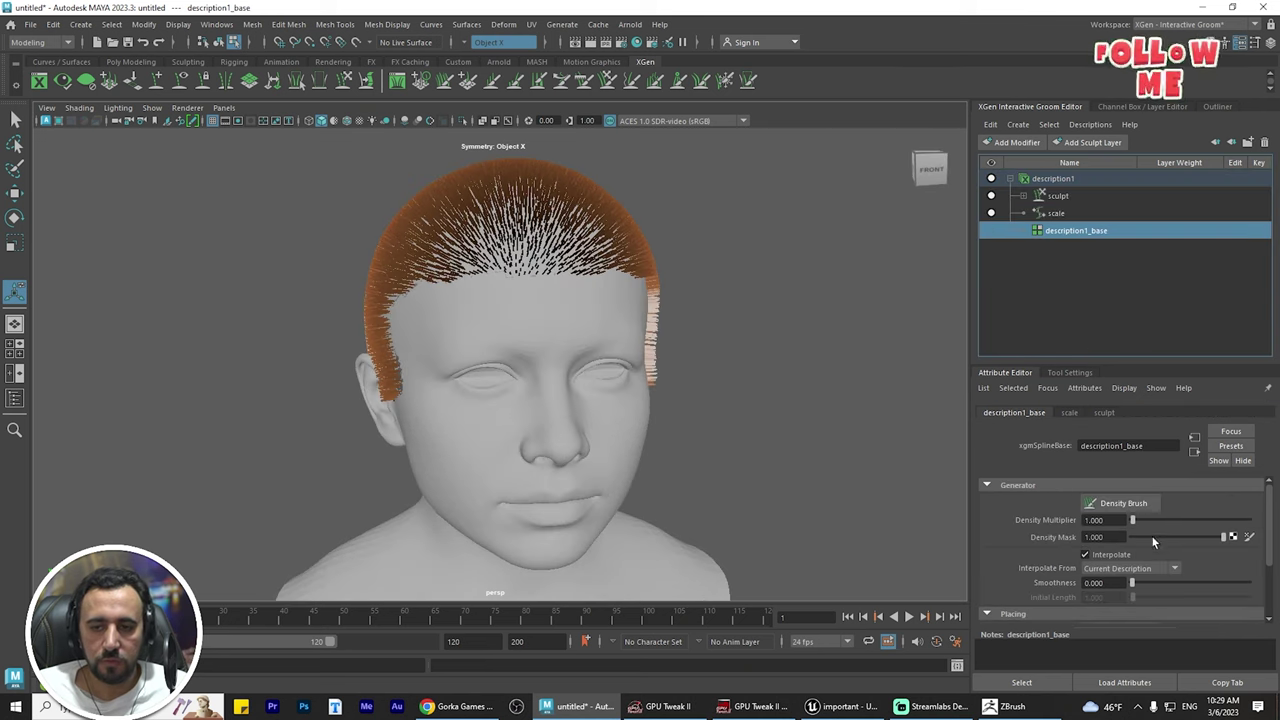
pyautogui.click(1056, 213)
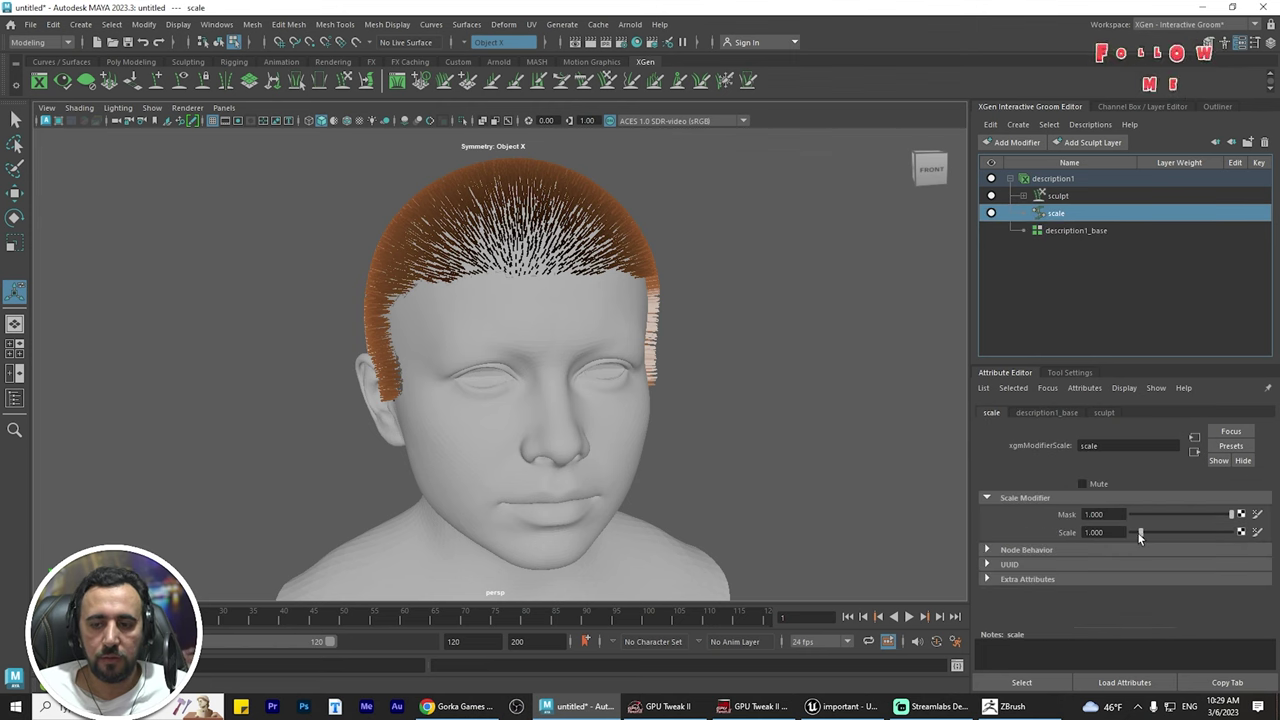
pyautogui.moveTo(1138, 534); pyautogui.dragTo(1173, 542)
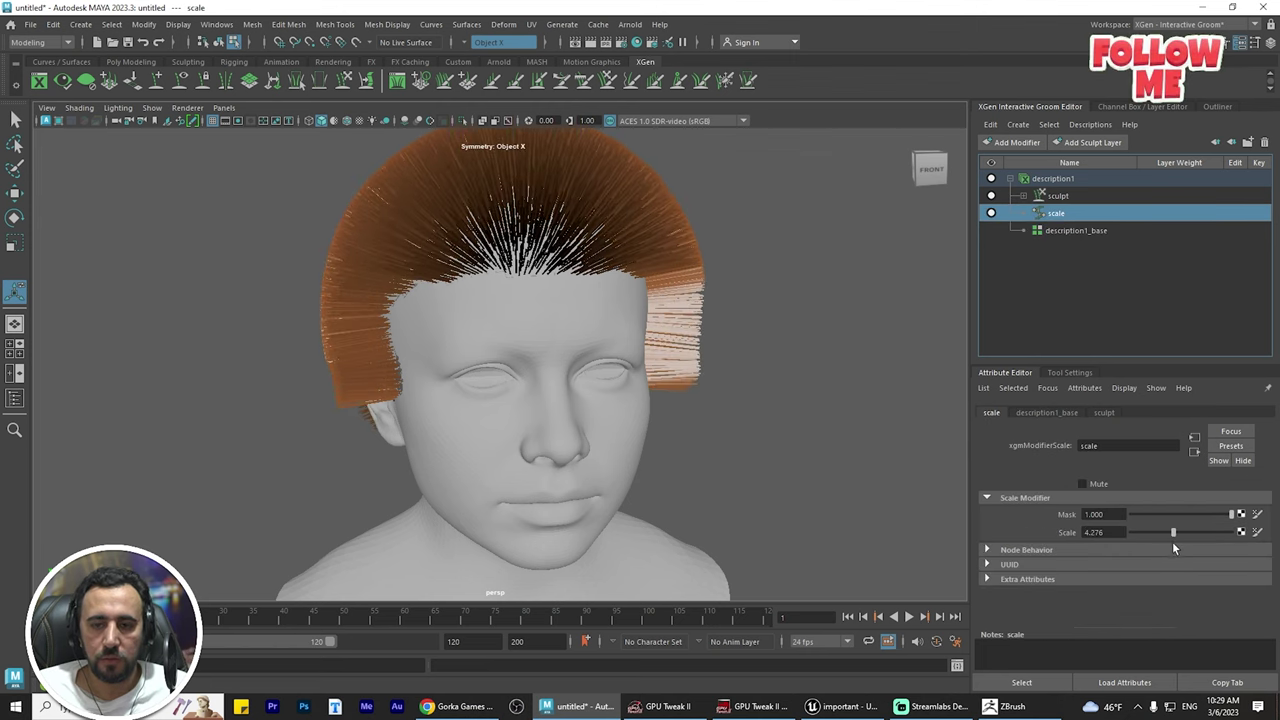
# - Activate the Comb Brush and comb the hair on top of the head over to one side
pyautogui.keyDown('alt'); pyautogui.moveTo(632, 376); pyautogui.dragTo(715, 335); pyautogui.keyUp('alt')
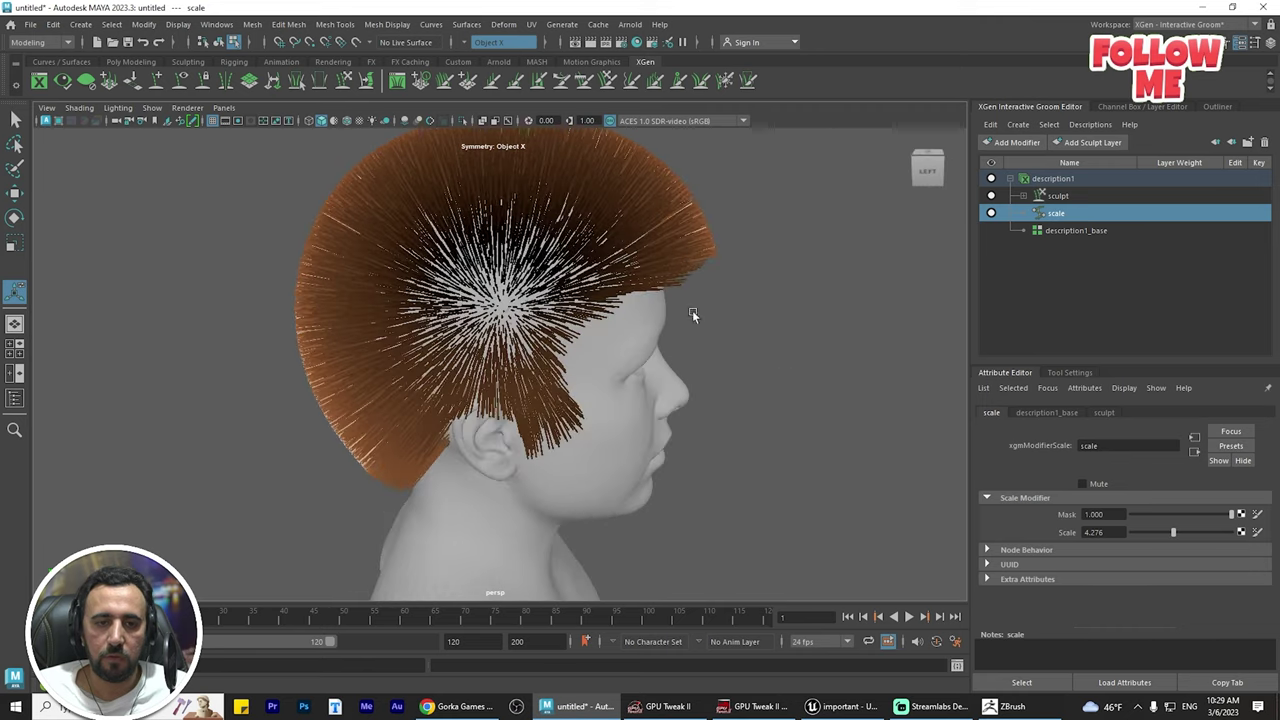
pyautogui.click(493, 83)
pyautogui.keyDown('alt'); pyautogui.moveTo(600, 230); pyautogui.dragTo(623, 260); pyautogui.keyUp('alt')
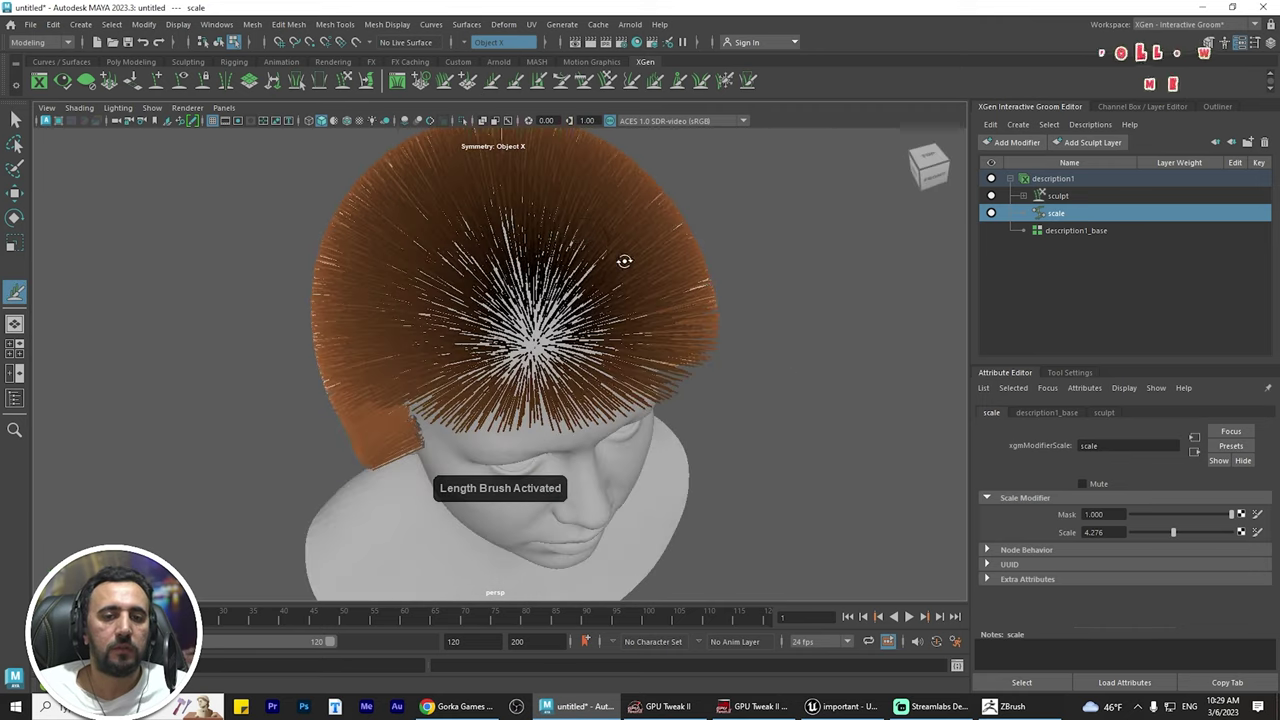
pyautogui.moveTo(580, 239)
pyautogui.keyDown('alt'); pyautogui.mouseDown(button='right')
pyautogui.moveTo(663, 286)
pyautogui.moveTo(595, 286)
pyautogui.moveTo(511, 262)
pyautogui.mouseUp(button='right'); pyautogui.keyUp('alt')
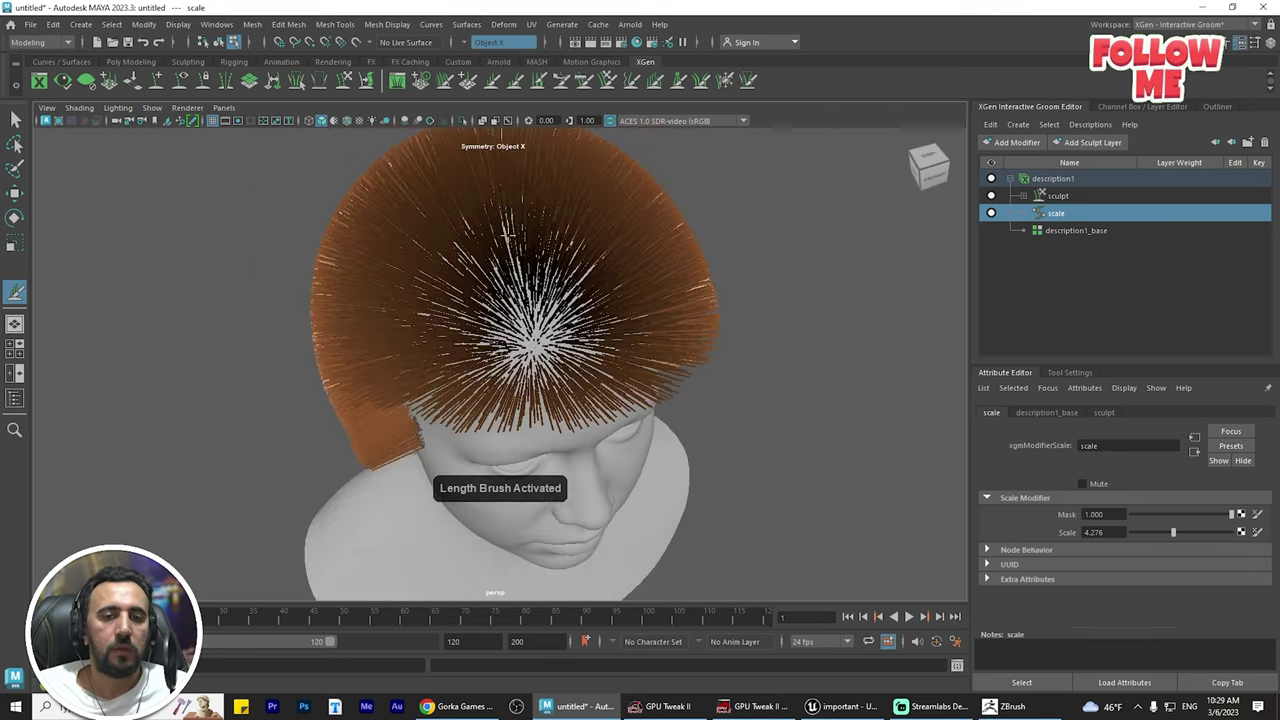
pyautogui.click(584, 83)
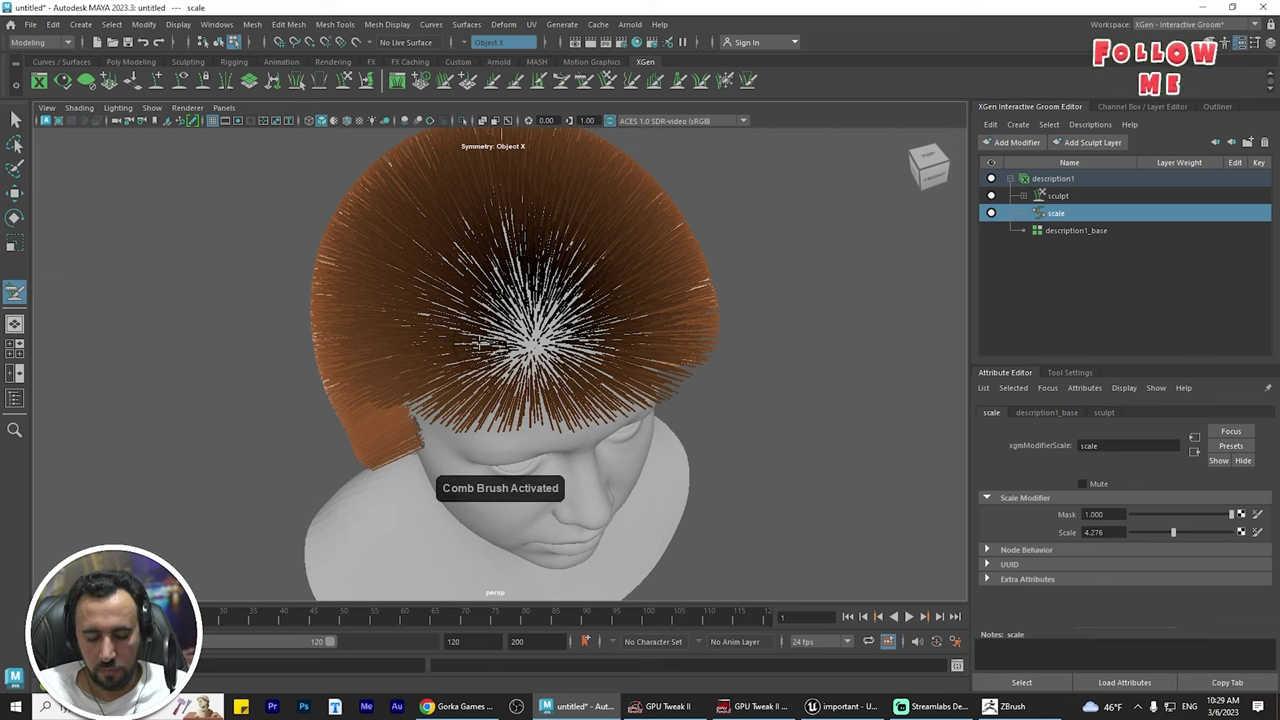
pyautogui.keyDown('alt'); pyautogui.moveTo(595, 341); pyautogui.dragTo(649, 300); pyautogui.keyUp('alt')
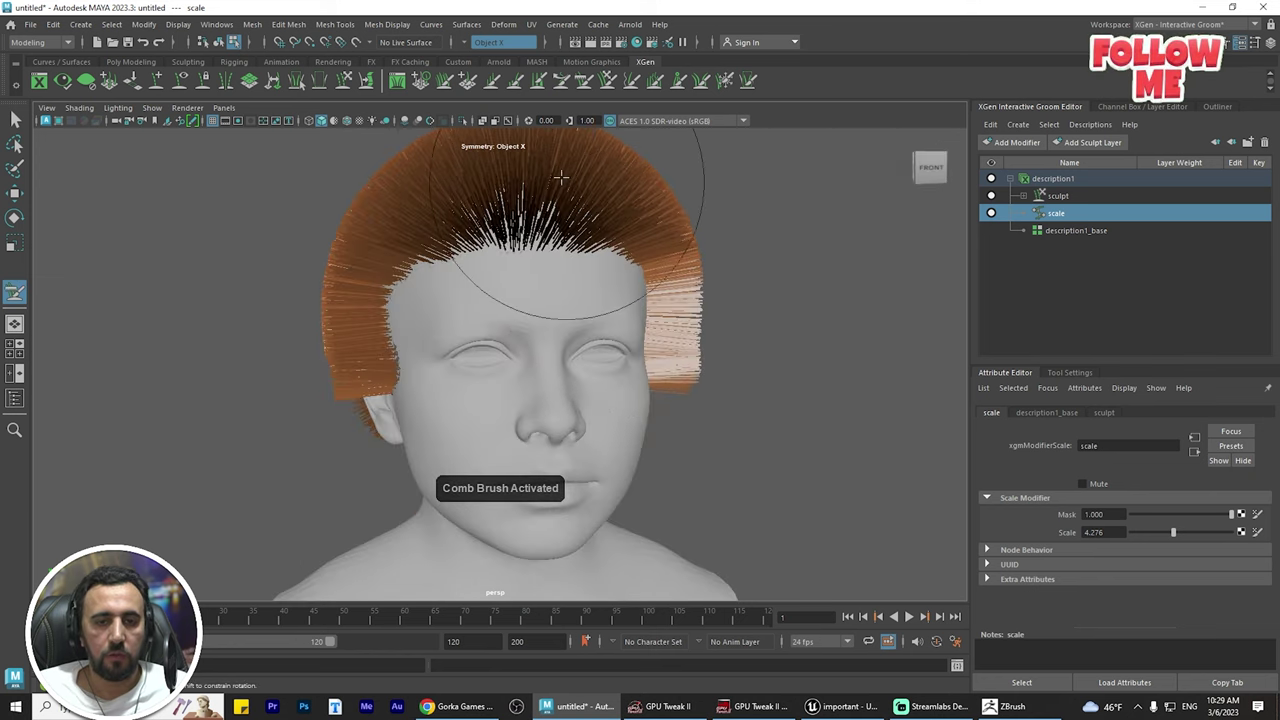
pyautogui.moveTo(897, 294)
pyautogui.keyDown('alt'); pyautogui.mouseDown()
pyautogui.moveTo(826, 291)
pyautogui.moveTo(769, 391)
pyautogui.mouseUp(); pyautogui.keyUp('alt')
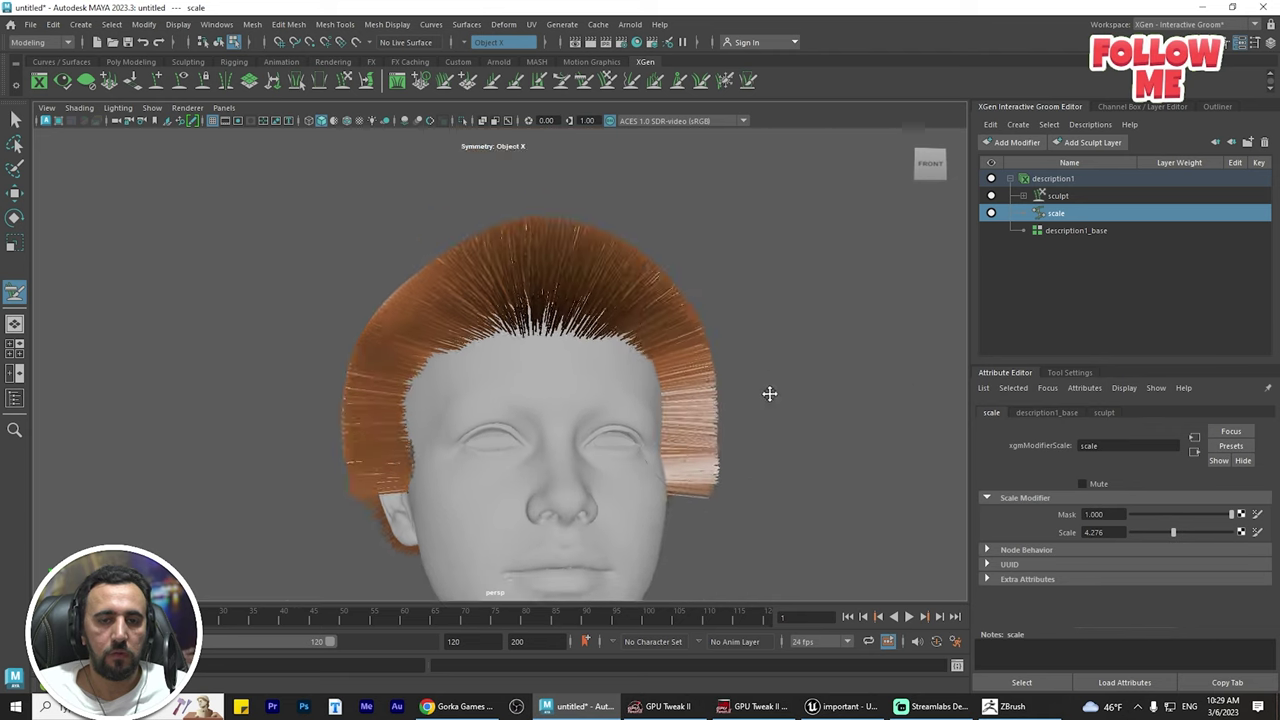
pyautogui.moveTo(519, 255)
pyautogui.keyDown('alt'); pyautogui.mouseDown()
pyautogui.moveTo(444, 233)
pyautogui.moveTo(478, 242)
pyautogui.mouseUp(); pyautogui.keyUp('alt')
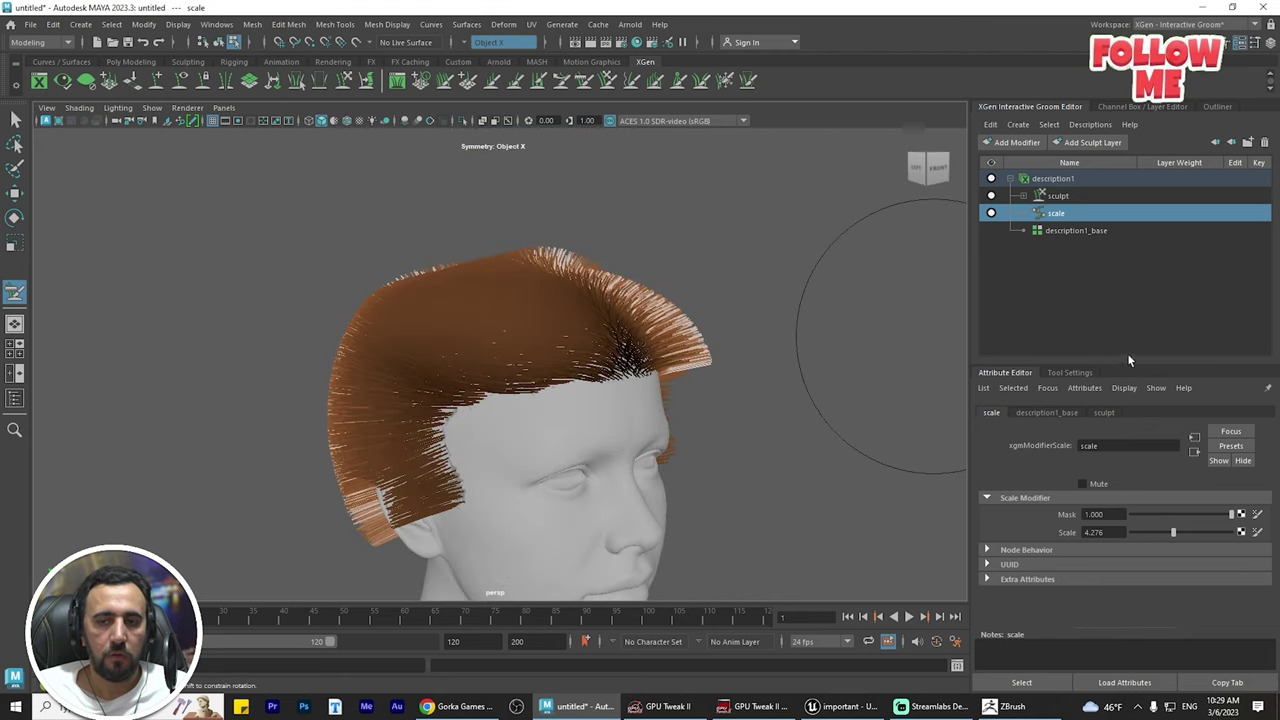
# - Set the CV Count of description1_base to 10 and rebuild the splines
pyautogui.click(1080, 231)
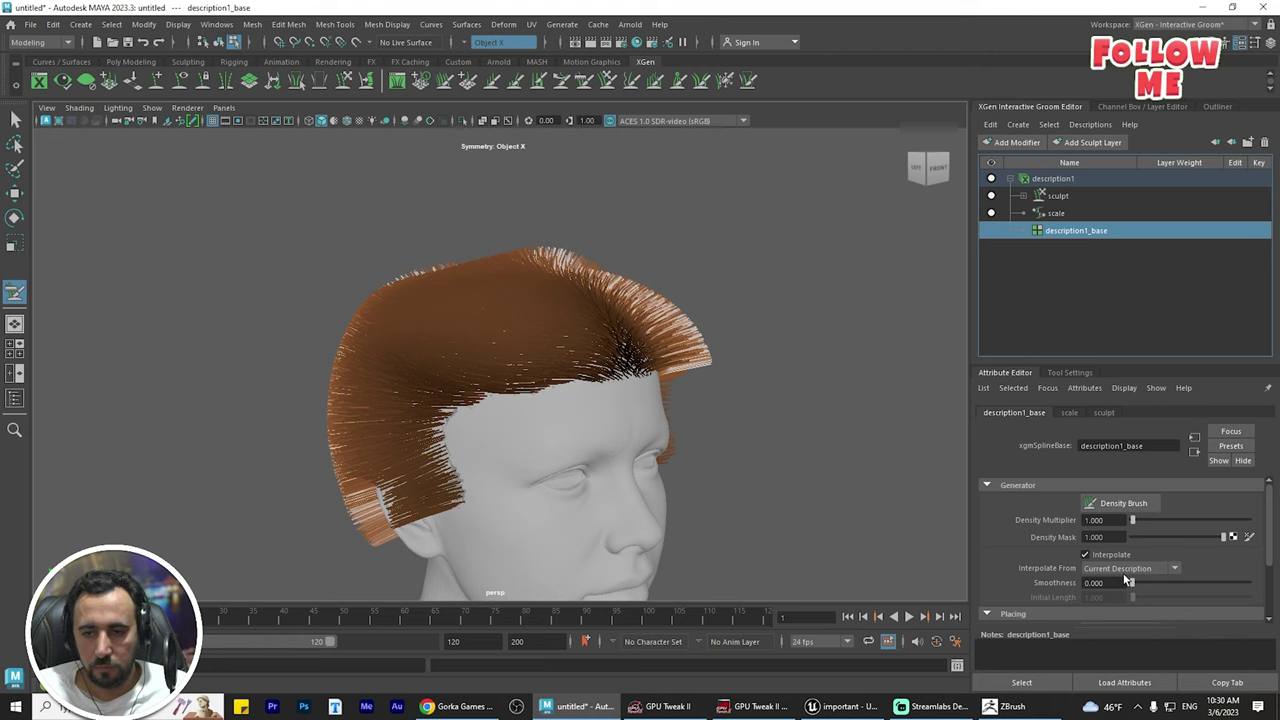
pyautogui.click(1057, 214)
pyautogui.click(1062, 231)
pyautogui.scroll(-3, 1203, 534)
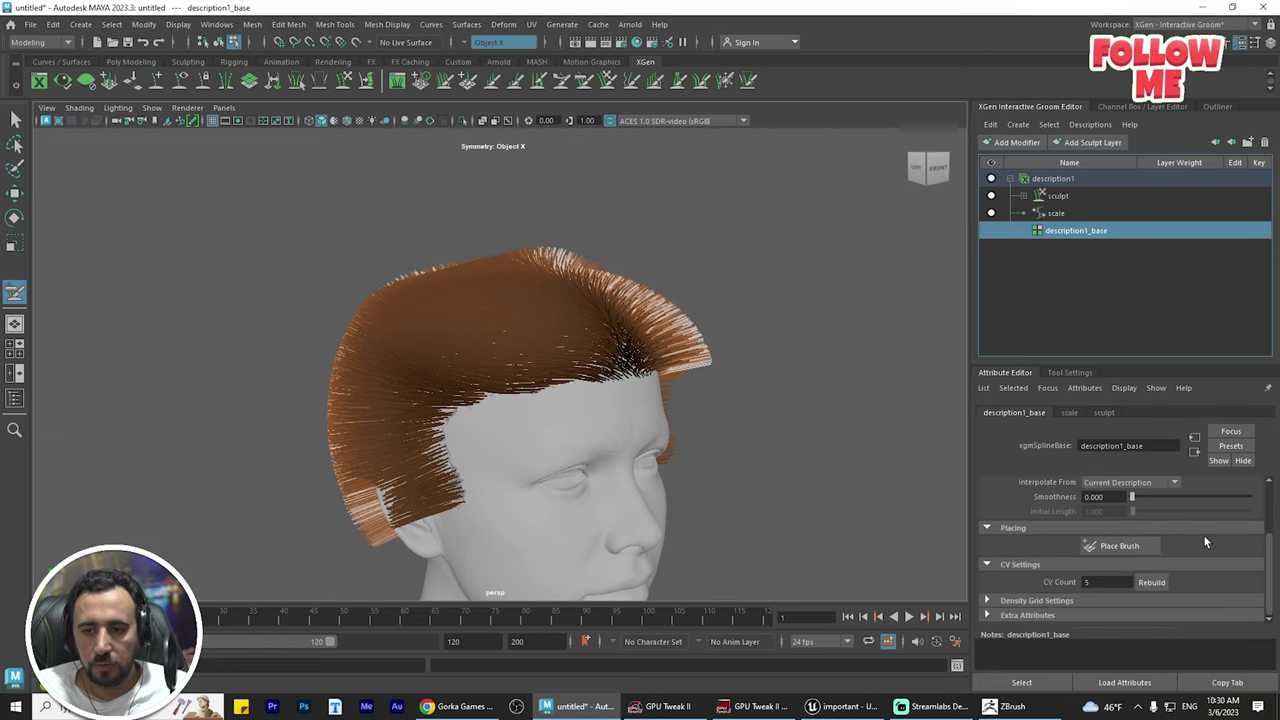
pyautogui.doubleClick(1086, 583)
pyautogui.write('1')
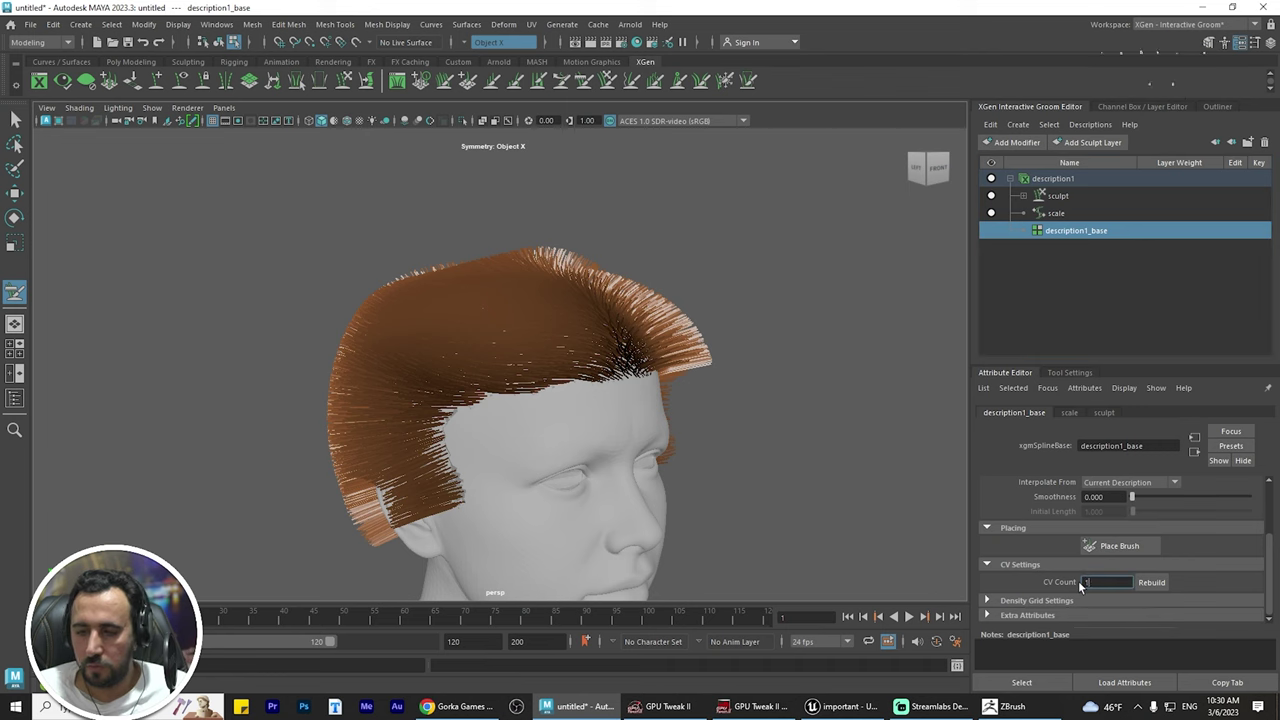
pyautogui.write('0')
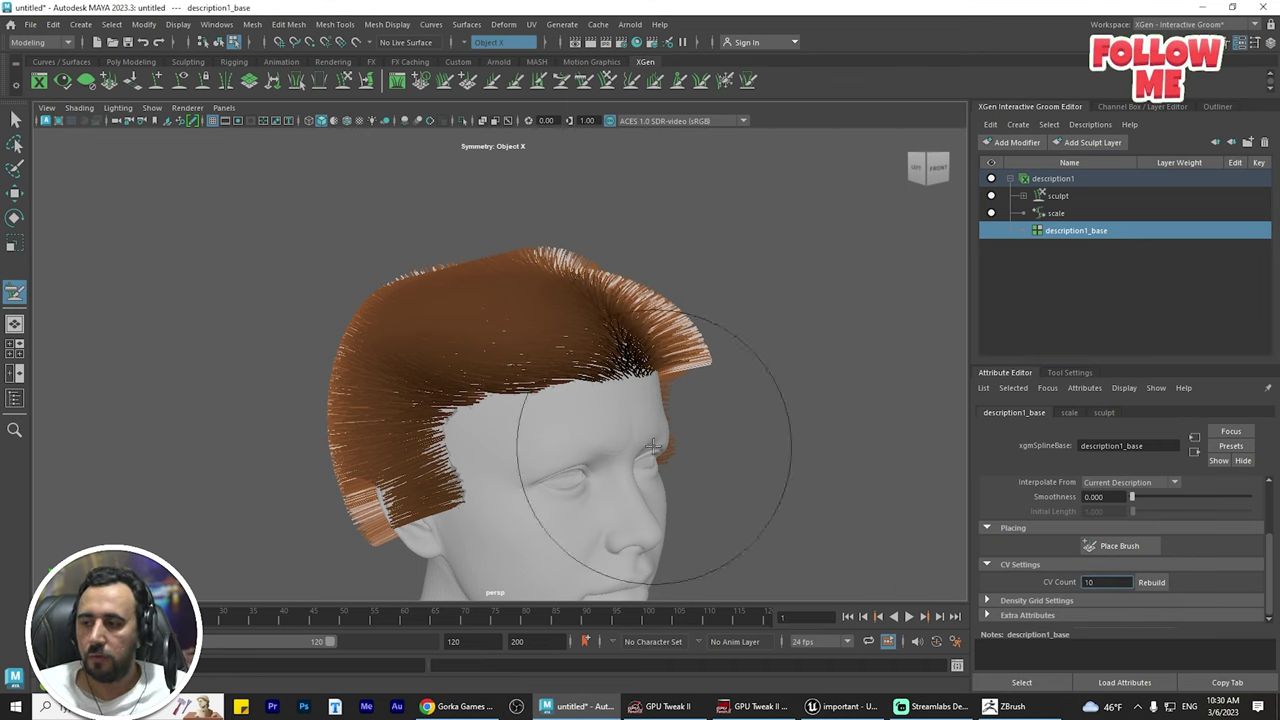
pyautogui.moveTo(661, 438)
pyautogui.keyDown('alt'); pyautogui.mouseDown()
pyautogui.moveTo(600, 530)
pyautogui.moveTo(592, 455)
pyautogui.mouseUp(); pyautogui.keyUp('alt')
pyautogui.click(1151, 585)
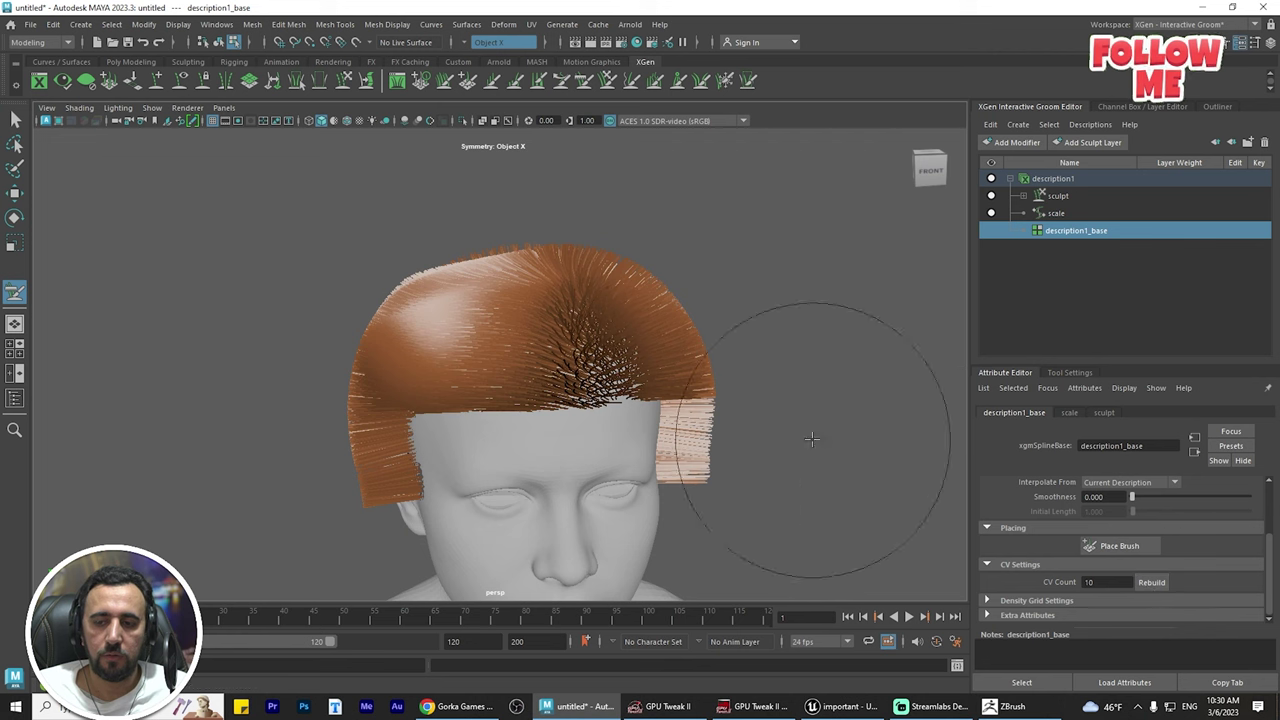
# - Comb the front and top hair sideways above the forehead into a swept shape
pyautogui.keyDown('alt'); pyautogui.moveTo(811, 438); pyautogui.dragTo(750, 395); pyautogui.keyUp('alt')
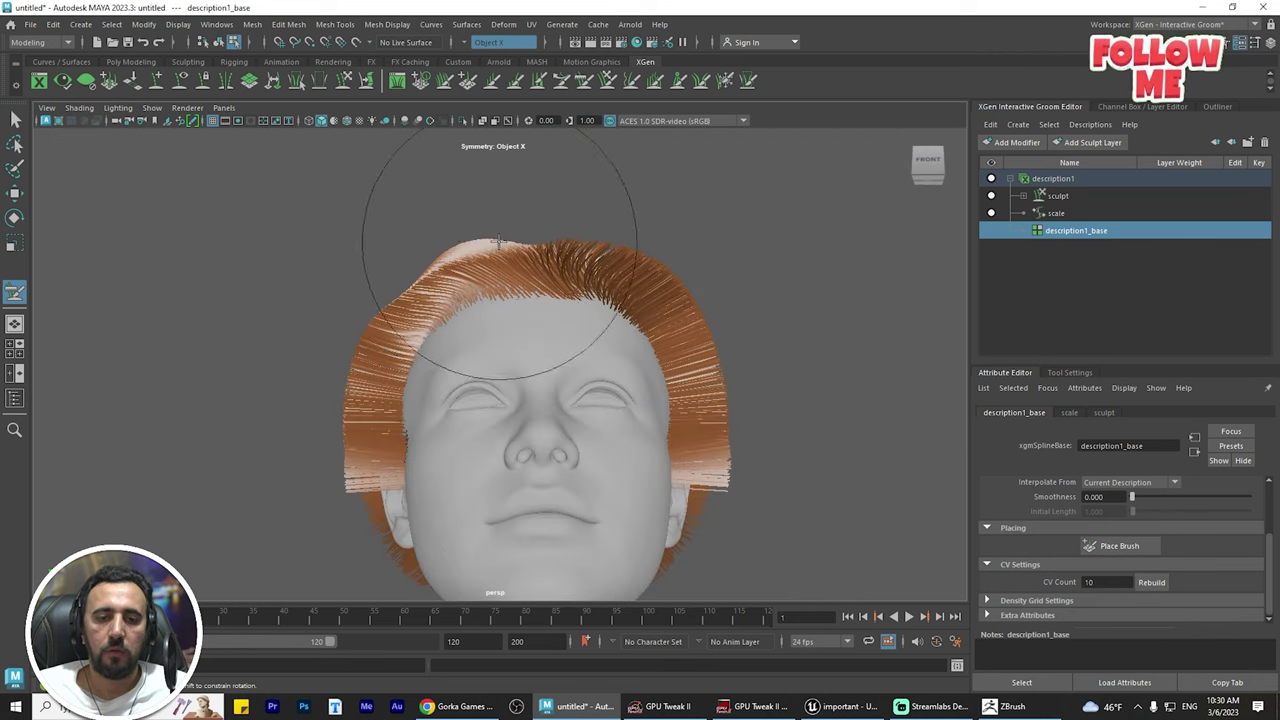
pyautogui.moveTo(497, 240)
pyautogui.keyDown('alt'); pyautogui.mouseDown()
pyautogui.moveTo(634, 423)
pyautogui.moveTo(671, 343)
pyautogui.mouseUp(); pyautogui.keyUp('alt')
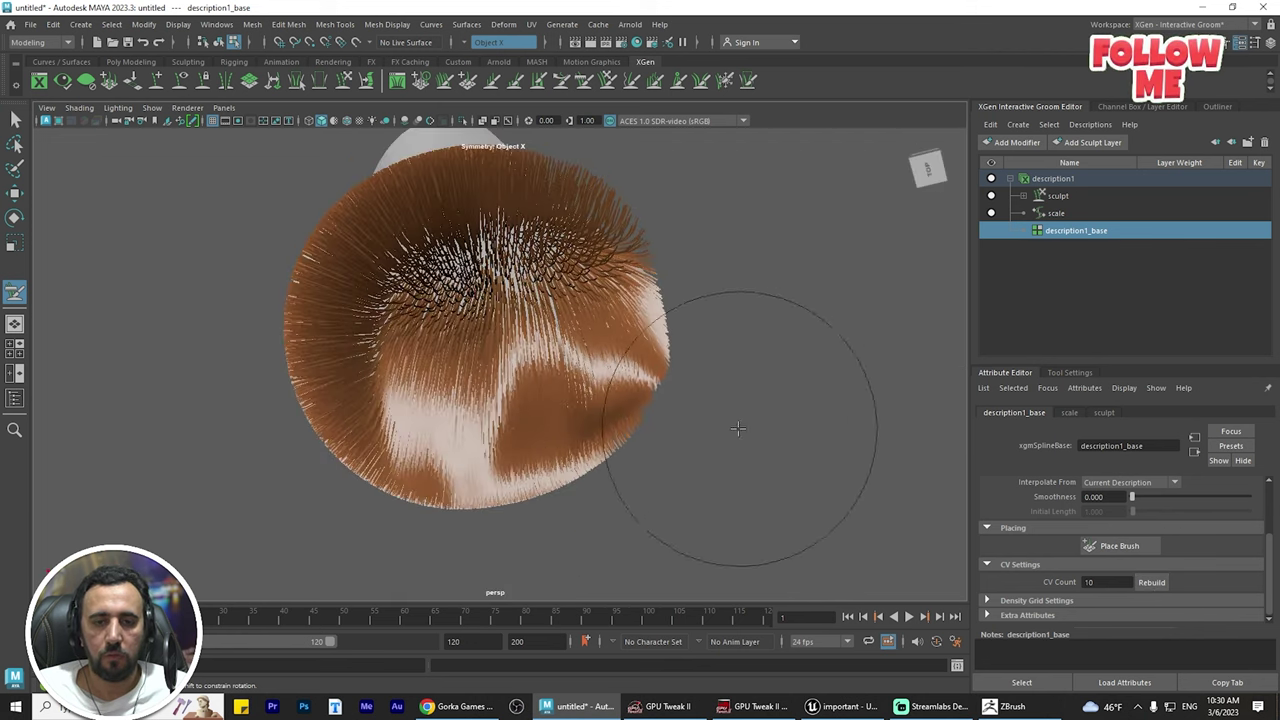
pyautogui.keyDown('alt'); pyautogui.moveTo(685, 507); pyautogui.dragTo(738, 415); pyautogui.keyUp('alt')
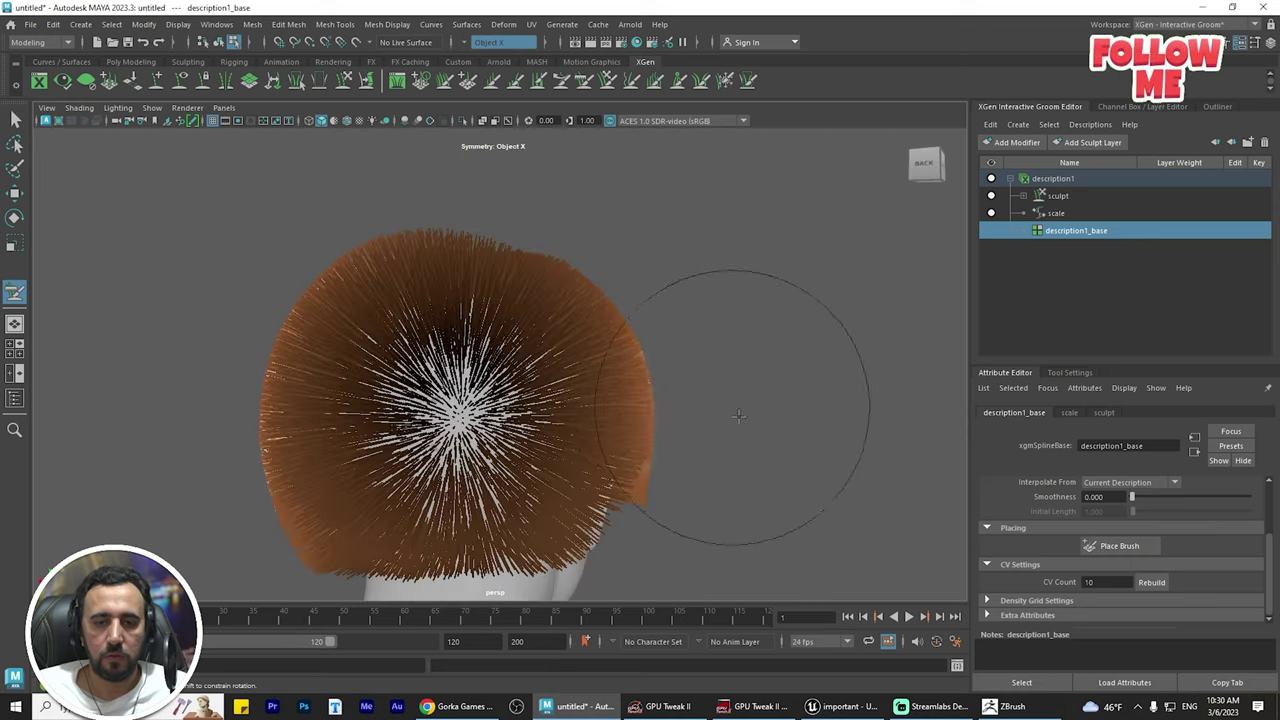
pyautogui.keyDown('alt'); pyautogui.moveTo(757, 509); pyautogui.dragTo(640, 455); pyautogui.keyUp('alt')
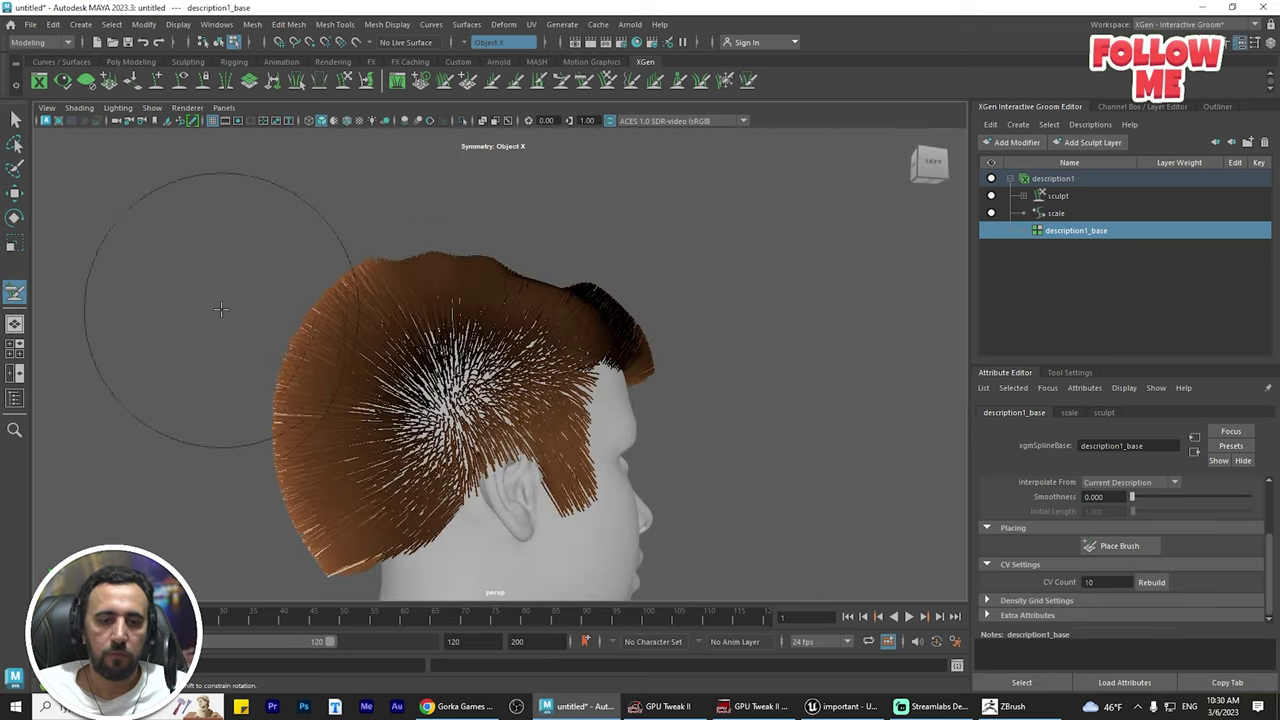
# - Comb the hair at the back of the head down toward the neck
pyautogui.moveTo(200, 535)
pyautogui.mouseDown()
pyautogui.moveTo(243, 394)
pyautogui.moveTo(337, 270)
pyautogui.moveTo(252, 255)
pyautogui.moveTo(220, 433)
pyautogui.moveTo(420, 420)
pyautogui.moveTo(787, 363)
pyautogui.mouseUp()
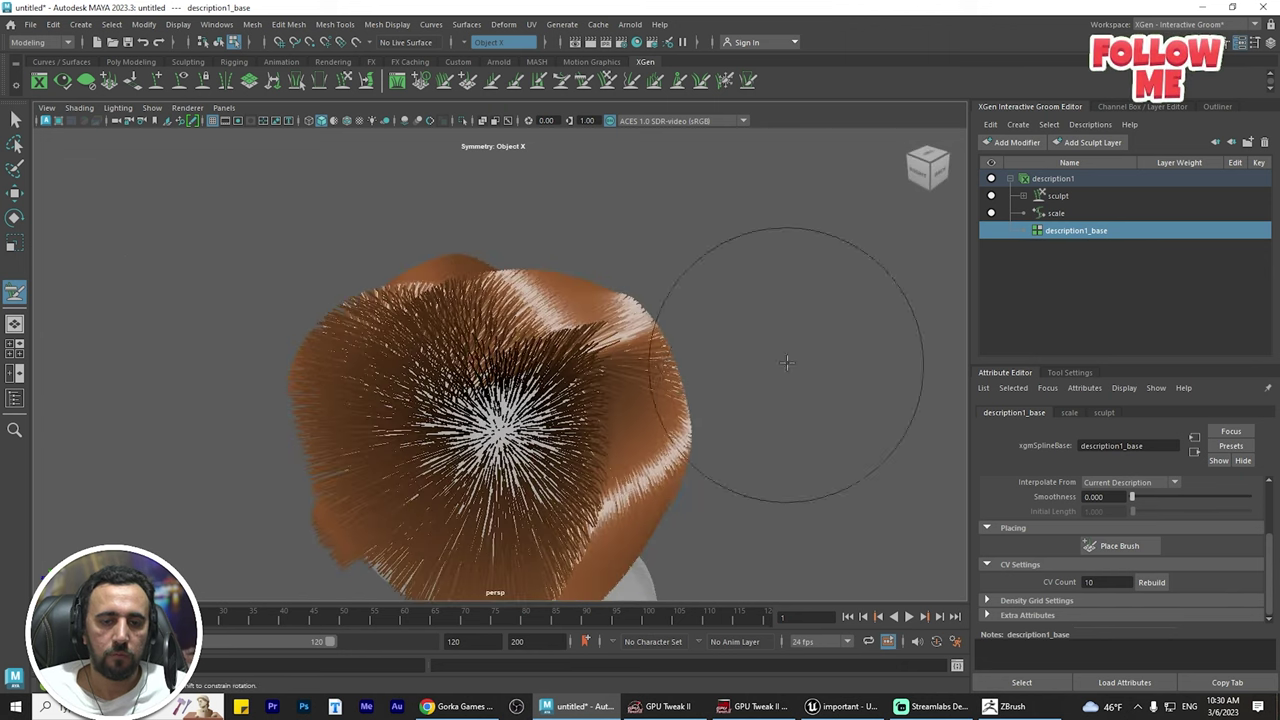
pyautogui.keyDown('alt'); pyautogui.moveTo(752, 469); pyautogui.dragTo(407, 221); pyautogui.keyUp('alt')
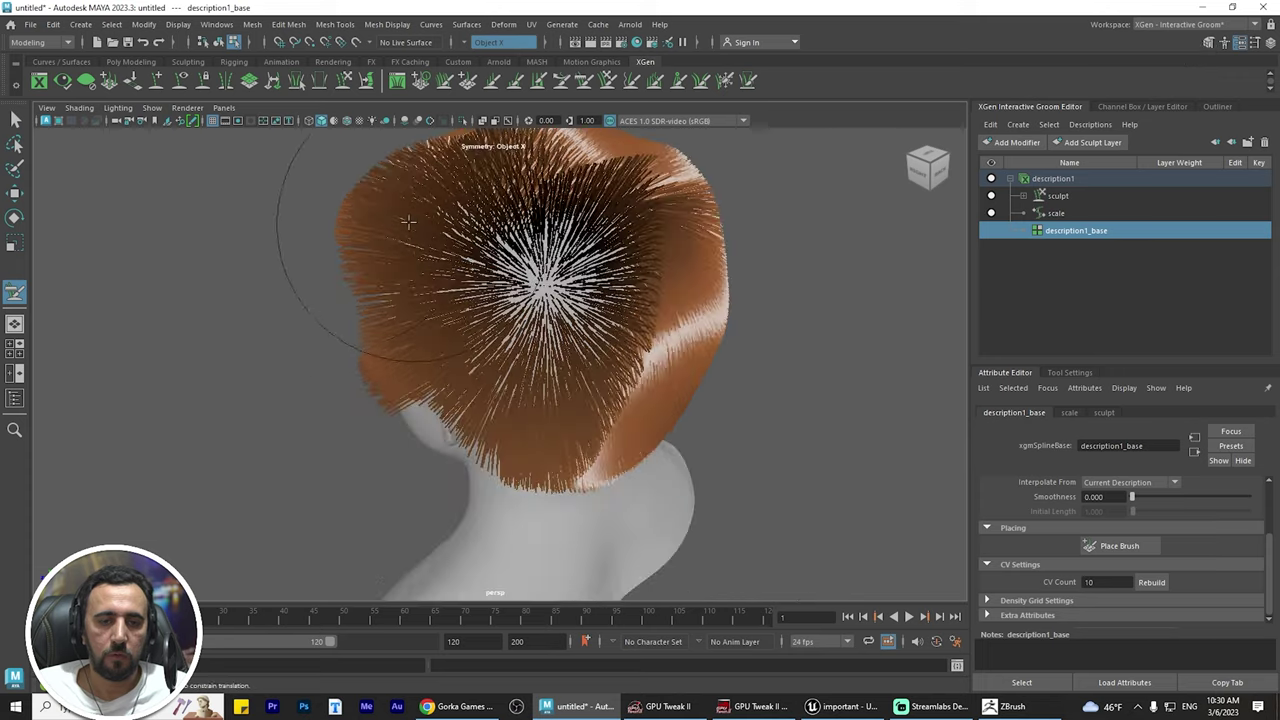
pyautogui.keyDown('alt'); pyautogui.moveTo(262, 275); pyautogui.dragTo(275, 150); pyautogui.keyUp('alt')
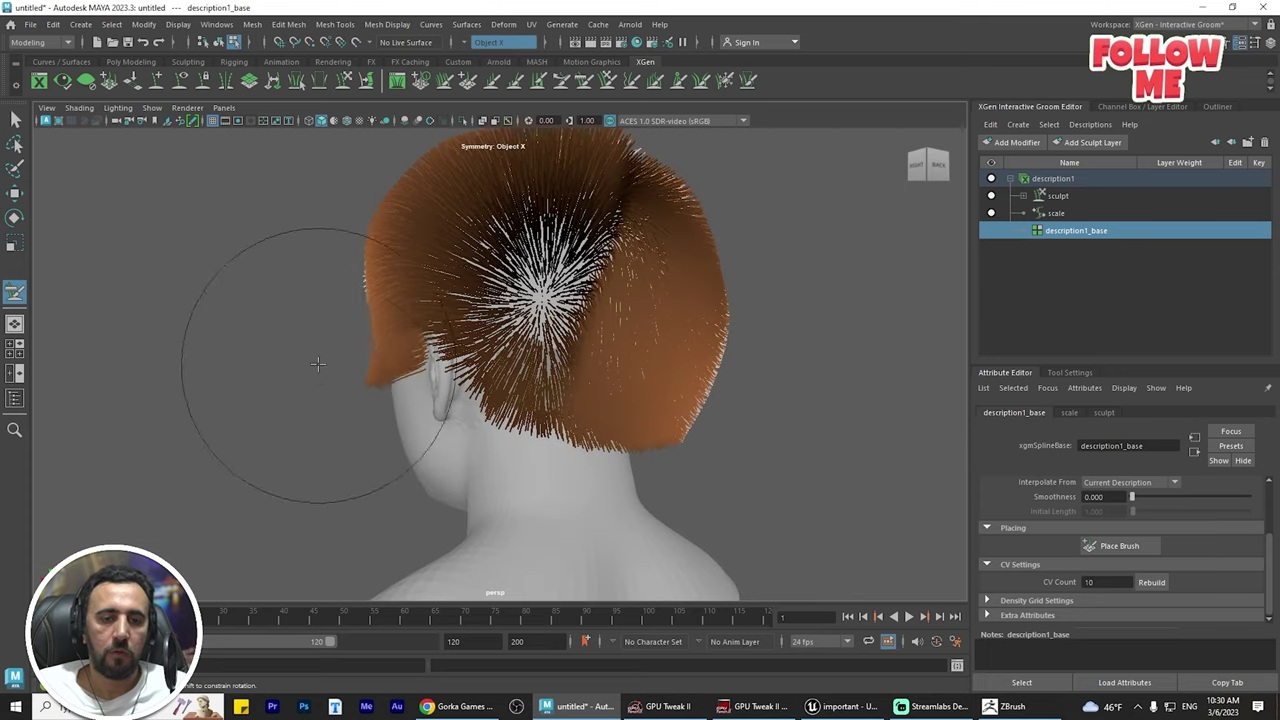
pyautogui.keyDown('alt'); pyautogui.moveTo(311, 392); pyautogui.dragTo(736, 328); pyautogui.keyUp('alt')
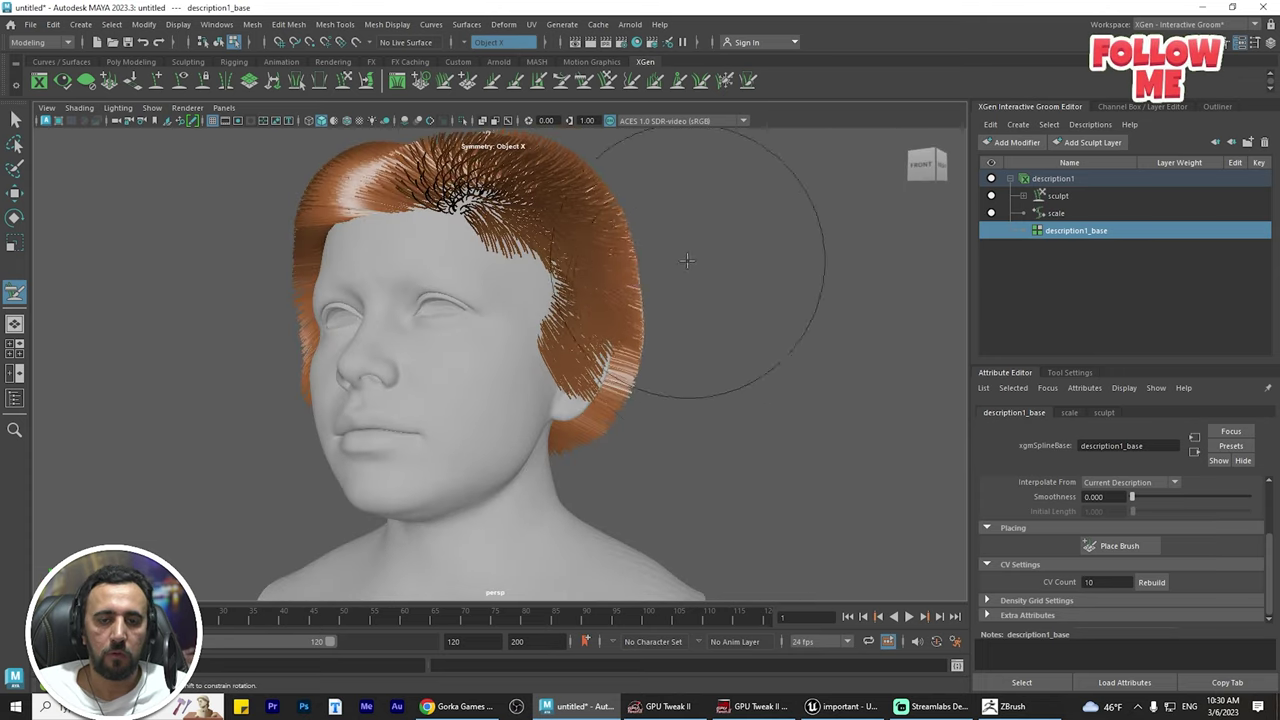
# - Comb the hair on both sides of the head down and back around the ears
pyautogui.keyDown('alt'); pyautogui.moveTo(714, 380); pyautogui.dragTo(678, 163); pyautogui.keyUp('alt')
pyautogui.keyDown('alt'); pyautogui.moveTo(703, 232); pyautogui.dragTo(731, 280); pyautogui.keyUp('alt')
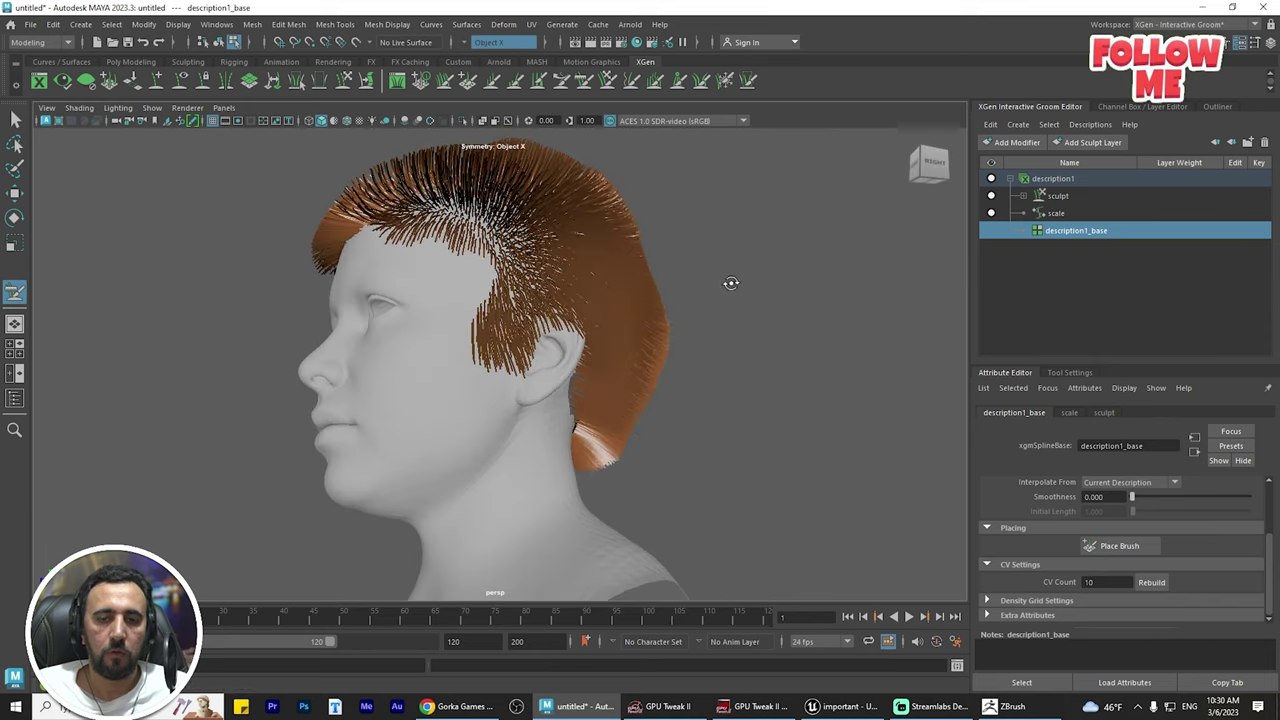
pyautogui.moveTo(688, 452)
pyautogui.keyDown('alt'); pyautogui.mouseDown()
pyautogui.moveTo(766, 371)
pyautogui.moveTo(718, 376)
pyautogui.moveTo(671, 270)
pyautogui.mouseUp(); pyautogui.keyUp('alt')
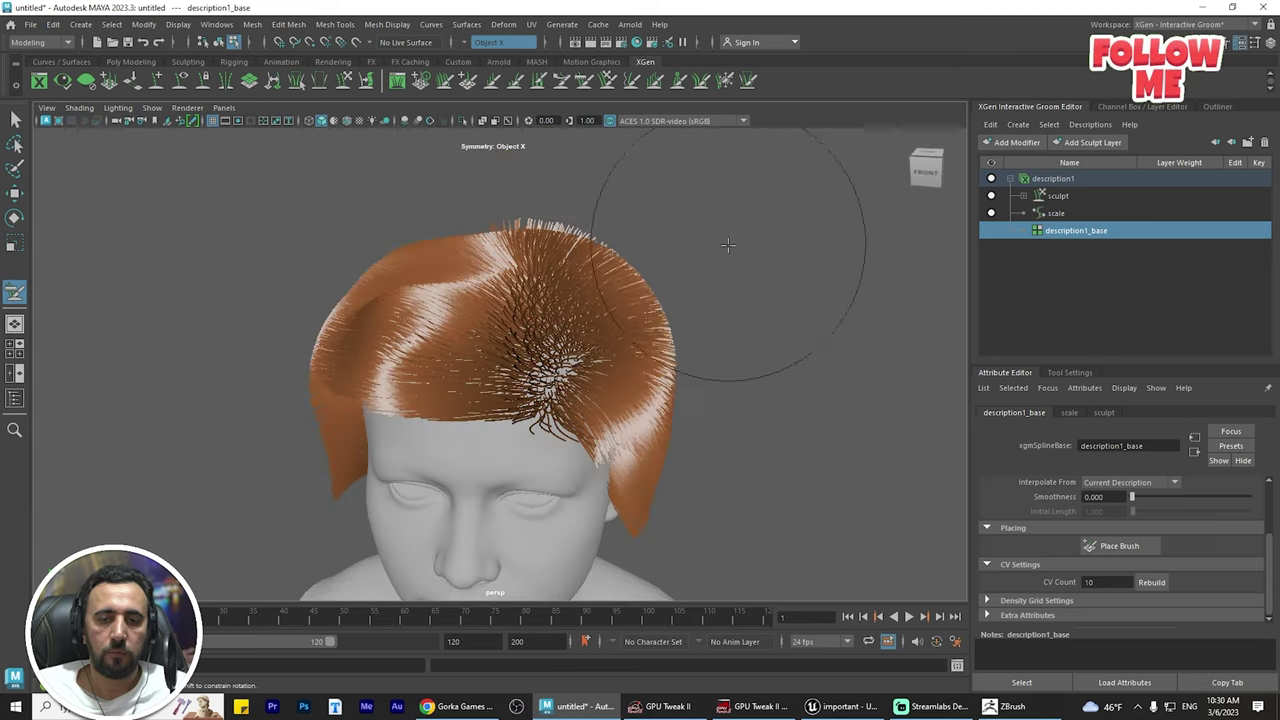
pyautogui.moveTo(762, 436)
pyautogui.keyDown('alt'); pyautogui.mouseDown()
pyautogui.moveTo(791, 426)
pyautogui.moveTo(747, 256)
pyautogui.mouseUp(); pyautogui.keyUp('alt')
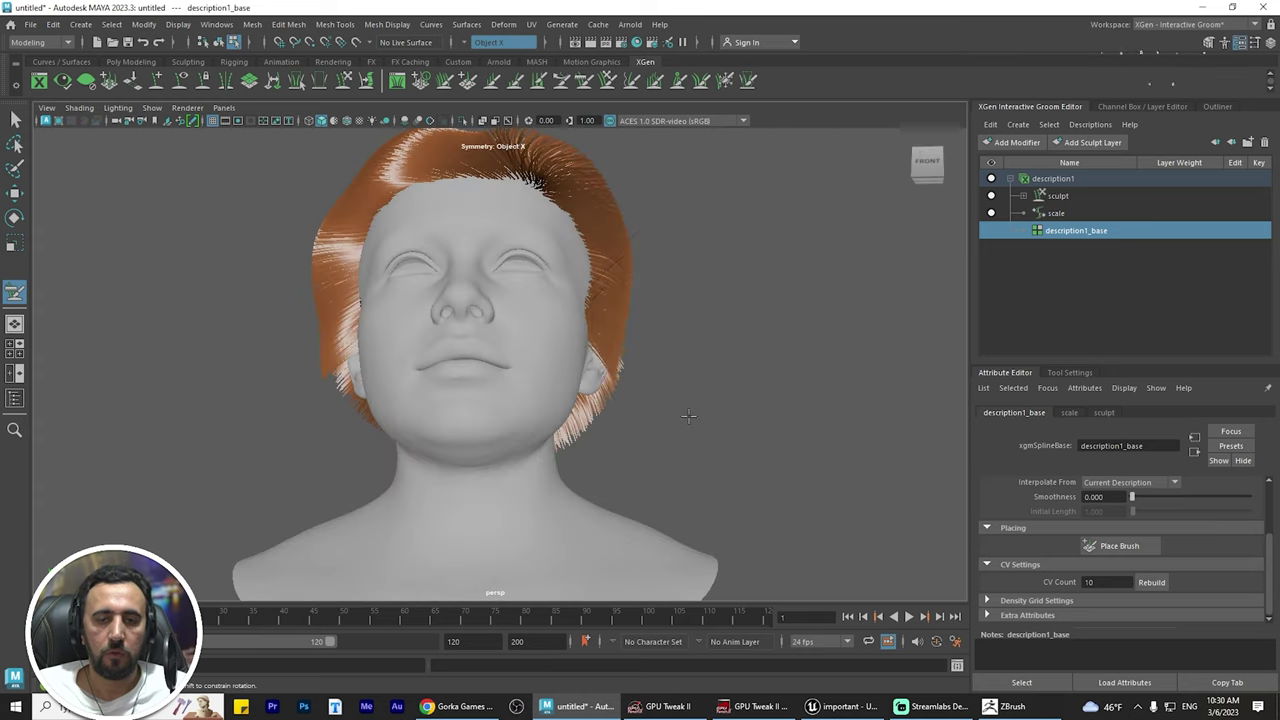
# - Refine the hair at the temples and along both sides of the head, combing it down closer to the face
pyautogui.moveTo(688, 415)
pyautogui.keyDown('alt'); pyautogui.mouseDown()
pyautogui.moveTo(757, 314)
pyautogui.moveTo(777, 337)
pyautogui.moveTo(680, 350)
pyautogui.mouseUp(); pyautogui.keyUp('alt')
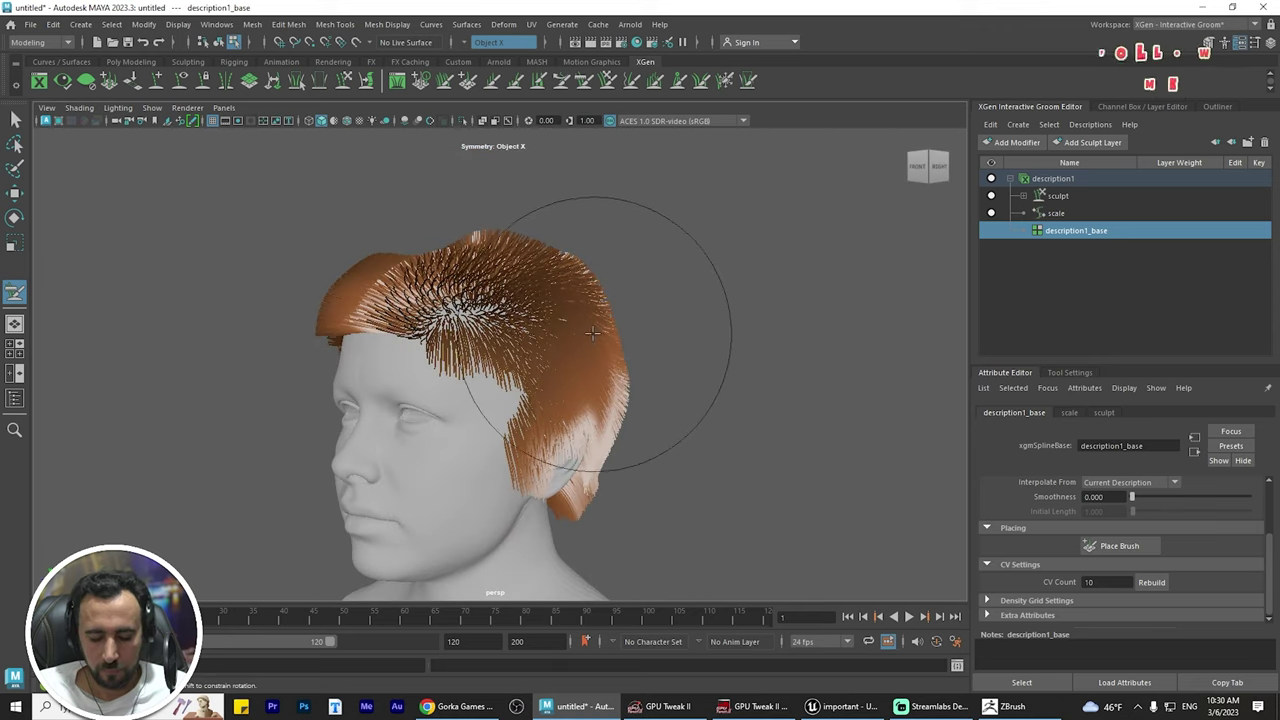
pyautogui.moveTo(343, 214)
pyautogui.keyDown('alt'); pyautogui.mouseDown()
pyautogui.moveTo(472, 191)
pyautogui.moveTo(413, 244)
pyautogui.mouseUp(); pyautogui.keyUp('alt')
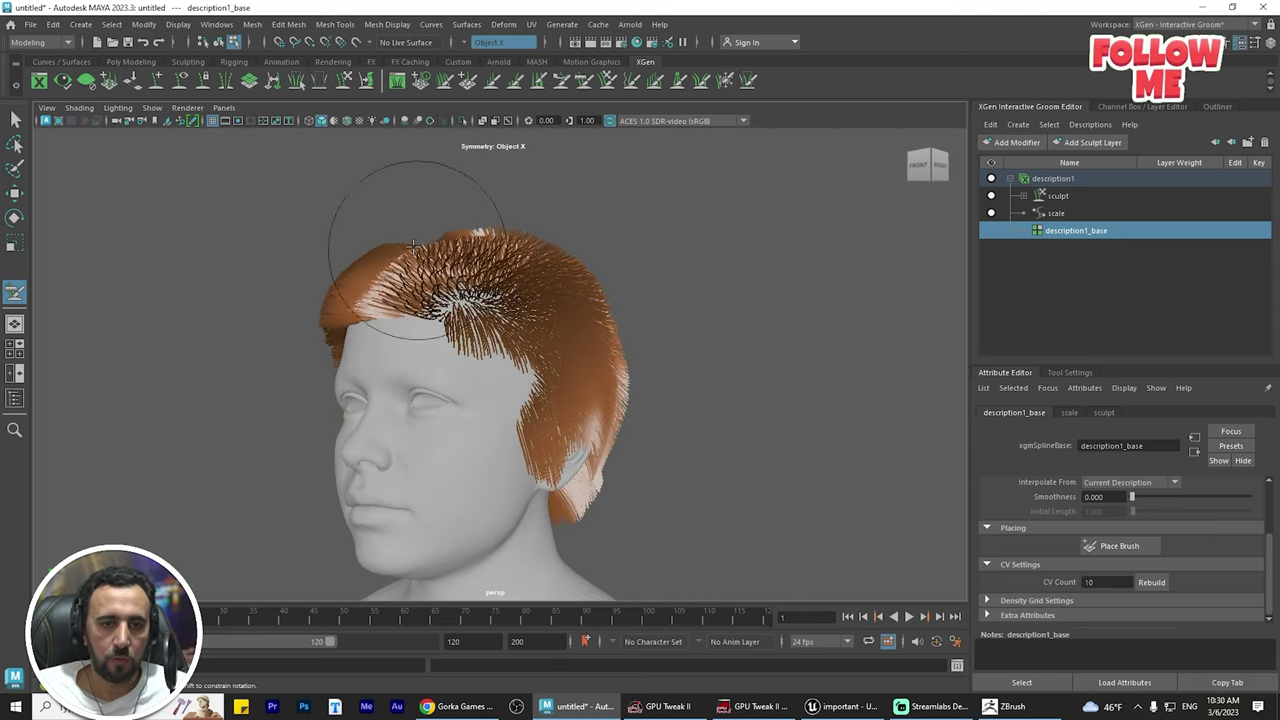
pyautogui.keyDown('alt'); pyautogui.moveTo(334, 186); pyautogui.dragTo(409, 206); pyautogui.keyUp('alt')
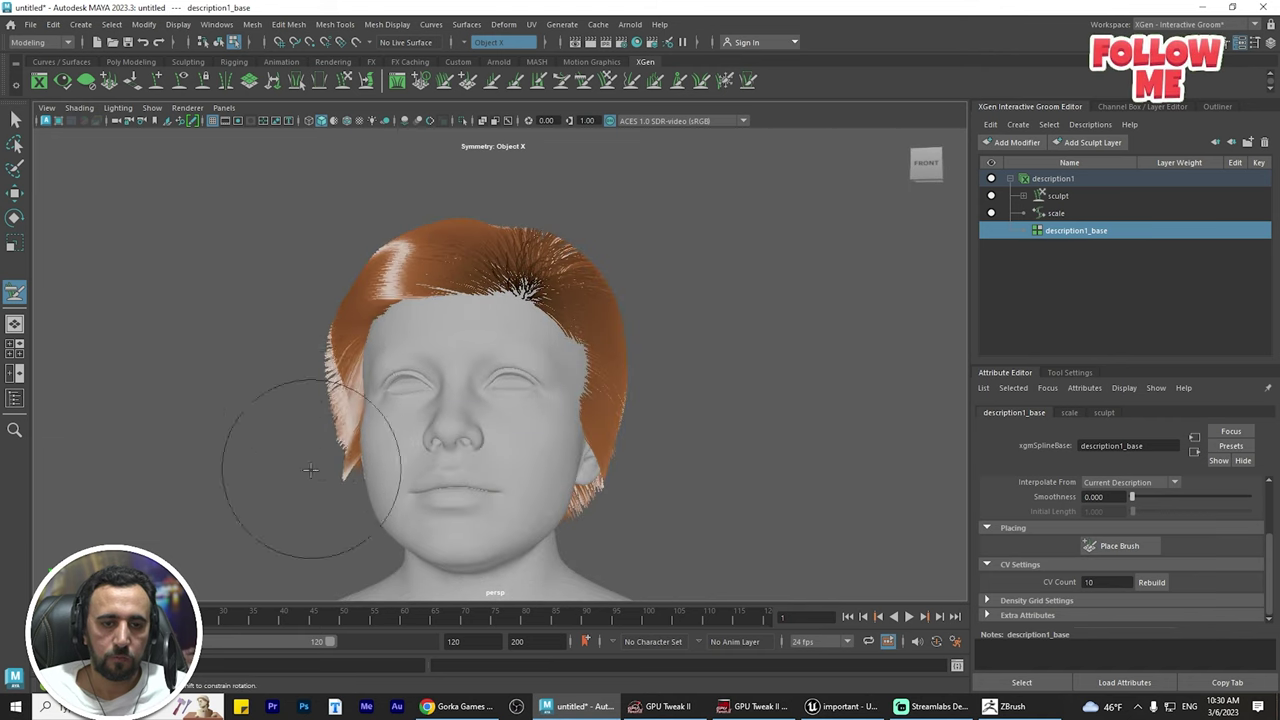
pyautogui.keyDown('alt'); pyautogui.moveTo(310, 470); pyautogui.dragTo(286, 300); pyautogui.keyUp('alt')
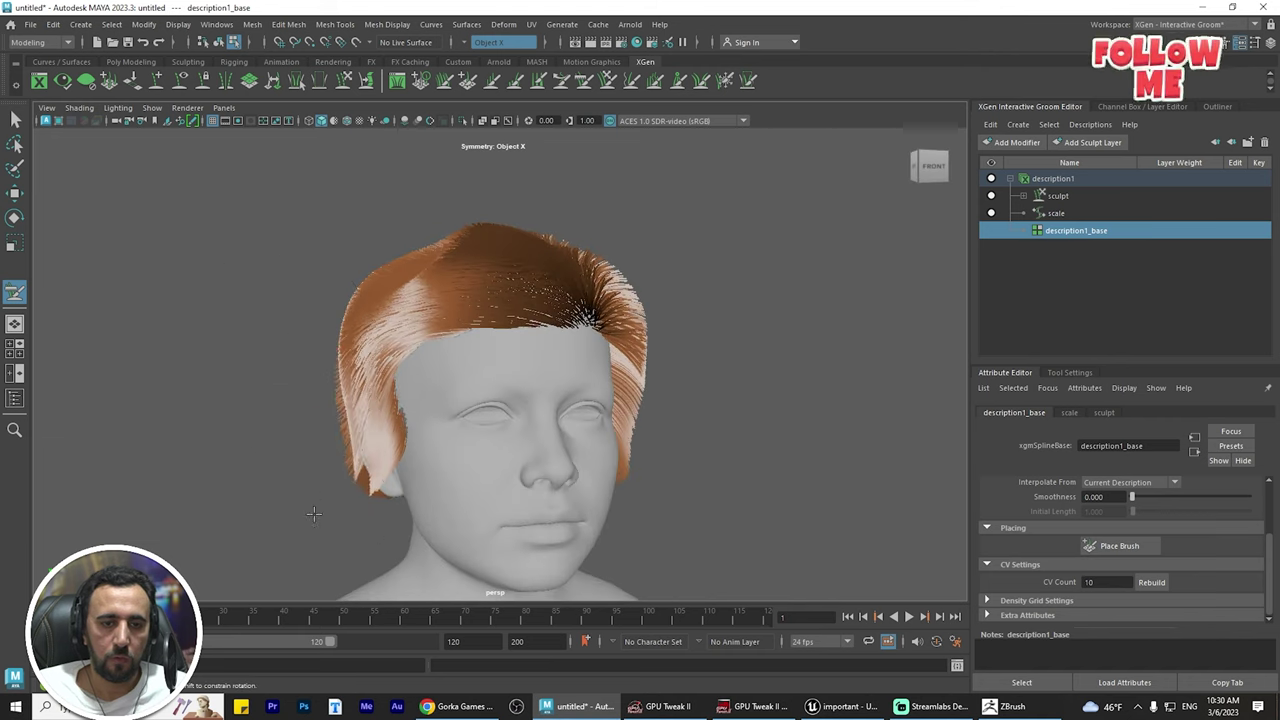
pyautogui.keyDown('alt'); pyautogui.moveTo(313, 514); pyautogui.dragTo(351, 390); pyautogui.keyUp('alt')
pyautogui.keyDown('alt'); pyautogui.moveTo(300, 471); pyautogui.dragTo(337, 251); pyautogui.keyUp('alt')
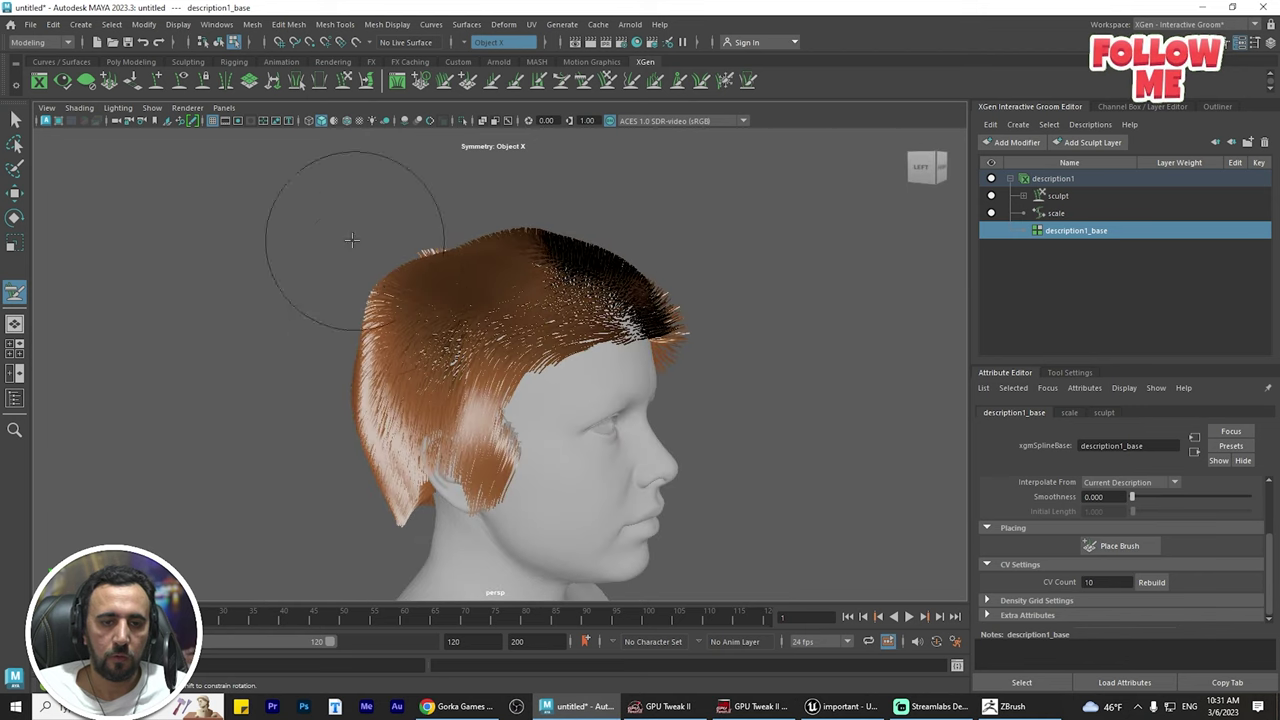
# - Comb the crown and the back of the hair down toward the nape
pyautogui.keyDown('alt'); pyautogui.moveTo(286, 371); pyautogui.dragTo(334, 277); pyautogui.keyUp('alt')
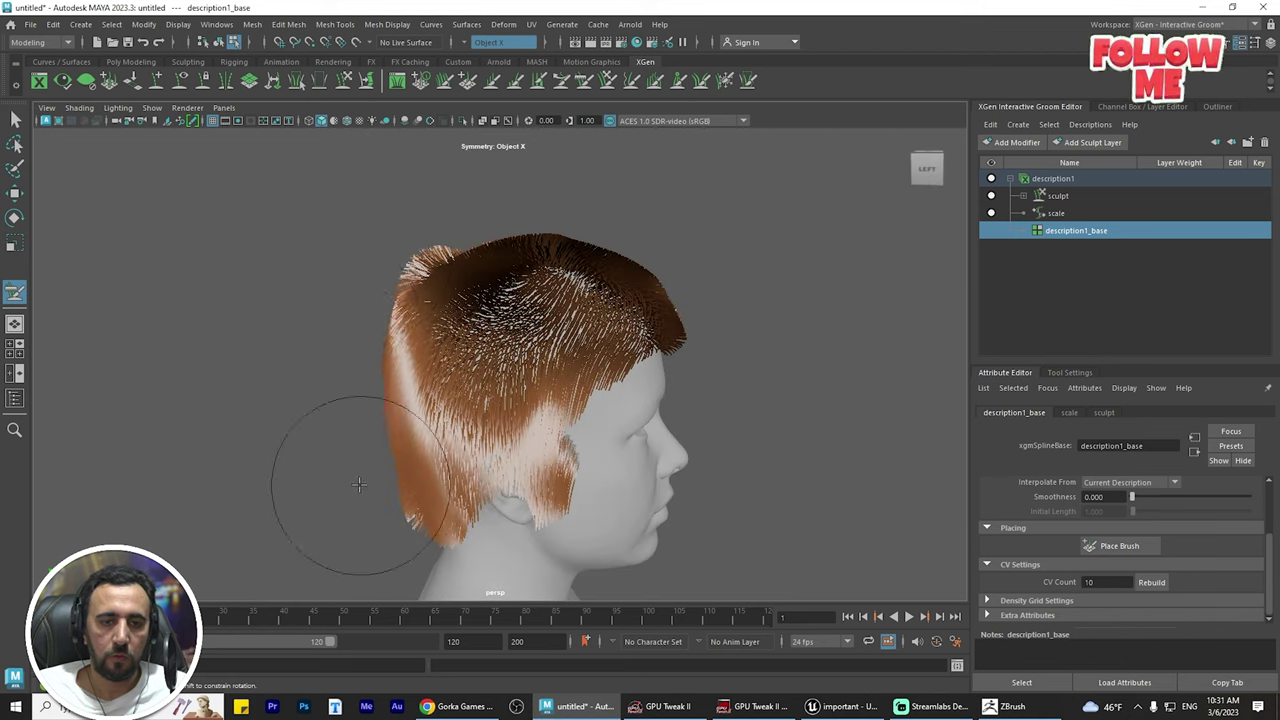
pyautogui.keyDown('alt'); pyautogui.moveTo(300, 543); pyautogui.dragTo(408, 260); pyautogui.keyUp('alt')
pyautogui.keyDown('alt'); pyautogui.moveTo(352, 344); pyautogui.dragTo(457, 398); pyautogui.keyUp('alt')
pyautogui.keyDown('alt'); pyautogui.moveTo(370, 472); pyautogui.dragTo(360, 442); pyautogui.keyUp('alt')
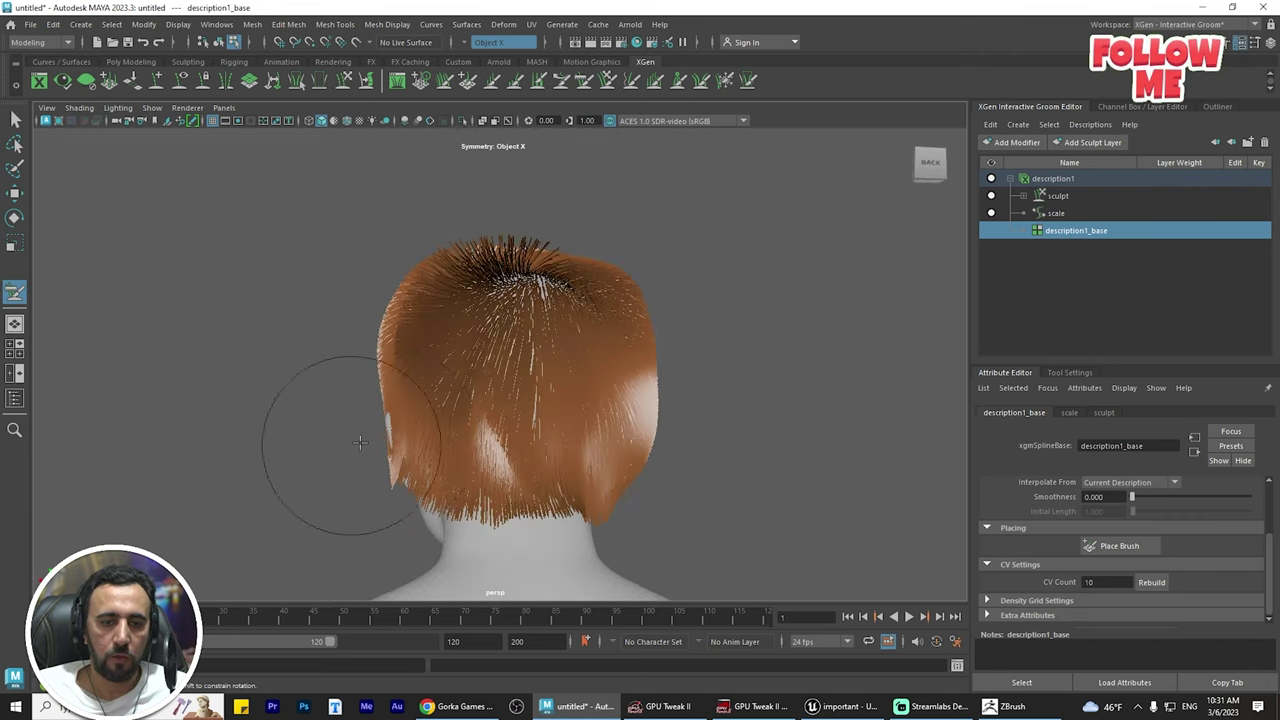
pyautogui.keyDown('alt'); pyautogui.moveTo(320, 375); pyautogui.dragTo(622, 522); pyautogui.keyUp('alt')
pyautogui.keyDown('alt'); pyautogui.moveTo(734, 443); pyautogui.dragTo(725, 348); pyautogui.keyUp('alt')
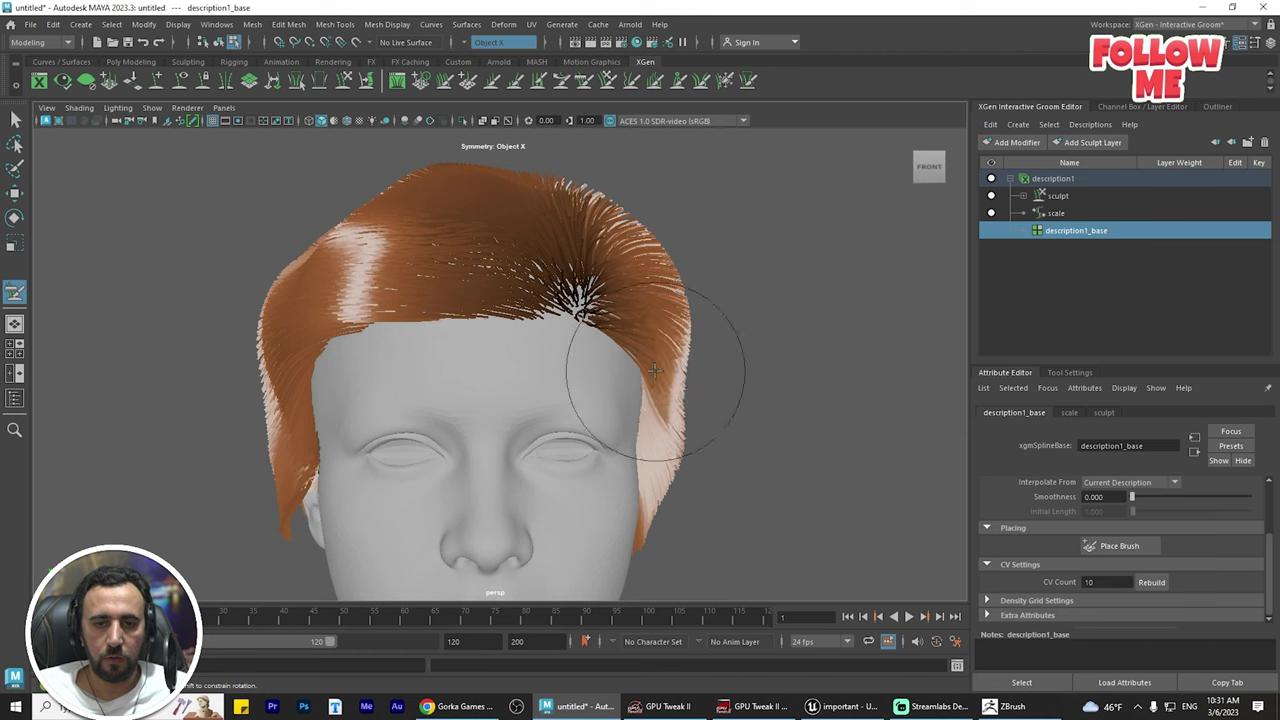
# - Smooth the top and side hair into a continuous sideways sweep around the head
pyautogui.moveTo(654, 371)
pyautogui.keyDown('alt'); pyautogui.mouseDown()
pyautogui.moveTo(743, 371)
pyautogui.moveTo(776, 462)
pyautogui.moveTo(760, 440)
pyautogui.mouseUp(); pyautogui.keyUp('alt')
pyautogui.keyDown('alt'); pyautogui.moveTo(760, 440); pyautogui.dragTo(594, 313, button='right'); pyautogui.keyUp('alt')
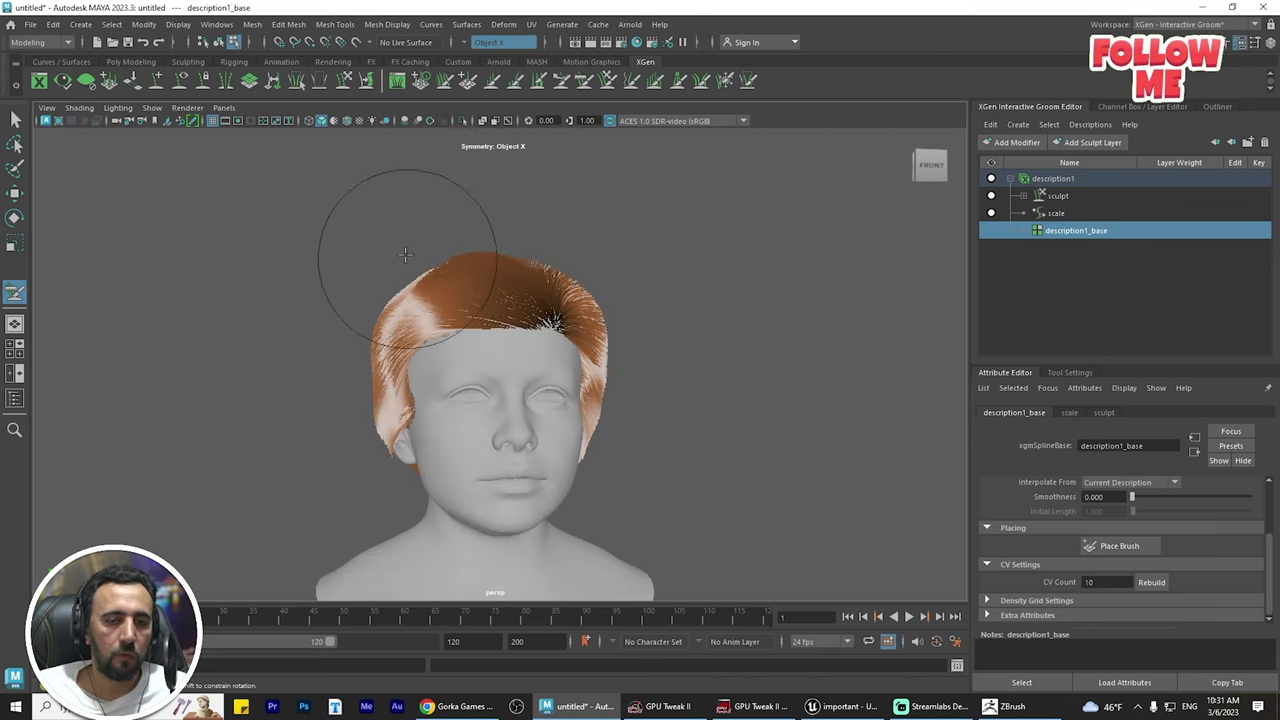
pyautogui.keyDown('alt'); pyautogui.moveTo(405, 255); pyautogui.dragTo(460, 292); pyautogui.keyUp('alt')
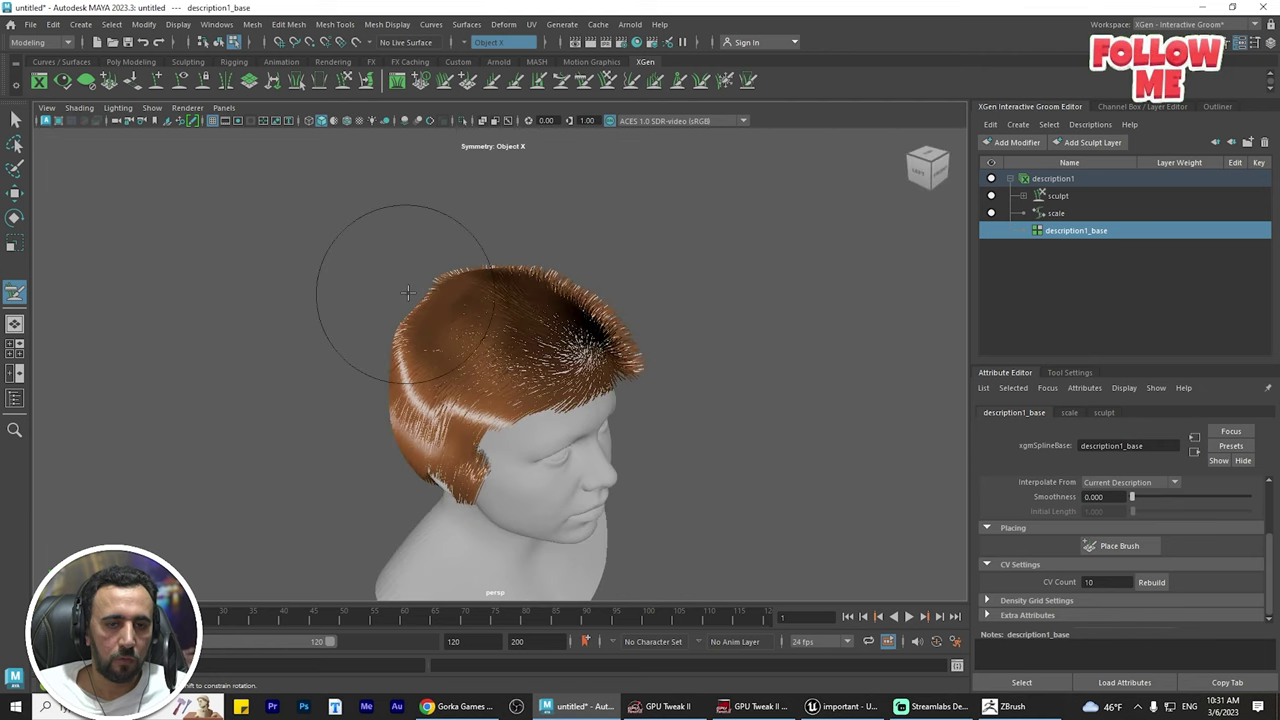
pyautogui.keyDown('alt'); pyautogui.moveTo(390, 313); pyautogui.dragTo(381, 306); pyautogui.keyUp('alt')
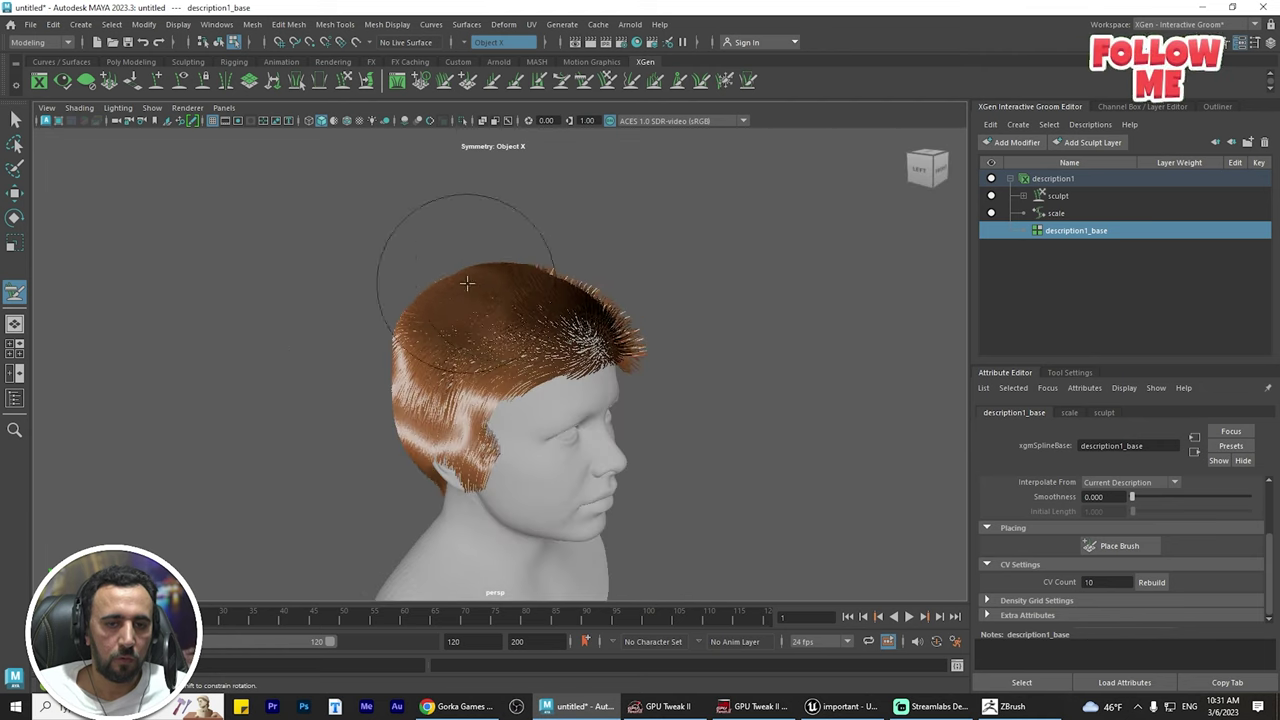
pyautogui.keyDown('alt'); pyautogui.moveTo(634, 289); pyautogui.dragTo(563, 429); pyautogui.keyUp('alt')
pyautogui.keyDown('alt'); pyautogui.moveTo(344, 458); pyautogui.dragTo(345, 450); pyautogui.keyUp('alt')
pyautogui.moveTo(345, 452); pyautogui.dragTo(359, 470)
pyautogui.moveTo(359, 470)
pyautogui.keyDown('alt'); pyautogui.mouseDown()
pyautogui.moveTo(344, 500)
pyautogui.moveTo(400, 514)
pyautogui.mouseUp(); pyautogui.keyUp('alt')
pyautogui.moveTo(525, 435)
pyautogui.keyDown('alt'); pyautogui.mouseDown()
pyautogui.moveTo(454, 385)
pyautogui.moveTo(440, 420)
pyautogui.moveTo(340, 440)
pyautogui.moveTo(430, 320)
pyautogui.moveTo(477, 188)
pyautogui.moveTo(571, 214)
pyautogui.moveTo(640, 143)
pyautogui.moveTo(501, 201)
pyautogui.moveTo(490, 250)
pyautogui.mouseUp(); pyautogui.keyUp('alt')
pyautogui.keyDown('alt'); pyautogui.moveTo(622, 276); pyautogui.dragTo(666, 249); pyautogui.keyUp('alt')
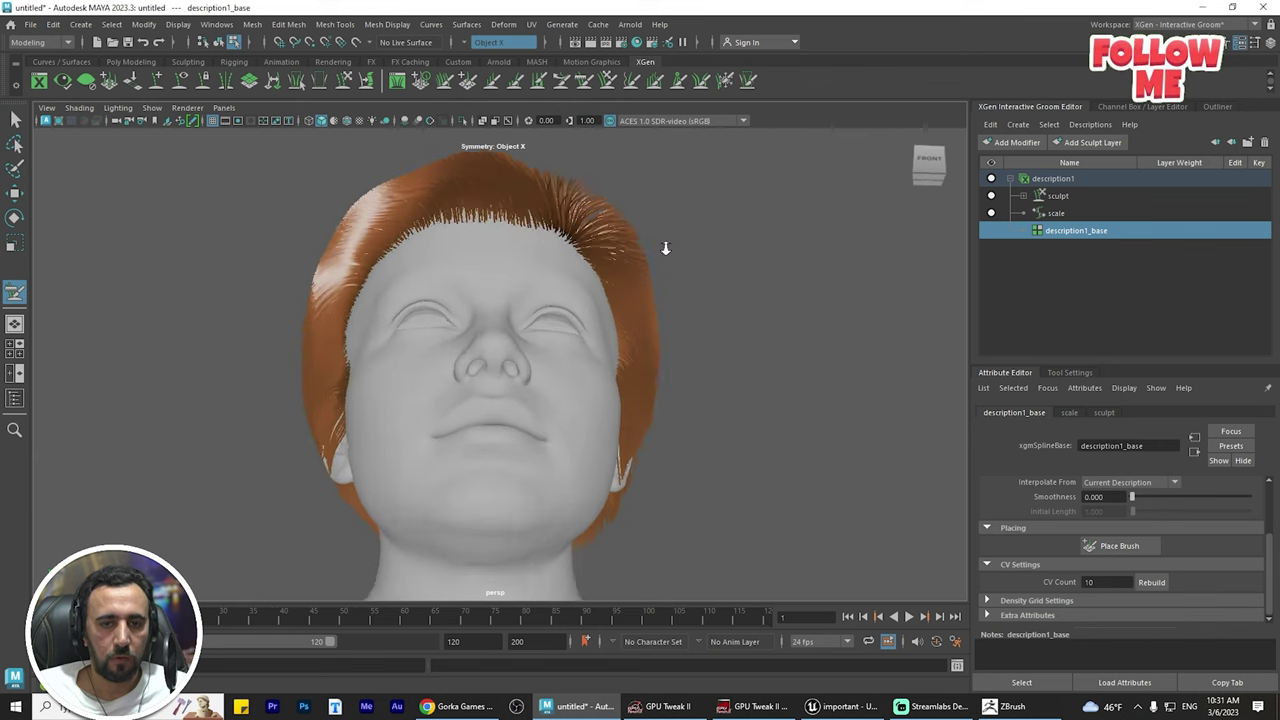
# - Comb the front hair on both sides of the parting up and outward with a smaller brush to add volume
pyautogui.keyDown('alt'); pyautogui.moveTo(666, 249); pyautogui.dragTo(782, 212, button='right'); pyautogui.keyUp('alt')
pyautogui.keyDown('alt'); pyautogui.moveTo(782, 212); pyautogui.dragTo(697, 329, button='middle'); pyautogui.keyUp('alt')
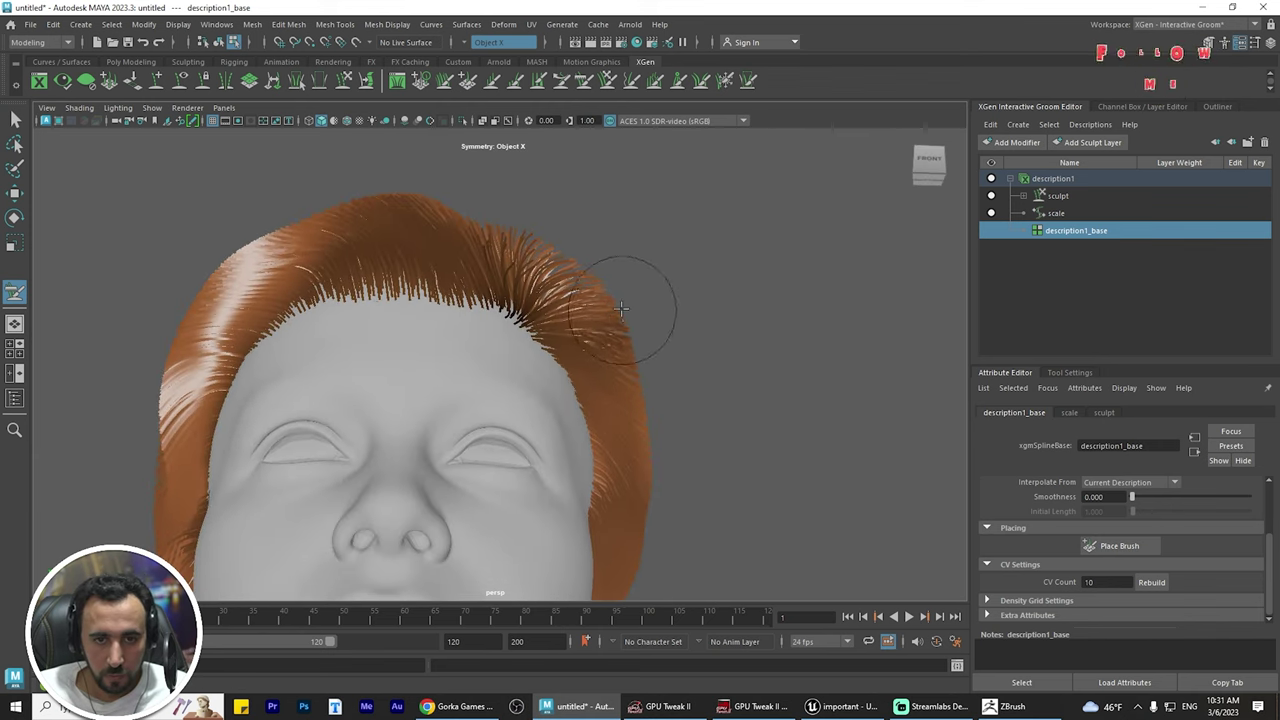
pyautogui.moveTo(645, 349); pyautogui.dragTo(602, 285)
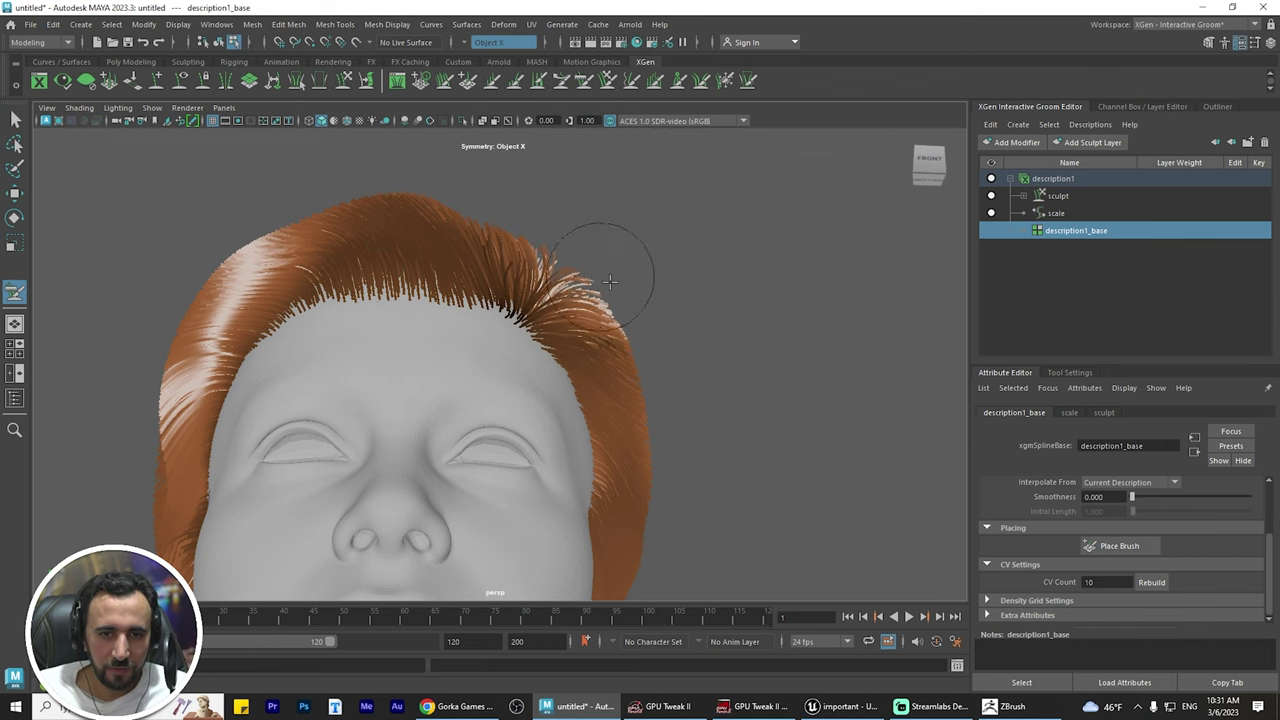
pyautogui.keyDown('alt'); pyautogui.moveTo(631, 292); pyautogui.dragTo(566, 304); pyautogui.keyUp('alt')
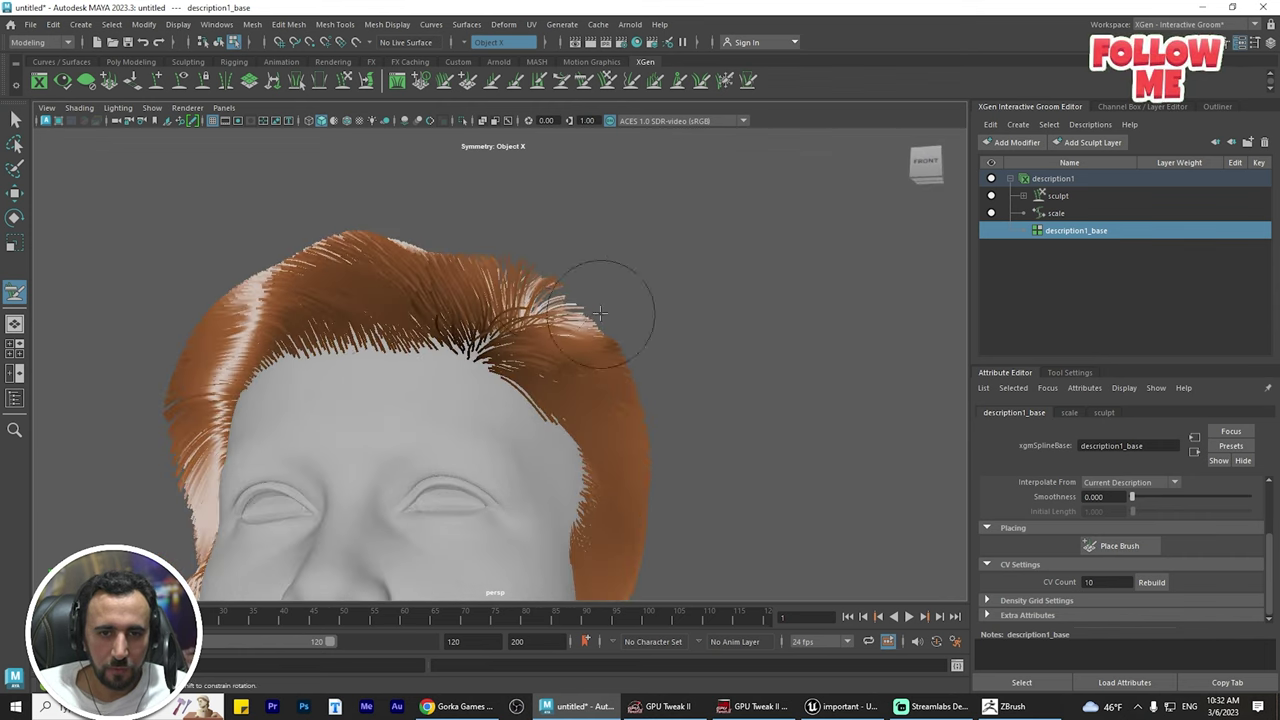
pyautogui.keyDown('alt'); pyautogui.moveTo(506, 234); pyautogui.dragTo(555, 293); pyautogui.keyUp('alt')
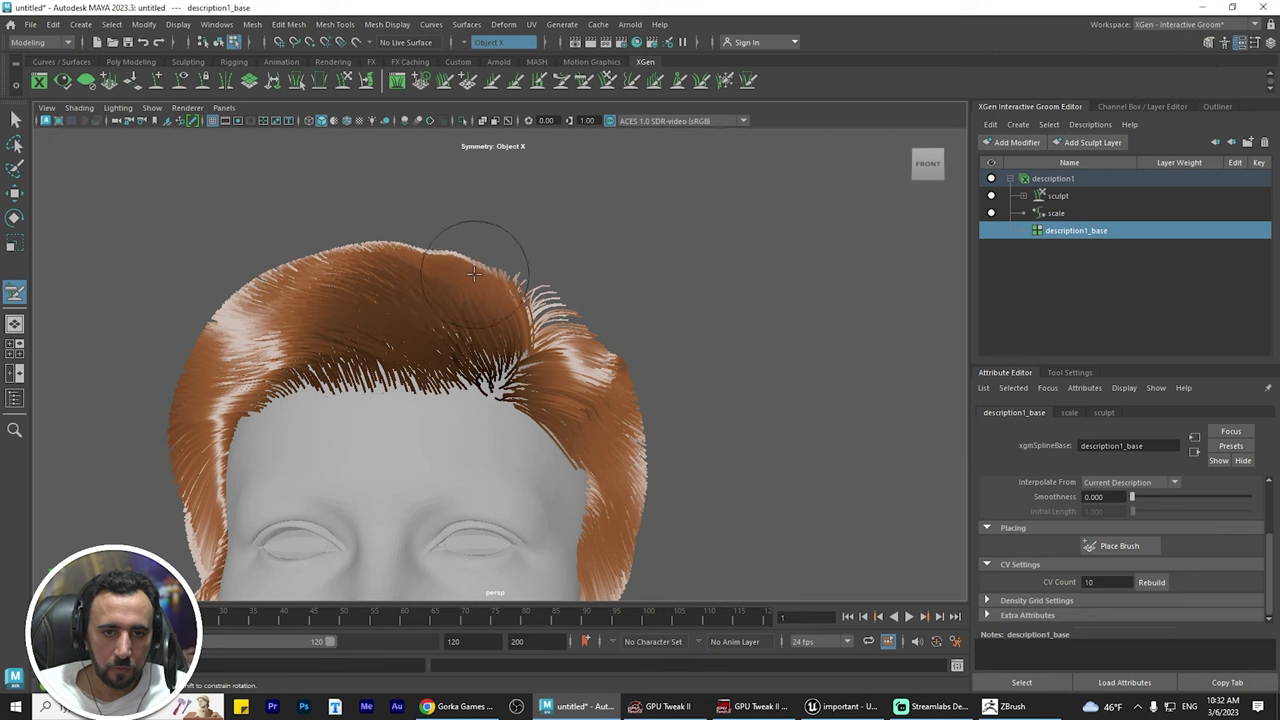
pyautogui.keyDown('alt'); pyautogui.moveTo(560, 229); pyautogui.dragTo(607, 316); pyautogui.keyUp('alt')
pyautogui.keyDown('alt'); pyautogui.moveTo(670, 281); pyautogui.dragTo(587, 260); pyautogui.keyUp('alt')
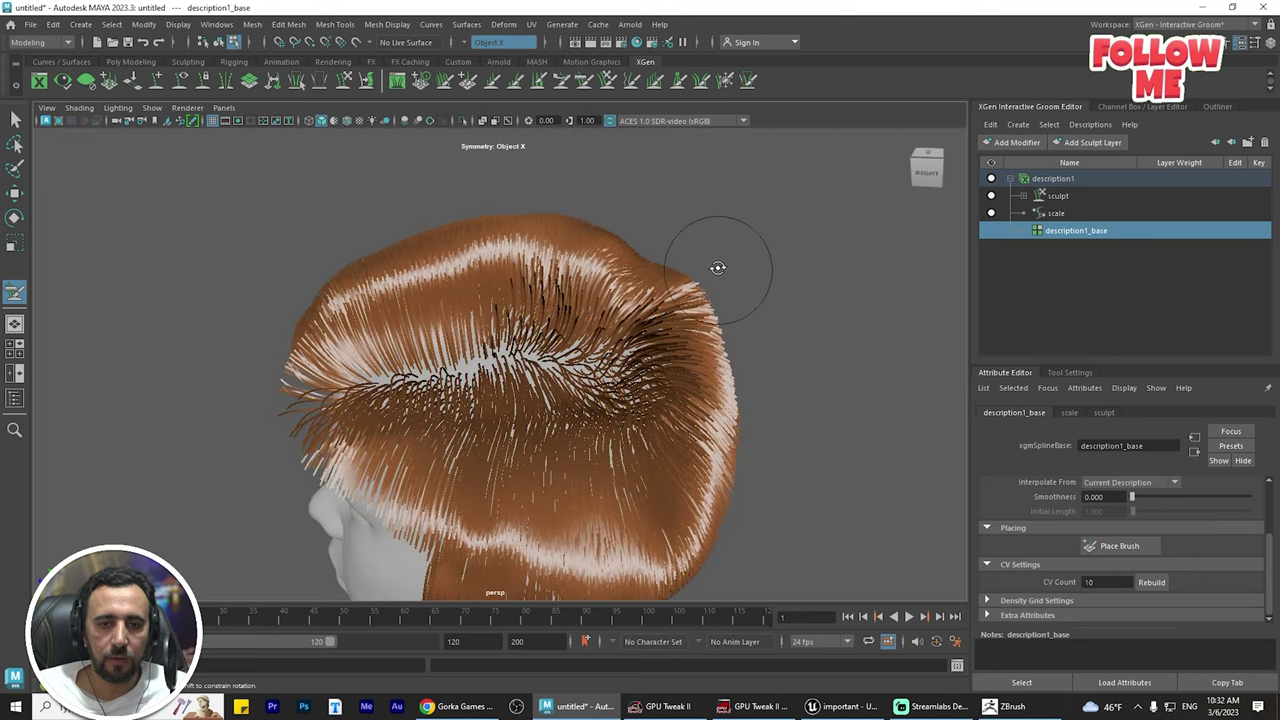
# - Define the parting from the hairline back to the crown and comb the hair beside it down toward the ear
pyautogui.keyDown('alt'); pyautogui.moveTo(718, 268); pyautogui.dragTo(664, 260); pyautogui.keyUp('alt')
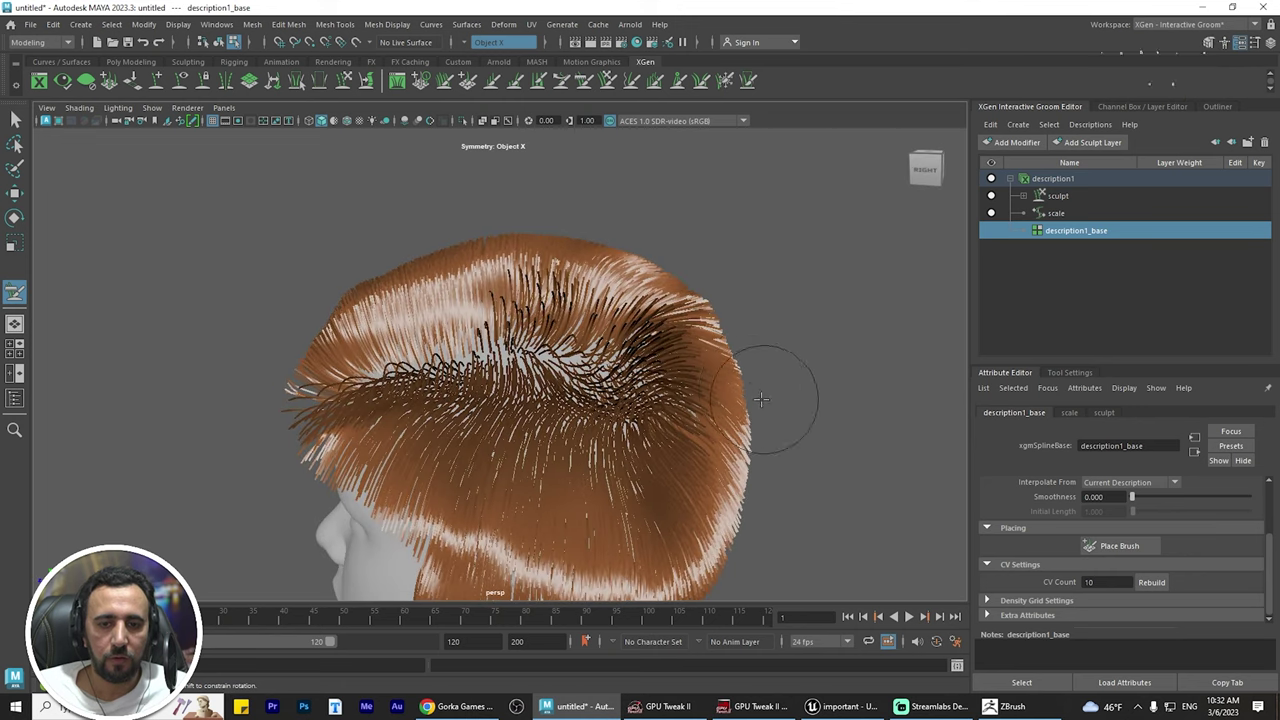
pyautogui.keyDown('alt'); pyautogui.moveTo(762, 399); pyautogui.dragTo(800, 274); pyautogui.keyUp('alt')
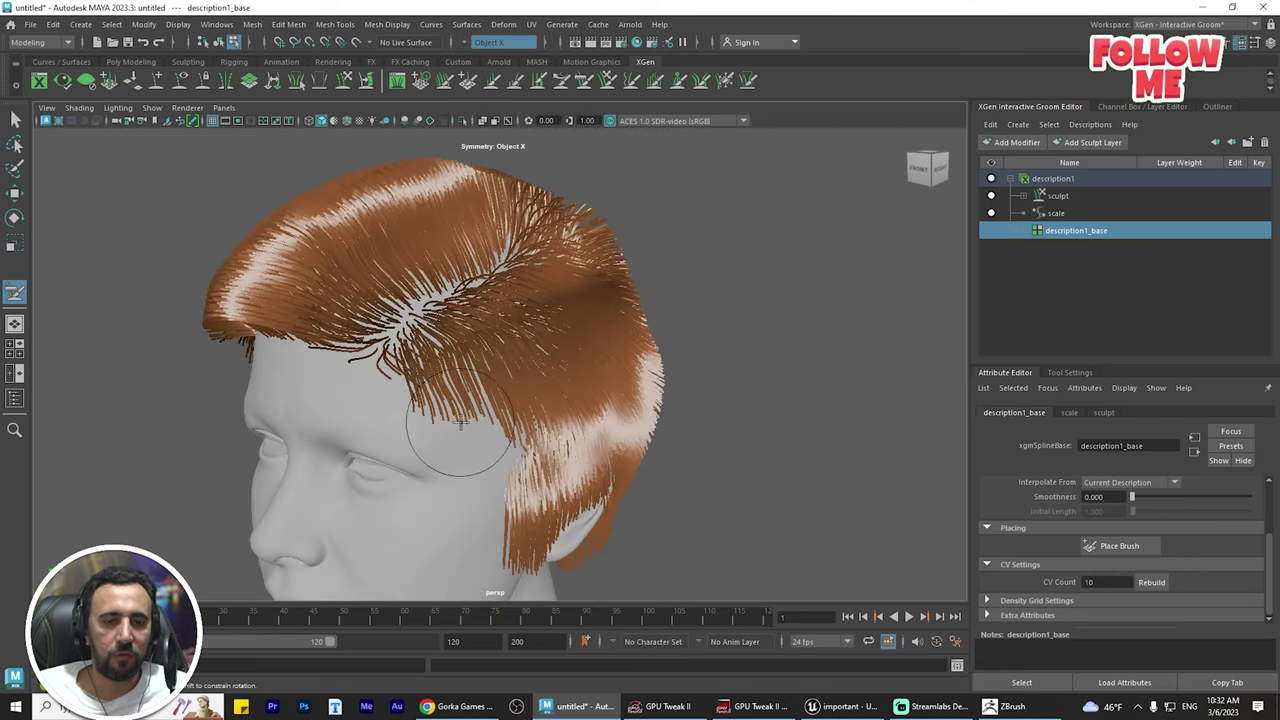
pyautogui.keyDown('alt'); pyautogui.moveTo(480, 424); pyautogui.dragTo(483, 425); pyautogui.keyUp('alt')
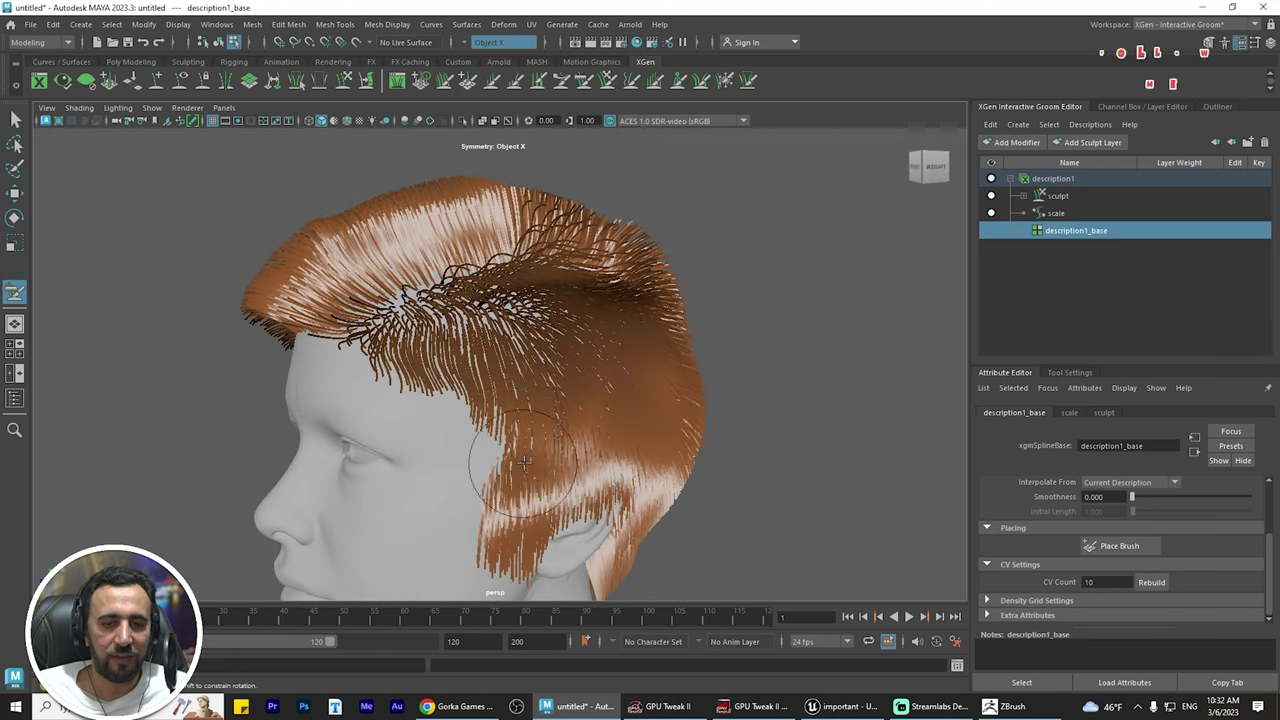
pyautogui.keyDown('alt'); pyautogui.moveTo(524, 462); pyautogui.dragTo(596, 412); pyautogui.keyUp('alt')
pyautogui.keyDown('alt'); pyautogui.moveTo(596, 412); pyautogui.dragTo(608, 420, button='right'); pyautogui.keyUp('alt')
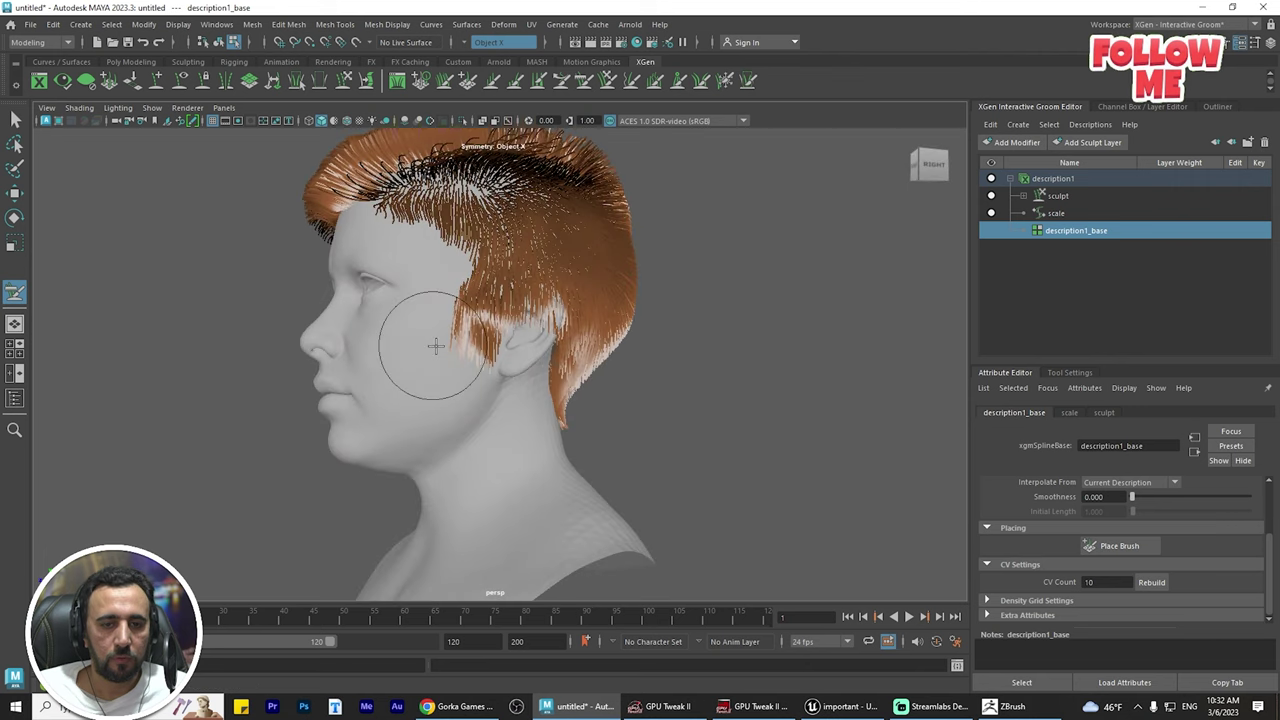
# - Trim the sideburns on both sides of the head in front of the ears with the Cut brush
pyautogui.keyDown('alt'); pyautogui.moveTo(438, 350); pyautogui.dragTo(463, 369); pyautogui.keyUp('alt')
pyautogui.keyDown('alt'); pyautogui.moveTo(463, 369); pyautogui.dragTo(605, 404, button='right'); pyautogui.keyUp('alt')
pyautogui.keyDown('alt'); pyautogui.moveTo(605, 405); pyautogui.dragTo(560, 400); pyautogui.keyUp('alt')
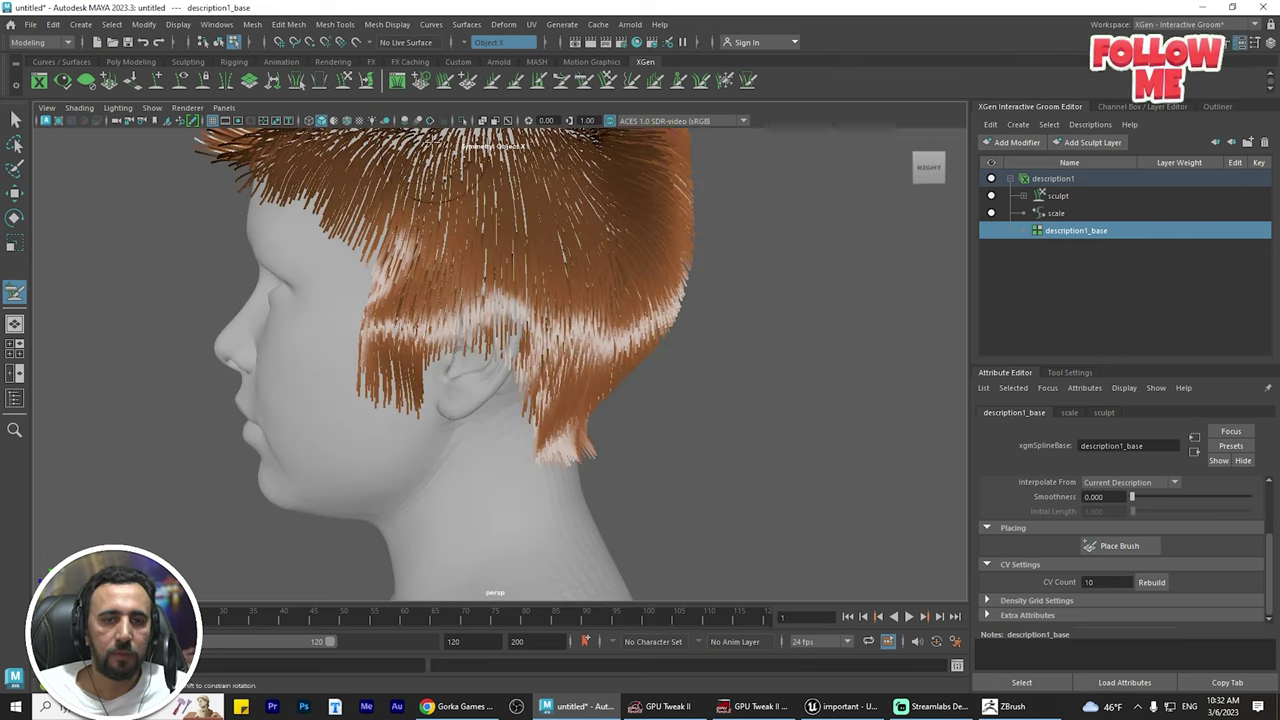
pyautogui.click(513, 86)
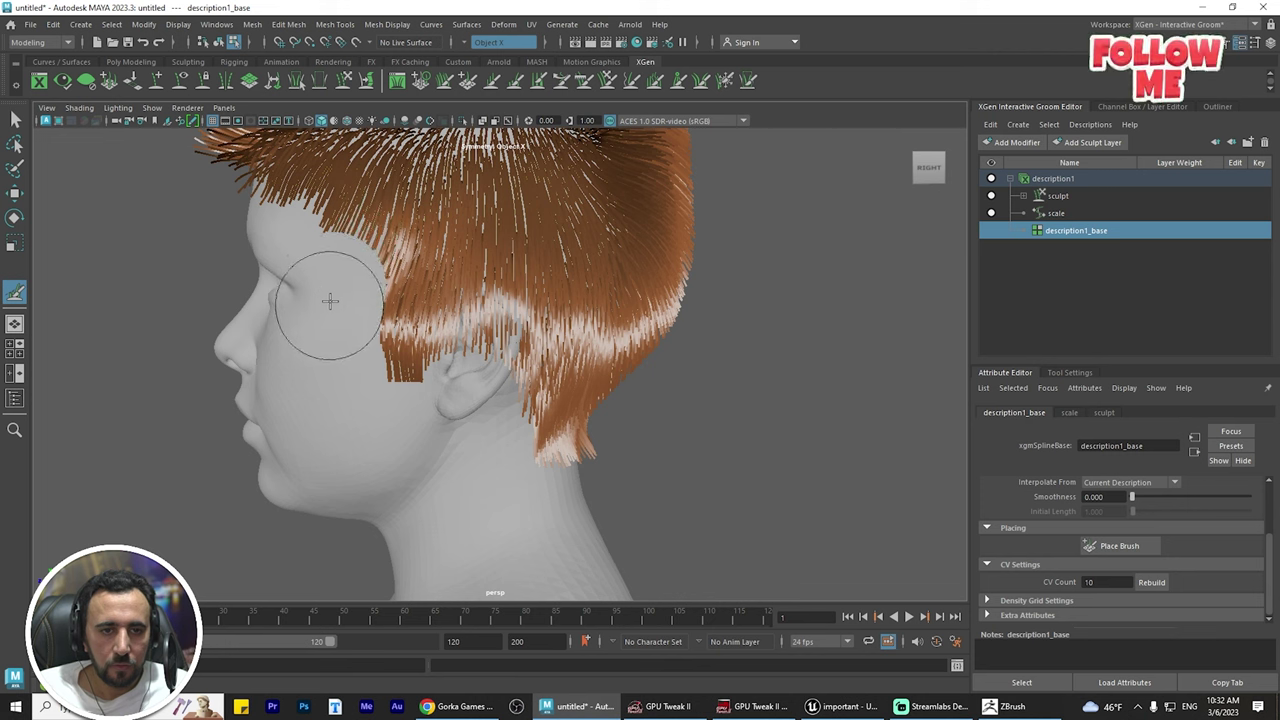
pyautogui.keyDown('alt'); pyautogui.moveTo(300, 281); pyautogui.dragTo(559, 422); pyautogui.keyUp('alt')
pyautogui.scroll(2, 565, 425)
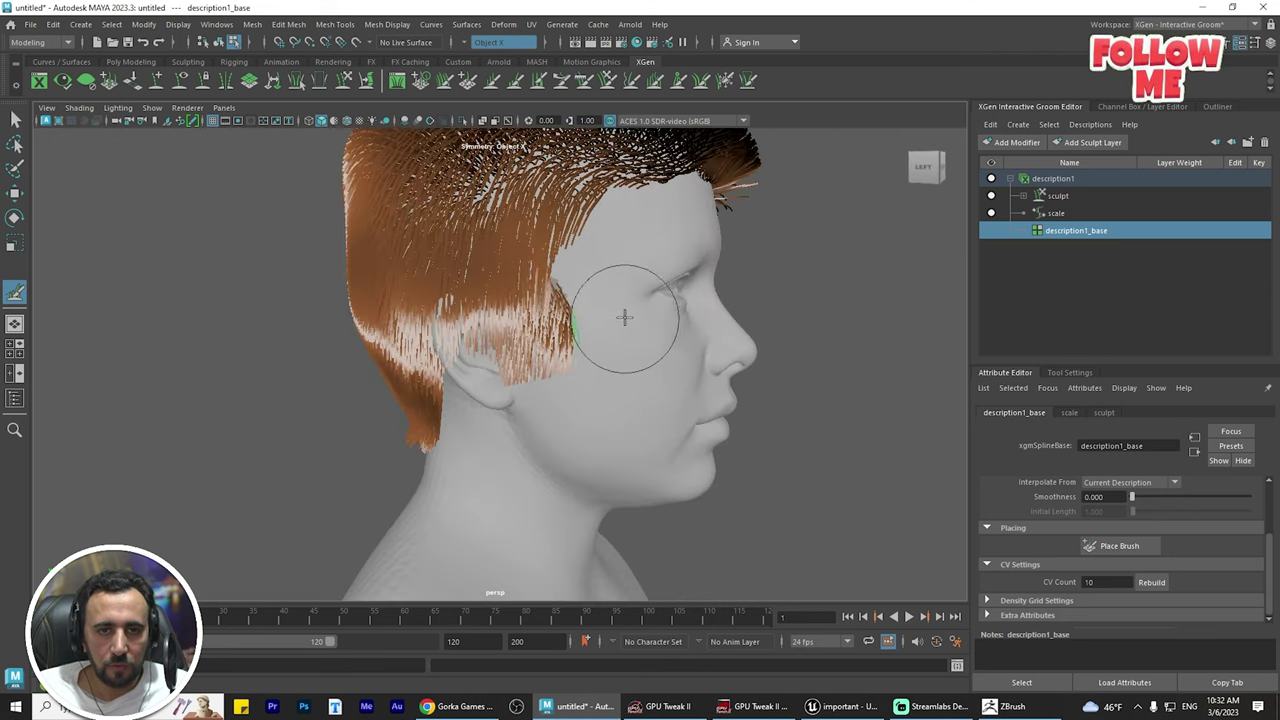
# - Trim the ends of the back hair into an even line along the nape
pyautogui.keyDown('alt'); pyautogui.moveTo(603, 289); pyautogui.dragTo(484, 471); pyautogui.keyUp('alt')
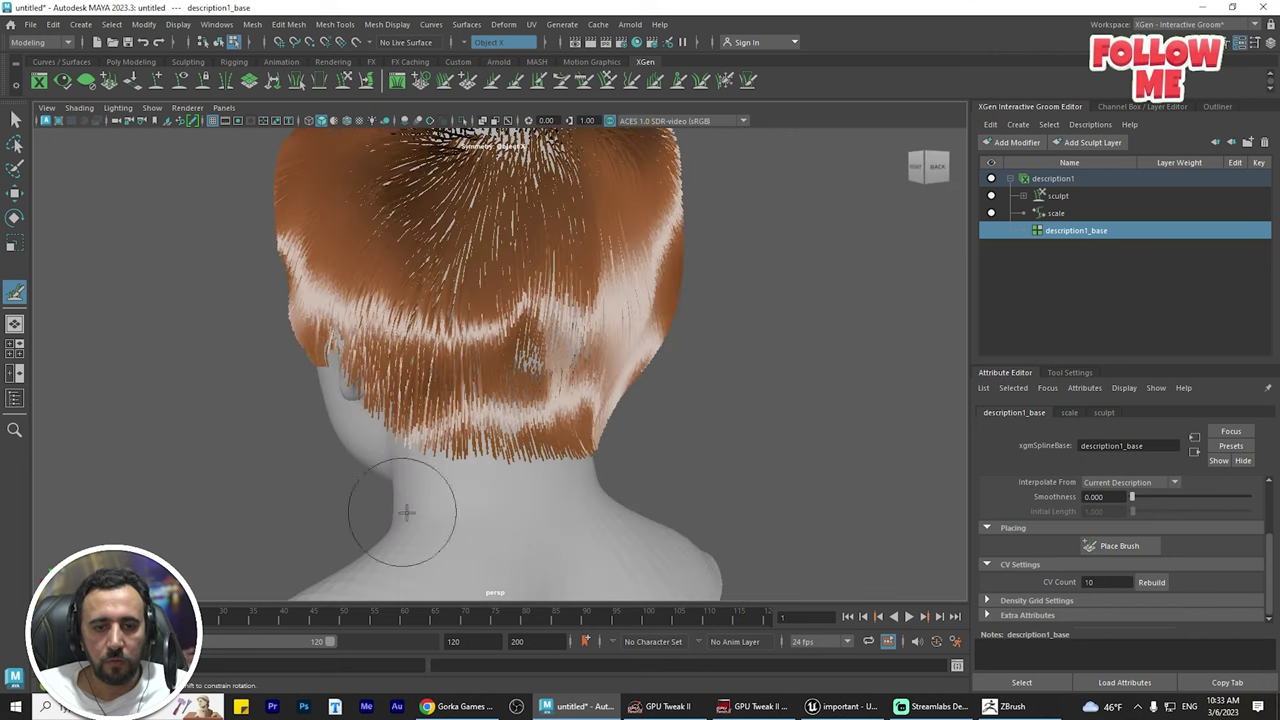
pyautogui.keyDown('alt'); pyautogui.moveTo(588, 506); pyautogui.dragTo(642, 508); pyautogui.keyUp('alt')
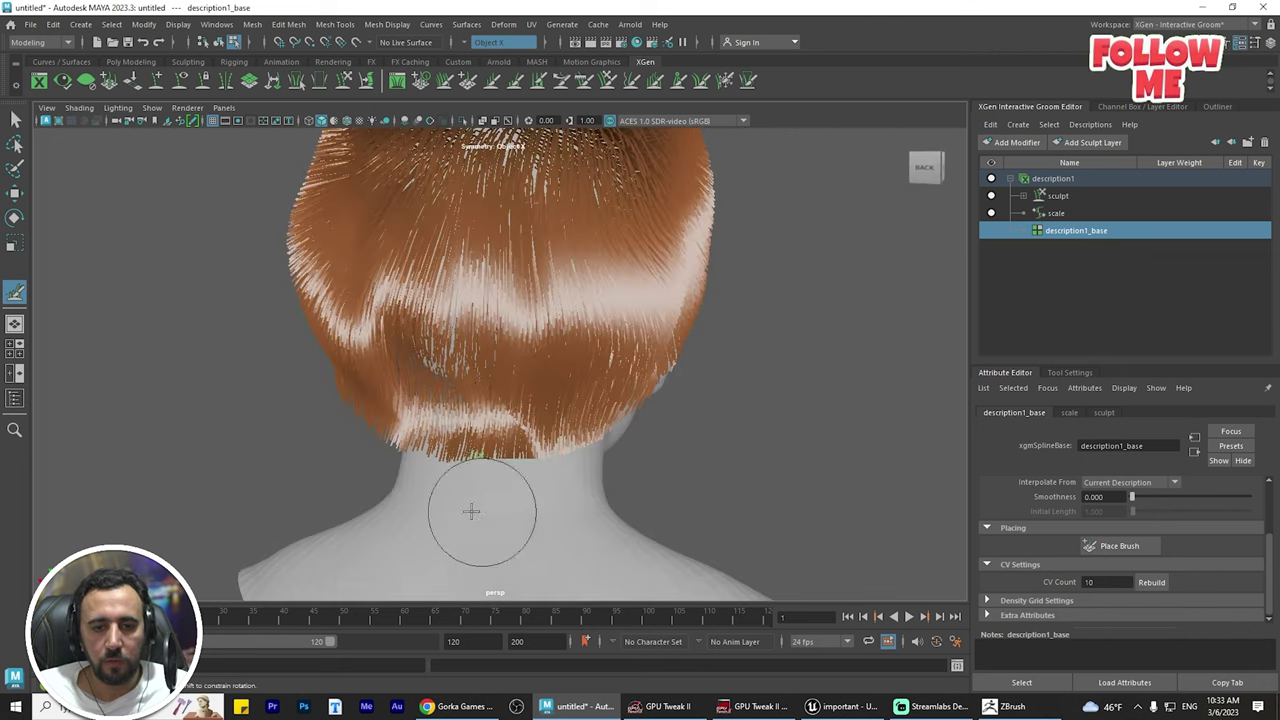
pyautogui.keyDown('alt'); pyautogui.moveTo(340, 503); pyautogui.dragTo(446, 420); pyautogui.keyUp('alt')
# - Examine the trimmed hairstyle from the front, both sides and above
pyautogui.scroll(-5, 446, 360)
pyautogui.keyDown('alt'); pyautogui.moveTo(446, 360); pyautogui.dragTo(489, 397); pyautogui.keyUp('alt')
pyautogui.scroll(5, 489, 397)
pyautogui.scroll(-5, 353, 304)
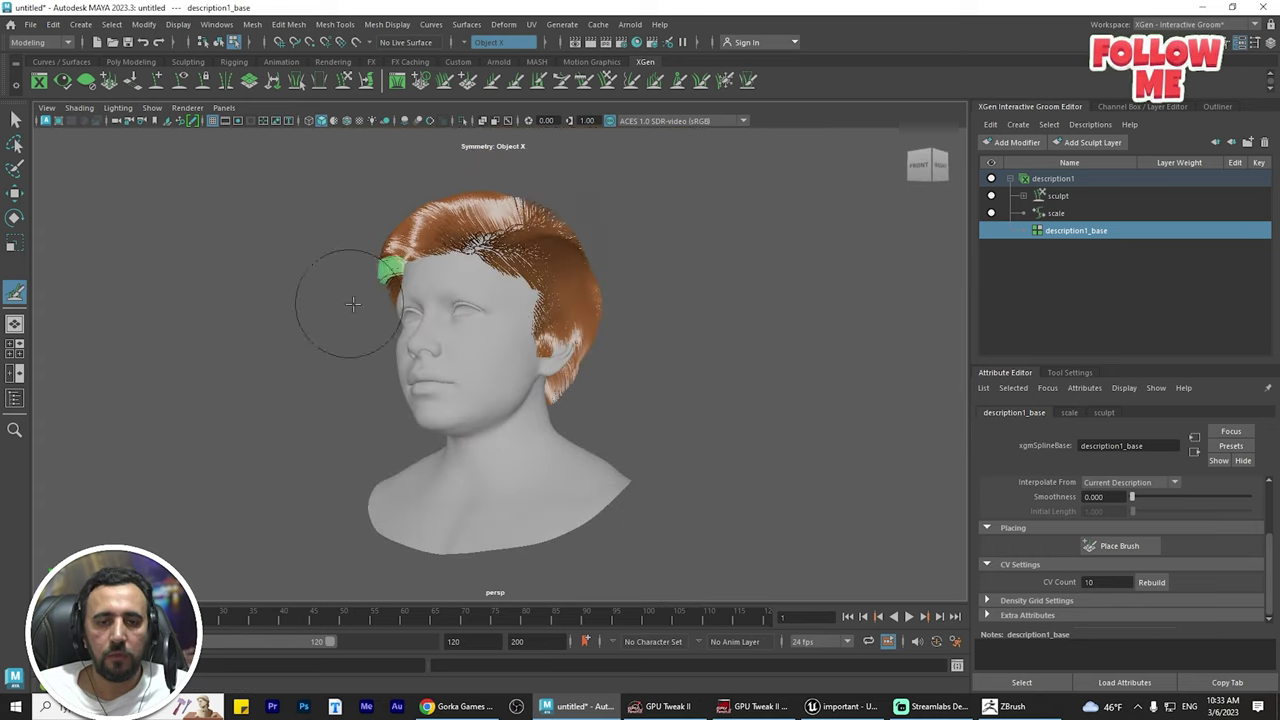
pyautogui.keyDown('alt'); pyautogui.moveTo(353, 304); pyautogui.dragTo(457, 343); pyautogui.keyUp('alt')
pyautogui.scroll(5, 460, 345)
pyautogui.keyDown('alt'); pyautogui.moveTo(655, 485); pyautogui.dragTo(577, 457); pyautogui.keyUp('alt')
pyautogui.keyDown('alt'); pyautogui.moveTo(577, 457); pyautogui.dragTo(680, 472, button='middle'); pyautogui.keyUp('alt')
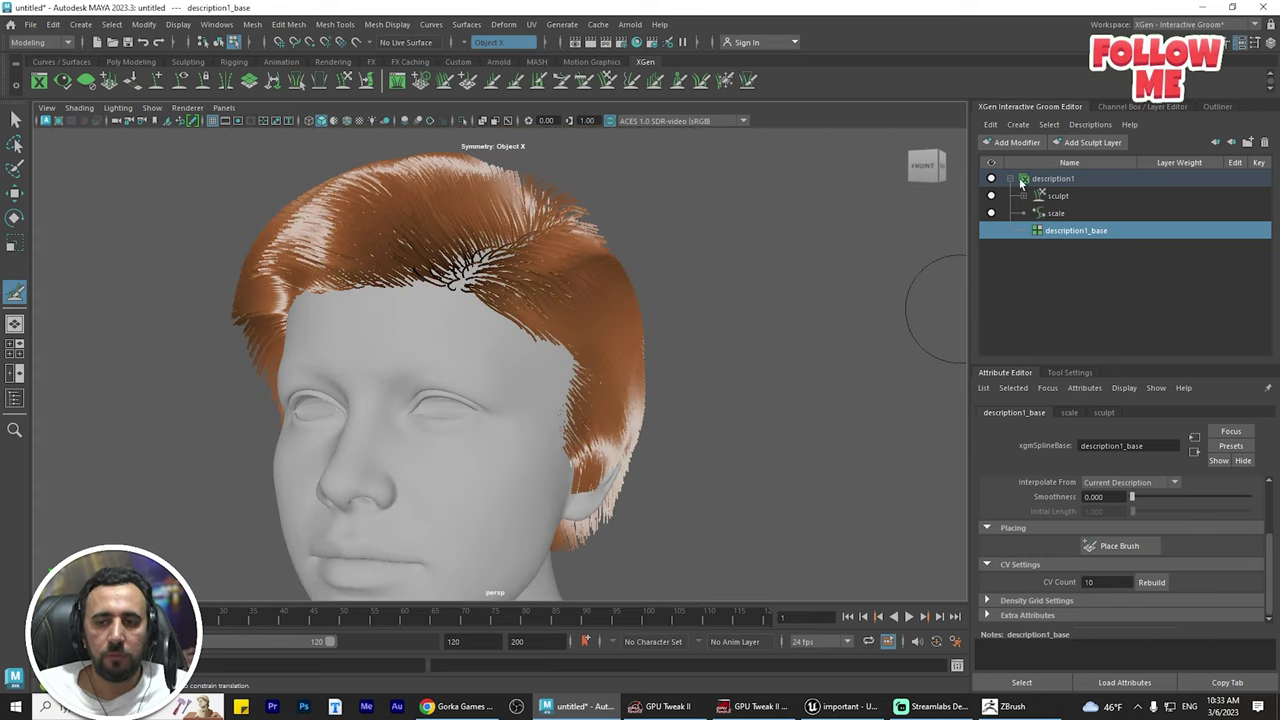
pyautogui.scroll(-3, 508, 271)
pyautogui.keyDown('alt'); pyautogui.moveTo(508, 271); pyautogui.dragTo(665, 325); pyautogui.keyUp('alt')
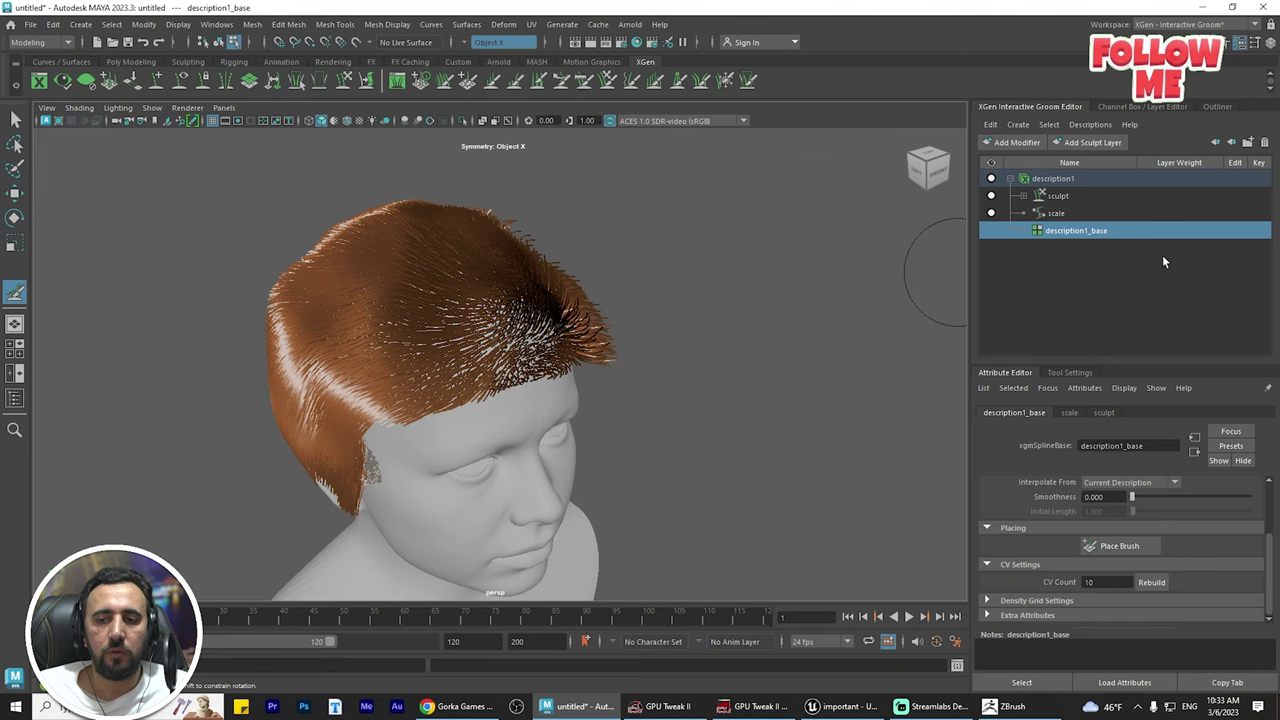
# - Set the Width Scale of description1 to 0.060 to make the hair strands thinner
pyautogui.click(1100, 350)
pyautogui.click(1058, 197)
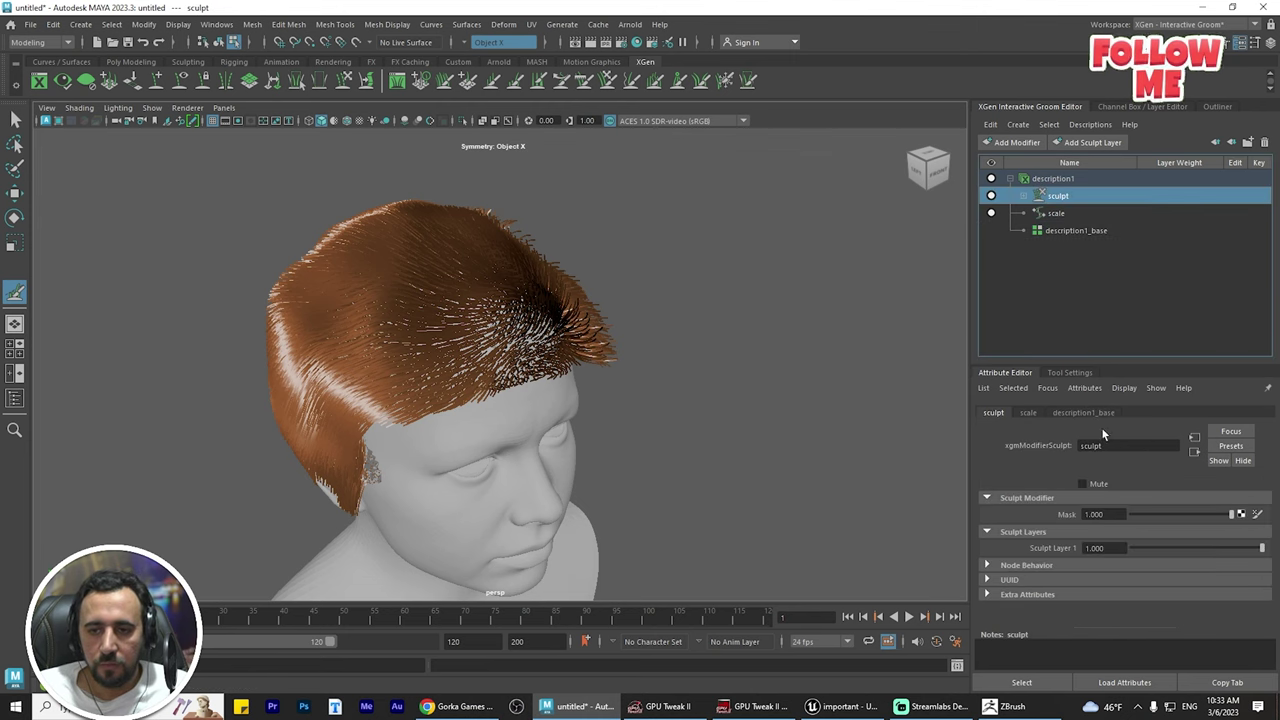
pyautogui.click(1045, 213)
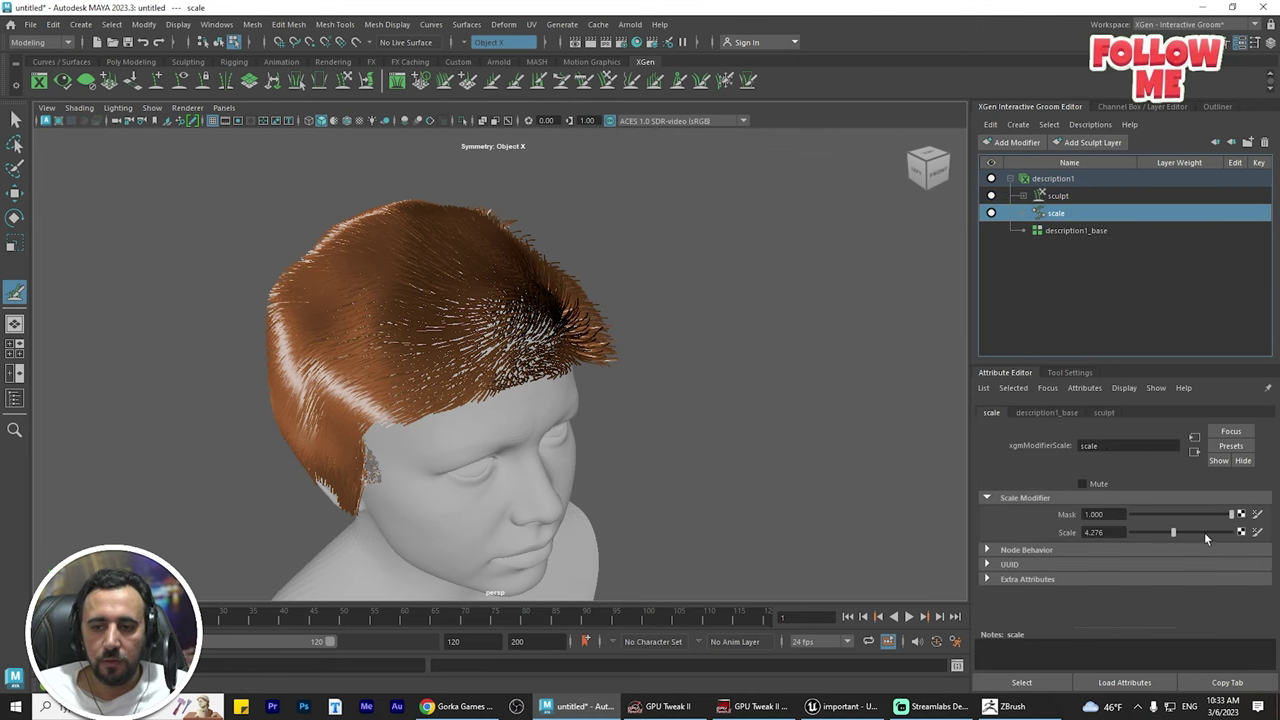
pyautogui.click(1065, 232)
pyautogui.click(1053, 197)
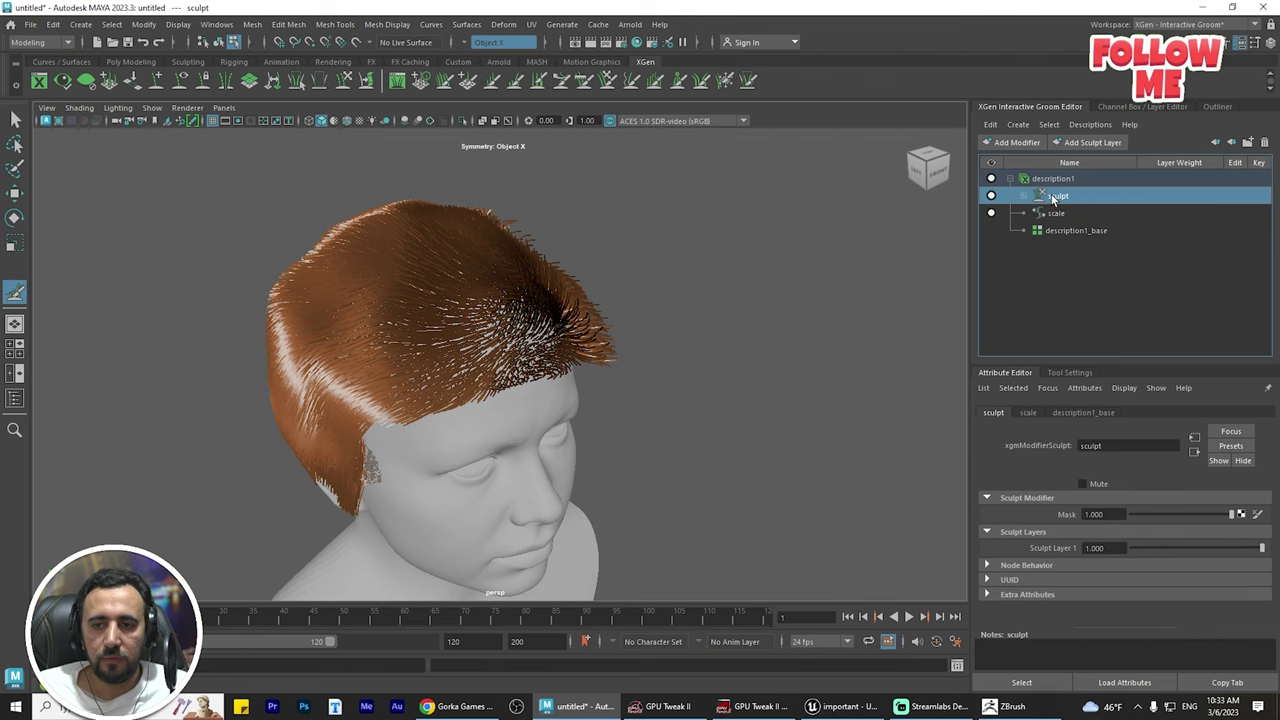
pyautogui.click(1043, 180)
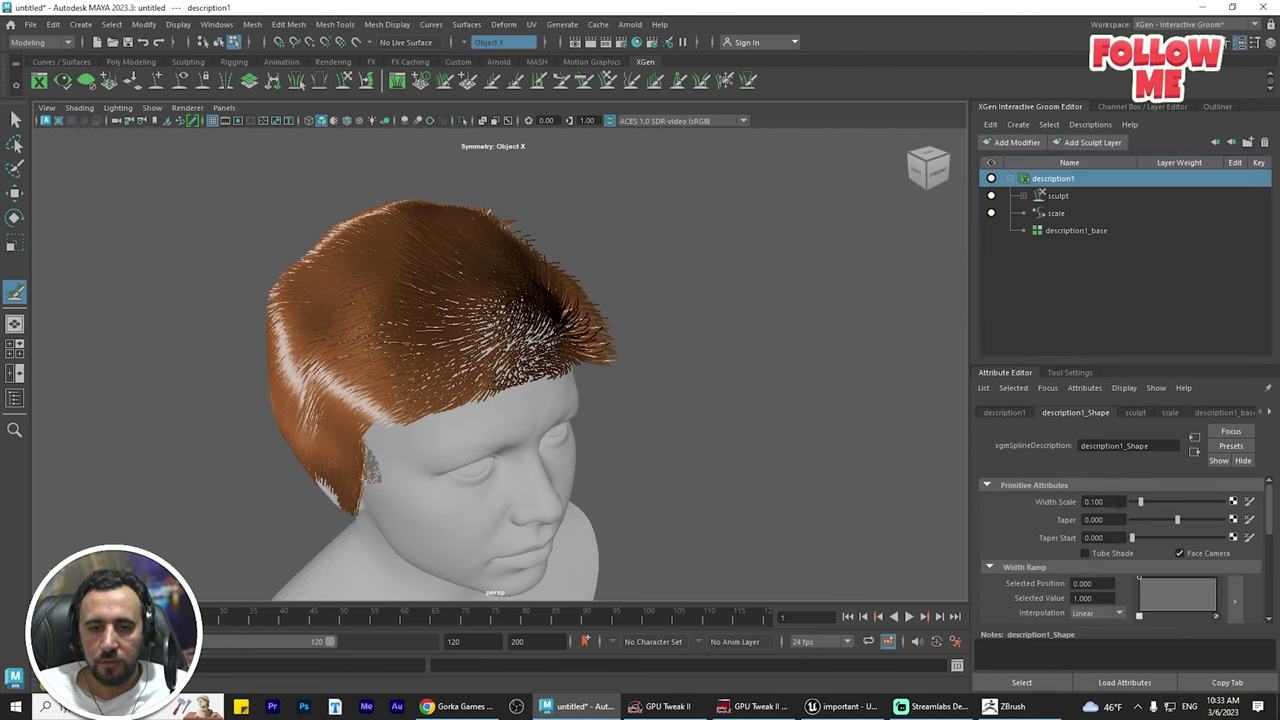
pyautogui.keyDown('ctrl'); pyautogui.moveTo(1118, 502); pyautogui.dragTo(1116, 502); pyautogui.keyUp('ctrl')
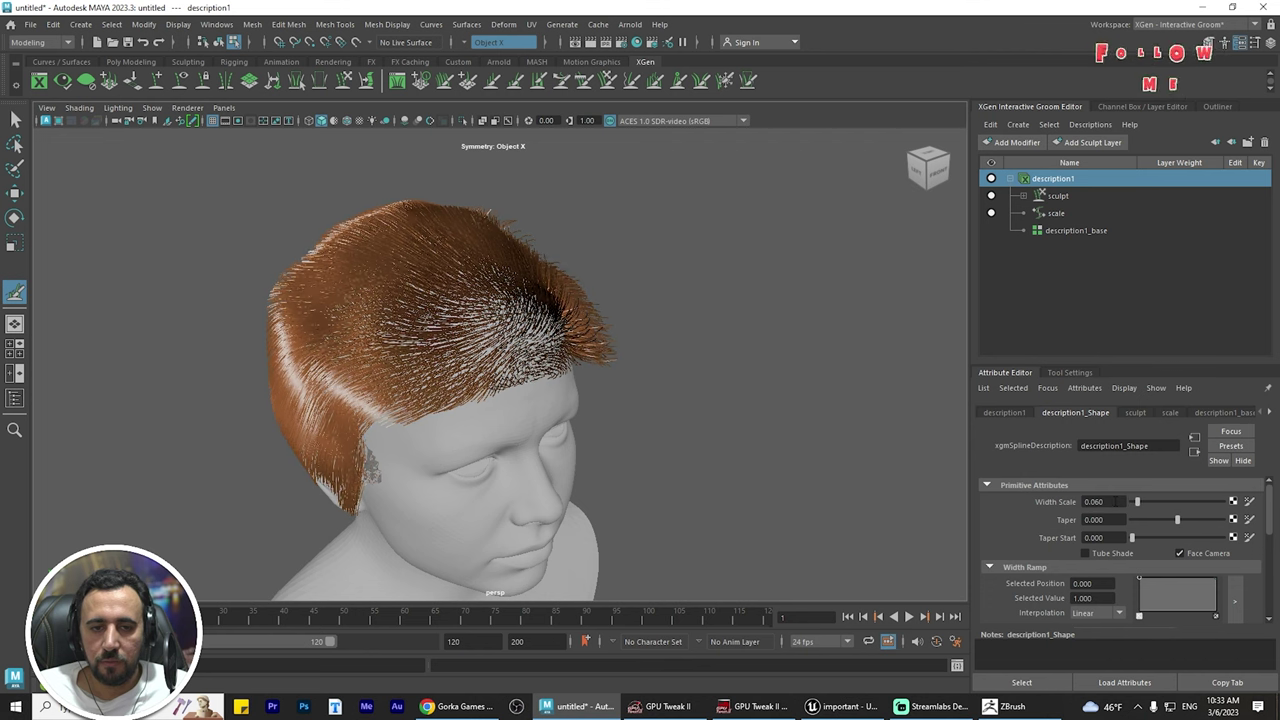
pyautogui.keyDown('alt'); pyautogui.moveTo(463, 323); pyautogui.dragTo(400, 268); pyautogui.keyUp('alt')
pyautogui.keyDown('alt'); pyautogui.moveTo(400, 268); pyautogui.dragTo(670, 413, button='right'); pyautogui.keyUp('alt')
pyautogui.scroll(-5, 670, 413)
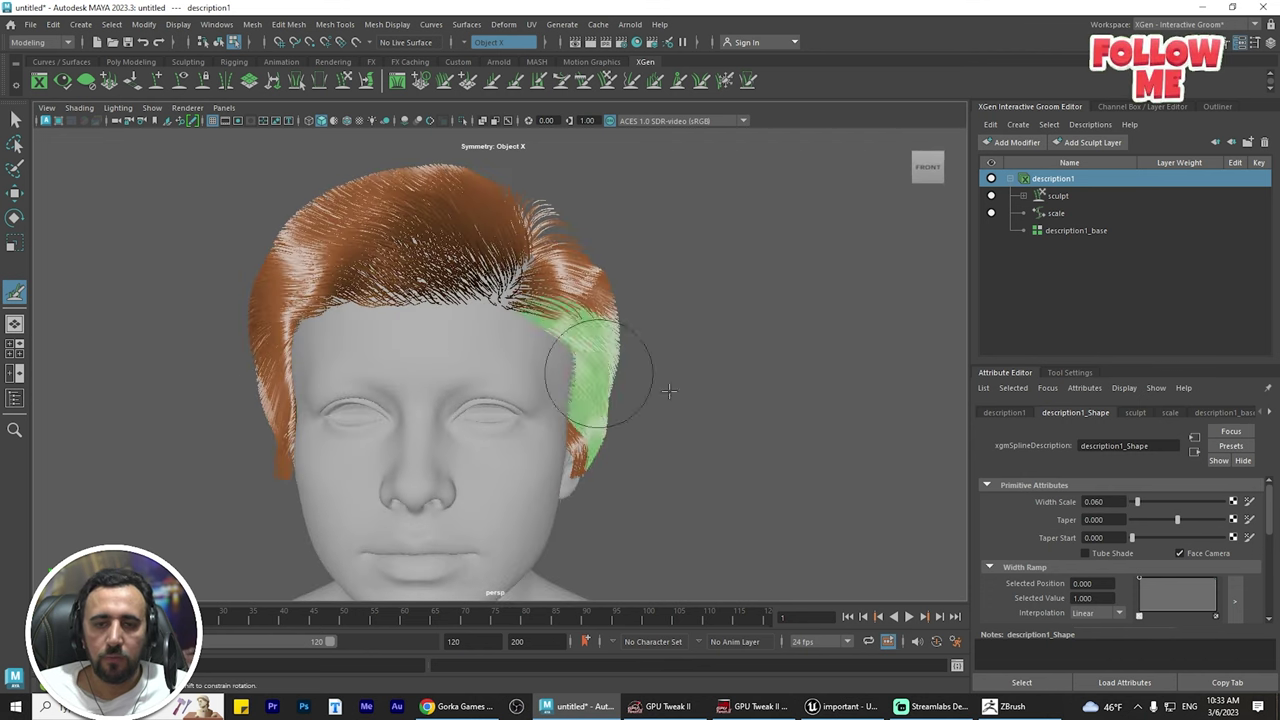
# - Set the Density Multiplier of description1_base to 2.000 to adjust the number of hair strands
pyautogui.click(1058, 231)
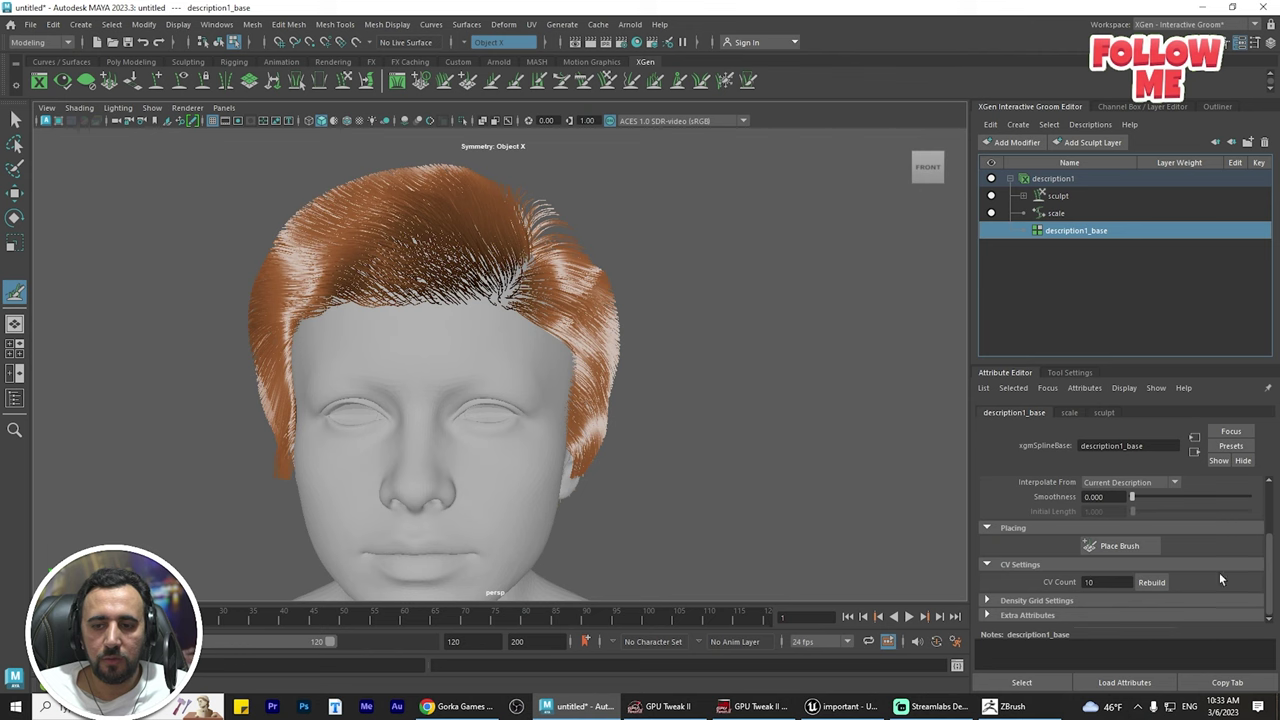
pyautogui.scroll(3, 1219, 572)
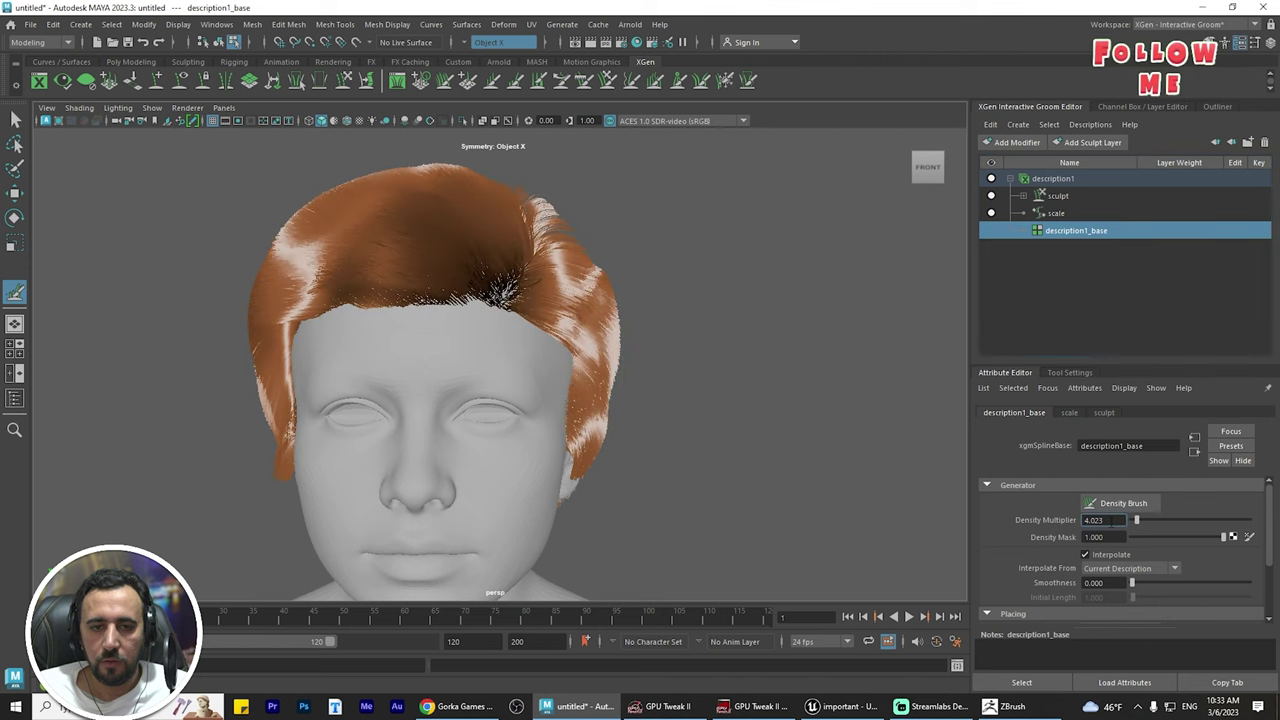
pyautogui.click(1100, 520)
pyautogui.write('2')
pyautogui.press('Return')
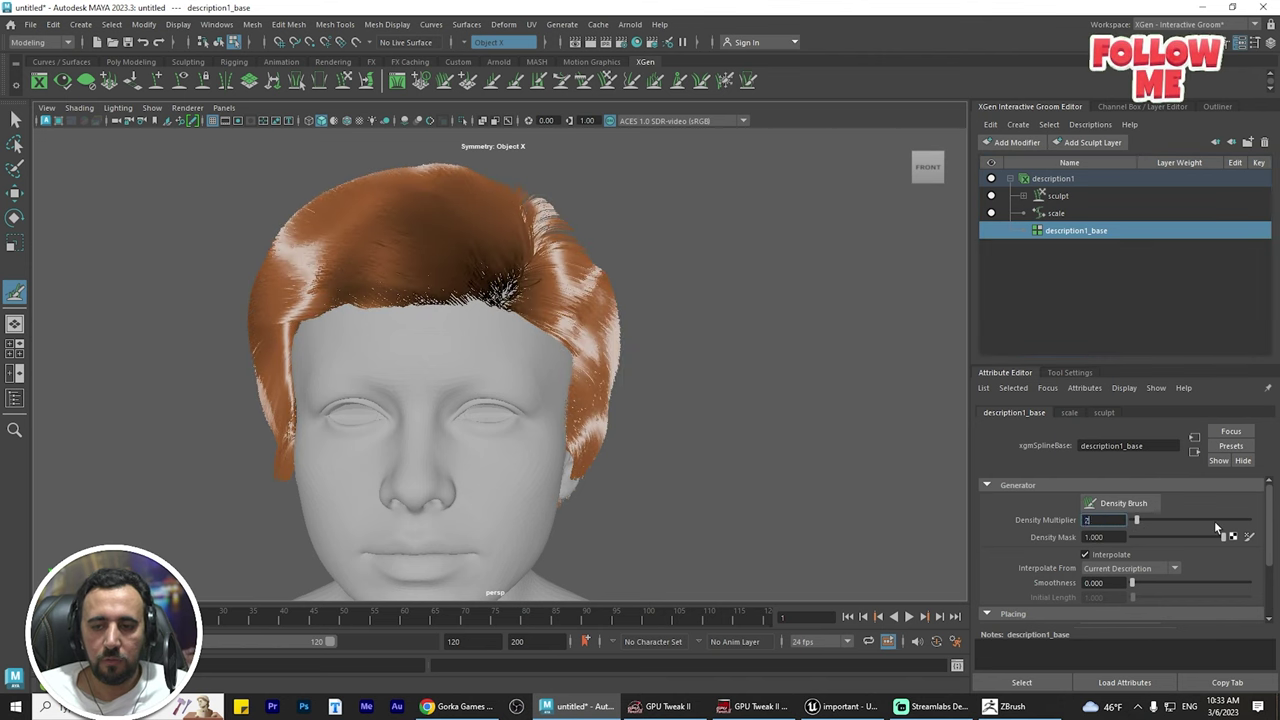
pyautogui.keyDown('alt'); pyautogui.moveTo(470, 220); pyautogui.dragTo(537, 286); pyautogui.keyUp('alt')
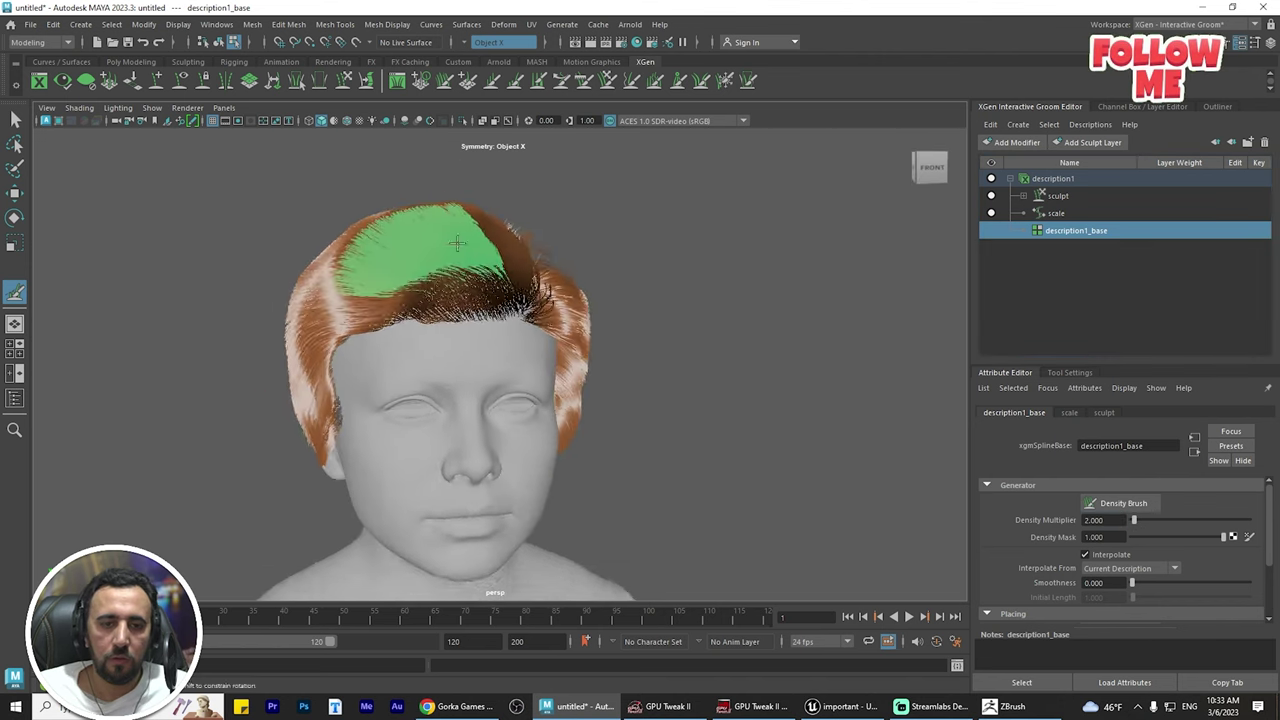
pyautogui.keyDown('alt'); pyautogui.moveTo(537, 286); pyautogui.dragTo(650, 288, button='right'); pyautogui.keyUp('alt')
pyautogui.moveTo(646, 300)
pyautogui.keyDown('alt'); pyautogui.mouseDown()
pyautogui.moveTo(555, 247)
pyautogui.moveTo(666, 229)
pyautogui.moveTo(557, 300)
pyautogui.moveTo(486, 286)
pyautogui.moveTo(519, 267)
pyautogui.moveTo(644, 275)
pyautogui.mouseUp(); pyautogui.keyUp('alt')
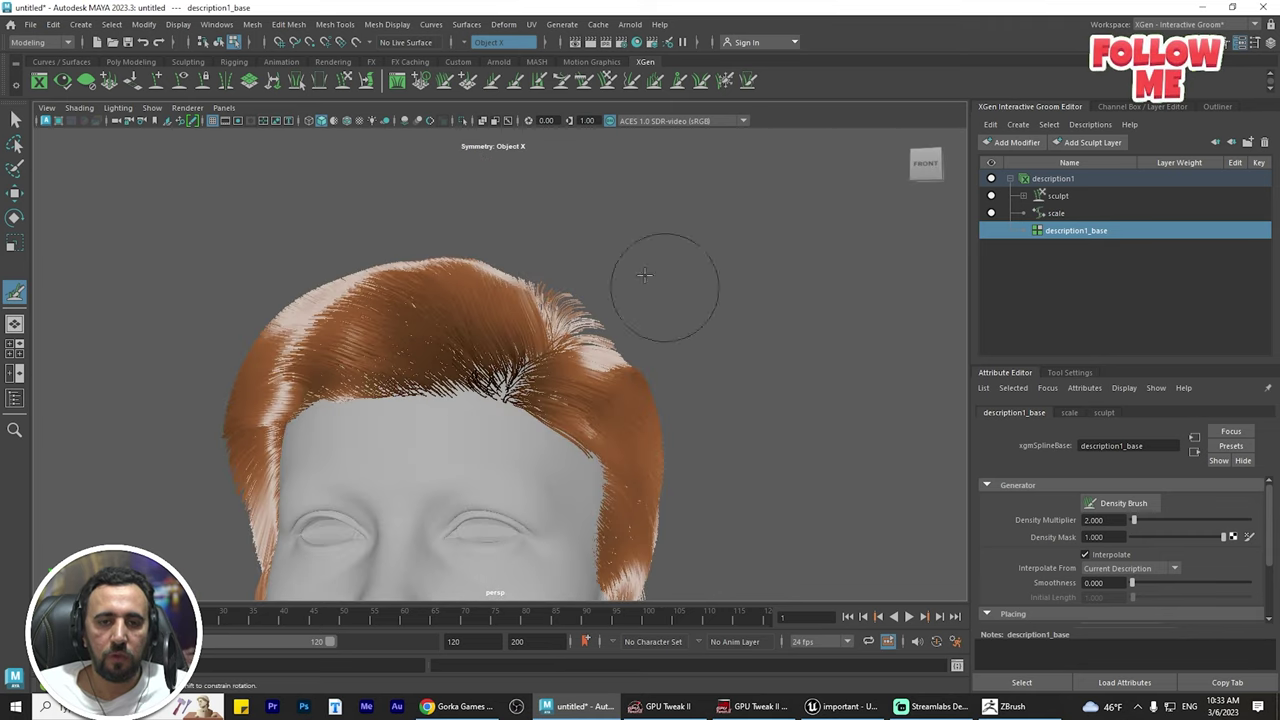
# - Activate the Comb brush for the groom
pyautogui.click(585, 82)
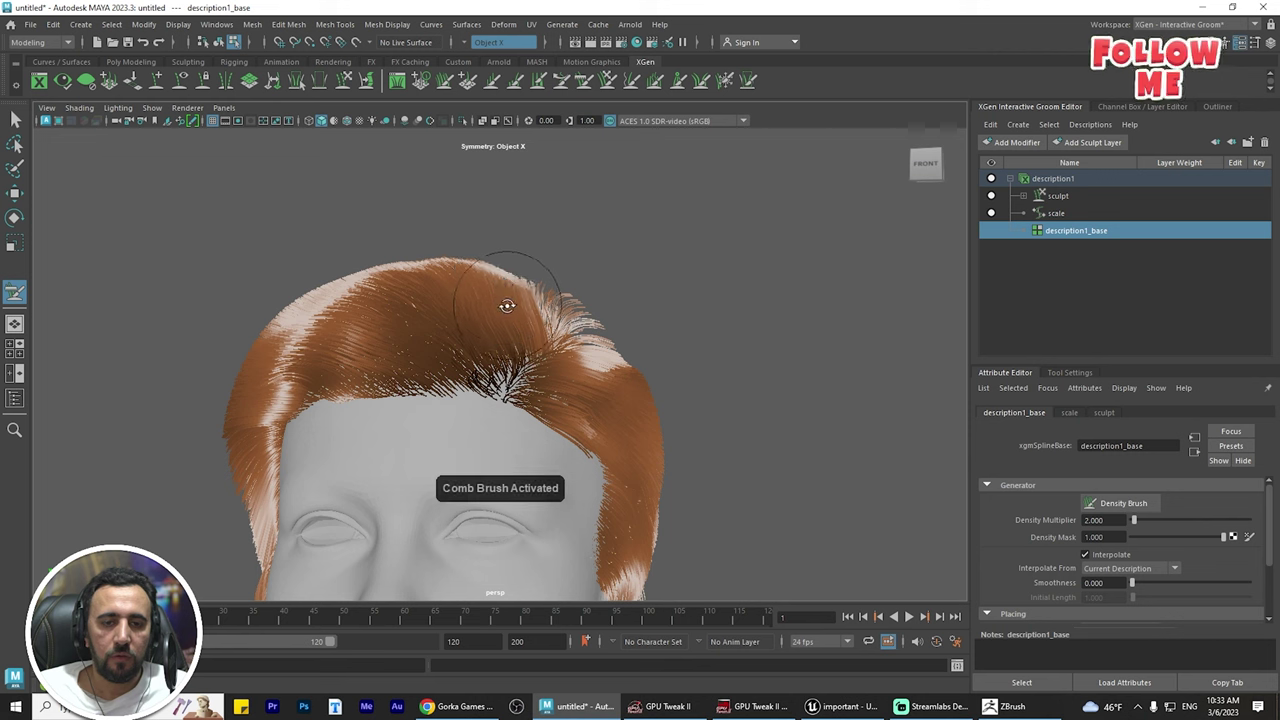
pyautogui.moveTo(507, 305)
pyautogui.keyDown('alt'); pyautogui.mouseDown()
pyautogui.moveTo(524, 333)
pyautogui.moveTo(563, 294)
pyautogui.moveTo(600, 206)
pyautogui.moveTo(471, 262)
pyautogui.moveTo(554, 290)
pyautogui.mouseUp(); pyautogui.keyUp('alt')
pyautogui.keyDown('alt'); pyautogui.moveTo(554, 291); pyautogui.dragTo(638, 254, button='middle'); pyautogui.keyUp('alt')
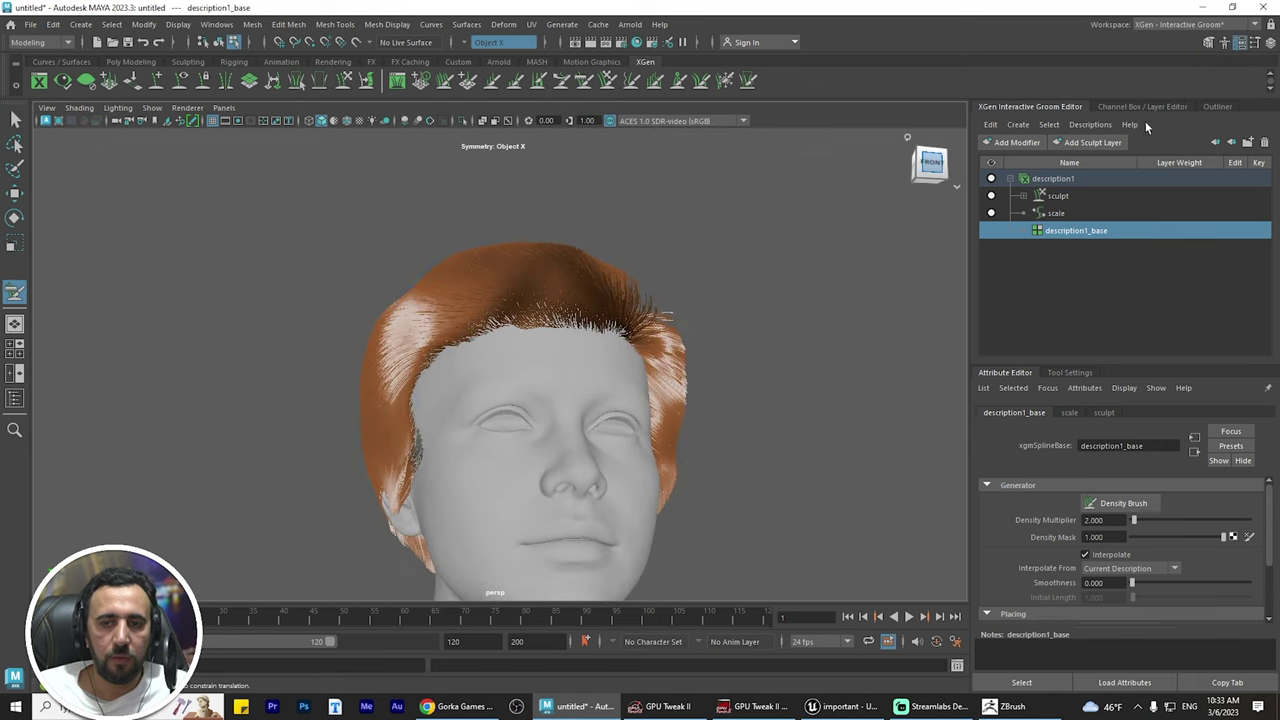
# - Add a Noise modifier to description1 and check its effect on the hair around the parting
pyautogui.click(1018, 142)
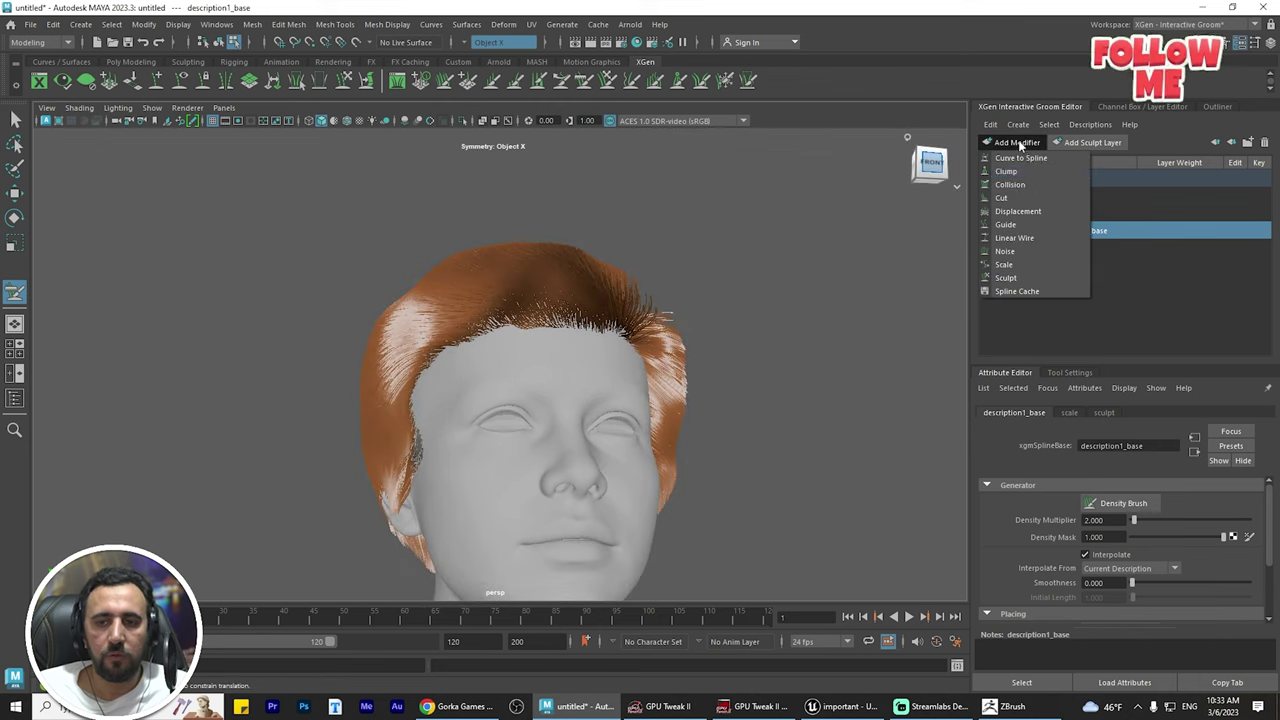
pyautogui.click(1005, 251)
pyautogui.keyDown('alt'); pyautogui.moveTo(643, 293); pyautogui.dragTo(686, 314, button='right'); pyautogui.keyUp('alt')
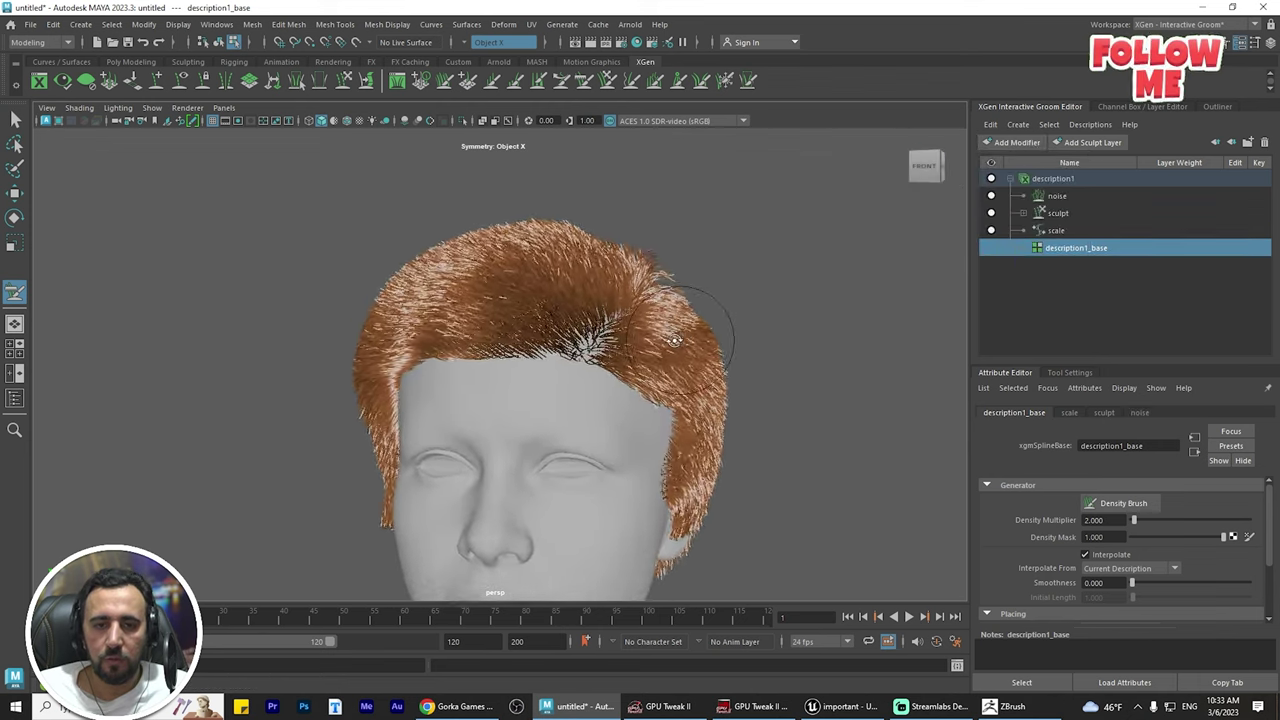
pyautogui.keyDown('alt'); pyautogui.moveTo(686, 314); pyautogui.dragTo(600, 410); pyautogui.keyUp('alt')
pyautogui.keyDown('alt'); pyautogui.moveTo(600, 410); pyautogui.dragTo(714, 460, button='right'); pyautogui.keyUp('alt')
pyautogui.keyDown('alt'); pyautogui.moveTo(714, 460); pyautogui.dragTo(620, 380); pyautogui.keyUp('alt')
pyautogui.moveTo(503, 333)
pyautogui.mouseDown()
pyautogui.moveTo(443, 374)
pyautogui.moveTo(412, 358)
pyautogui.mouseUp()
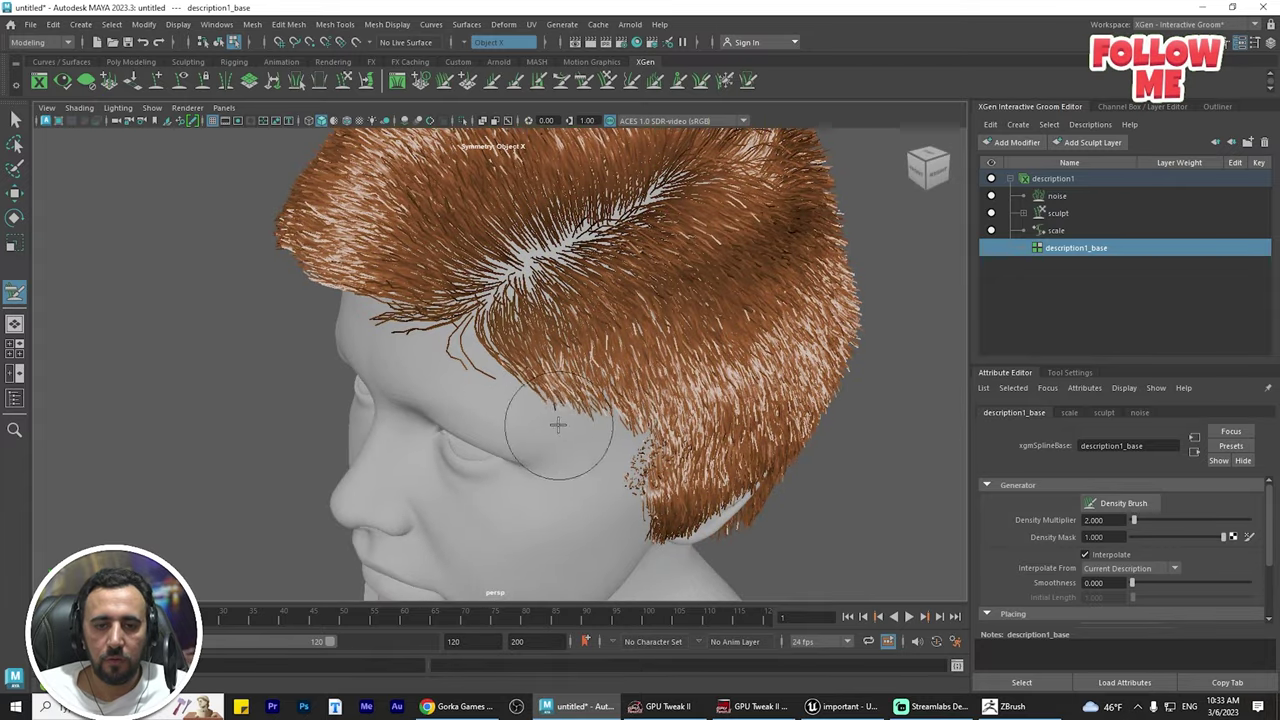
pyautogui.click(924, 176)
# - Set the noise modifier's Mask to 0.837, Frequency to 2.741 and Magnitude to 1.333
pyautogui.click(1058, 195)
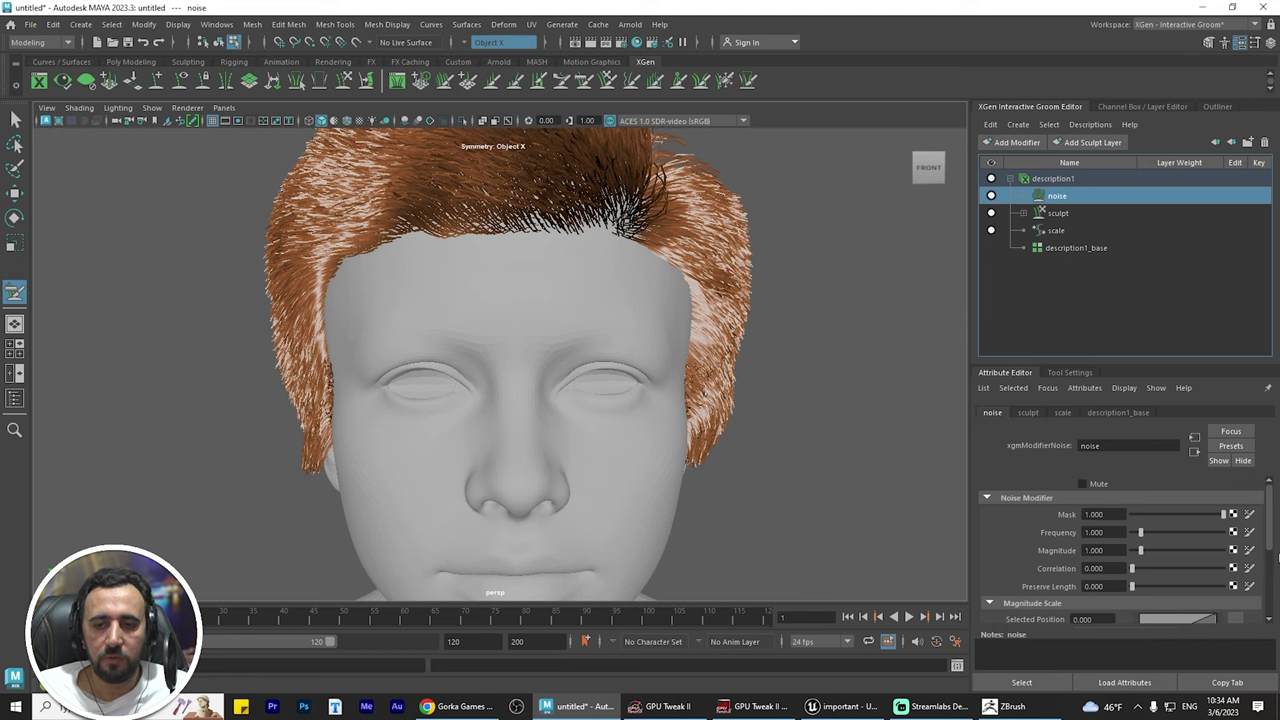
pyautogui.click(1208, 516)
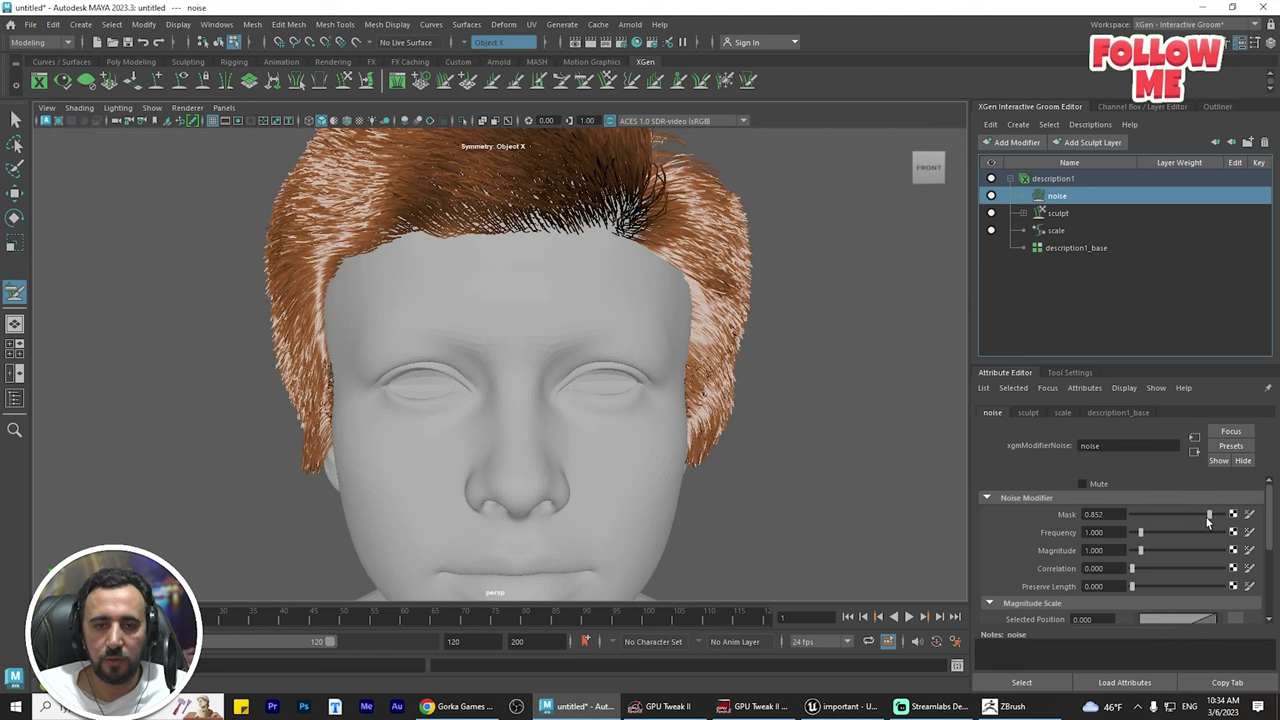
pyautogui.moveTo(1206, 518); pyautogui.dragTo(1145, 554)
pyautogui.scroll(-6, 500, 325)
pyautogui.keyDown('alt'); pyautogui.moveTo(500, 325); pyautogui.dragTo(623, 337); pyautogui.keyUp('alt')
pyautogui.scroll(3, 609, 428)
pyautogui.keyDown('alt'); pyautogui.moveTo(436, 420); pyautogui.dragTo(516, 411); pyautogui.keyUp('alt')
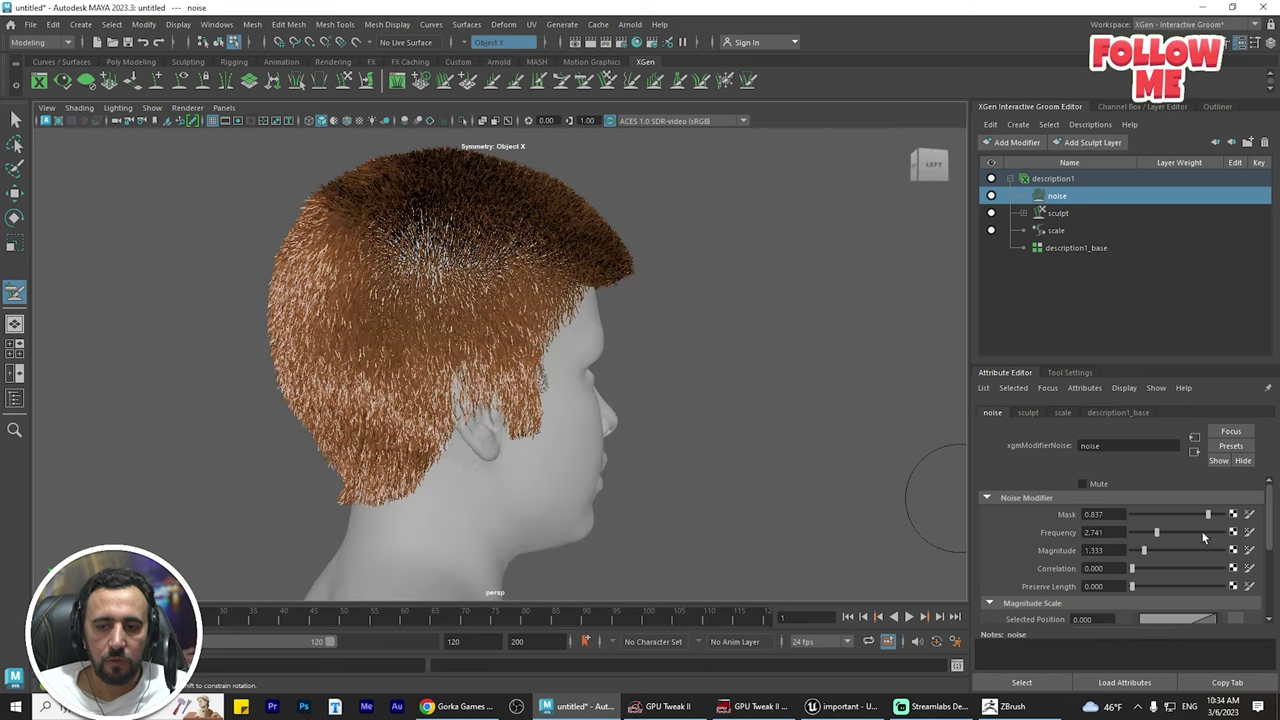
# - Lower the noise modifier's Frequency to 0.593 and its Magnitude to 1.111 for softer strands
pyautogui.moveTo(1157, 532); pyautogui.dragTo(1136, 530)
pyautogui.keyDown('alt'); pyautogui.moveTo(657, 429); pyautogui.dragTo(501, 446); pyautogui.keyUp('alt')
pyautogui.moveTo(1145, 552)
pyautogui.mouseDown()
pyautogui.moveTo(1133, 552)
pyautogui.moveTo(1143, 557)
pyautogui.mouseUp()
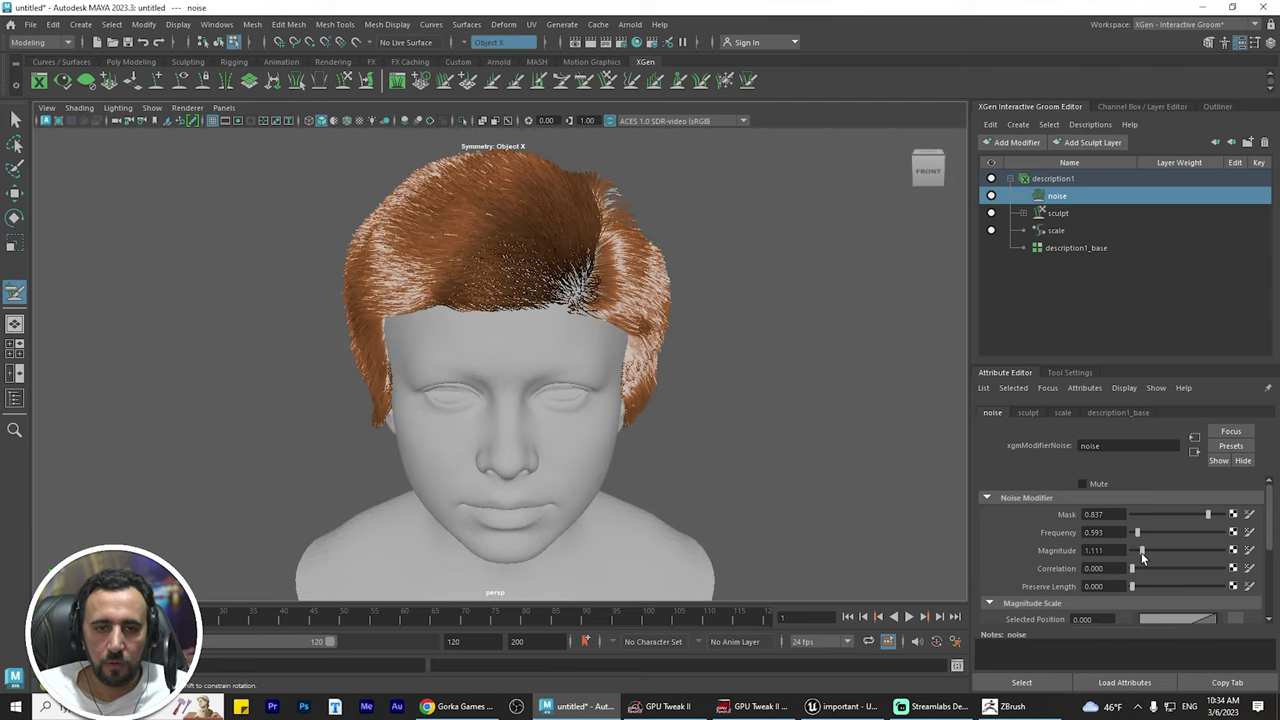
pyautogui.moveTo(707, 368)
pyautogui.keyDown('alt'); pyautogui.mouseDown()
pyautogui.moveTo(611, 352)
pyautogui.moveTo(601, 409)
pyautogui.mouseUp(); pyautogui.keyUp('alt')
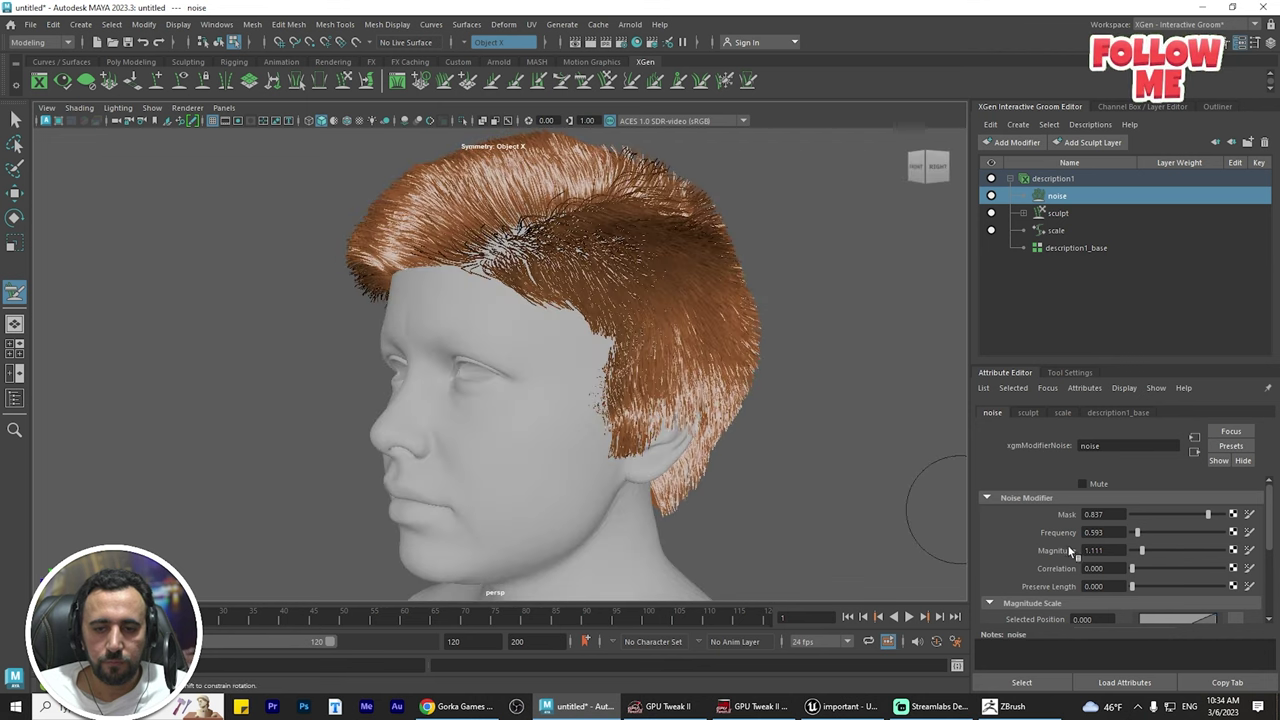
# - Set the noise modifier's Correlation to 19.259 and check the hair around the parting
pyautogui.moveTo(1132, 568); pyautogui.dragTo(1149, 569)
pyautogui.keyDown('alt'); pyautogui.moveTo(591, 385); pyautogui.dragTo(700, 400); pyautogui.keyUp('alt')
pyautogui.keyDown('alt'); pyautogui.moveTo(700, 400); pyautogui.dragTo(539, 315, button='right'); pyautogui.keyUp('alt')
pyautogui.keyDown('alt'); pyautogui.moveTo(538, 315); pyautogui.dragTo(583, 357); pyautogui.keyUp('alt')
pyautogui.scroll(2, 566, 420)
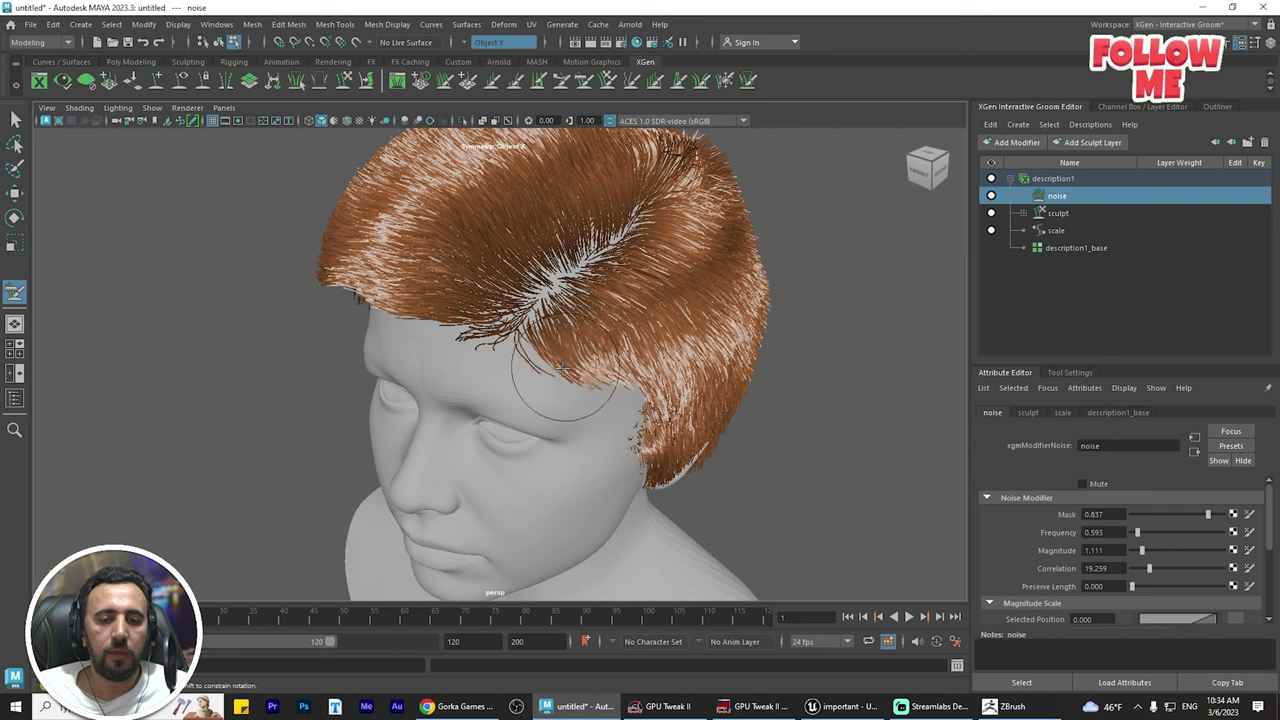
pyautogui.moveTo(700, 399)
pyautogui.keyDown('alt'); pyautogui.mouseDown()
pyautogui.moveTo(555, 331)
pyautogui.moveTo(603, 363)
pyautogui.moveTo(643, 326)
pyautogui.mouseUp(); pyautogui.keyUp('alt')
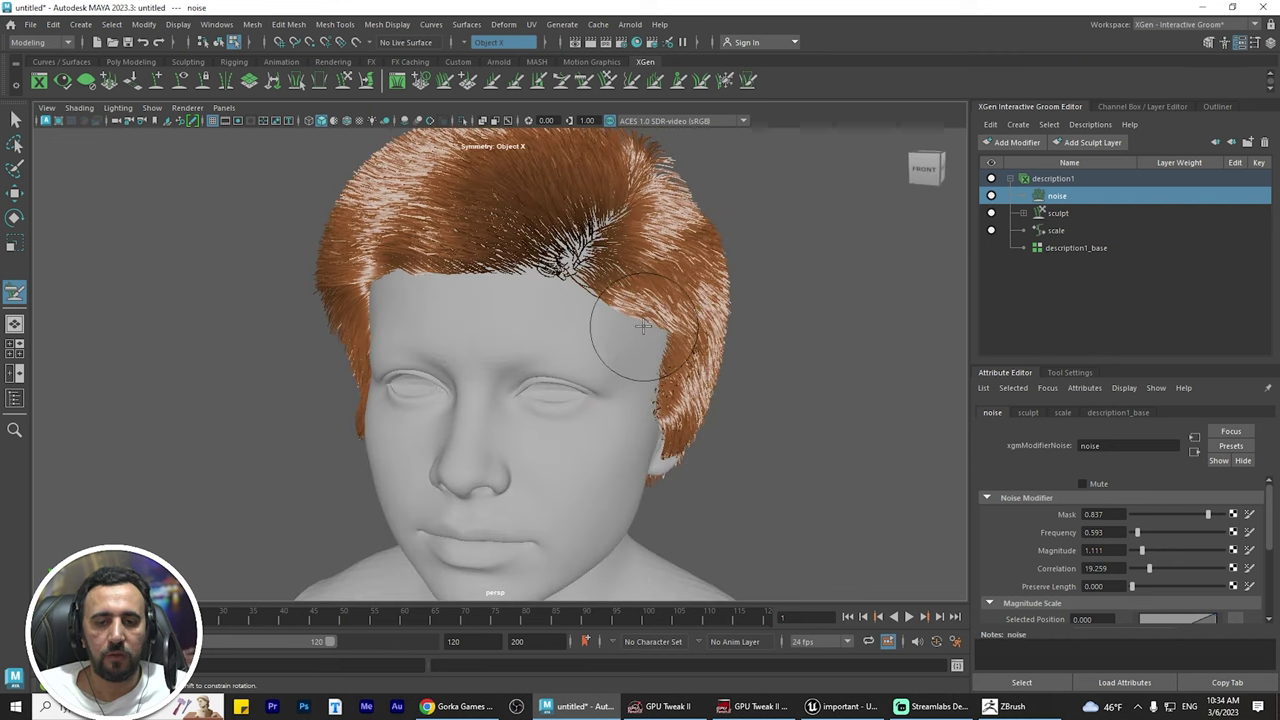
# - Examine the hairstyle with noise applied from the front and the side of the head
pyautogui.click(1017, 142)
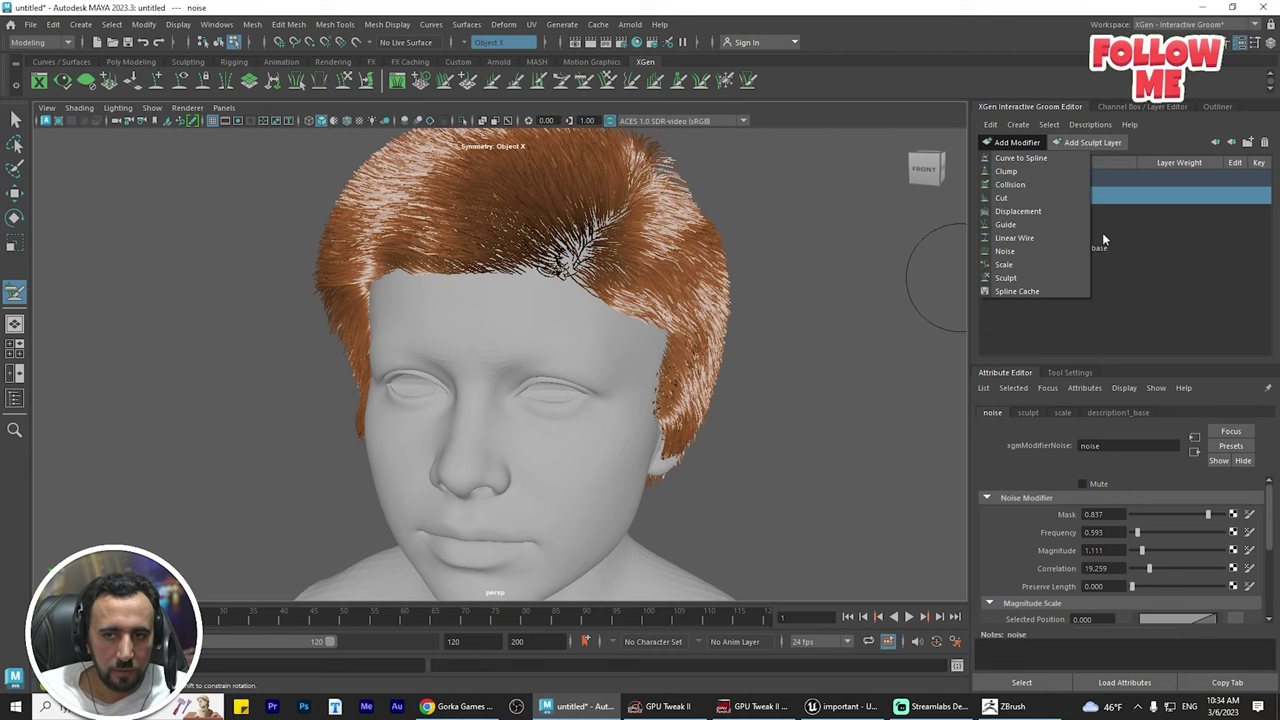
pyautogui.click(929, 327)
pyautogui.keyDown('alt'); pyautogui.moveTo(618, 482); pyautogui.dragTo(409, 323, button='right'); pyautogui.keyUp('alt')
pyautogui.keyDown('alt'); pyautogui.moveTo(409, 323); pyautogui.dragTo(504, 341); pyautogui.keyUp('alt')
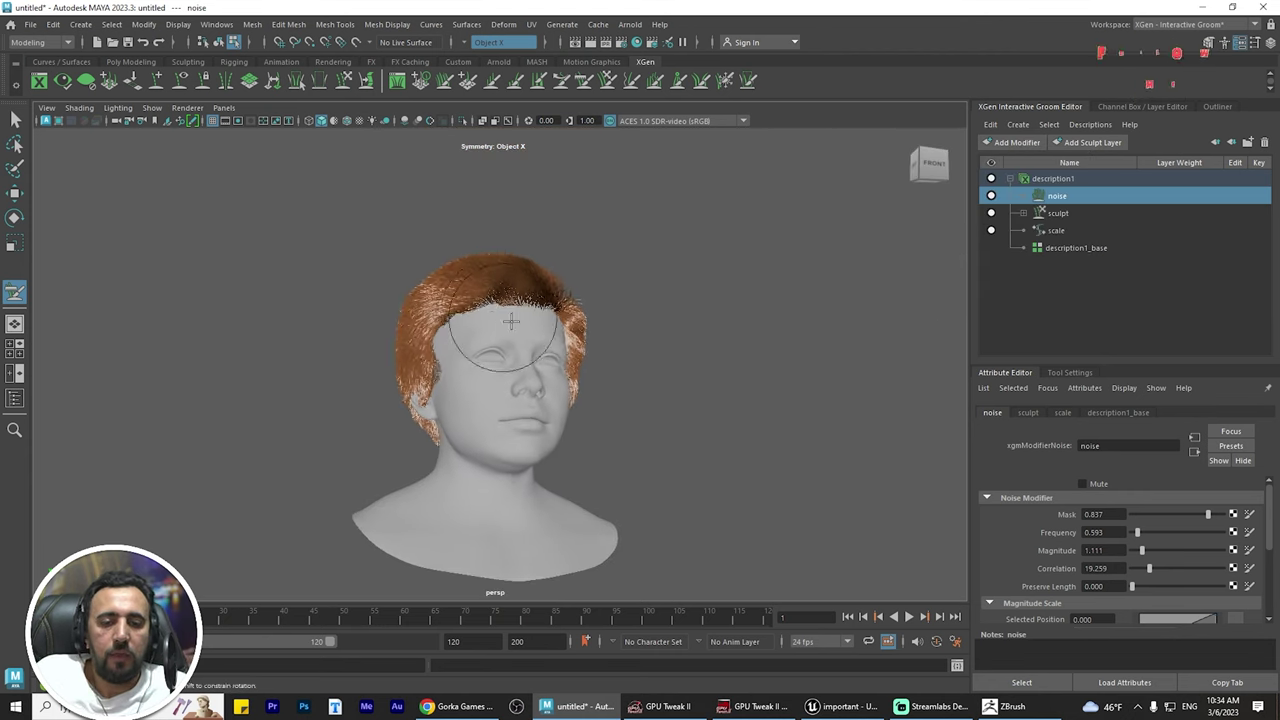
pyautogui.keyDown('alt'); pyautogui.moveTo(527, 362); pyautogui.dragTo(618, 318, button='middle'); pyautogui.keyUp('alt')
pyautogui.keyDown('alt'); pyautogui.moveTo(618, 318); pyautogui.dragTo(642, 376, button='right'); pyautogui.keyUp('alt')
pyautogui.keyDown('alt'); pyautogui.moveTo(642, 376); pyautogui.dragTo(671, 394); pyautogui.keyUp('alt')
pyautogui.keyDown('alt'); pyautogui.moveTo(548, 390); pyautogui.dragTo(603, 428, button='right'); pyautogui.keyUp('alt')
pyautogui.keyDown('alt'); pyautogui.moveTo(603, 428); pyautogui.dragTo(667, 437); pyautogui.keyUp('alt')
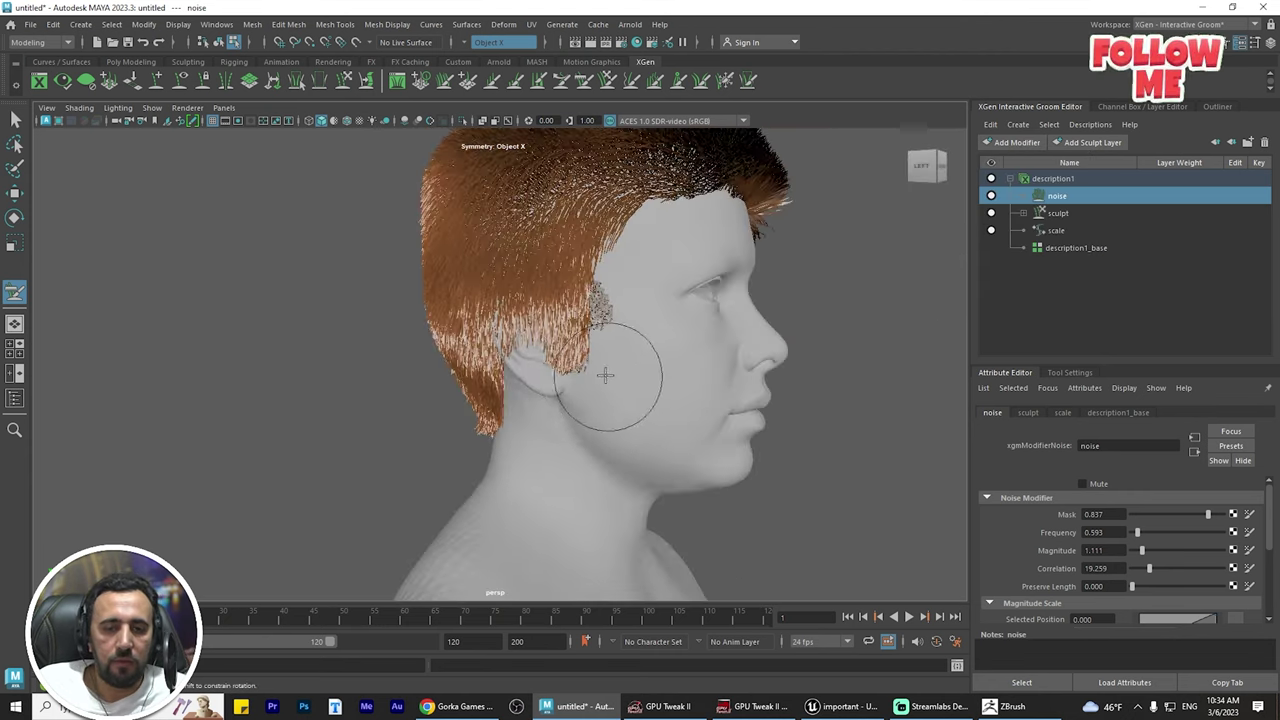
pyautogui.keyDown('alt'); pyautogui.moveTo(531, 361); pyautogui.dragTo(612, 356, button='right'); pyautogui.keyUp('alt')
pyautogui.moveTo(630, 335)
pyautogui.mouseDown()
pyautogui.moveTo(566, 318)
pyautogui.moveTo(599, 339)
pyautogui.moveTo(586, 357)
pyautogui.moveTo(540, 320)
pyautogui.moveTo(520, 290)
pyautogui.moveTo(528, 280)
pyautogui.moveTo(488, 408)
pyautogui.mouseUp()
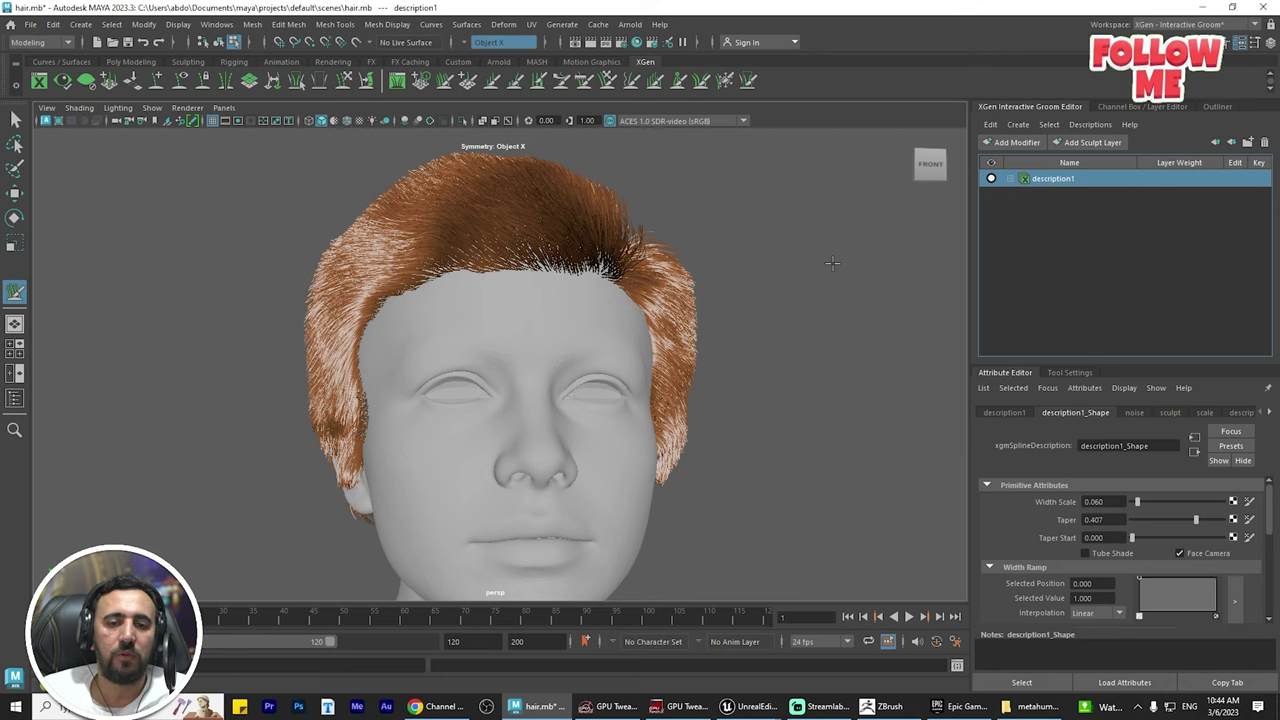
# - Export the description1 groom as an Alembic cache named hair_final2 in the metahuman folder
pyautogui.keyDown('alt'); pyautogui.moveTo(832, 263); pyautogui.dragTo(830, 300); pyautogui.keyUp('alt')
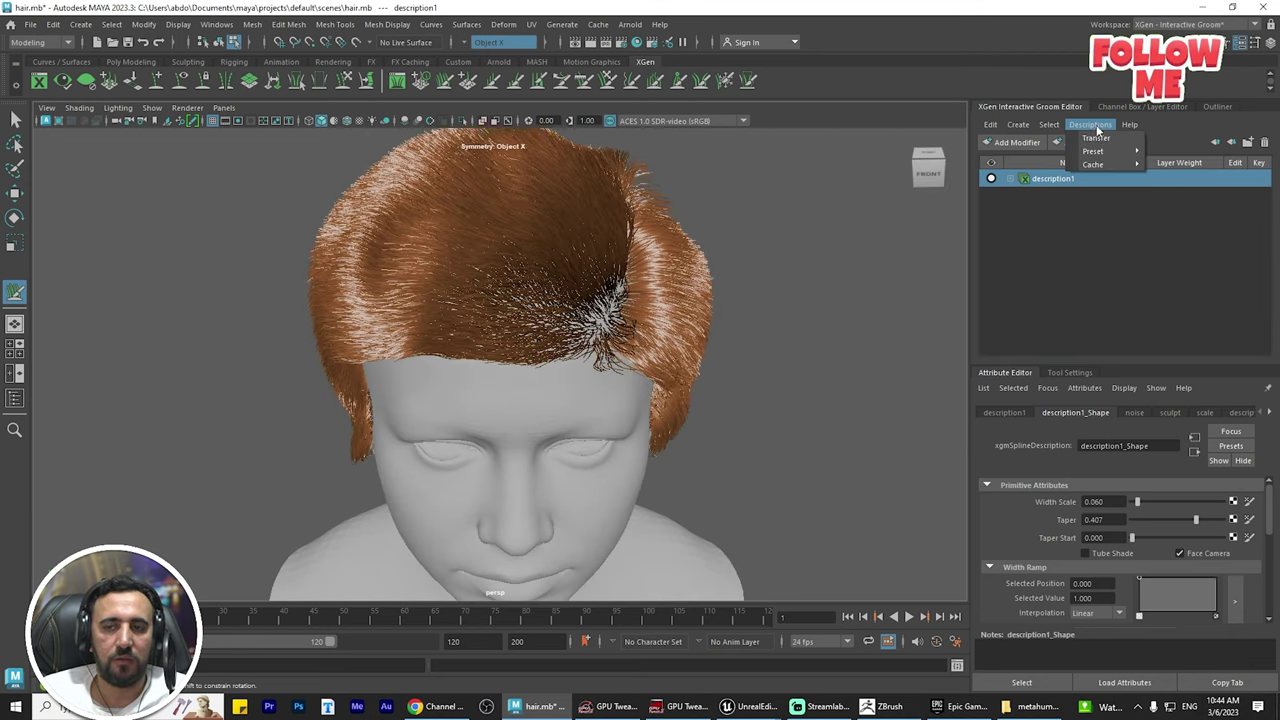
pyautogui.moveTo(1100, 164)
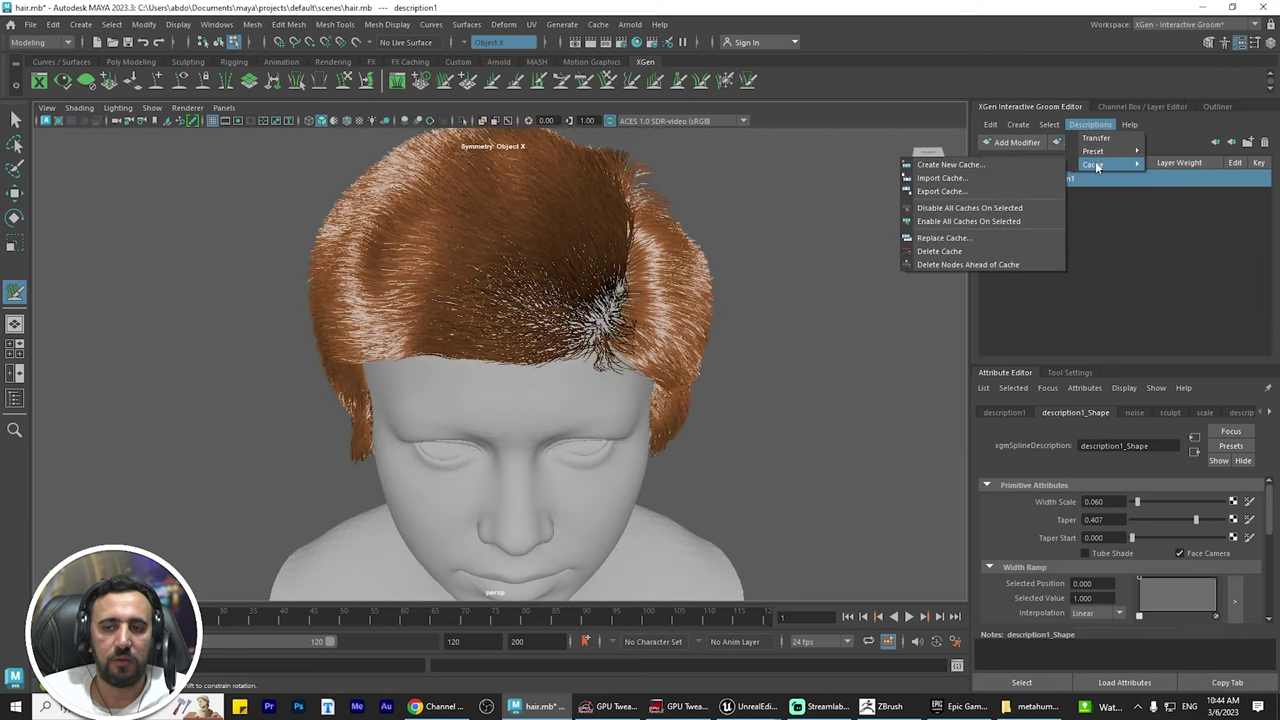
pyautogui.click(948, 192)
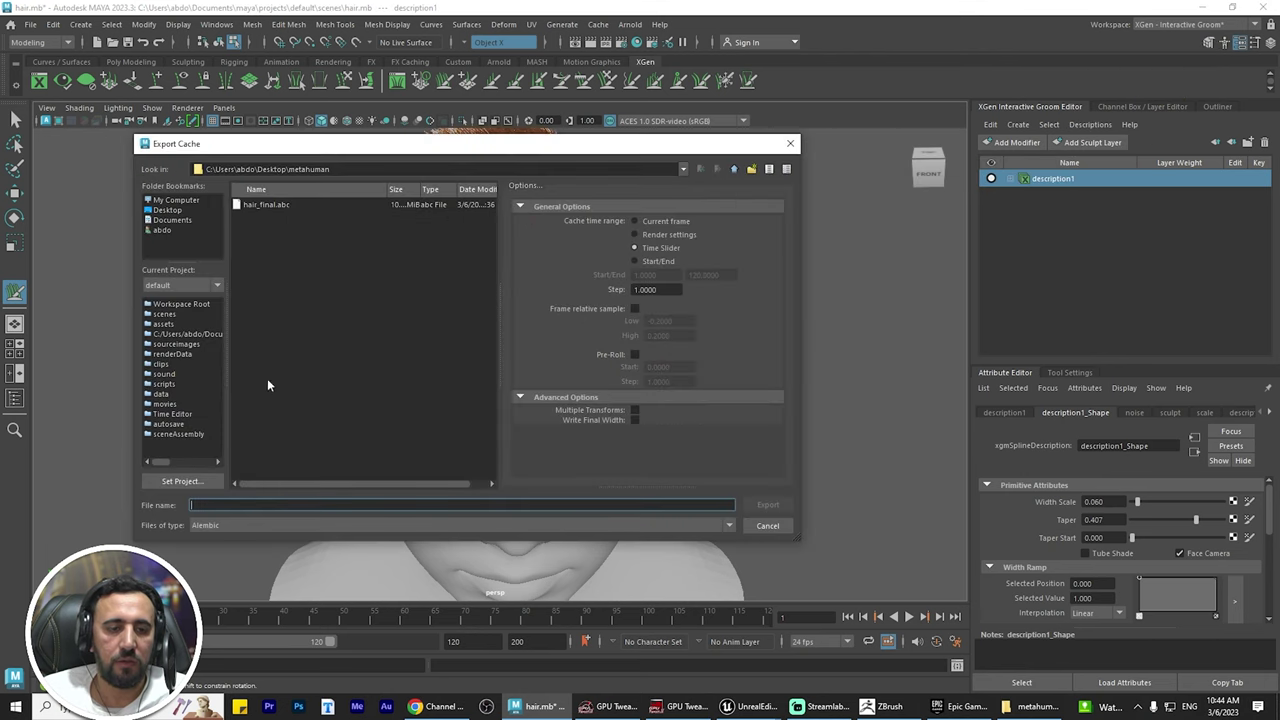
pyautogui.write('hair')
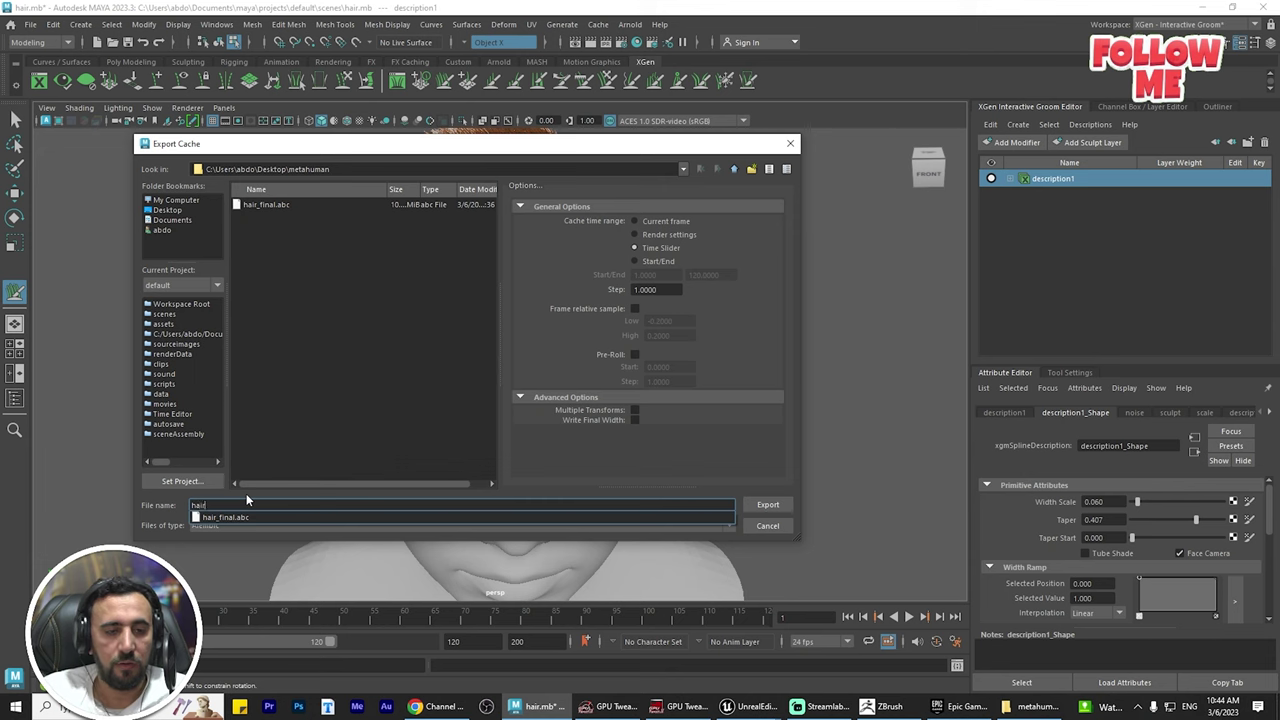
pyautogui.write('_final2')
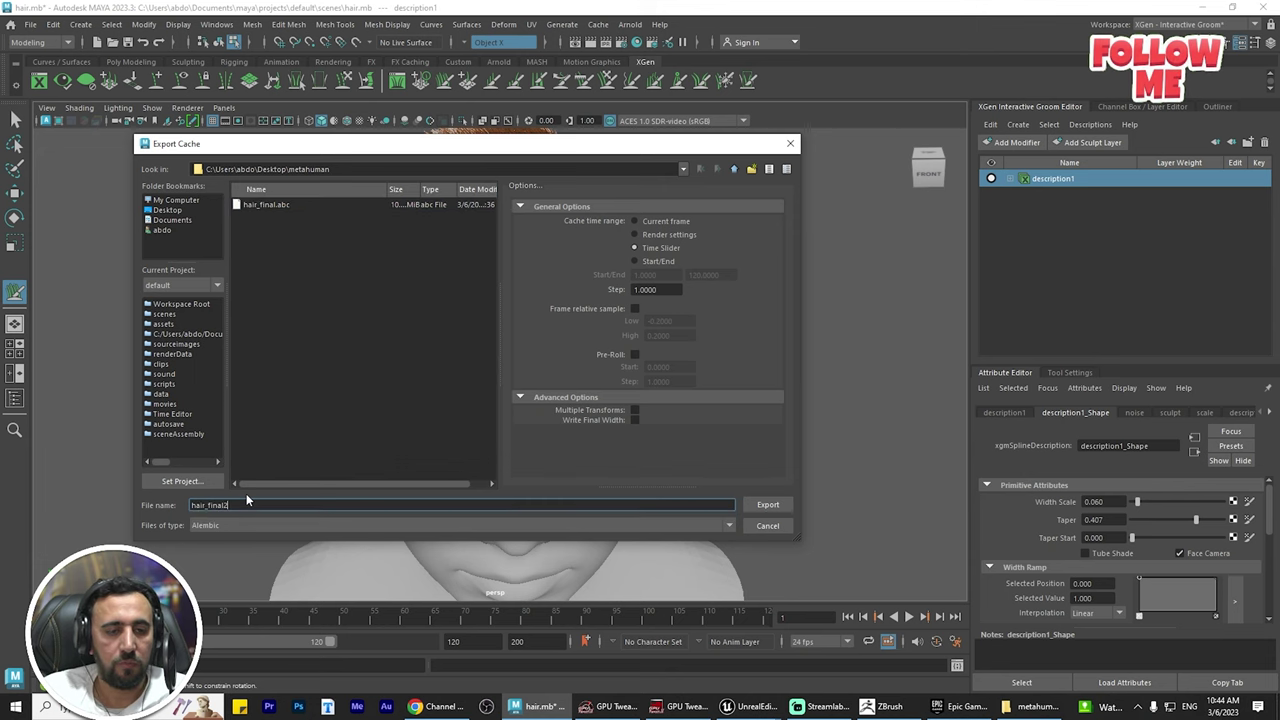
pyautogui.click(772, 505)
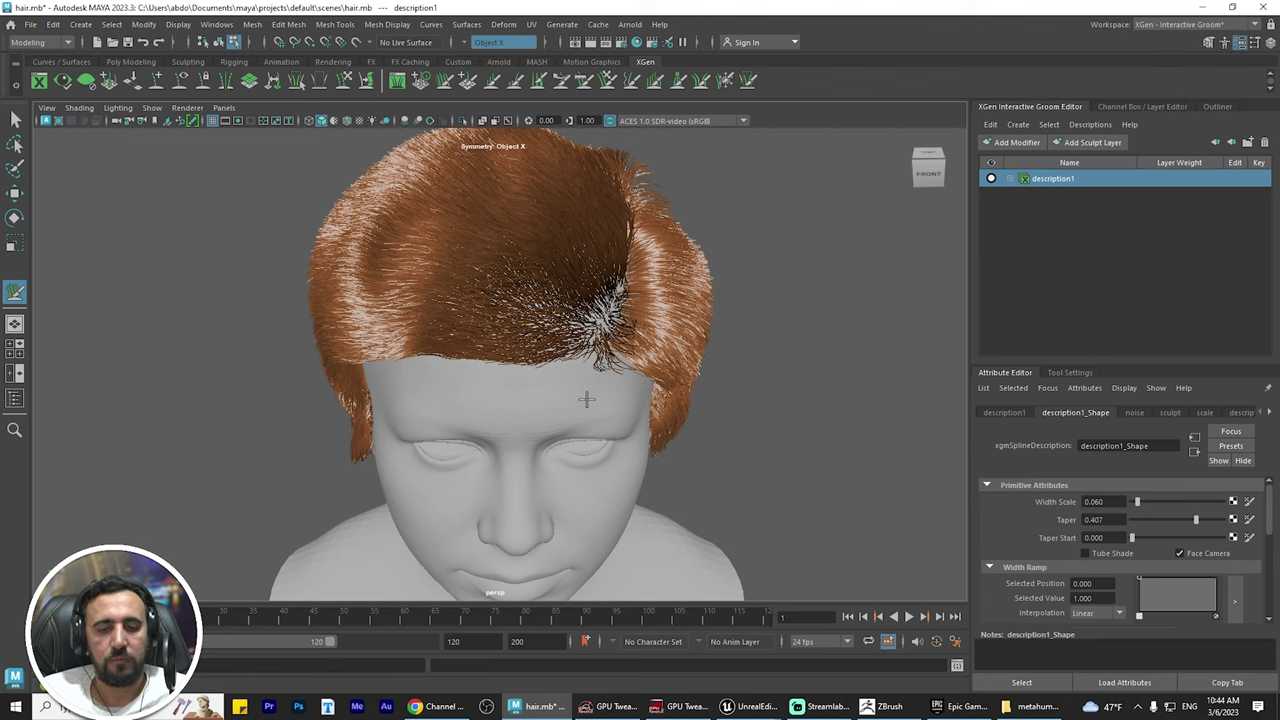
# - Switch to Unreal Engine and import hair_final2.abc as a groom into the hair_delet folder with the default import options
pyautogui.hotkey('alt', 'Tab')
pyautogui.hotkey('ctrl', 'space')
pyautogui.click(585, 491)
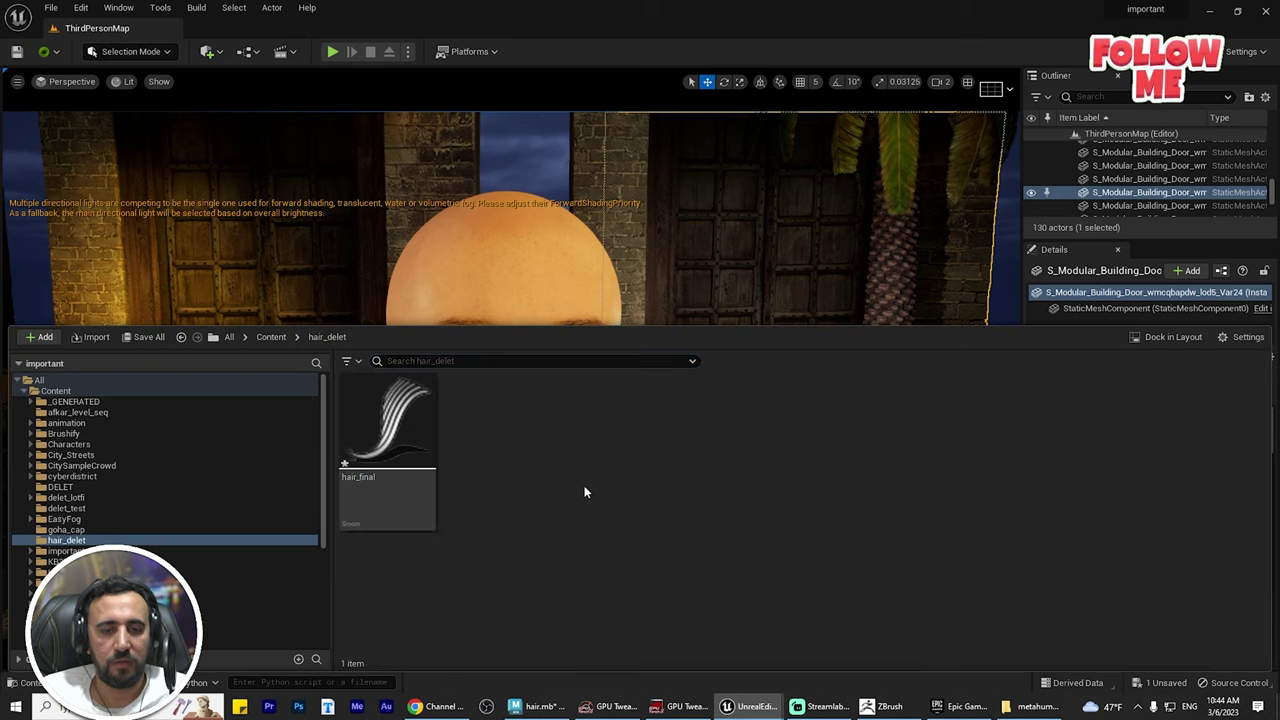
pyautogui.hotkey('alt', 'Tab')
pyautogui.hotkey('alt', 'Tab')
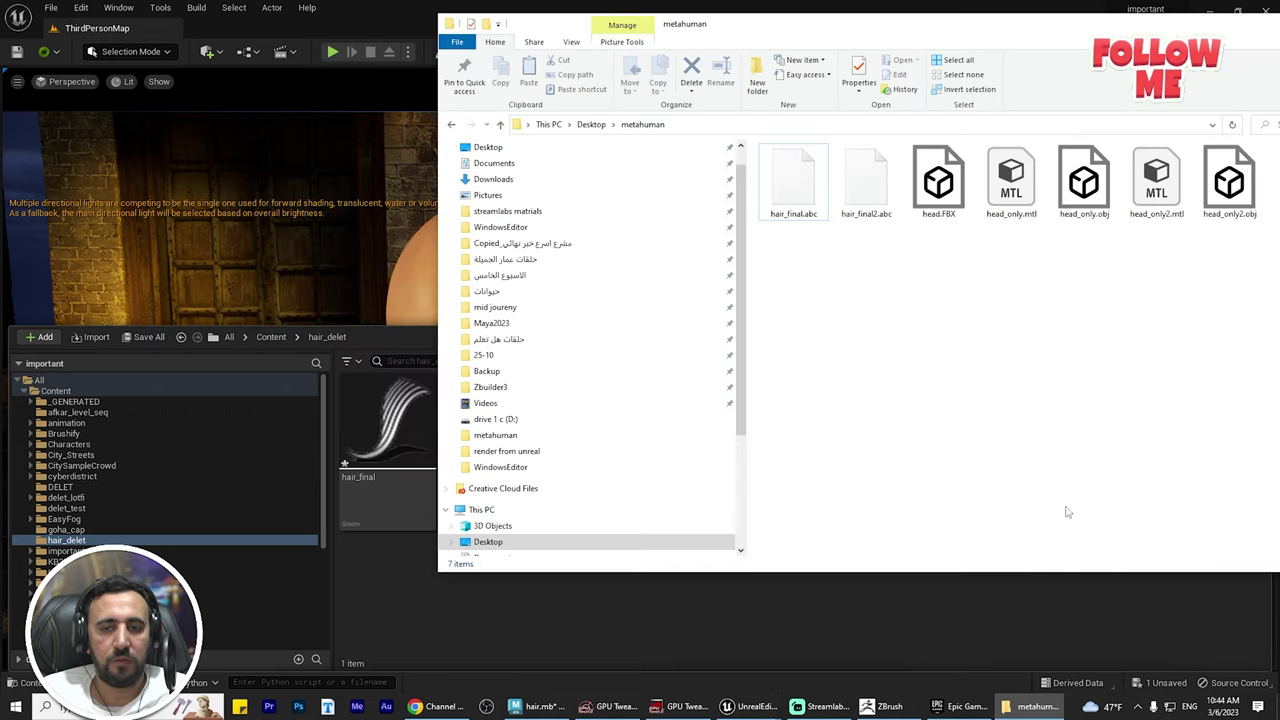
pyautogui.hotkey('alt', 'Tab')
pyautogui.moveTo(882, 188); pyautogui.dragTo(675, 469)
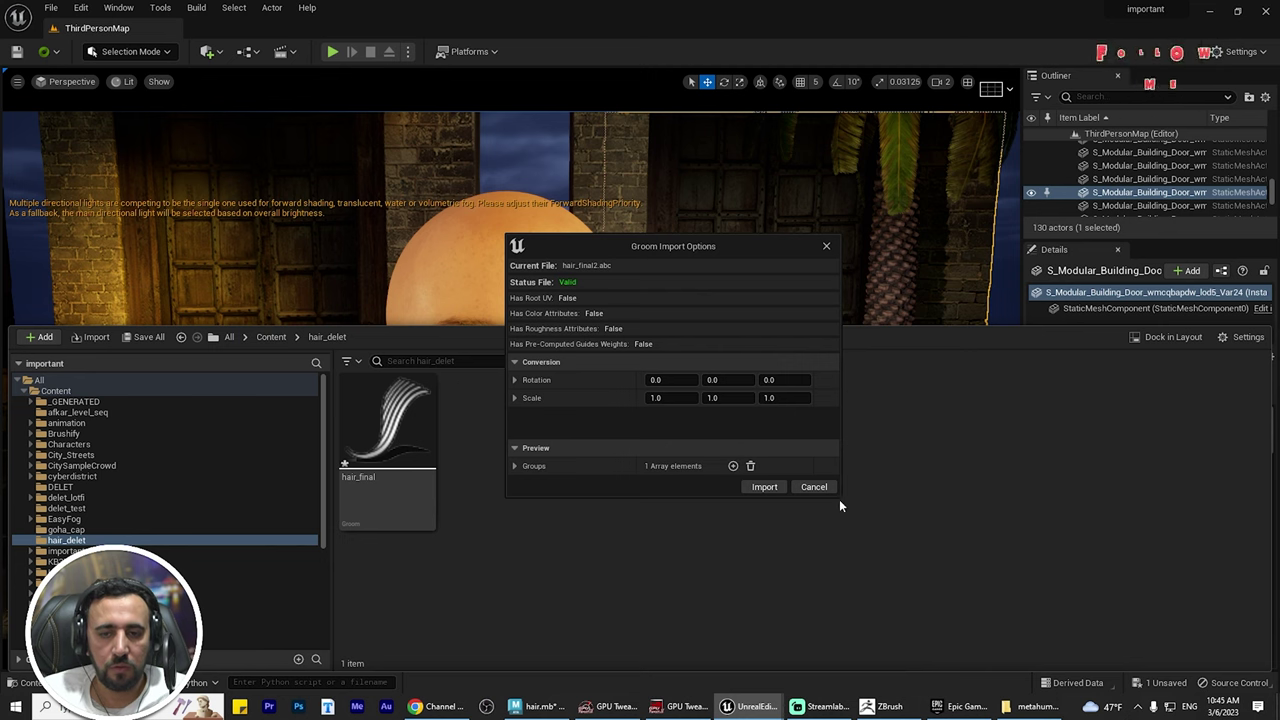
pyautogui.click(762, 487)
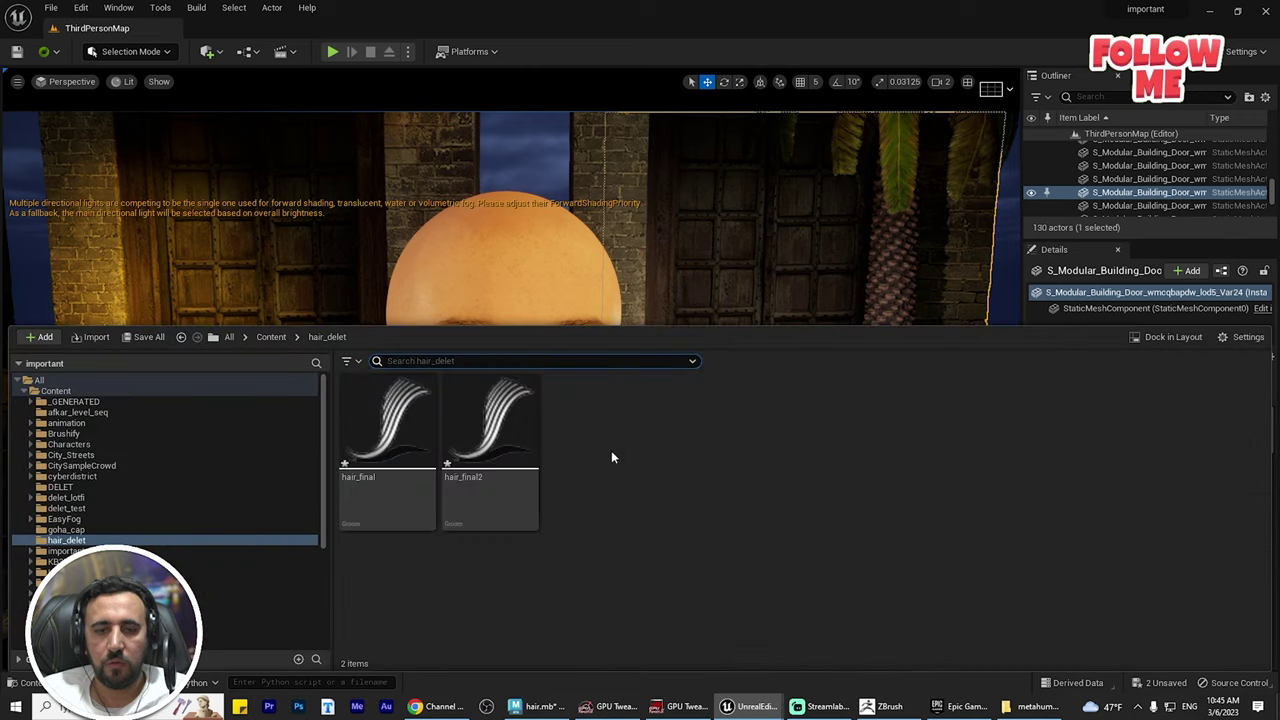
# - Open the hair_final2 groom asset and examine its strands from several angles and distances
pyautogui.doubleClick(490, 422)
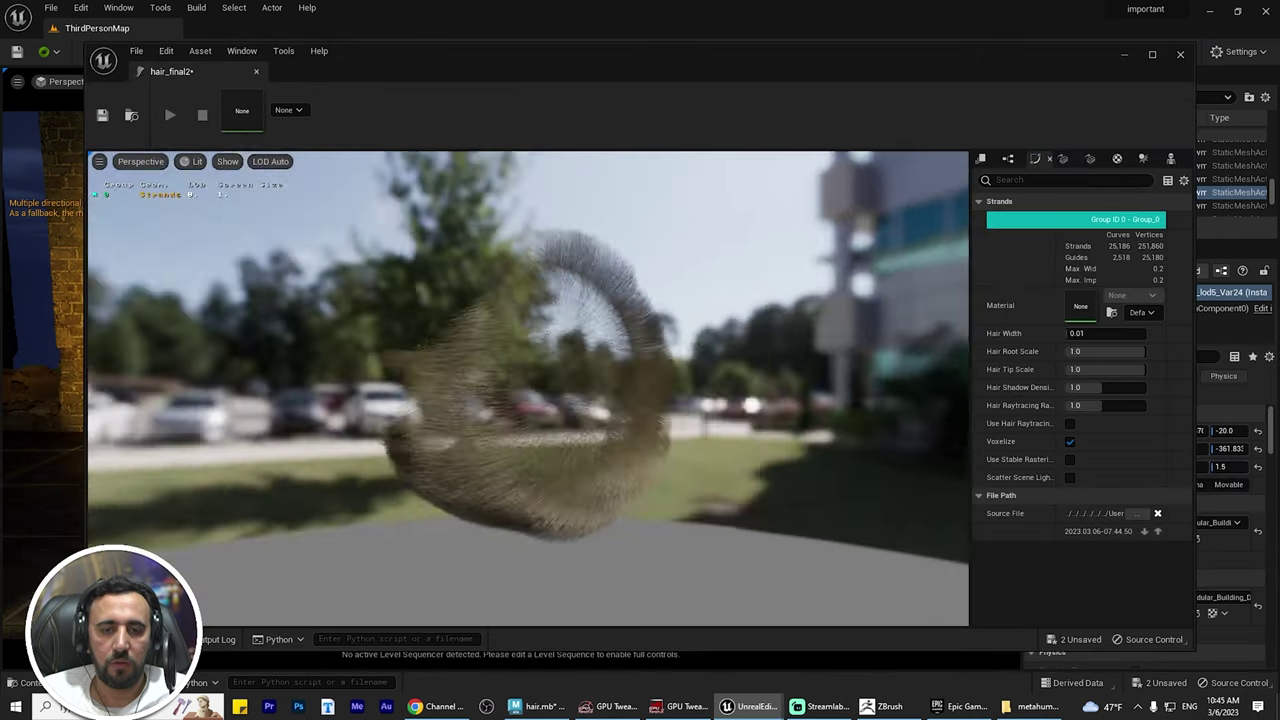
pyautogui.moveTo(528, 390); pyautogui.dragTo(740, 390)
pyautogui.moveTo(740, 275); pyautogui.dragTo(790, 240)
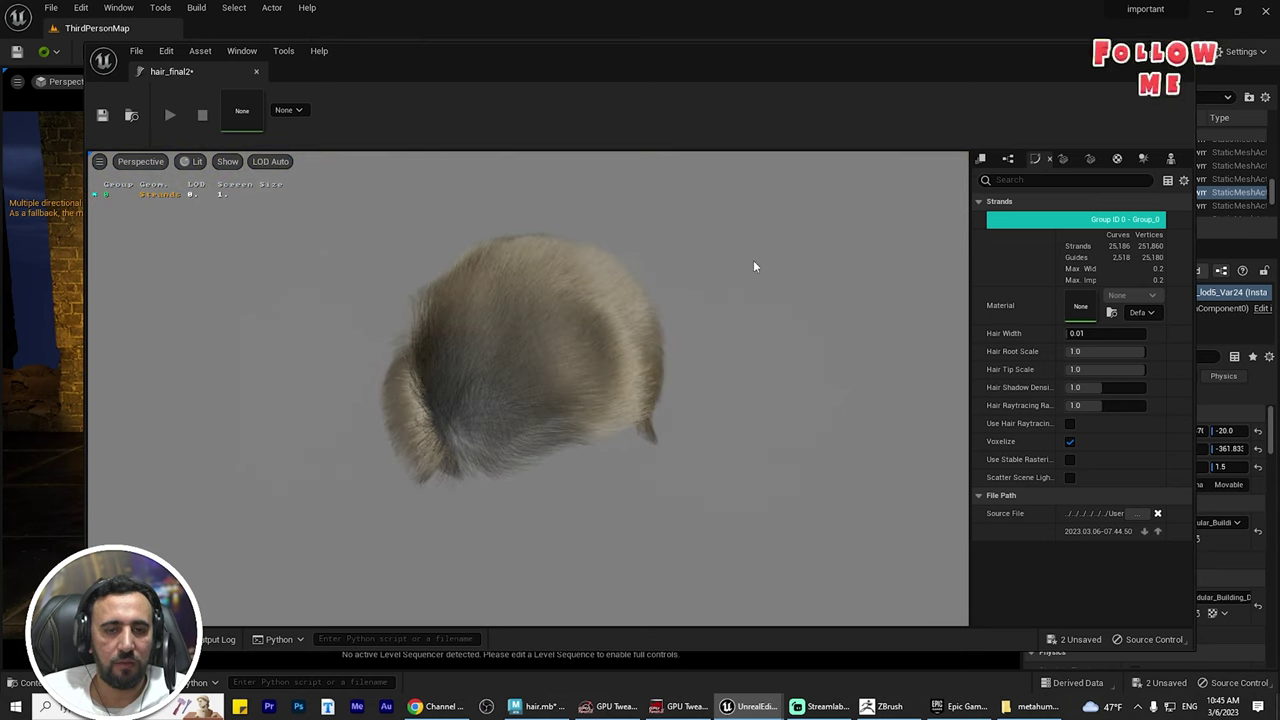
pyautogui.scroll(6, 640, 318)
pyautogui.scroll(-10, 624, 325)
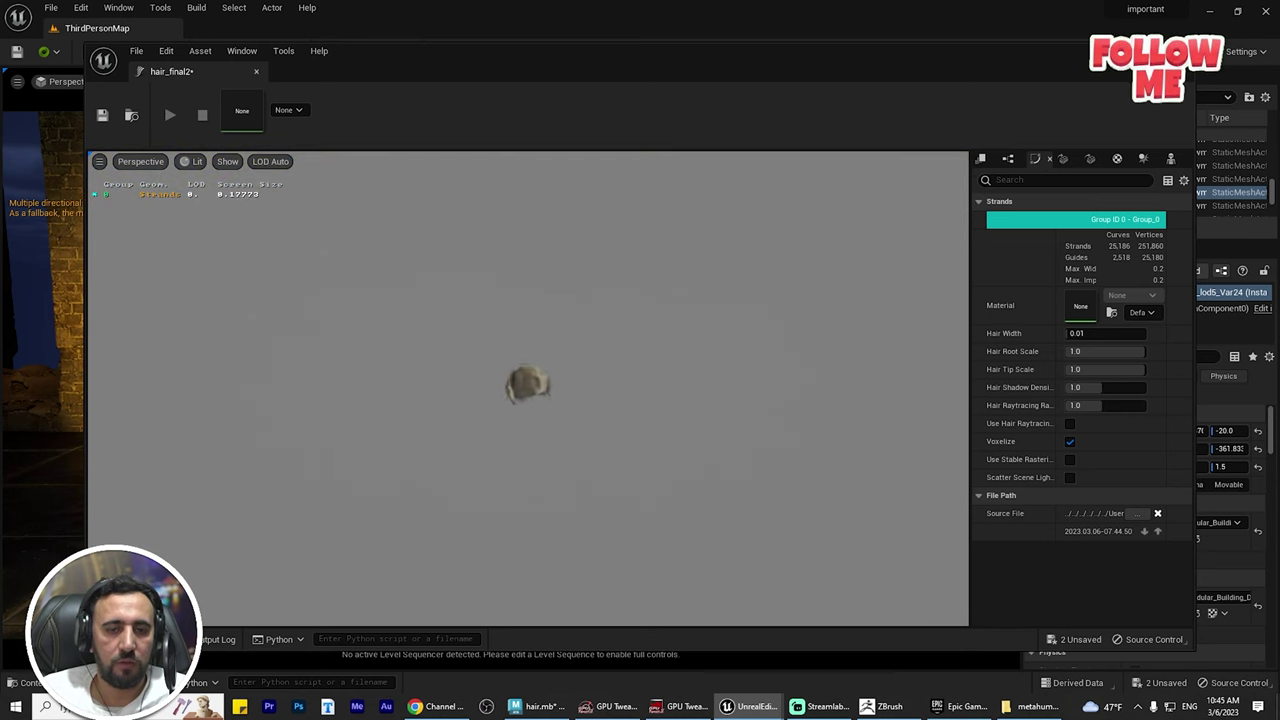
pyautogui.moveTo(624, 325); pyautogui.dragTo(700, 325, button='right')
pyautogui.moveTo(552, 314); pyautogui.dragTo(650, 348)
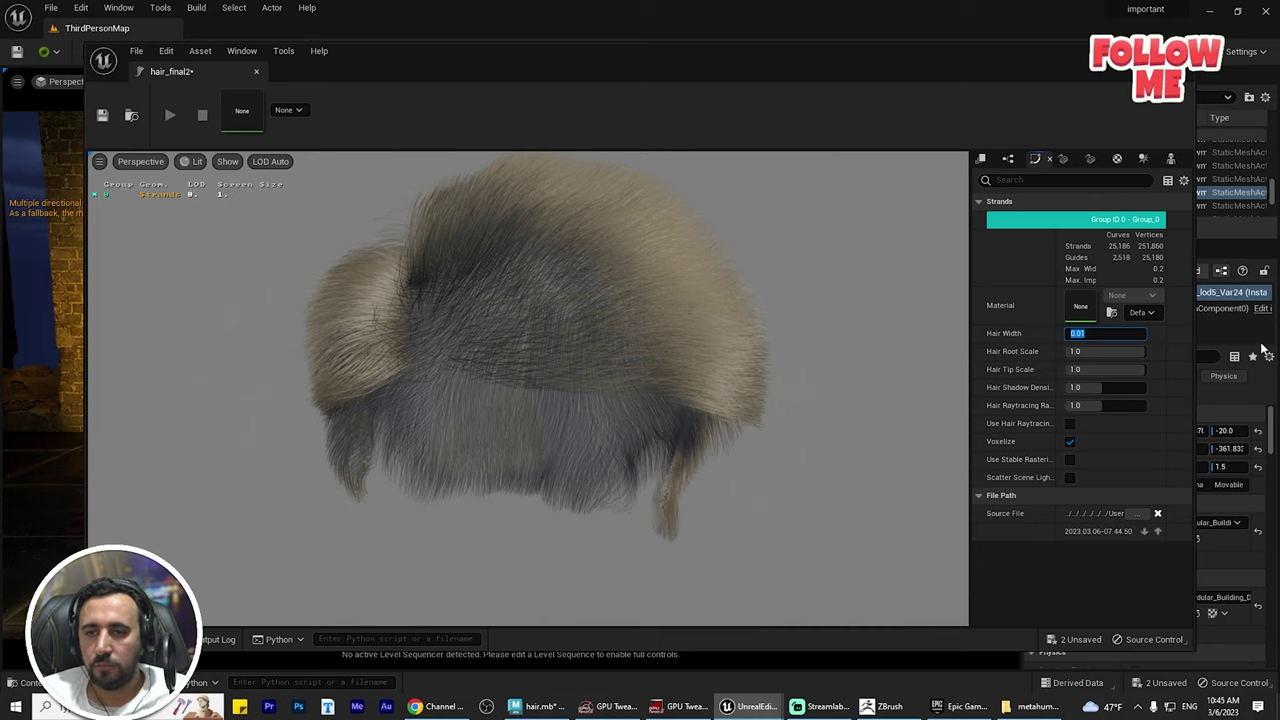
# - Set the hair width of the hair_final2 strands to 0.03 and check the thickness from another angle
pyautogui.write('.1')
pyautogui.press('Return')
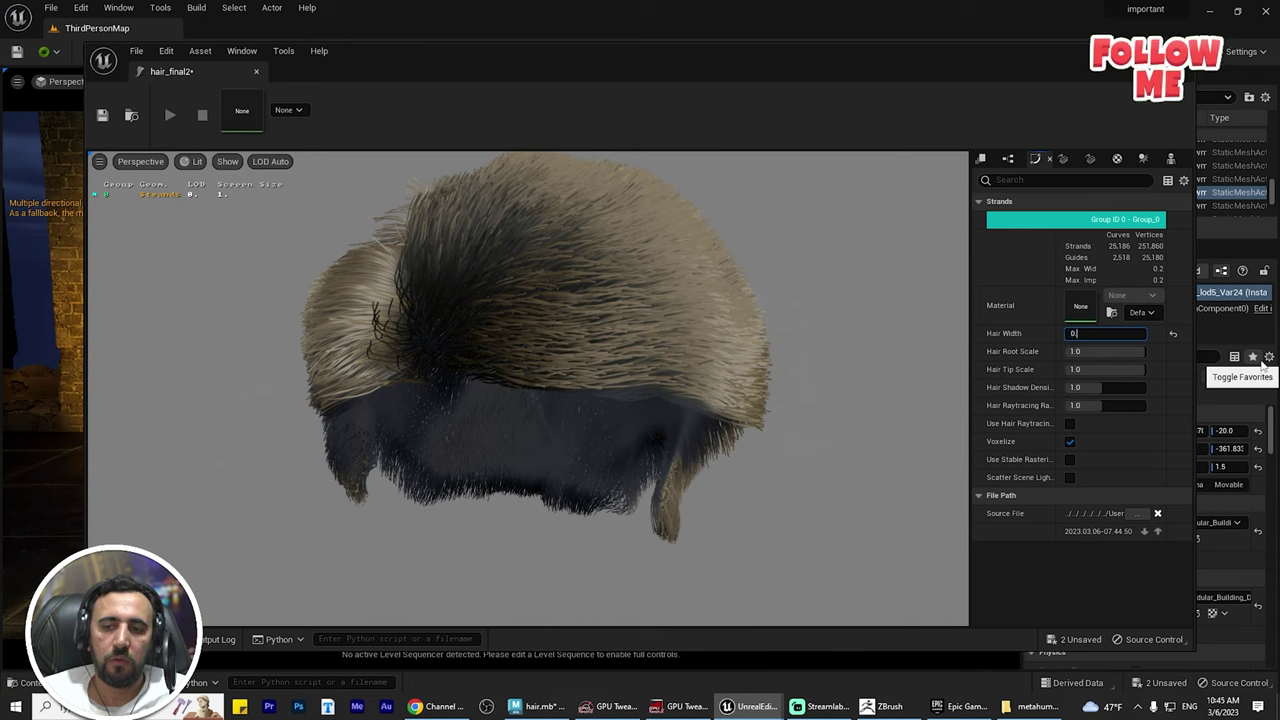
pyautogui.press('Return')
pyautogui.write('3')
pyautogui.press('Return')
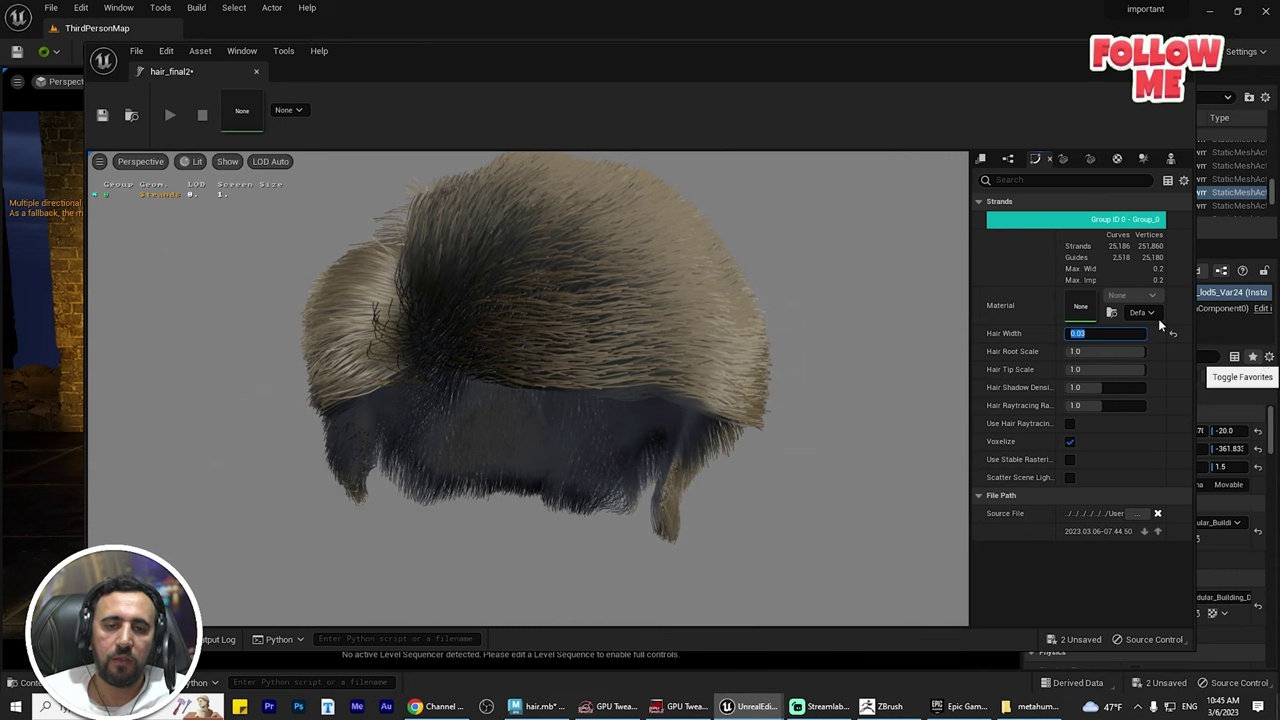
pyautogui.moveTo(530, 400); pyautogui.dragTo(530, 450)
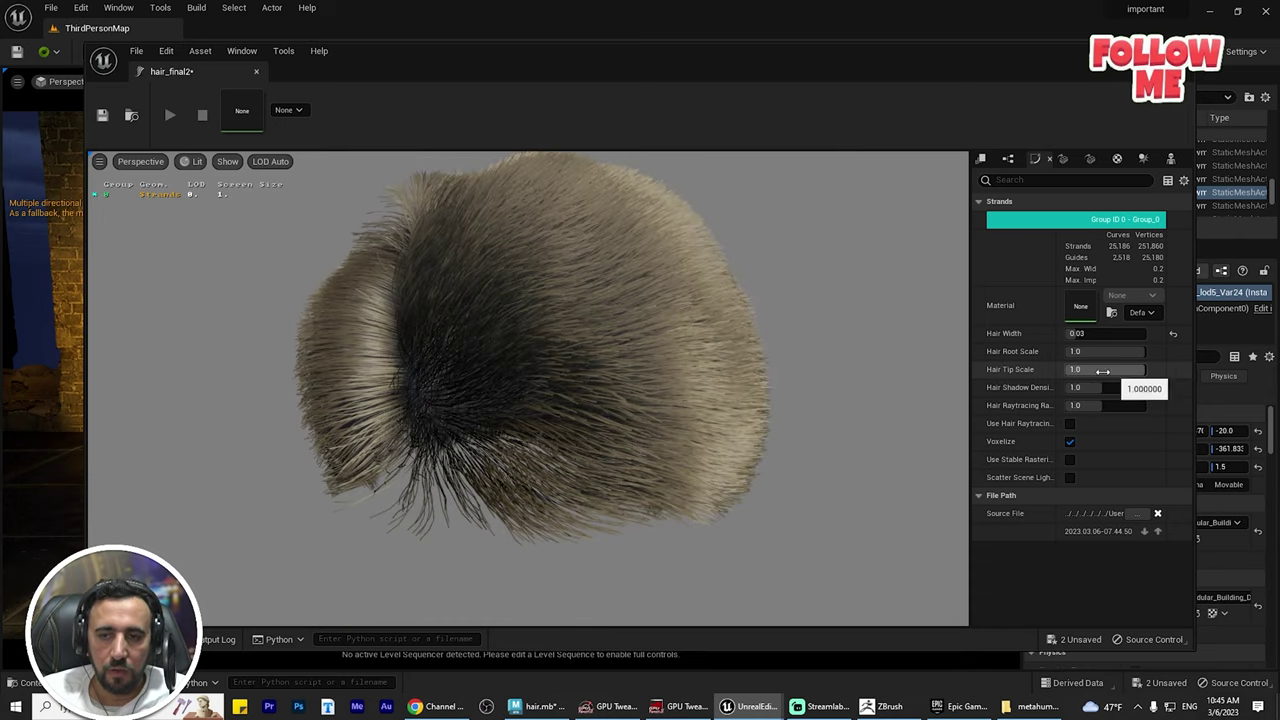
# - Reduce the hair tip scale of the strands to about 0.18 and inspect the tapered tips up close
pyautogui.moveTo(1133, 371)
pyautogui.mouseDown()
pyautogui.moveTo(1090, 371)
pyautogui.moveTo(1139, 370)
pyautogui.moveTo(1108, 370)
pyautogui.mouseUp()
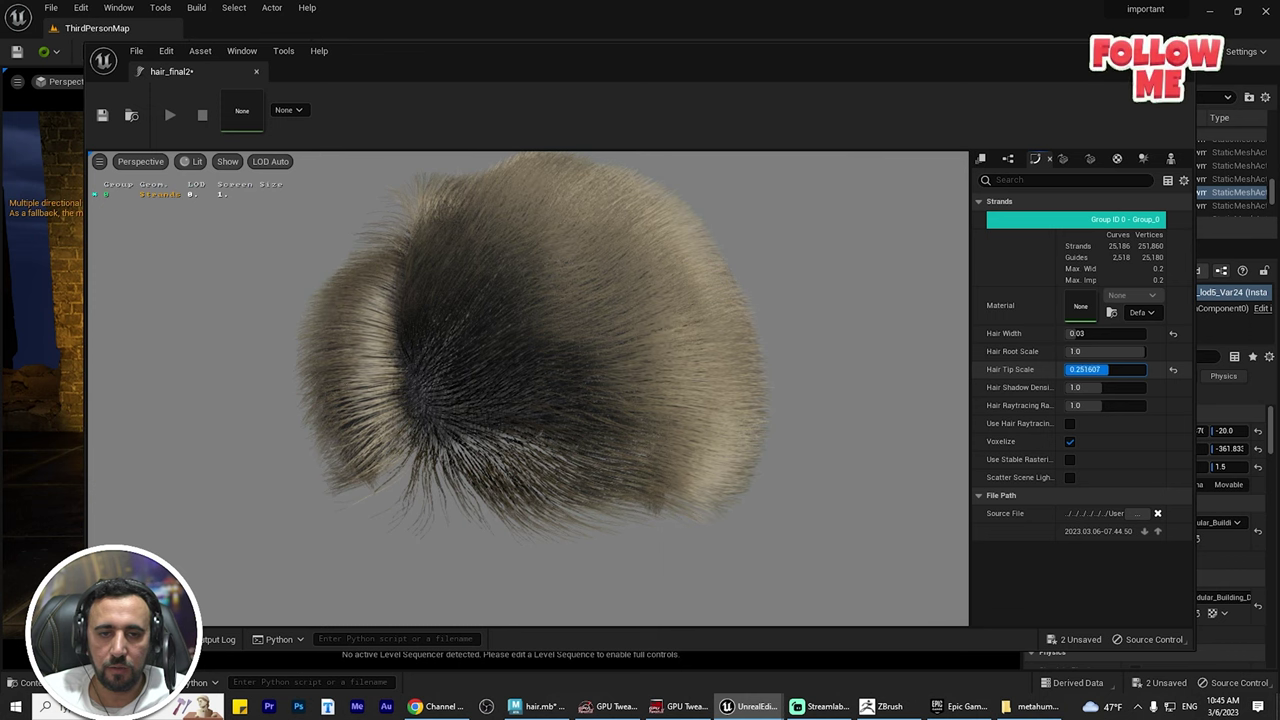
pyautogui.moveTo(668, 384); pyautogui.dragTo(735, 315)
pyautogui.scroll(6, 668, 384)
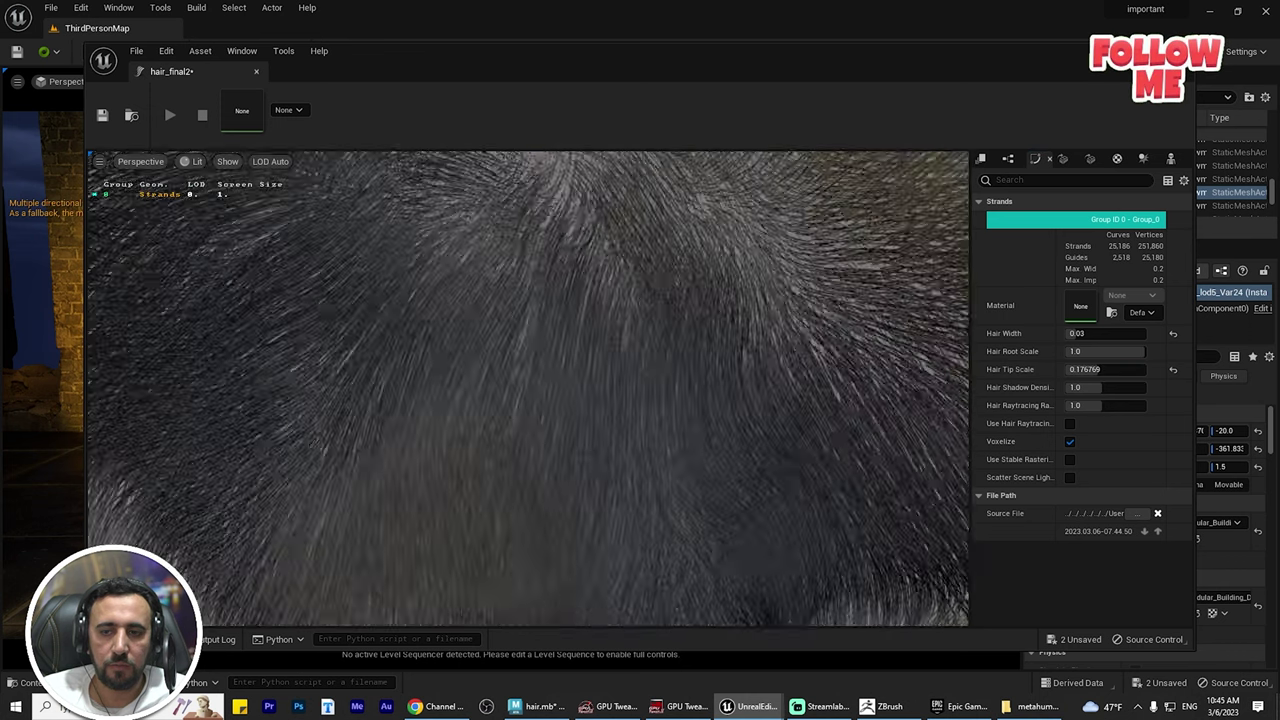
pyautogui.moveTo(760, 400); pyautogui.dragTo(625, 395, button='right')
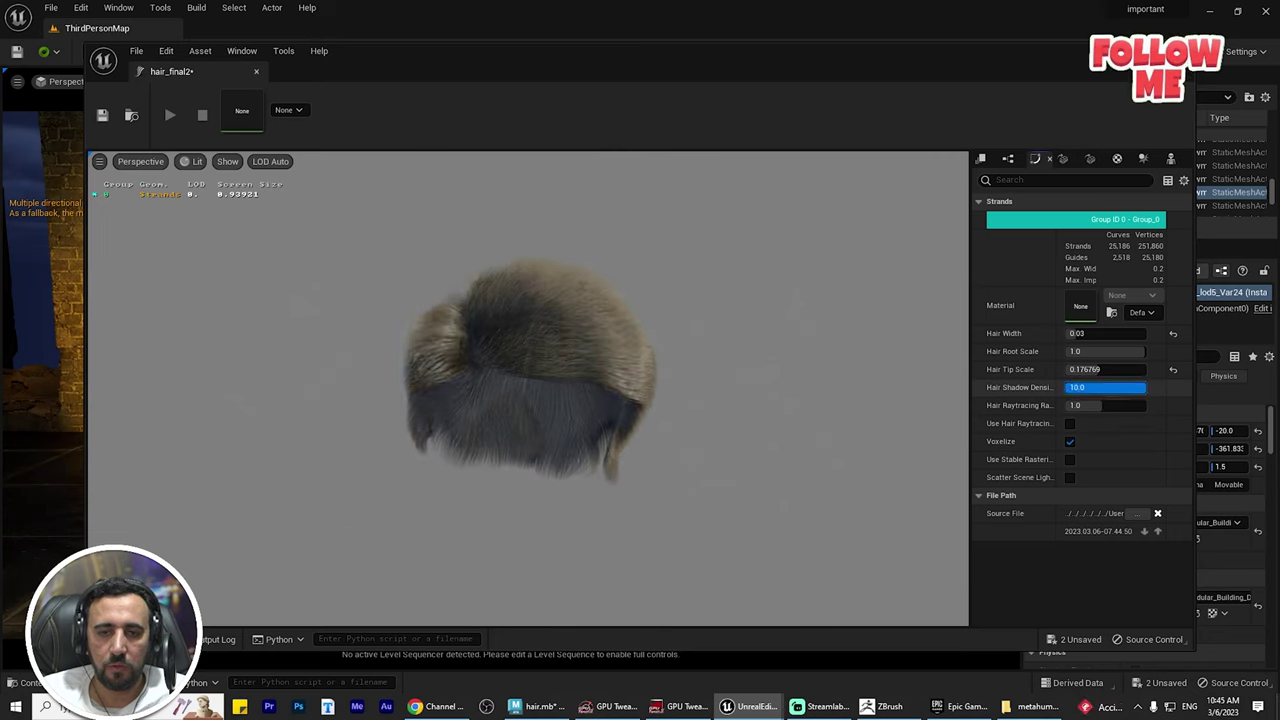
# - Set the hair shadow density to about 2.63 and view the groom's shading from several sides
pyautogui.moveTo(742, 390); pyautogui.dragTo(725, 360)
pyautogui.moveTo(725, 360); pyautogui.dragTo(690, 360, button='right')
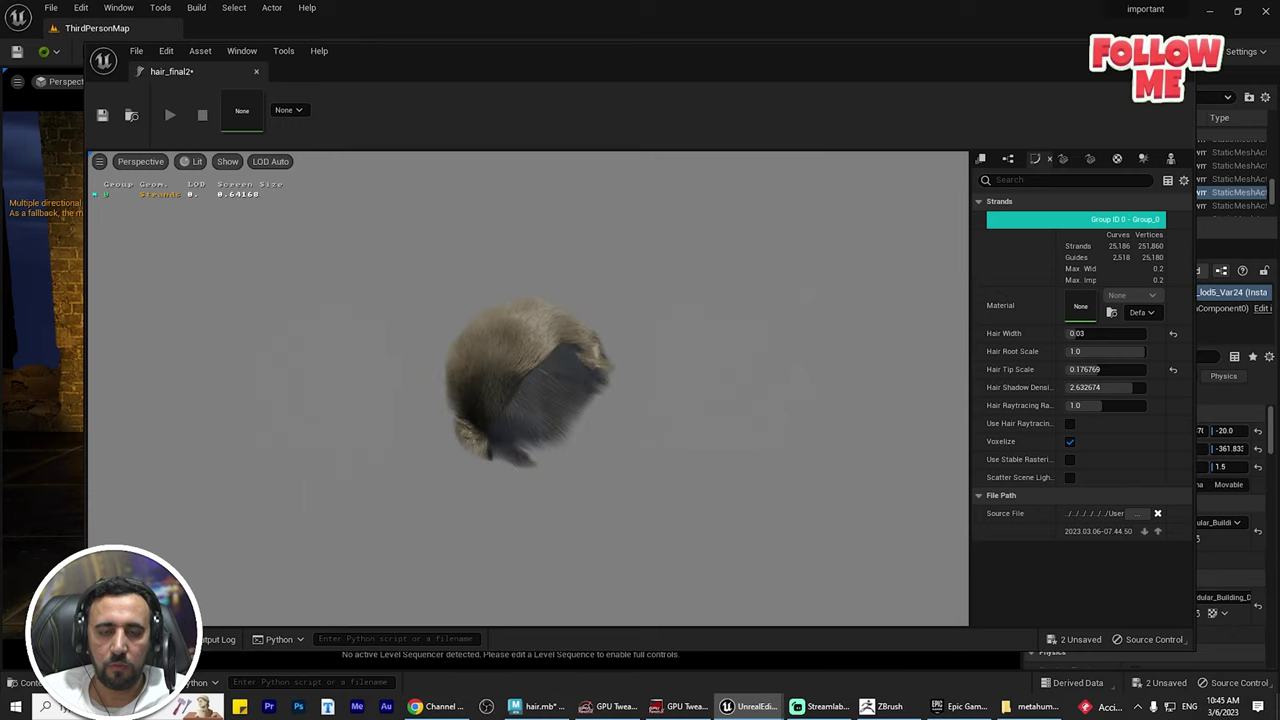
pyautogui.moveTo(690, 360); pyautogui.dragTo(650, 370)
pyautogui.moveTo(650, 370)
pyautogui.mouseDown(button='right')
pyautogui.moveTo(790, 370)
pyautogui.moveTo(645, 370)
pyautogui.mouseUp(button='right')
pyautogui.moveTo(645, 370); pyautogui.dragTo(530, 370)
pyautogui.scroll(3, 520, 343)
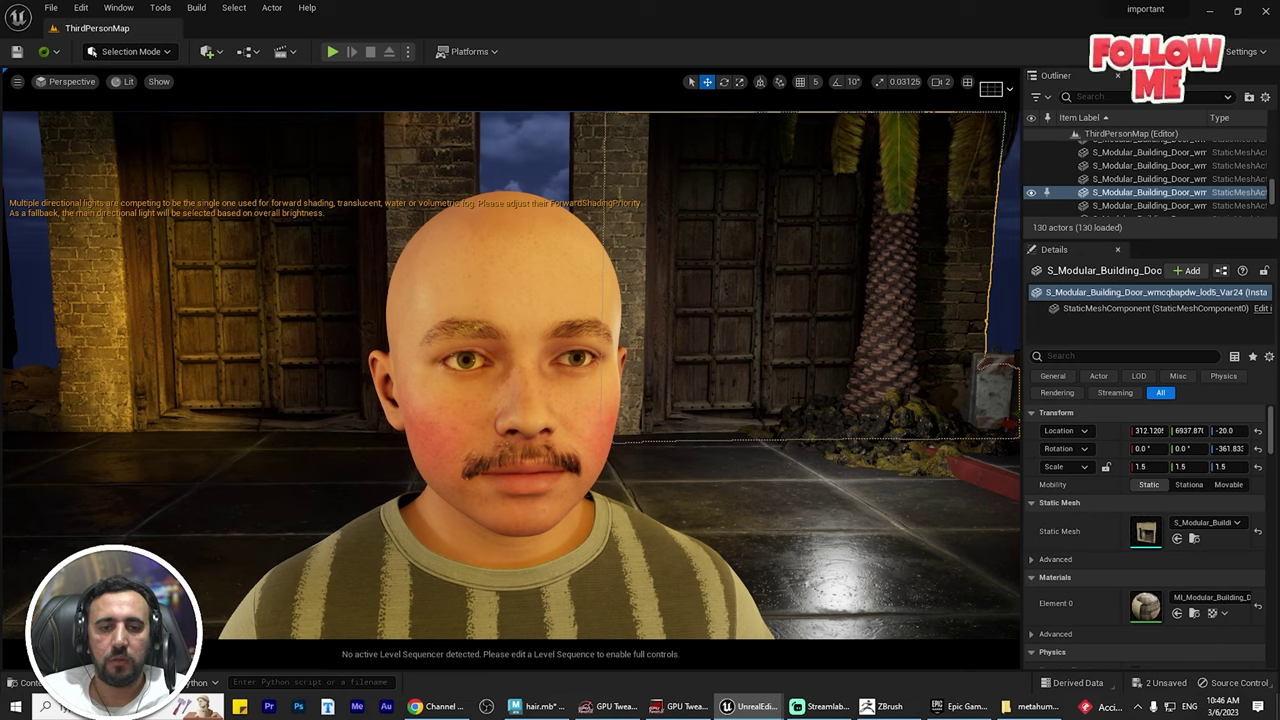
# - Delete the old hair_final groom asset from the hair_delet folder
pyautogui.hotkey('ctrl', 'space')
pyautogui.click(388, 428)
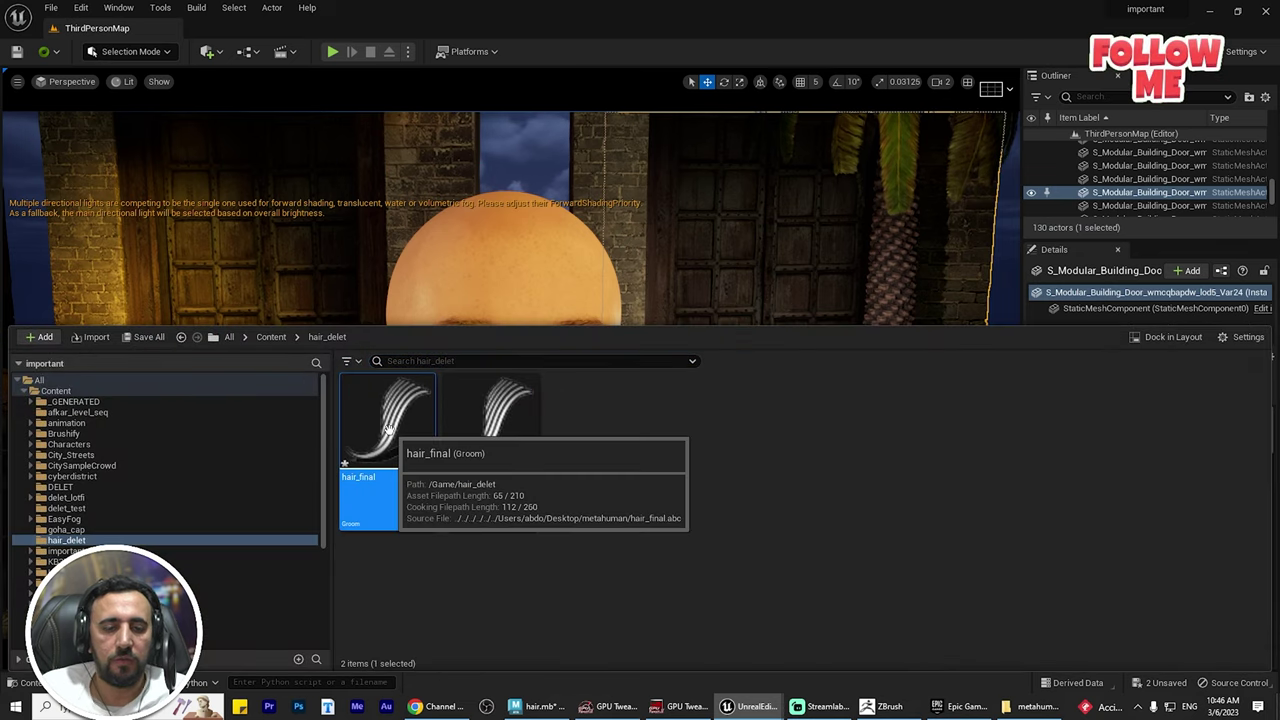
pyautogui.press('Delete')
# - Create a new material in the hair_delet folder with the default name and open it for editing
pyautogui.rightClick(558, 520)
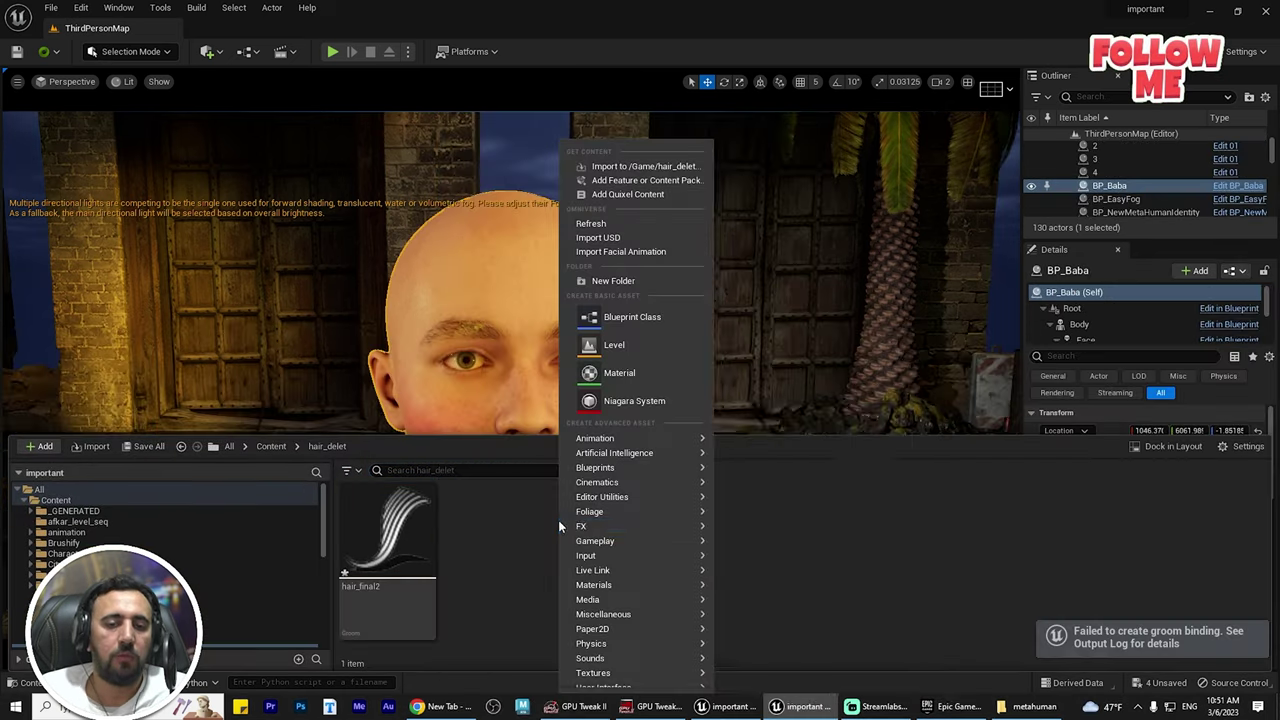
pyautogui.moveTo(631, 426)
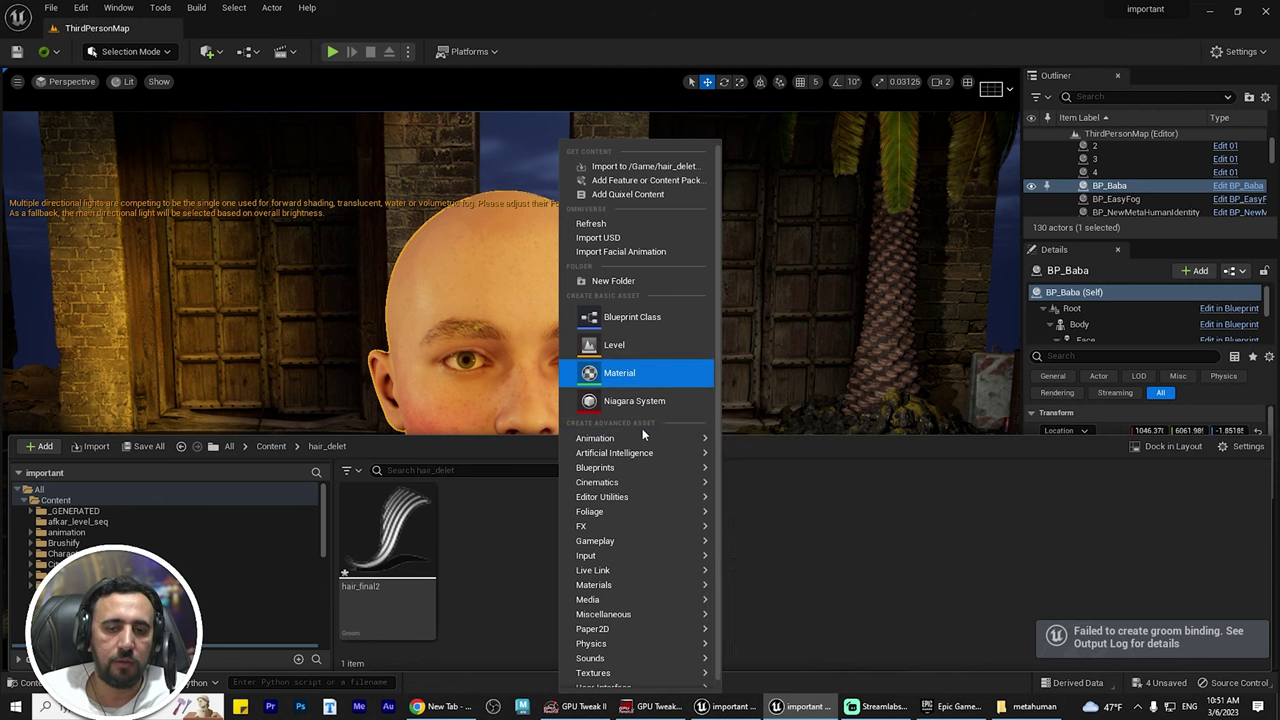
pyautogui.moveTo(627, 506)
pyautogui.moveTo(629, 586)
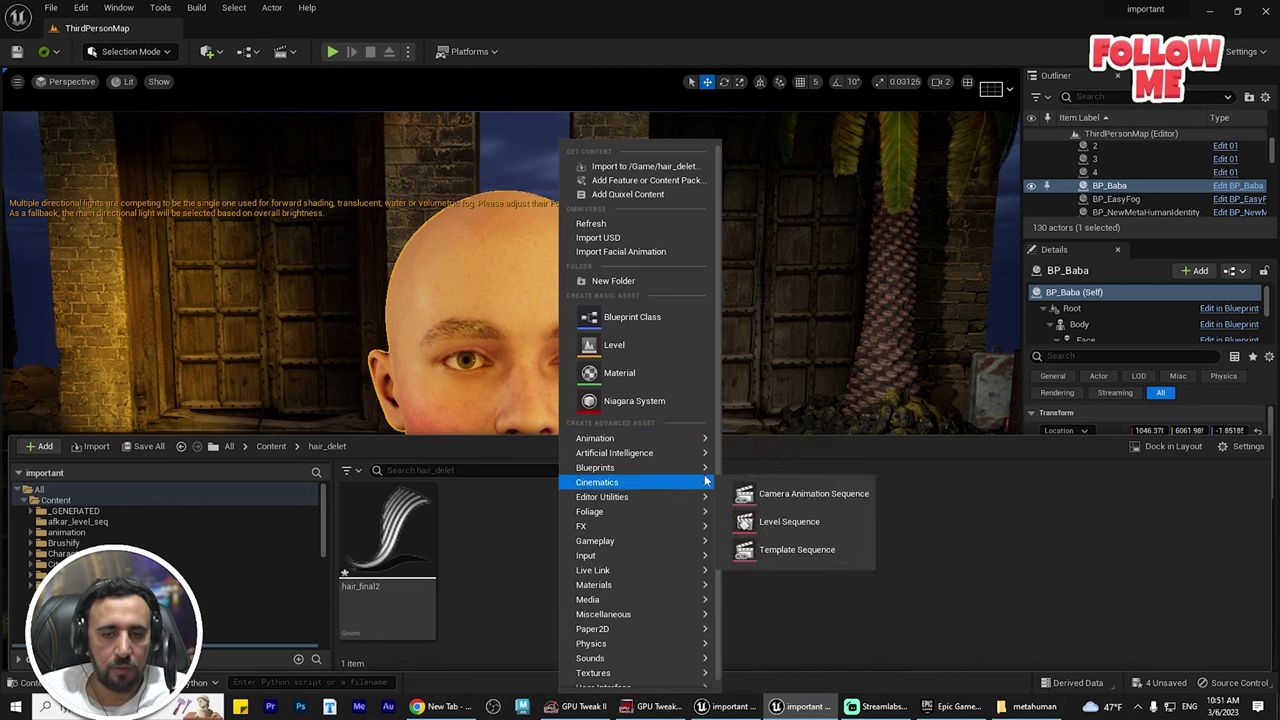
pyautogui.moveTo(645, 558)
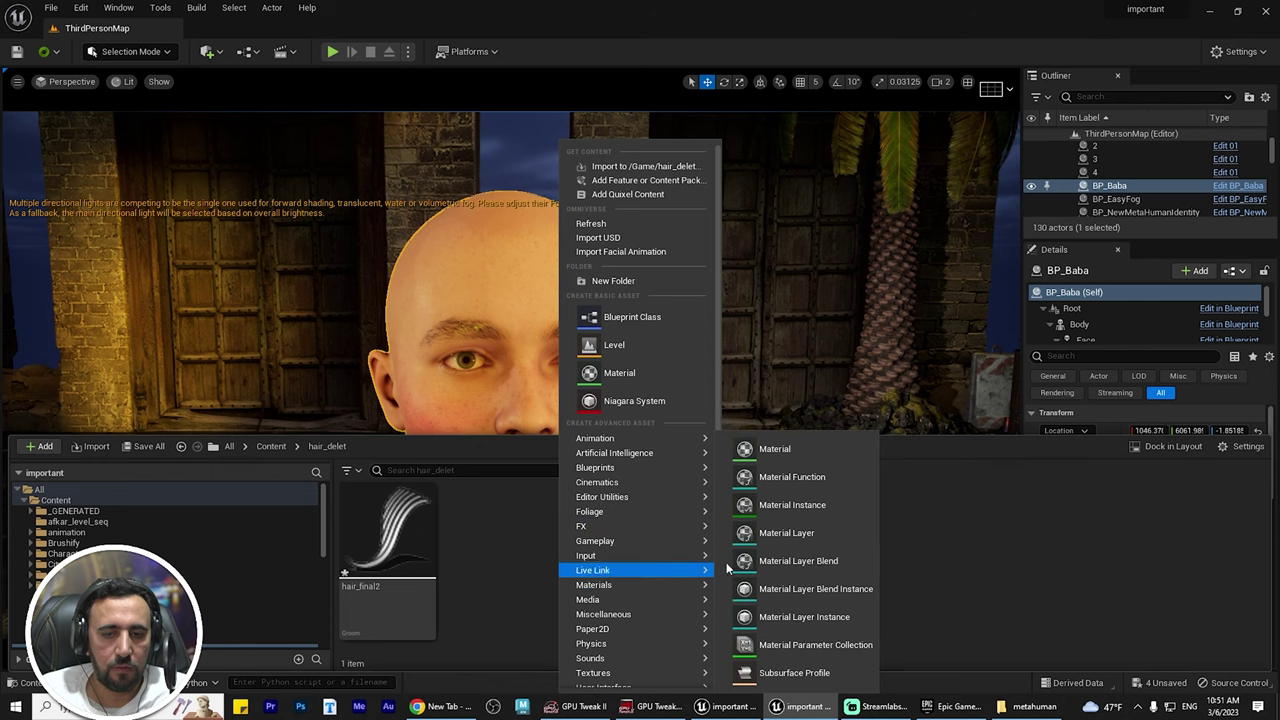
pyautogui.click(770, 449)
pyautogui.press('Return')
pyautogui.press('Return')
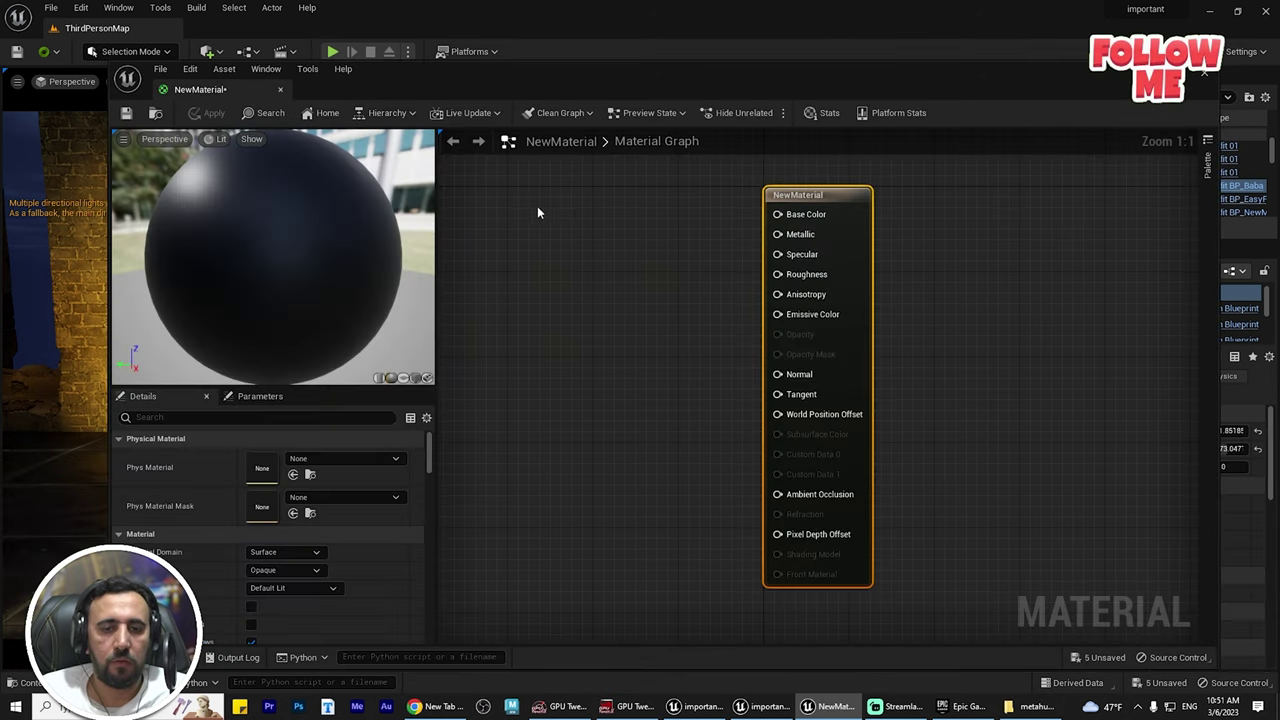
# - Change the shading model of NewMaterial to Hair
pyautogui.scroll(-1, 394, 587)
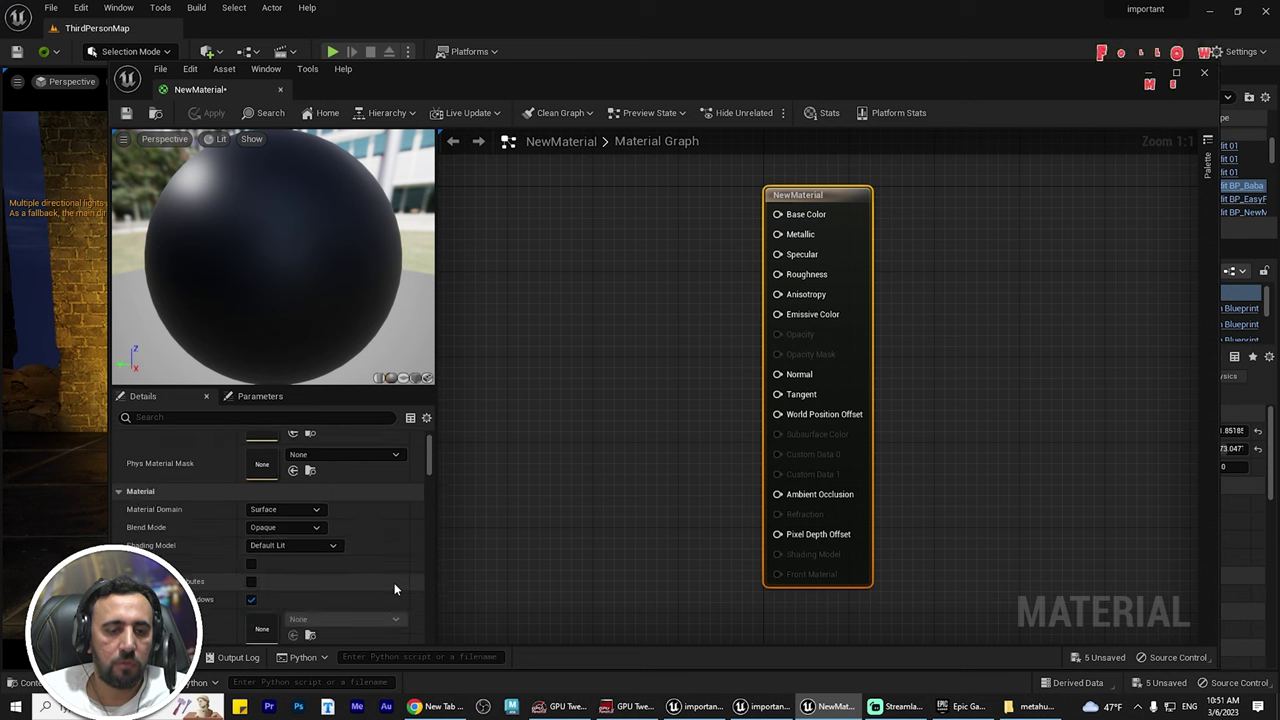
pyautogui.click(320, 545)
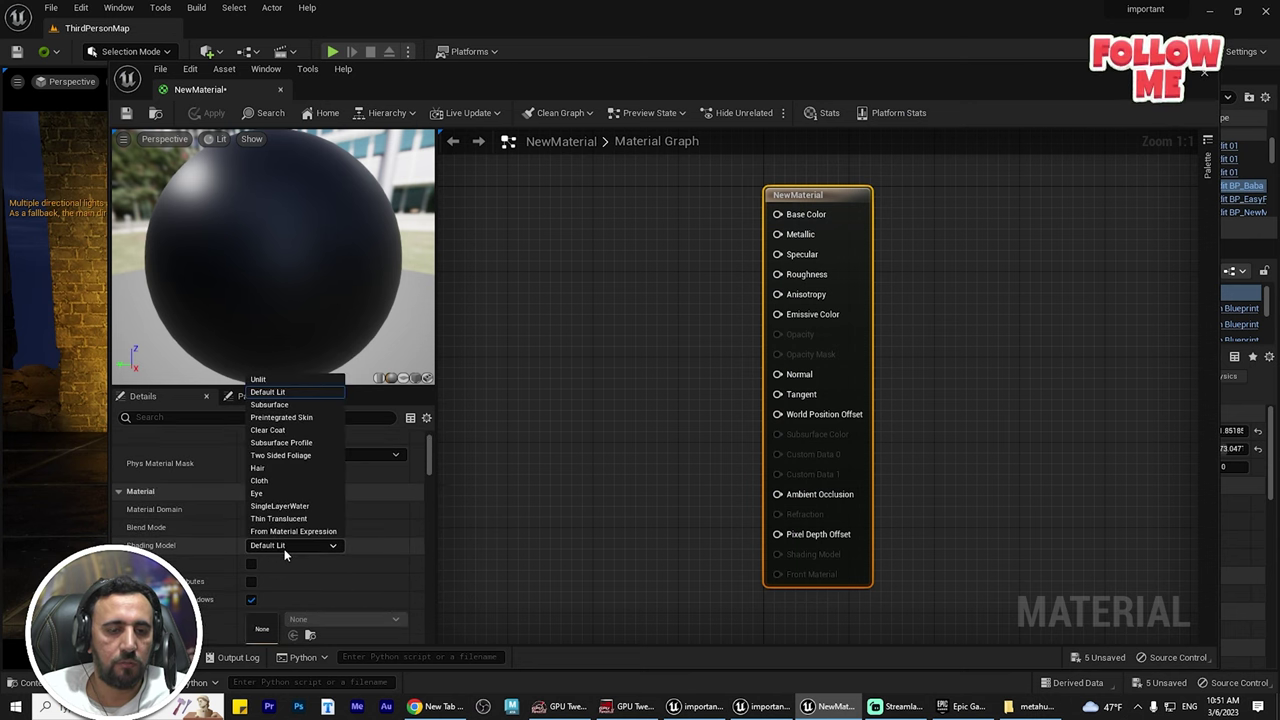
pyautogui.click(274, 471)
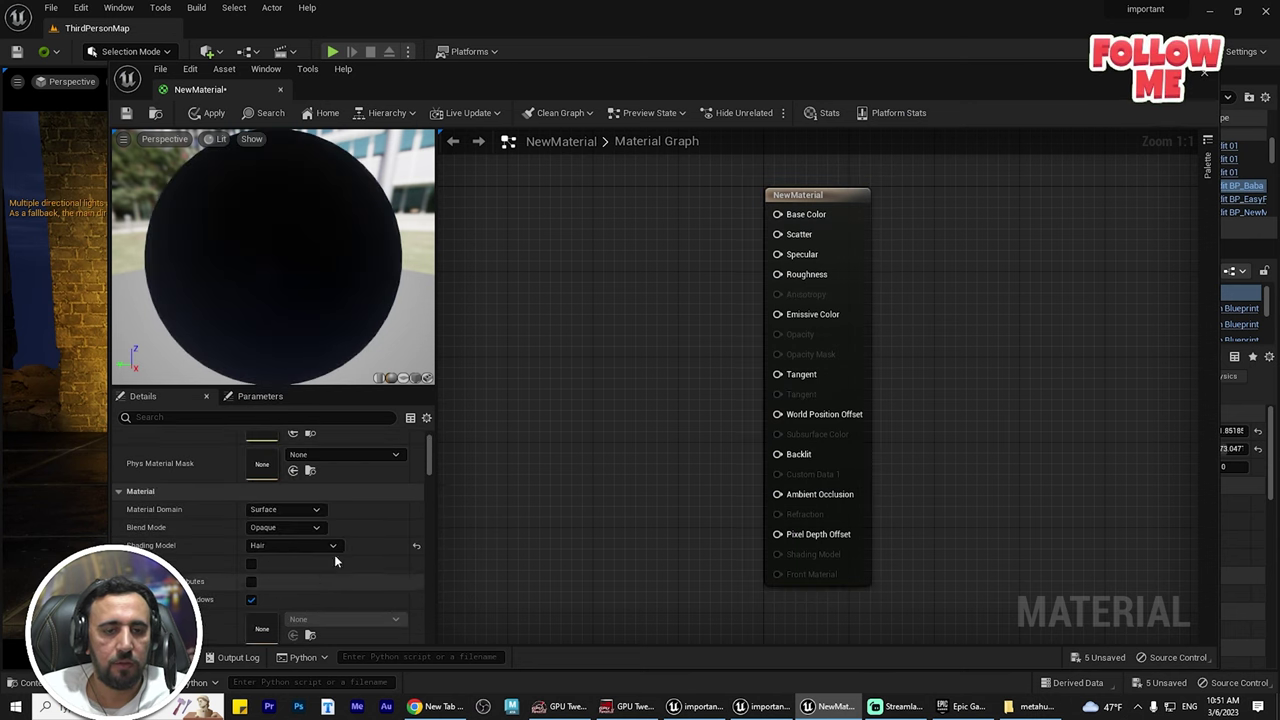
# - Add a three-component constant connected to Base Color and give it a yellow-green color of R 0.753, G 1.0, B 0.0
pyautogui.click(607, 216)
pyautogui.moveTo(737, 229); pyautogui.dragTo(778, 214)
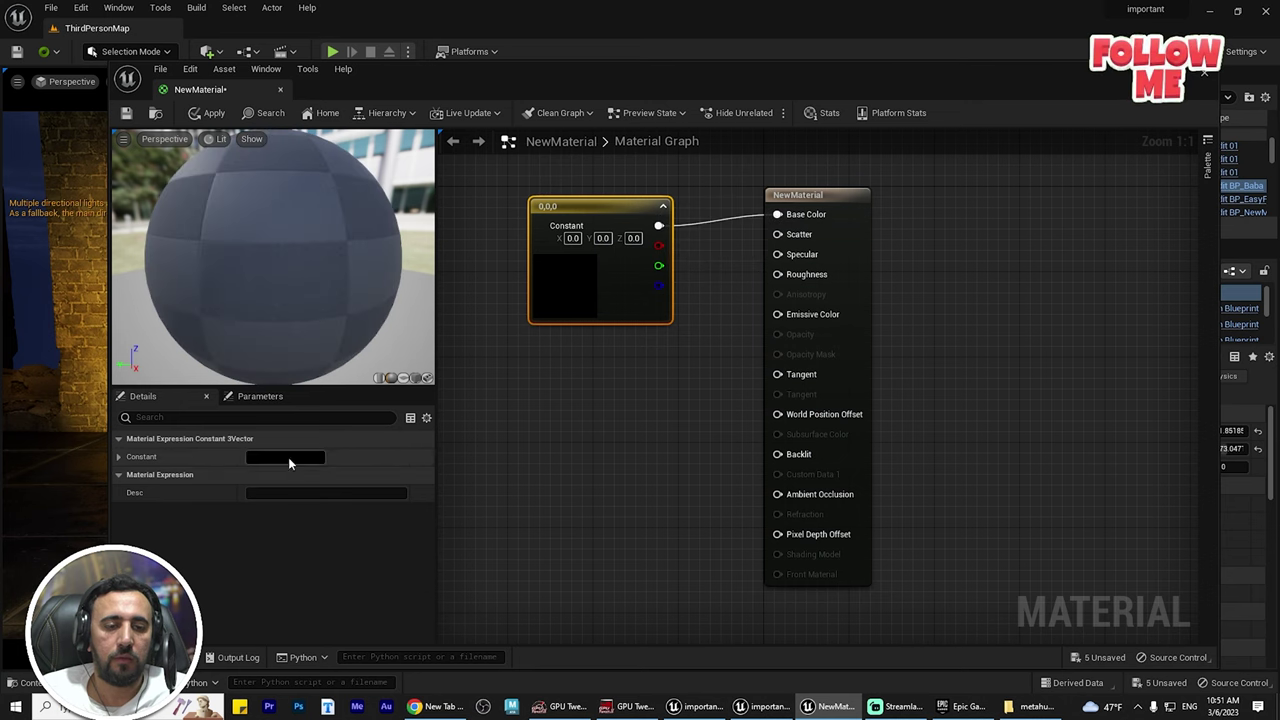
pyautogui.click(288, 457)
pyautogui.click(384, 500)
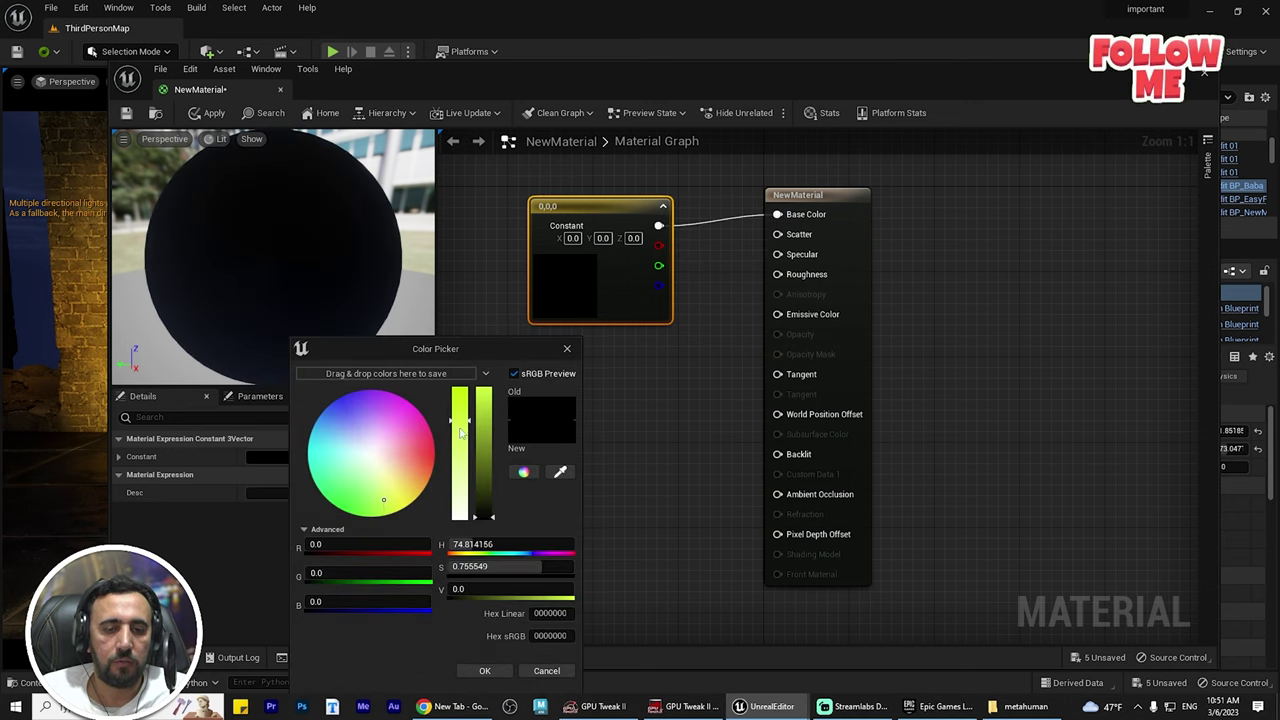
pyautogui.click(462, 386)
pyautogui.click(484, 392)
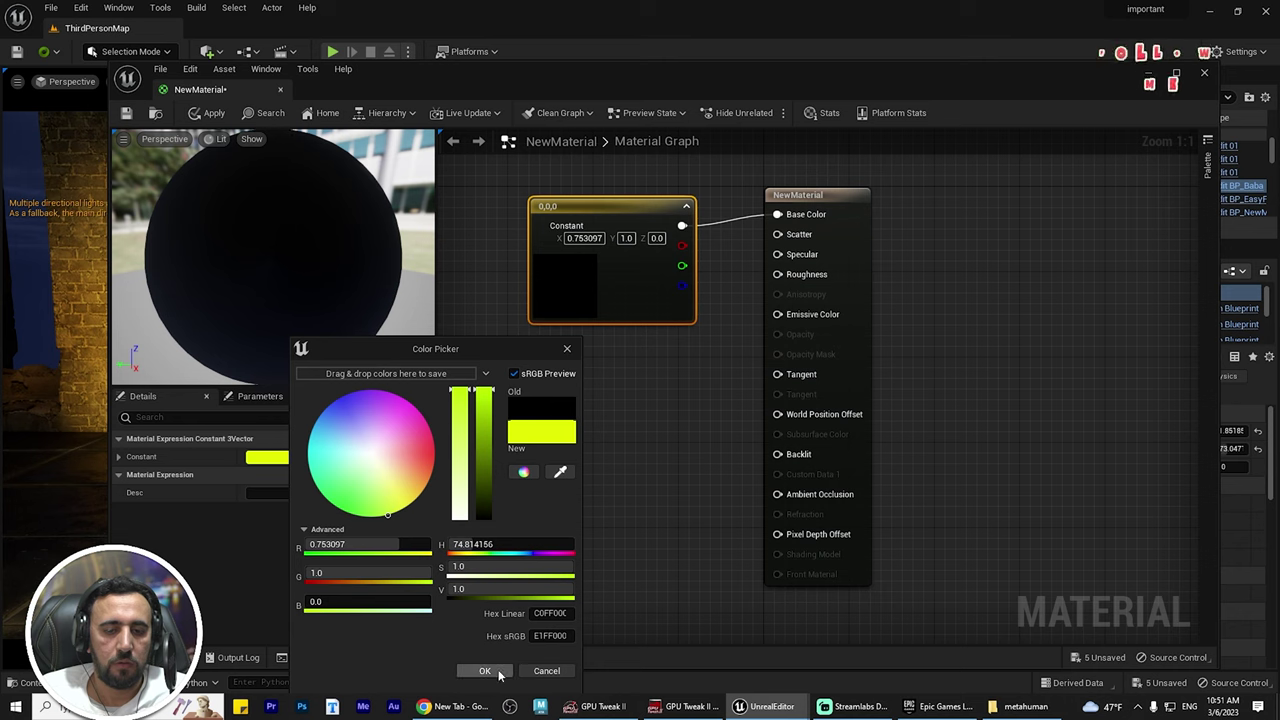
pyautogui.click(499, 673)
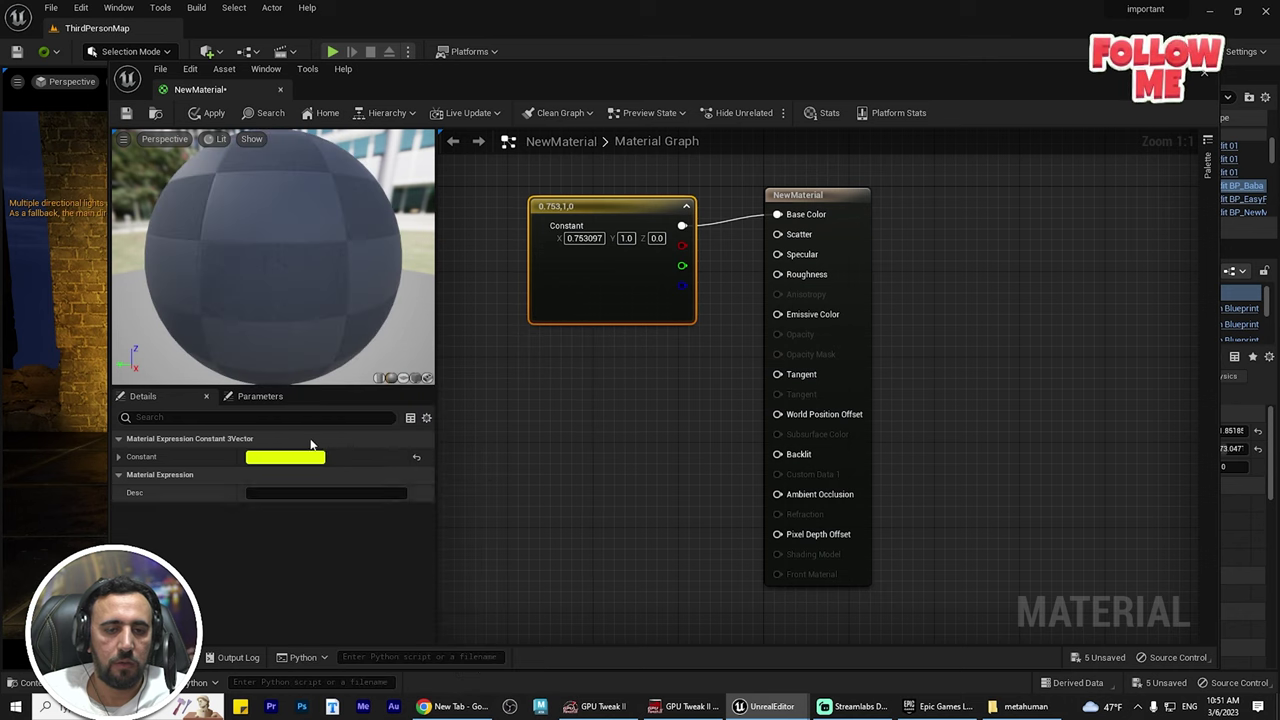
# - Enable the Used with Hair Strands option for NewMaterial, then save the material and close its editor
pyautogui.click(490, 376)
pyautogui.scroll(-5, 397, 579)
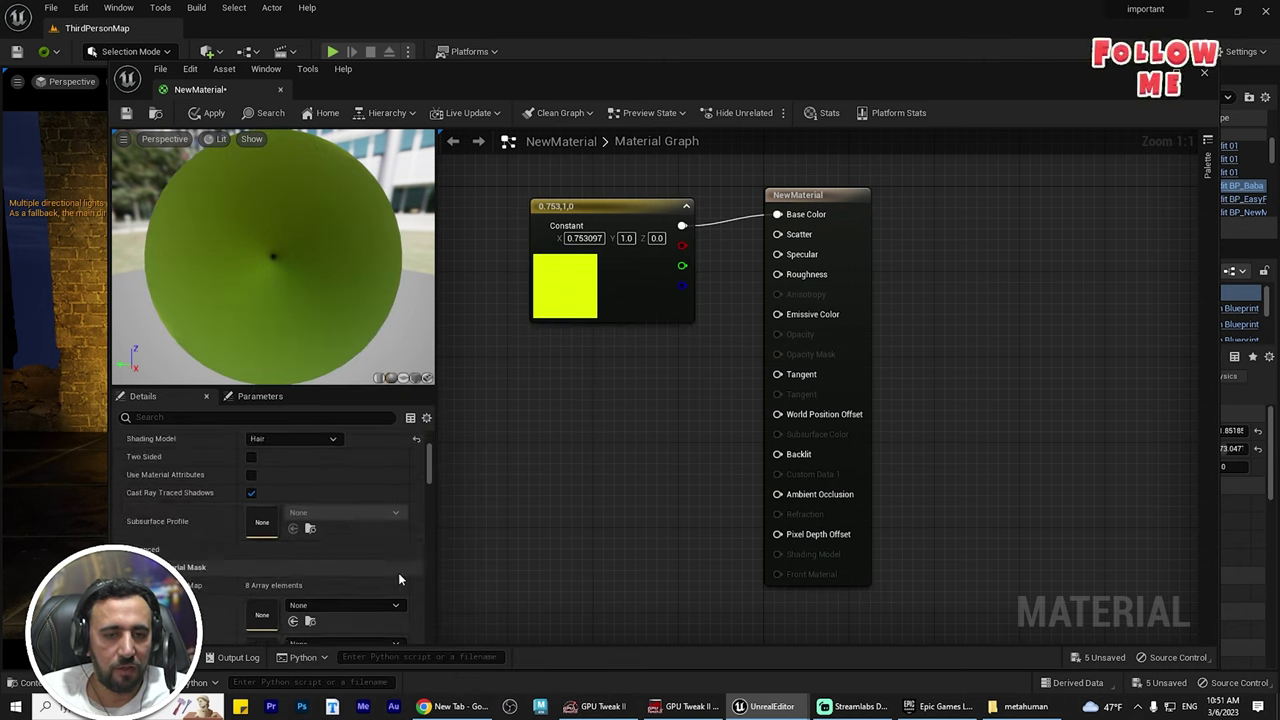
pyautogui.scroll(5, 410, 530)
pyautogui.moveTo(427, 482); pyautogui.dragTo(405, 581)
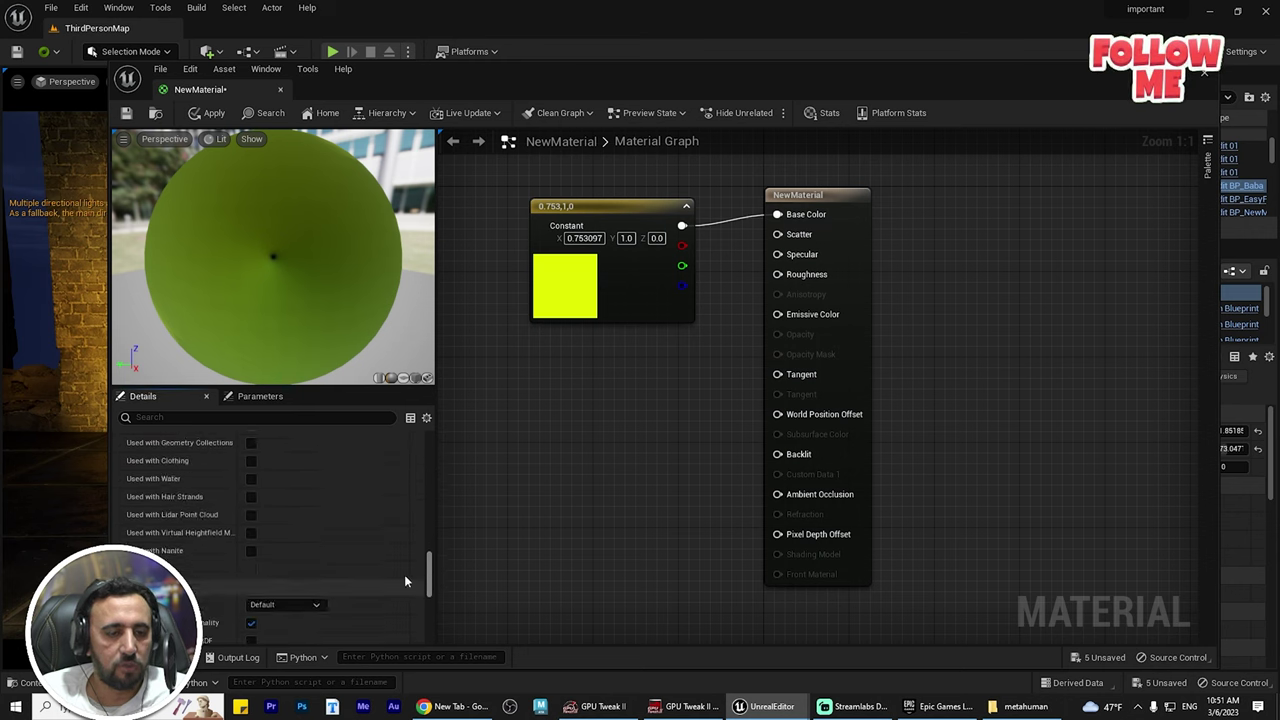
pyautogui.click(251, 497)
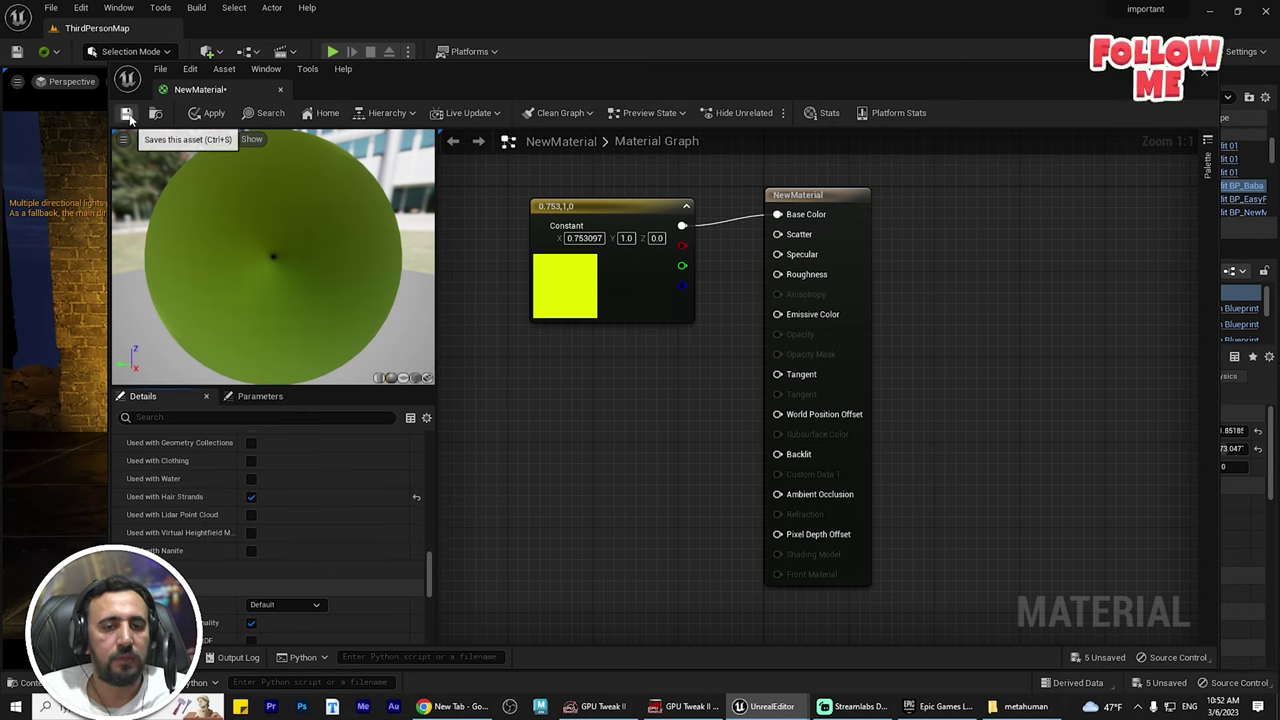
pyautogui.hotkey('ctrl', 's')
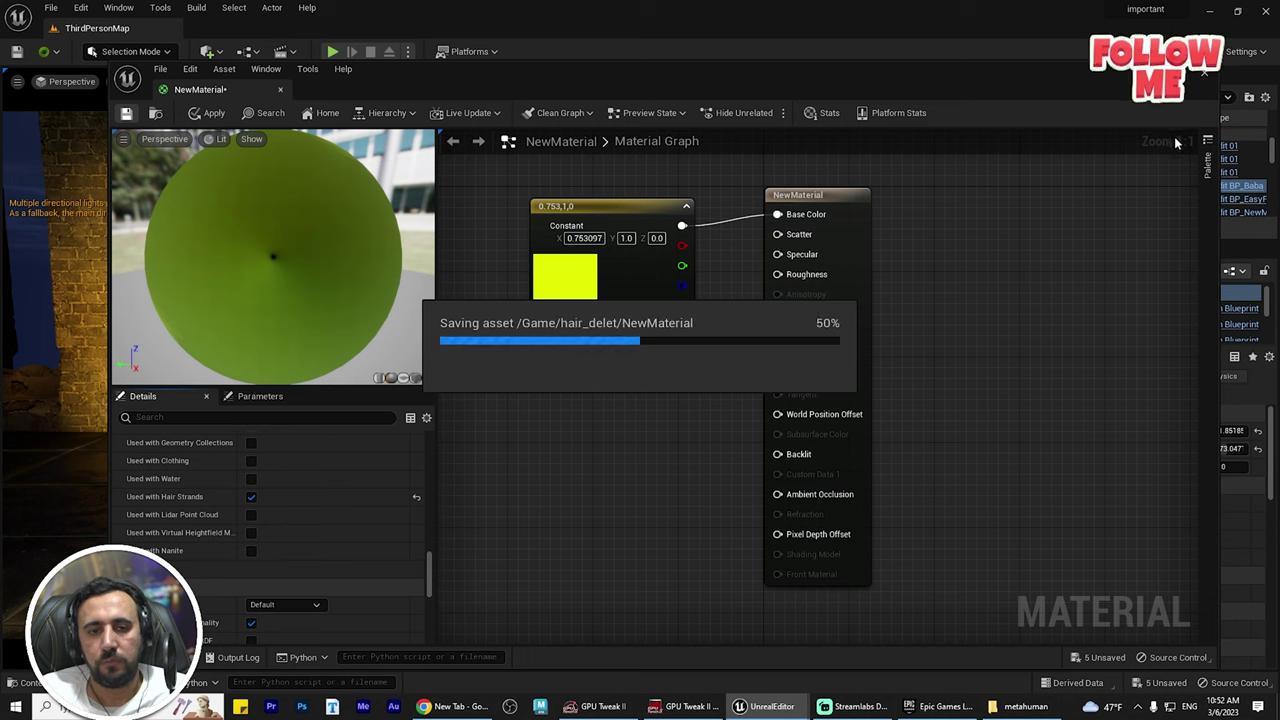
pyautogui.click(1205, 73)
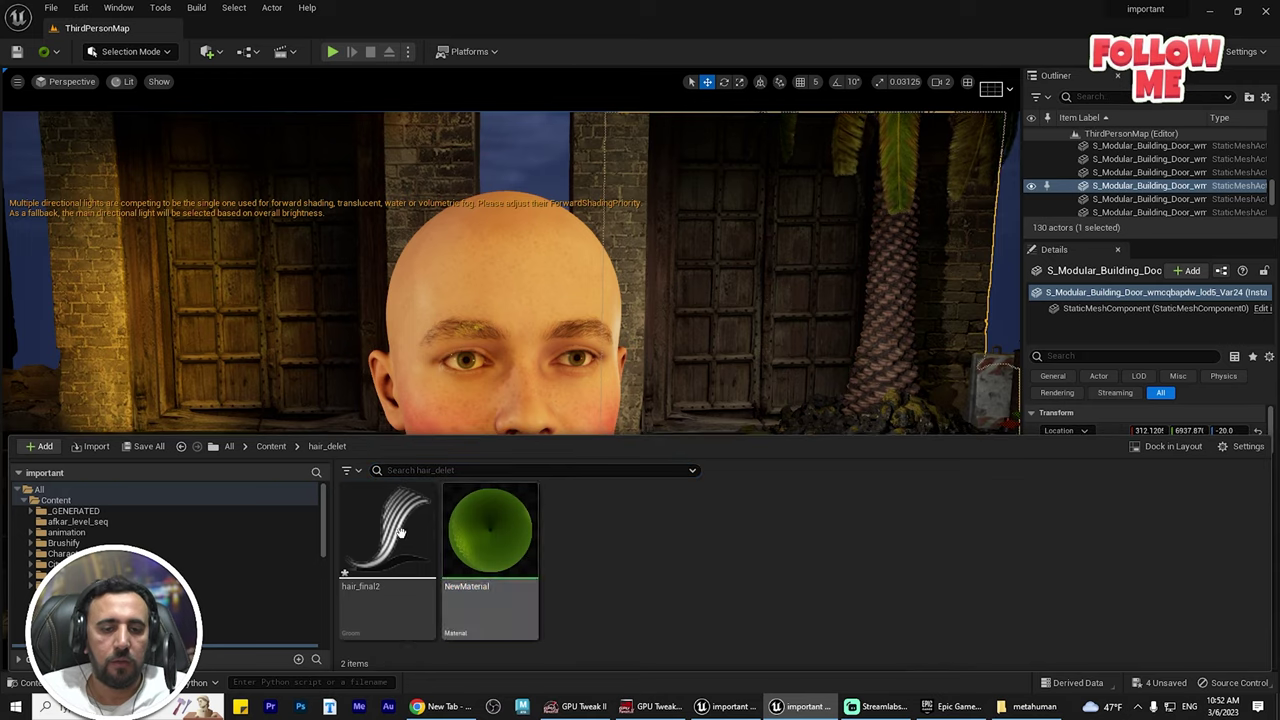
# - Open the hair_final2 groom, view it from another angle, and close its editor
pyautogui.doubleClick(380, 525)
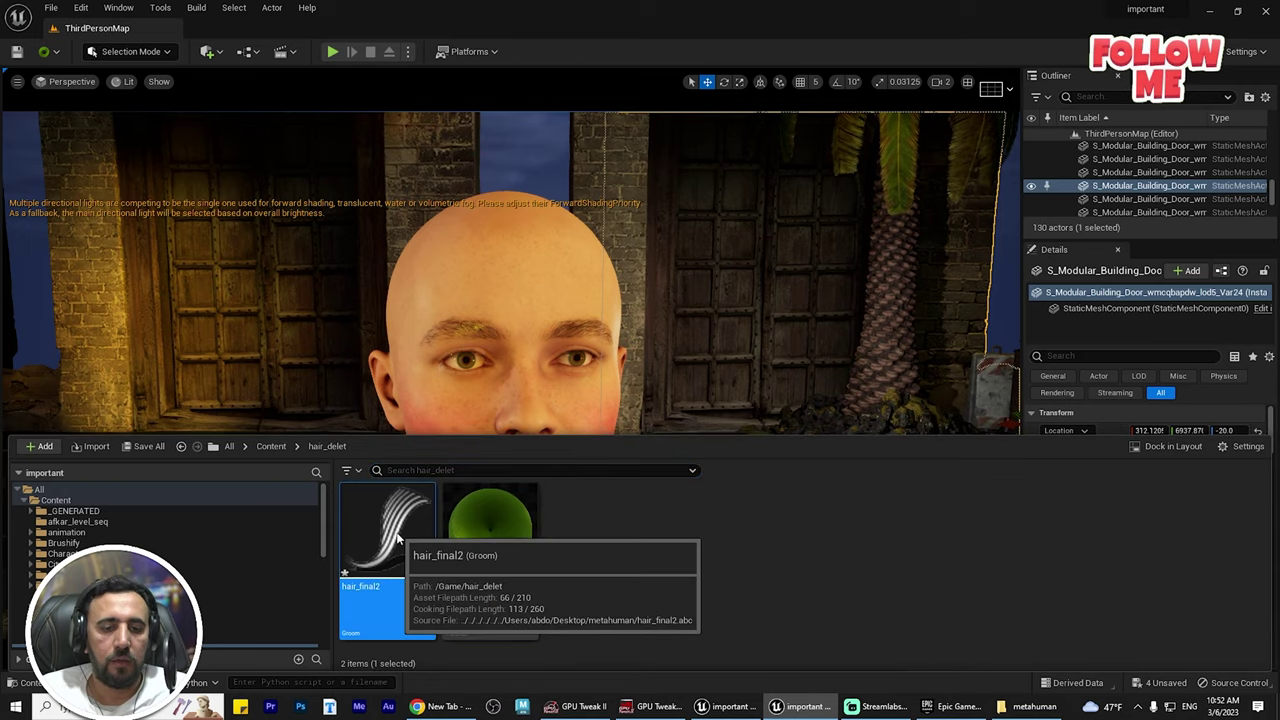
pyautogui.moveTo(772, 395); pyautogui.dragTo(700, 396)
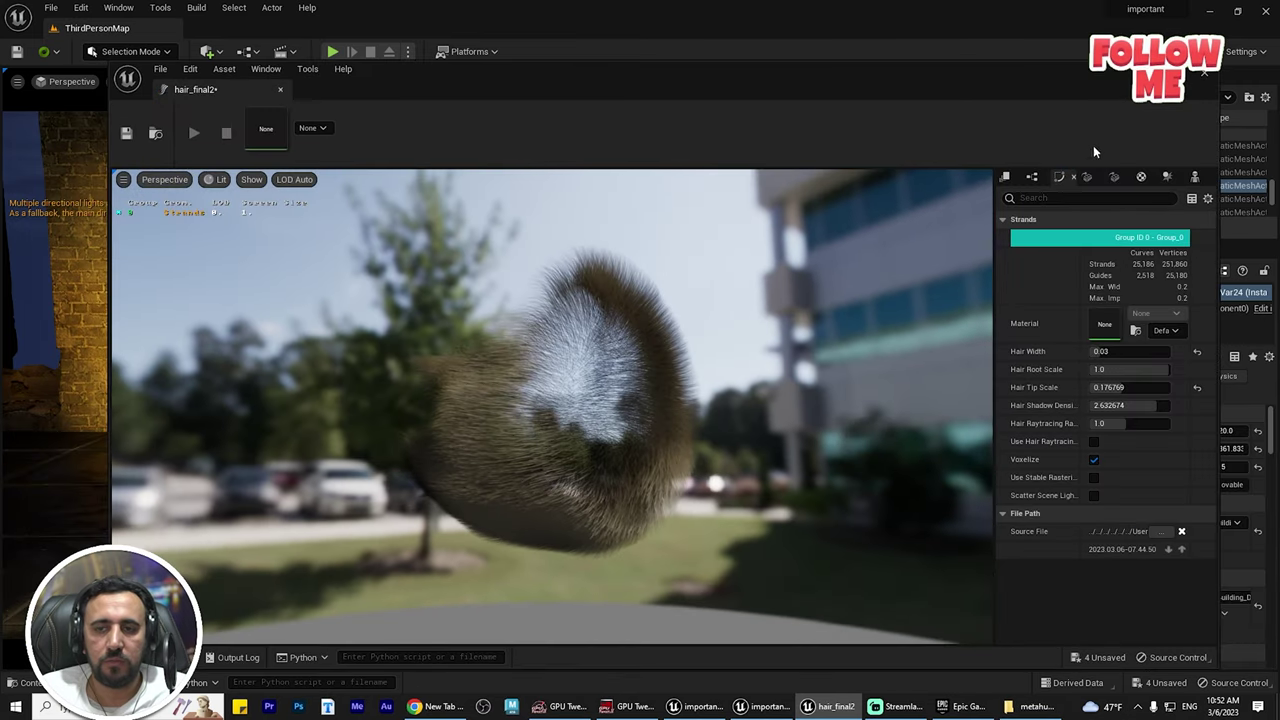
pyautogui.click(1200, 72)
# - Rename NewMaterial in the hair_delet folder as hair_finalmat
pyautogui.hotkey('ctrl', 'space')
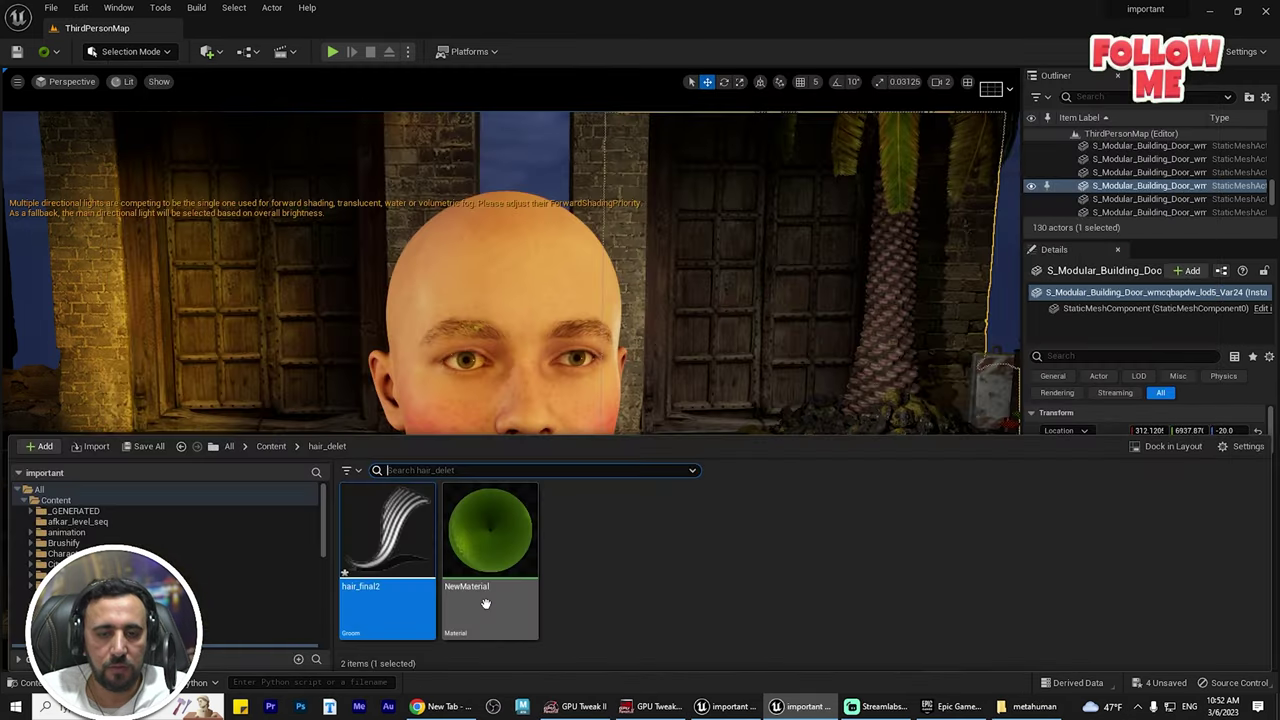
pyautogui.click(491, 540)
pyautogui.press('F2')
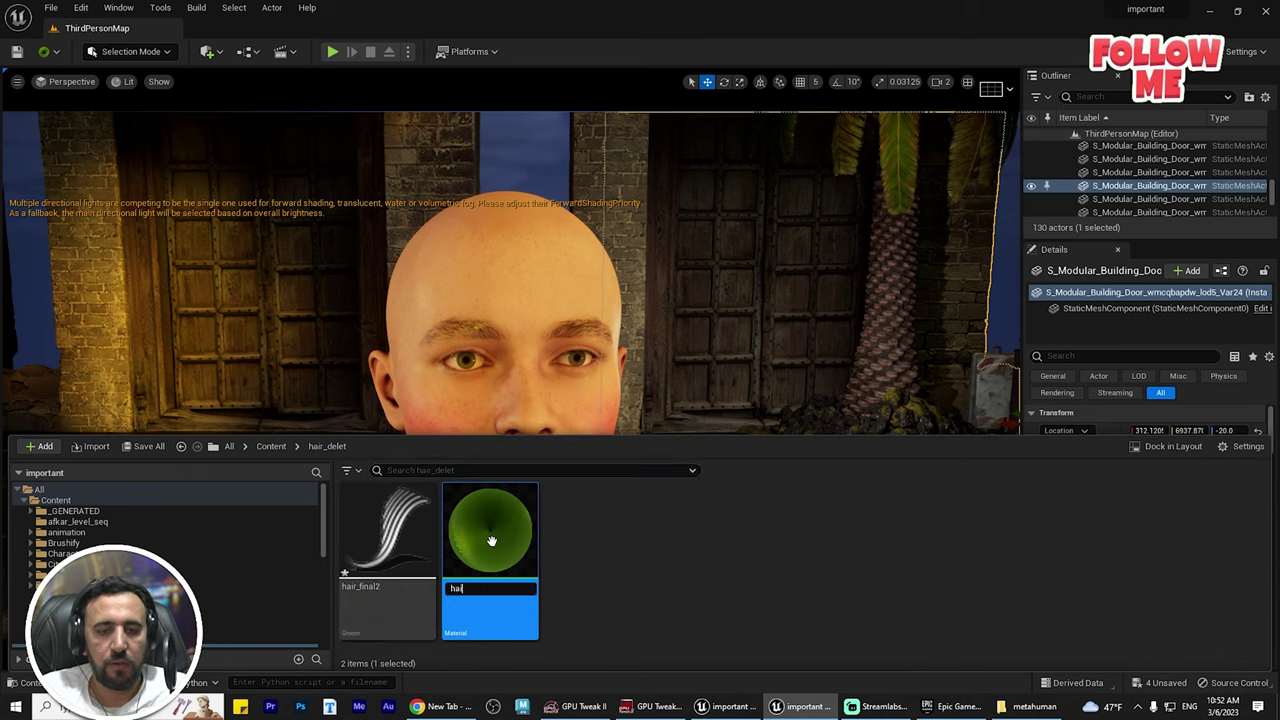
pyautogui.write('hair_finalmat')
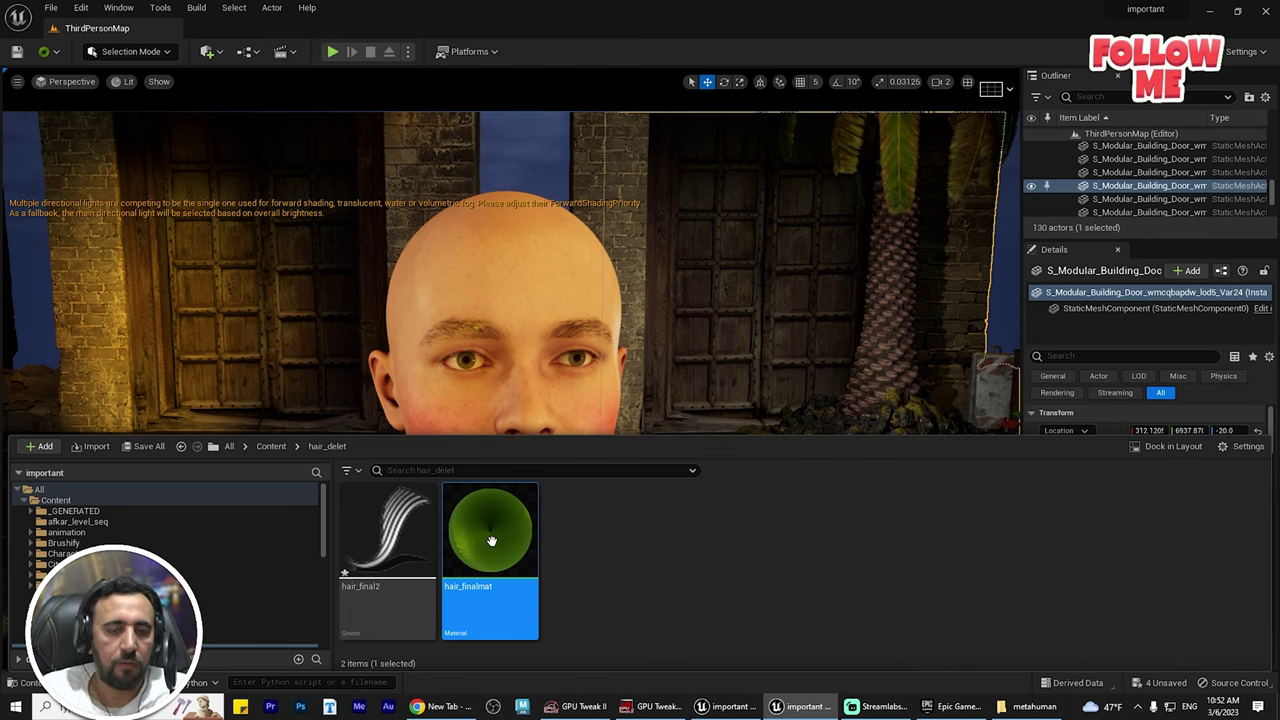
pyautogui.press('F2')
pyautogui.press('Return')
# - Add a material slot to the hair_final2 groom, assign hair_finalmat to it, and close the groom editor
pyautogui.doubleClick(393, 523)
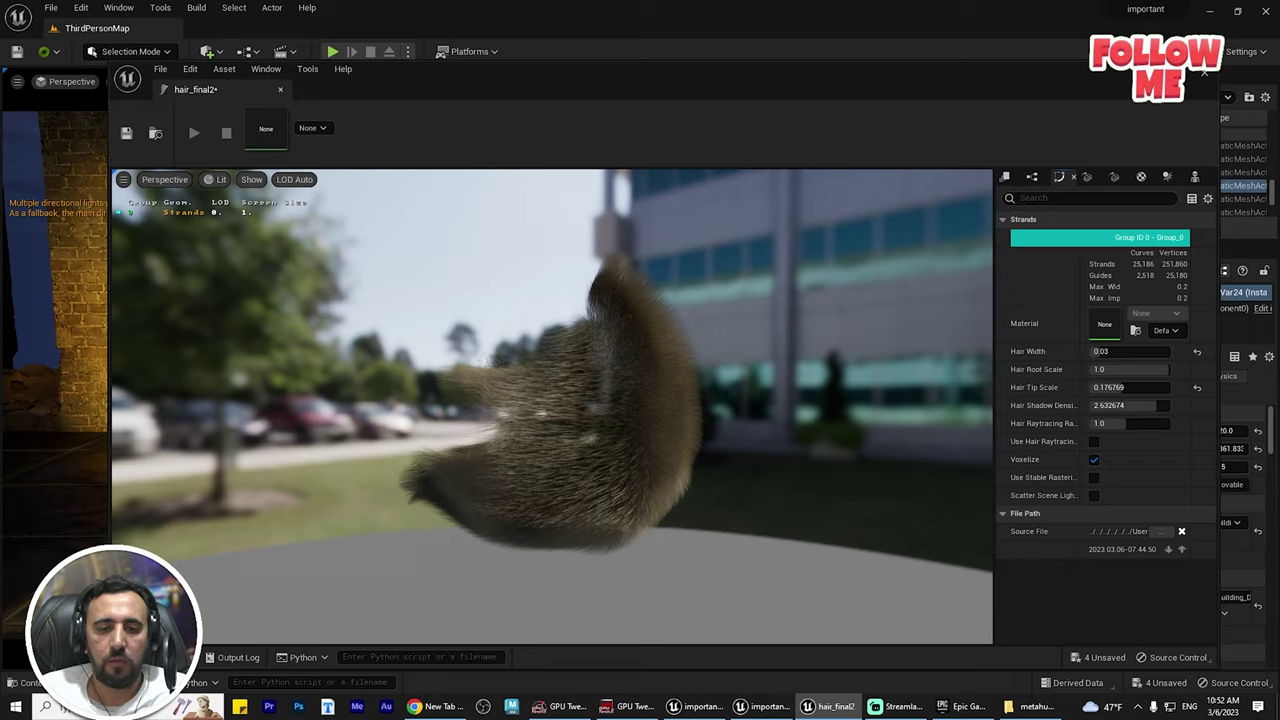
pyautogui.moveTo(552, 407); pyautogui.dragTo(735, 290)
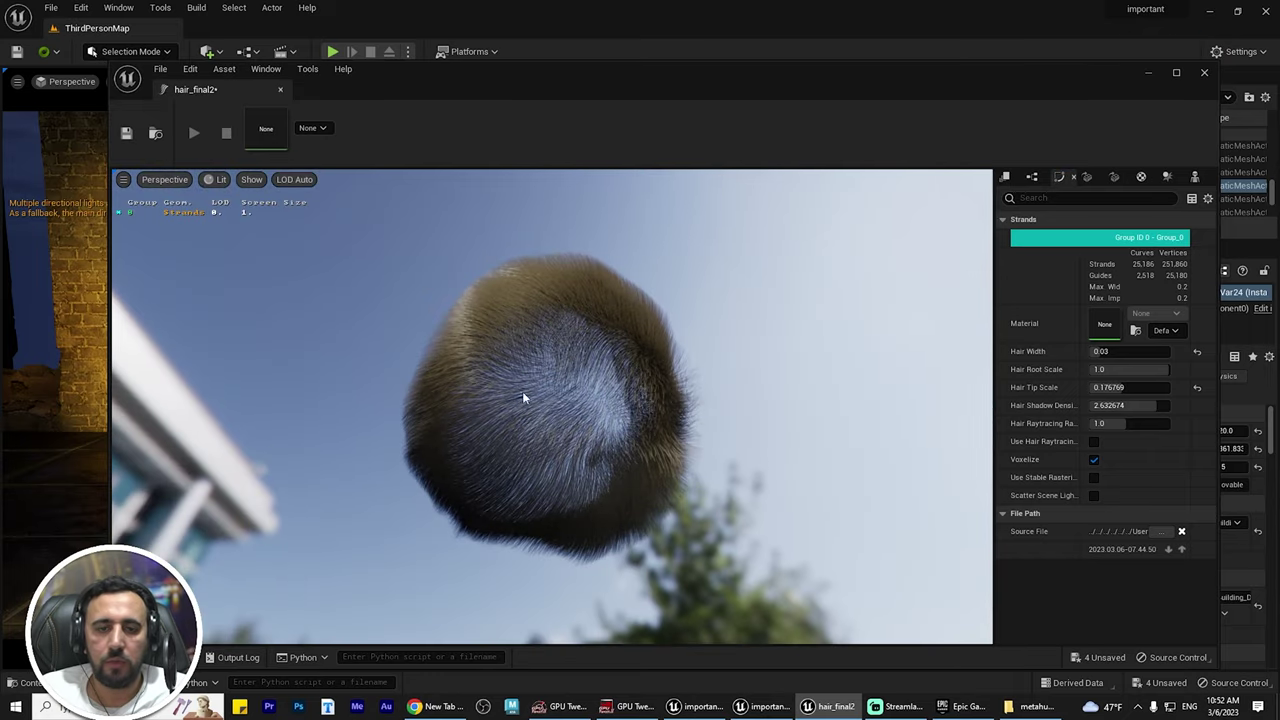
pyautogui.click(1140, 178)
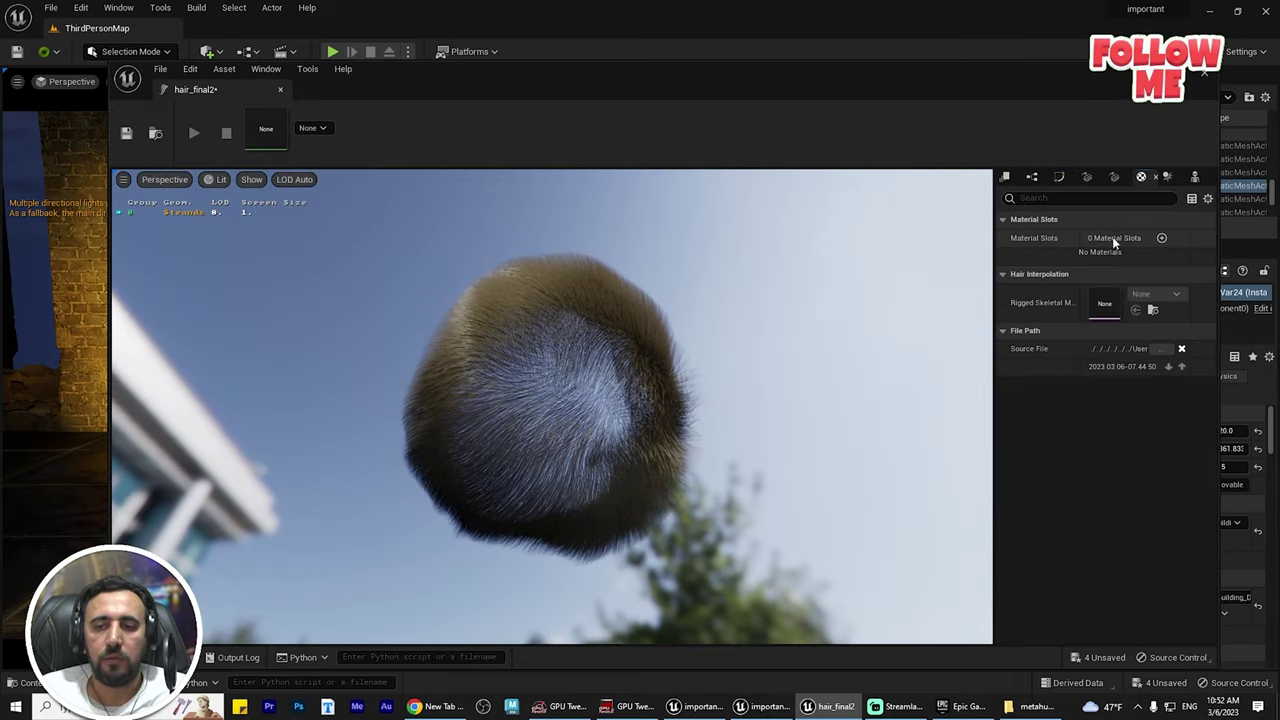
pyautogui.click(1110, 179)
pyautogui.click(1148, 179)
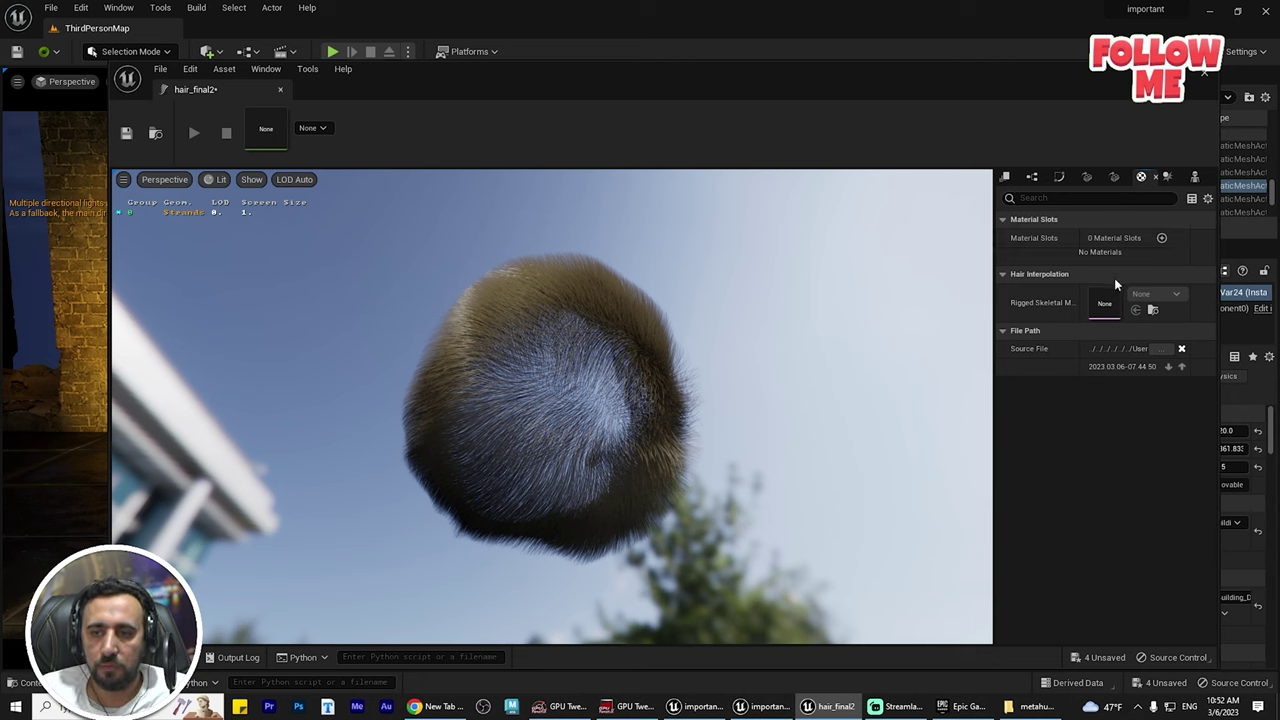
pyautogui.click(1162, 238)
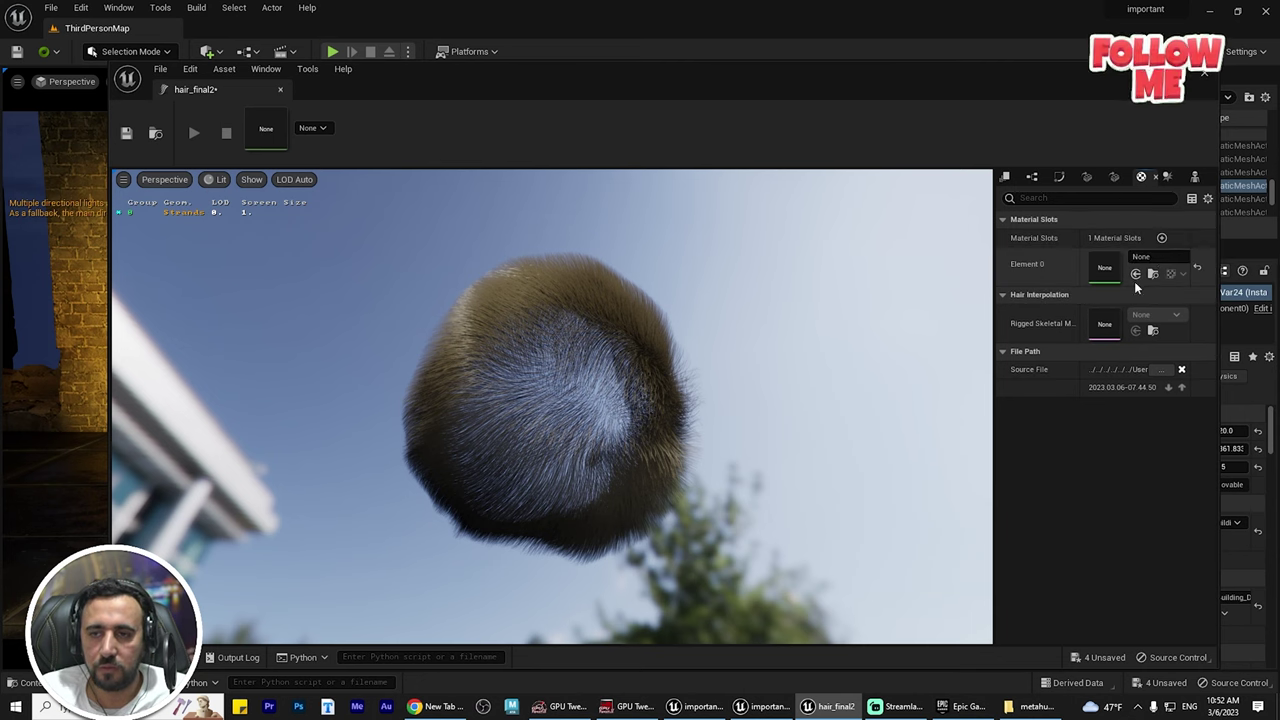
pyautogui.click(1157, 256)
pyautogui.write('hair_finalmat')
pyautogui.click(1104, 415)
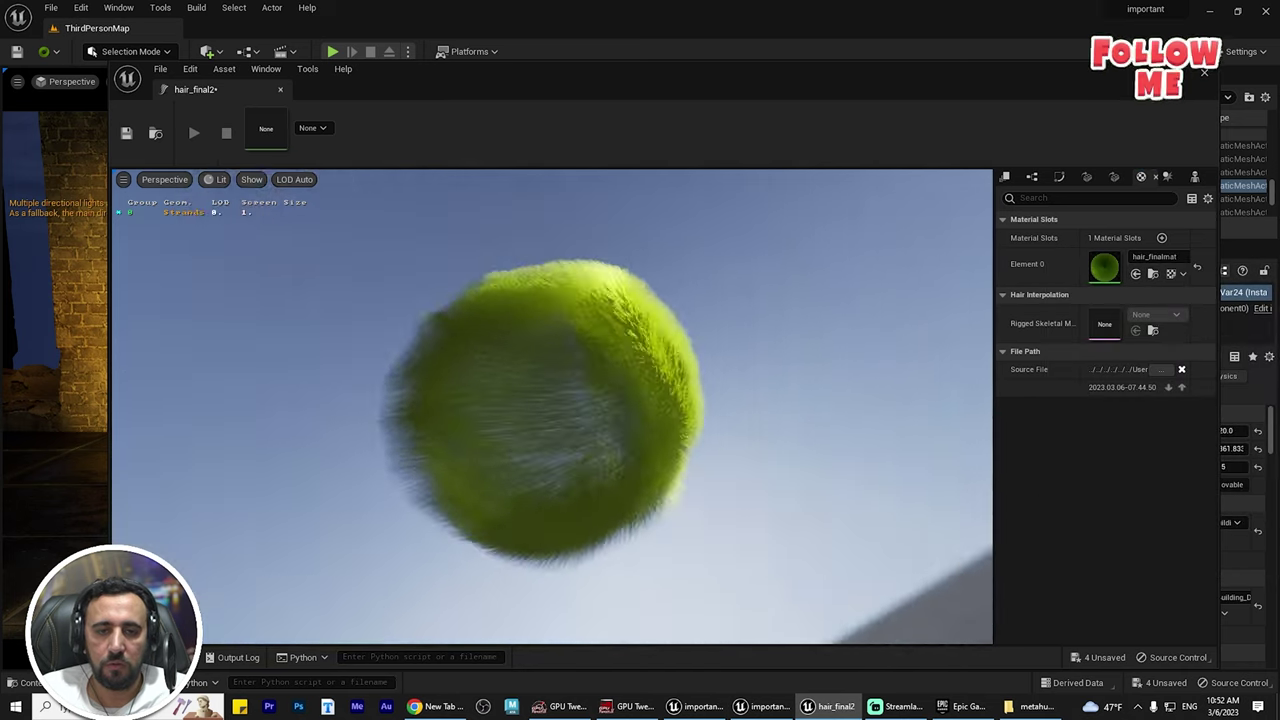
pyautogui.moveTo(552, 330); pyautogui.dragTo(560, 480)
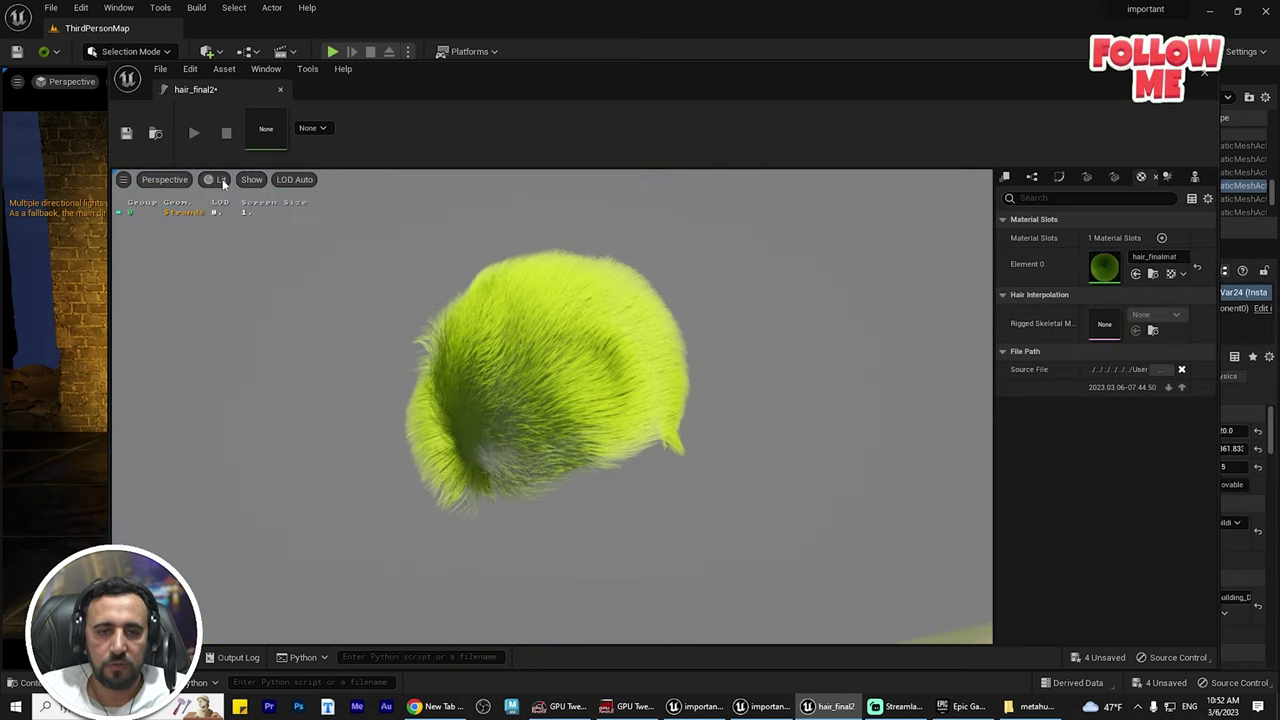
pyautogui.click(1210, 78)
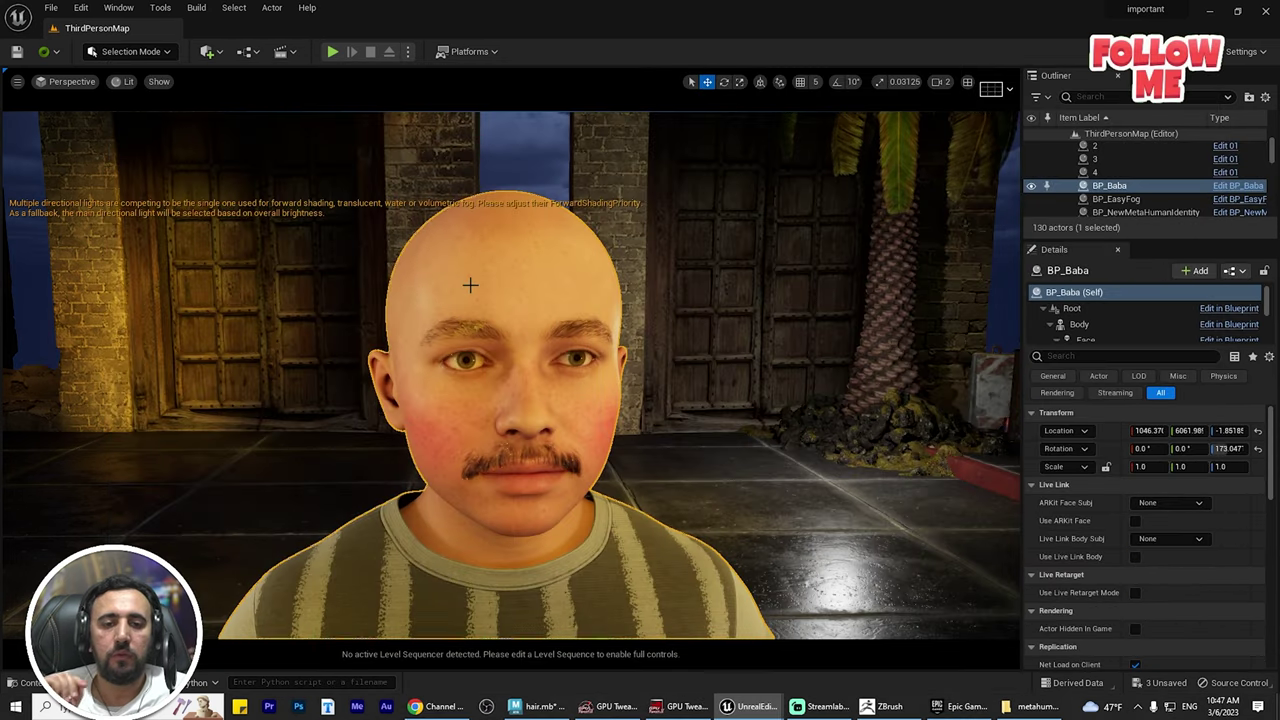
pyautogui.hotkey('ctrl', 'space')
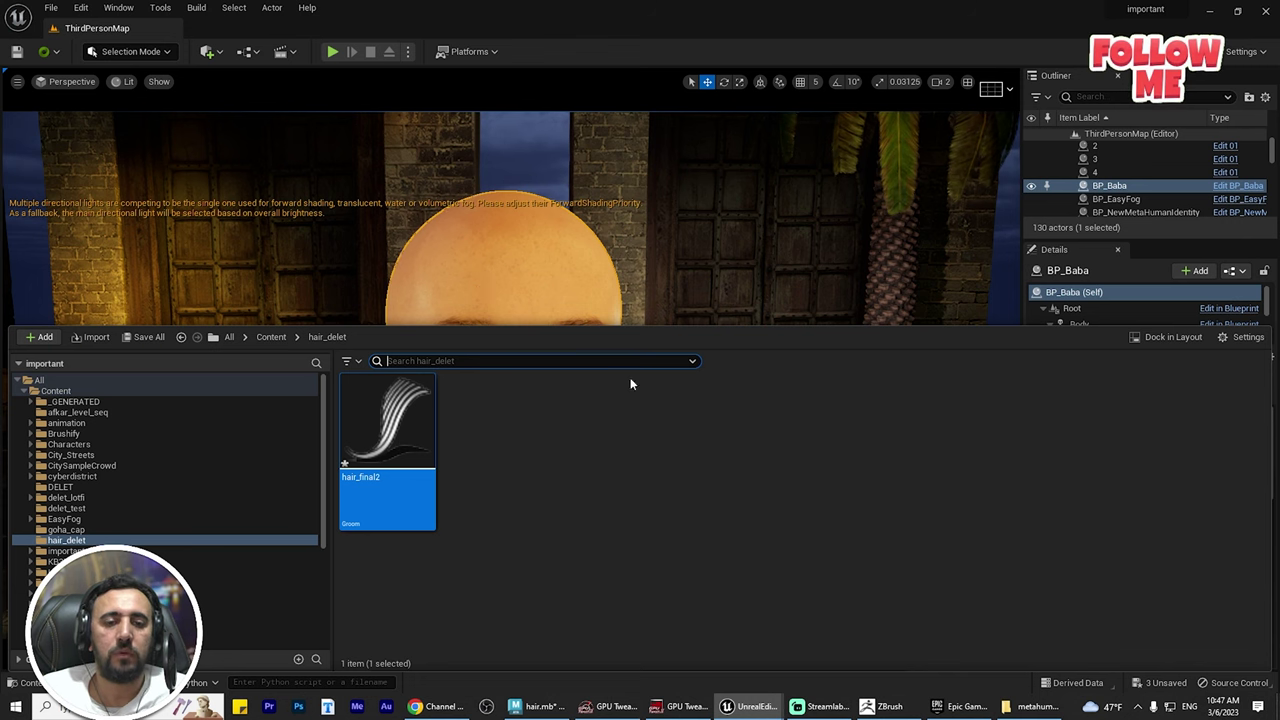
pyautogui.rightClick(390, 420)
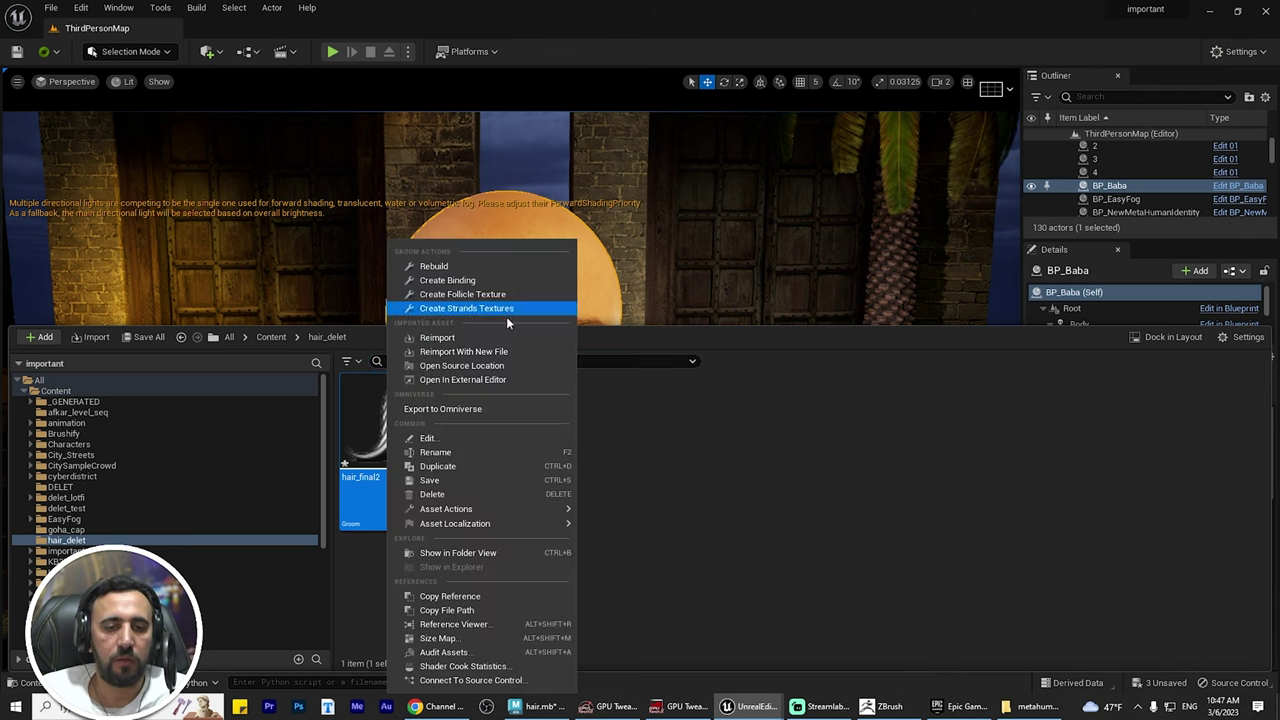
pyautogui.click(815, 408)
pyautogui.hotkey('ctrl', 'space')
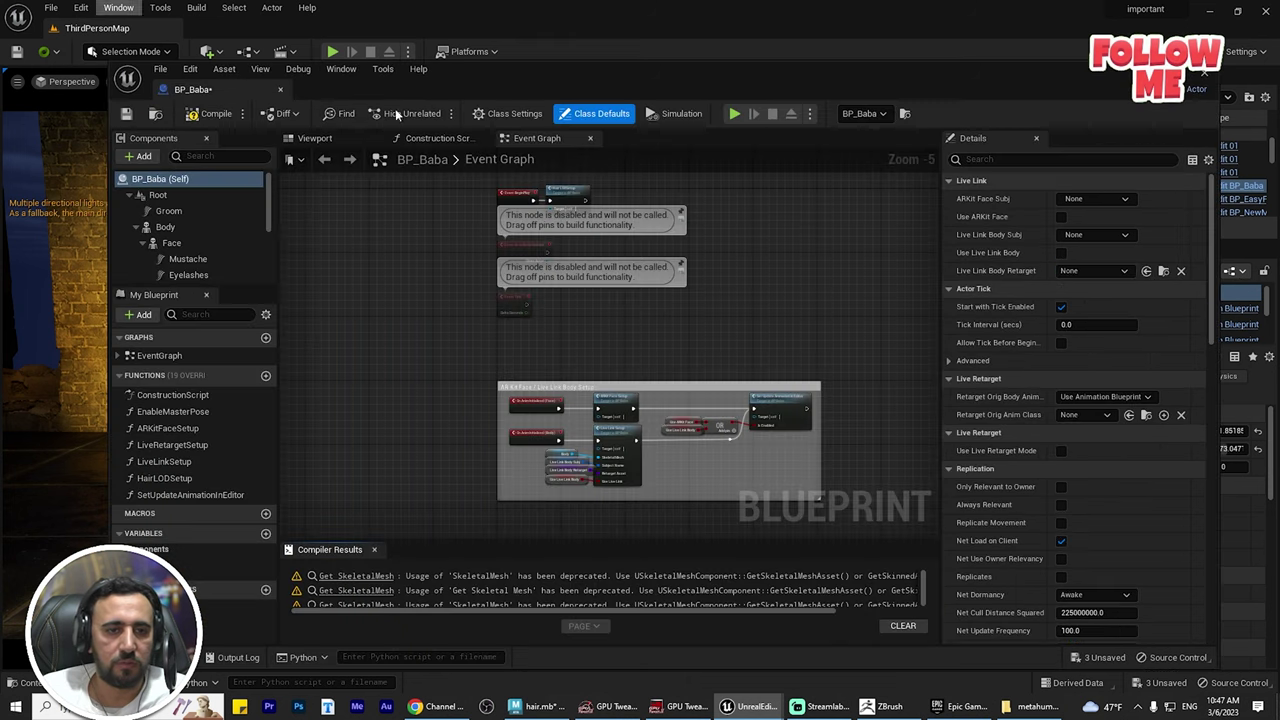
# - Add a Groom component to the BP_Baba blueprint and parent it under Body
pyautogui.click(160, 228)
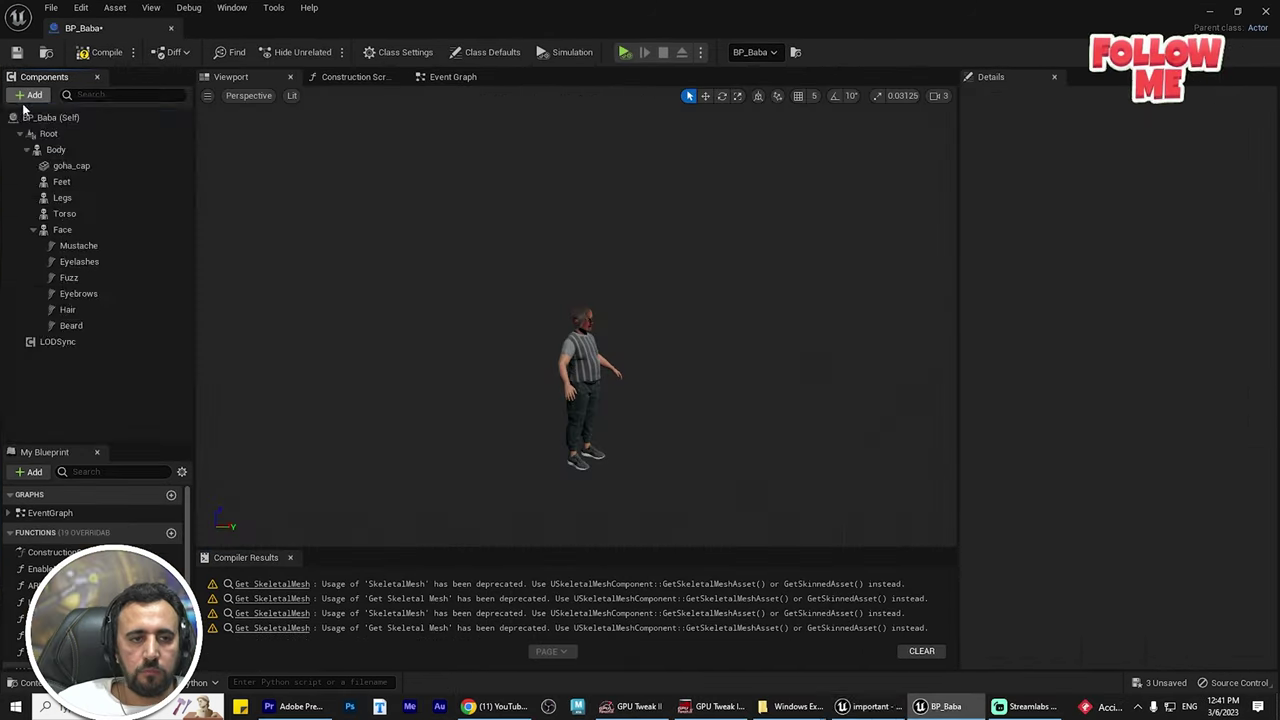
pyautogui.click(30, 95)
pyautogui.write('g')
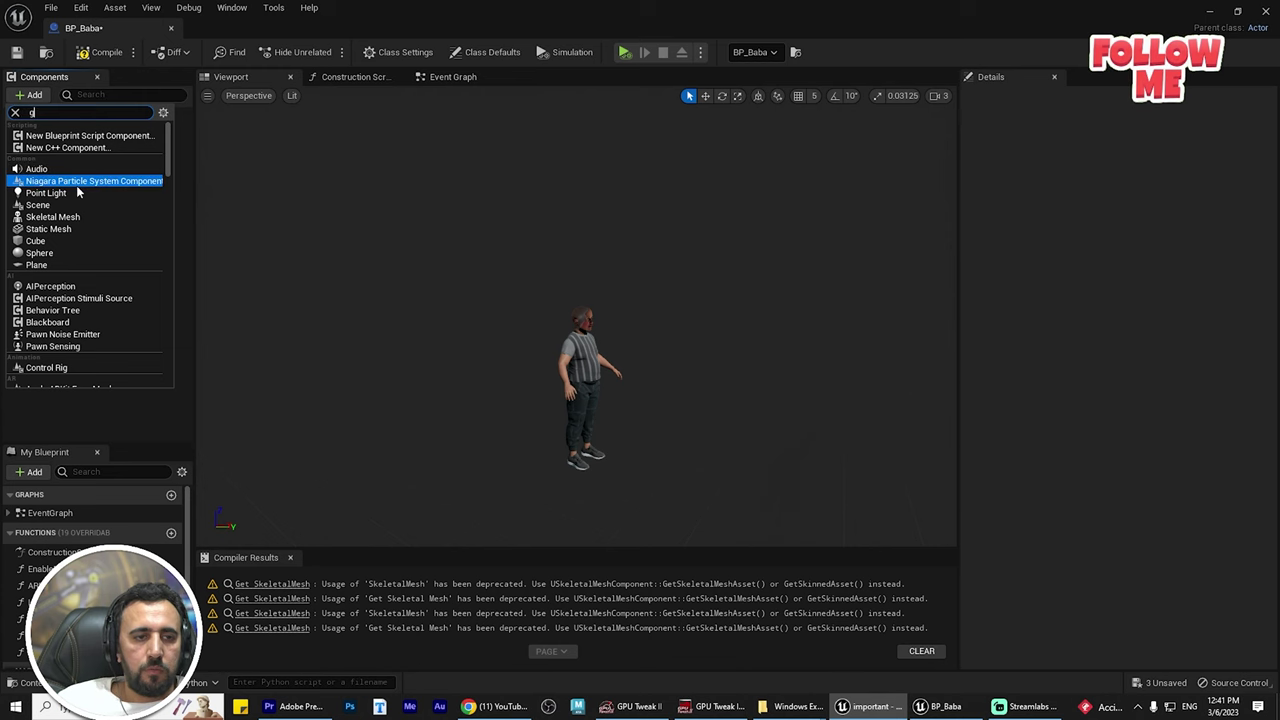
pyautogui.write('r')
pyautogui.click(46, 181)
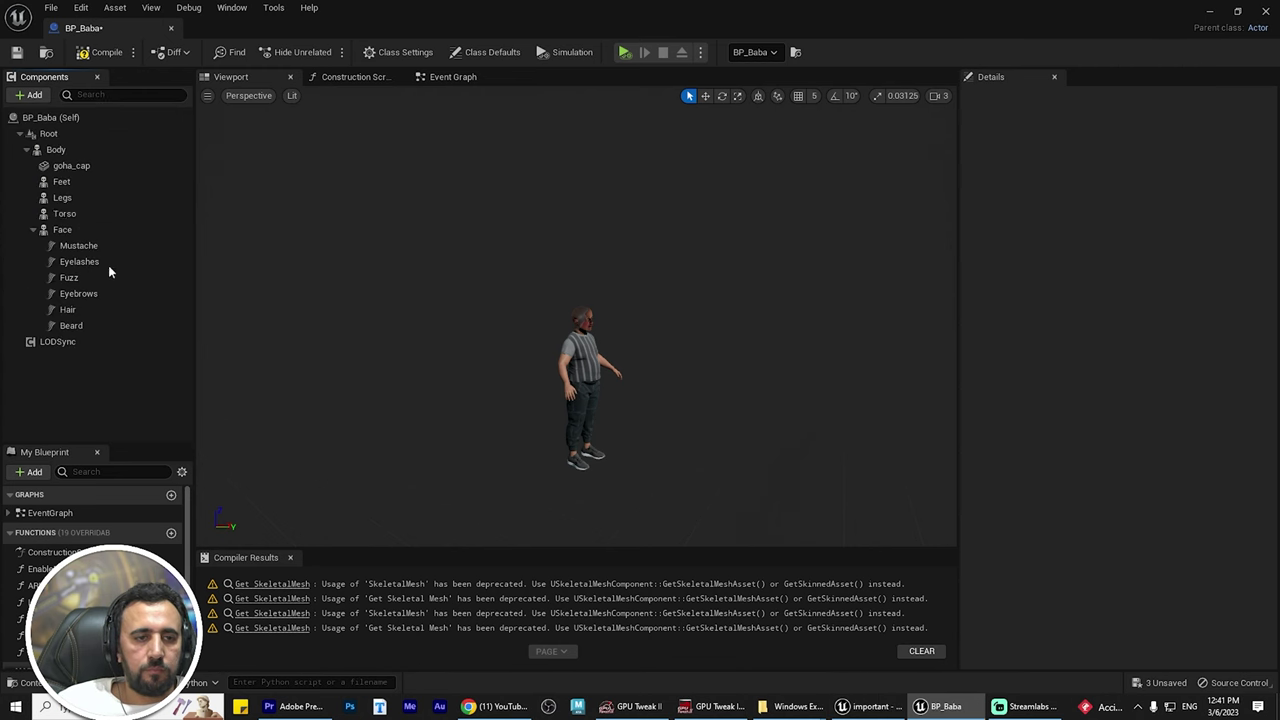
pyautogui.moveTo(59, 149)
pyautogui.mouseDown()
pyautogui.moveTo(75, 200)
pyautogui.moveTo(47, 168)
pyautogui.mouseUp()
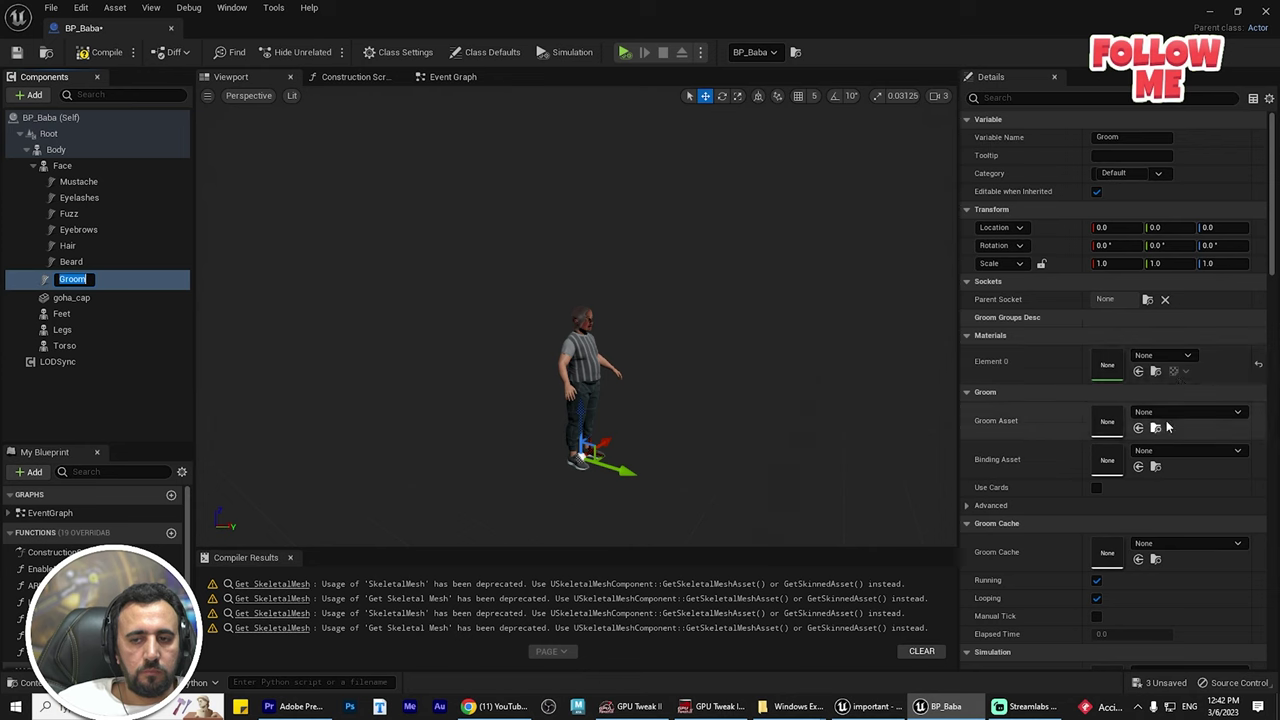
# - Set the Groom Asset of the component under Body to hair_final2
pyautogui.click(1165, 412)
pyautogui.write('hair_final2')
pyautogui.click(1130, 235)
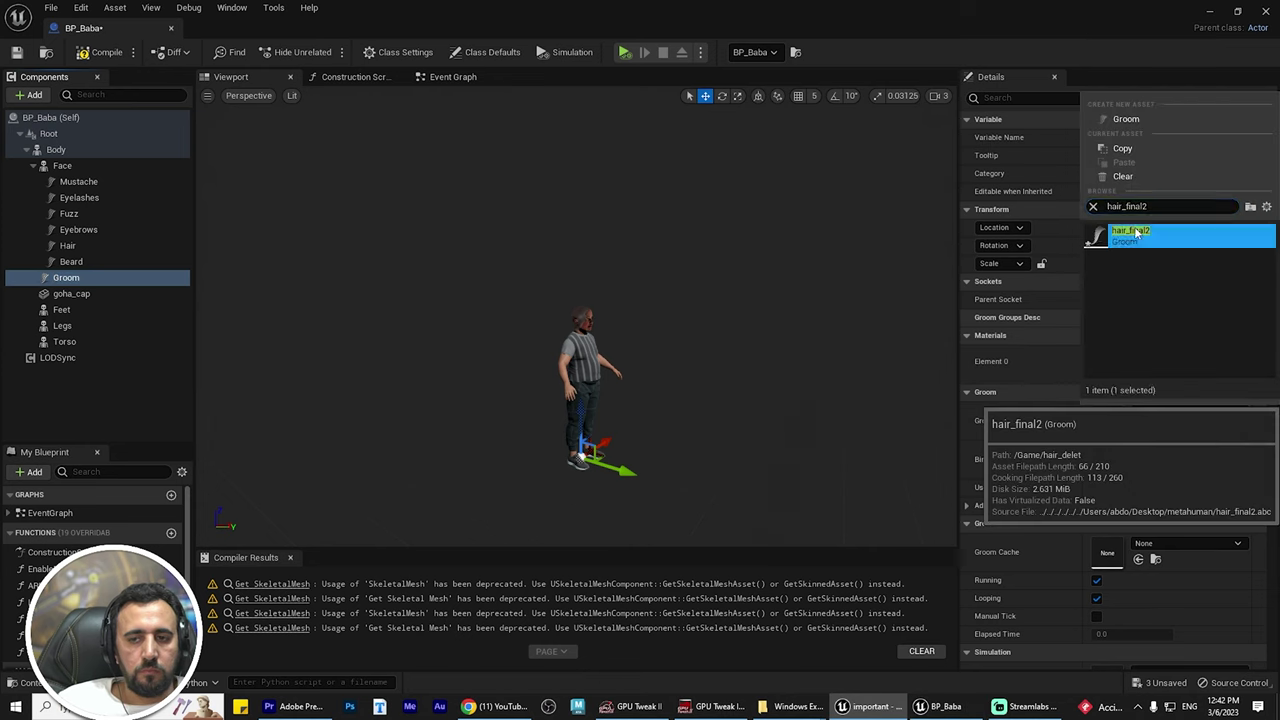
# - Rotate the Groom component about 90° around the X axis to fit the hair onto the character's head
pyautogui.press('w')
pyautogui.moveTo(657, 394); pyautogui.dragTo(525, 488, button='right')
pyautogui.press('w')
pyautogui.moveTo(594, 414); pyautogui.dragTo(636, 426, button='right')
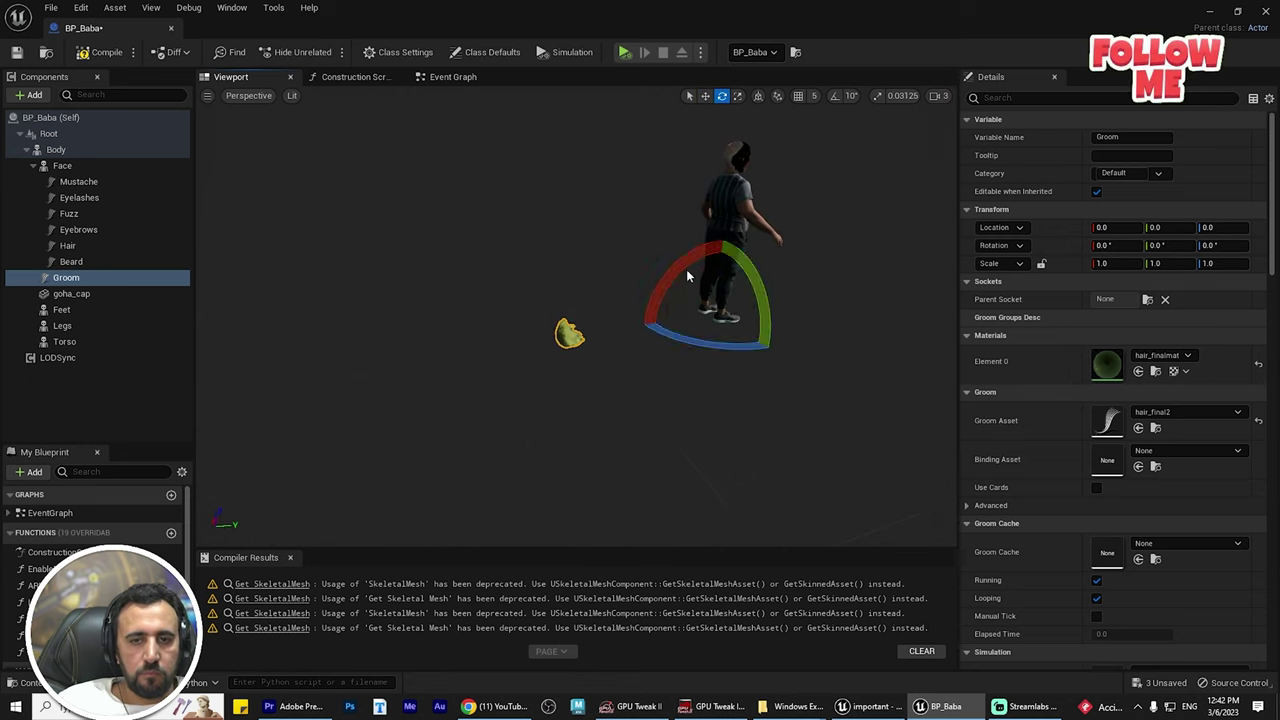
pyautogui.moveTo(687, 276); pyautogui.dragTo(695, 268)
pyautogui.moveTo(765, 246); pyautogui.dragTo(771, 302)
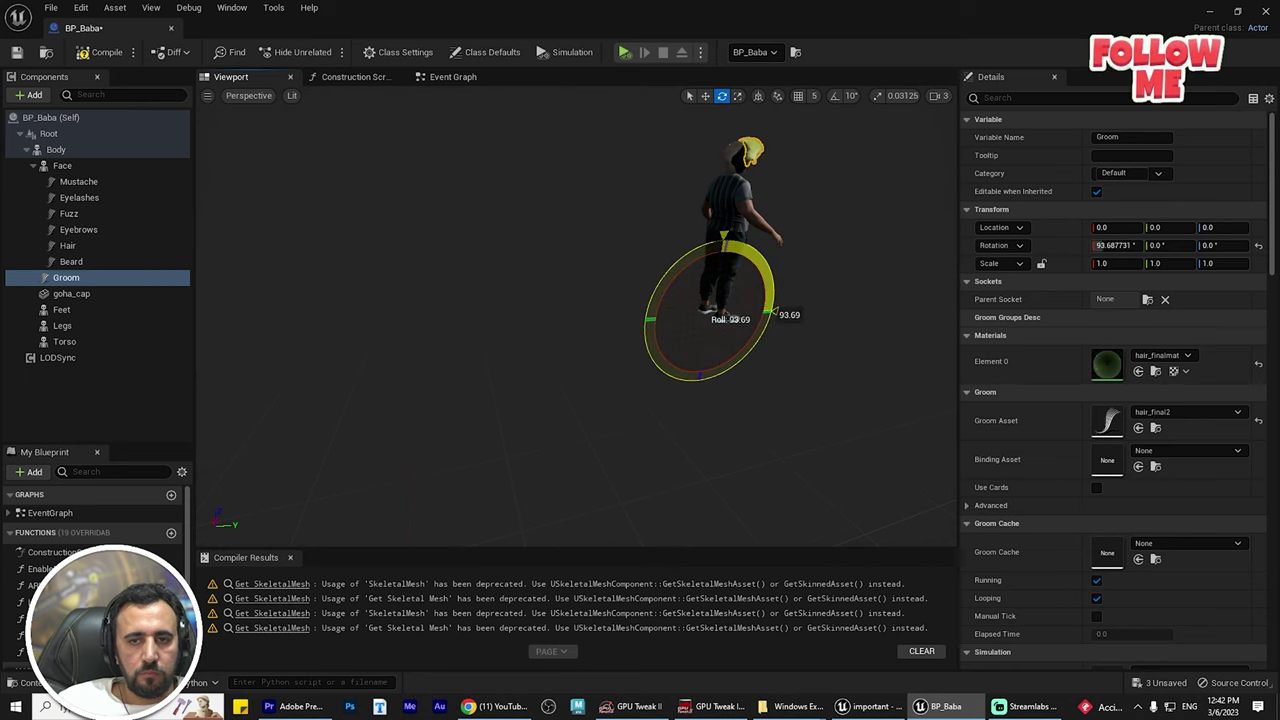
pyautogui.moveTo(772, 307); pyautogui.dragTo(773, 309)
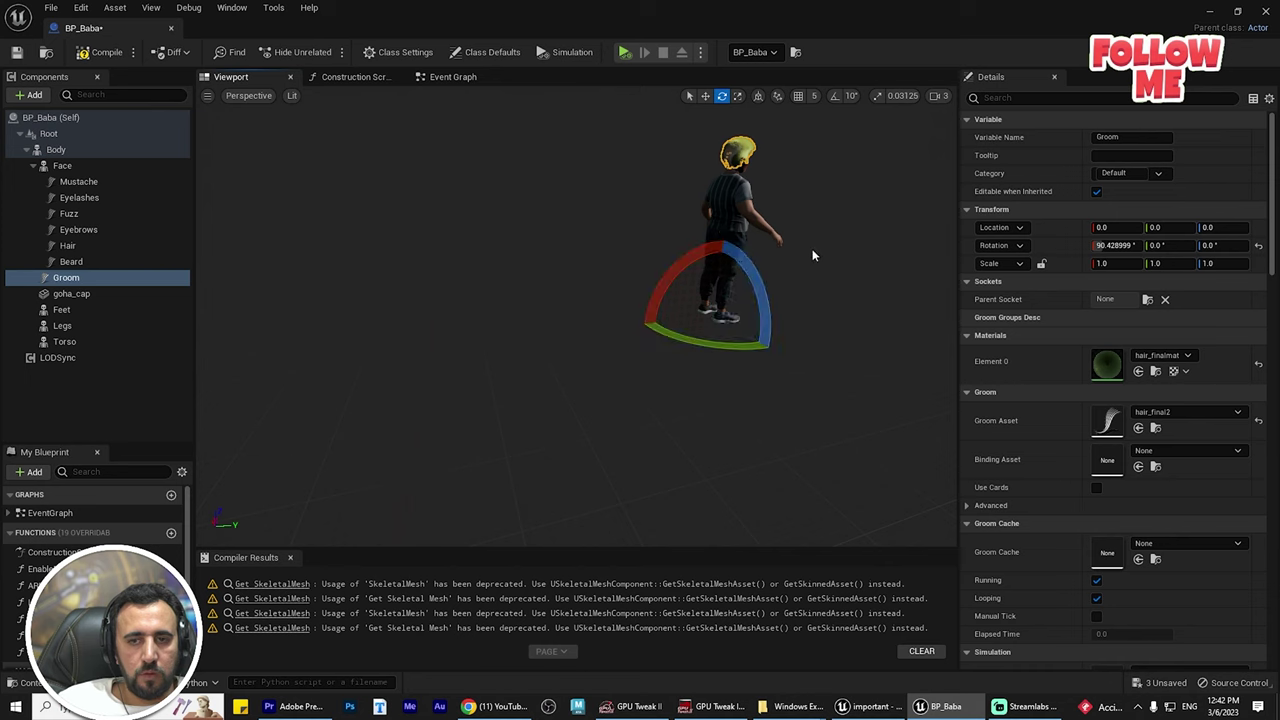
pyautogui.keyDown('alt'); pyautogui.moveTo(815, 254); pyautogui.dragTo(1090, 260); pyautogui.keyUp('alt')
pyautogui.moveTo(576, 300); pyautogui.dragTo(580, 400, button='right')
pyautogui.moveTo(918, 300); pyautogui.dragTo(918, 246, button='right')
# - Reimport the hair_final2 groom with its X conversion rotation set to 90
pyautogui.hotkey('ctrl', 'space')
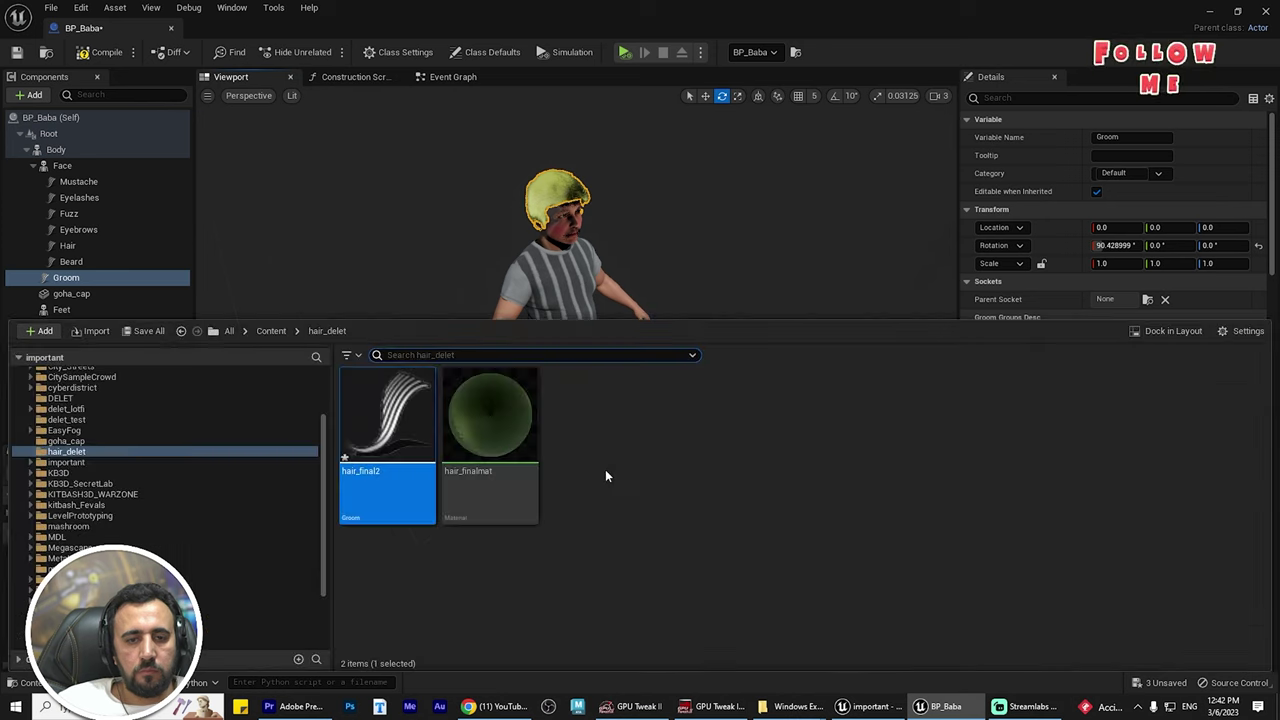
pyautogui.click(605, 469)
pyautogui.rightClick(371, 423)
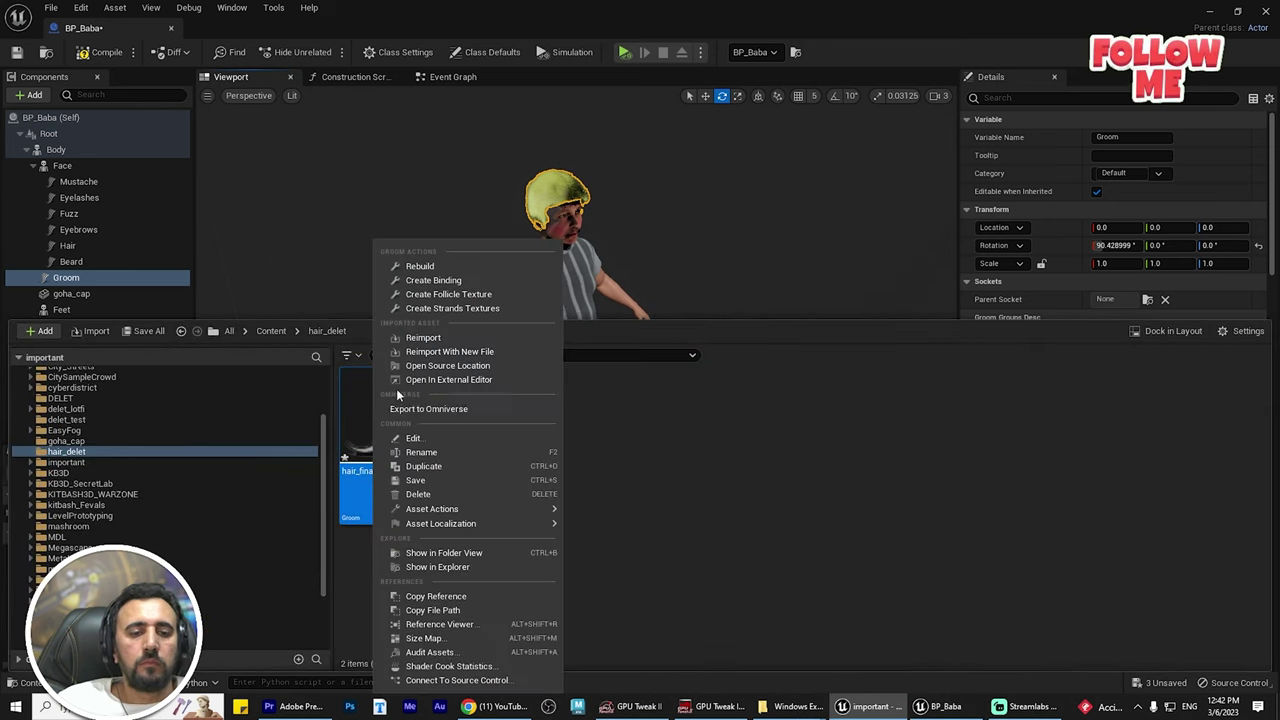
pyautogui.click(422, 337)
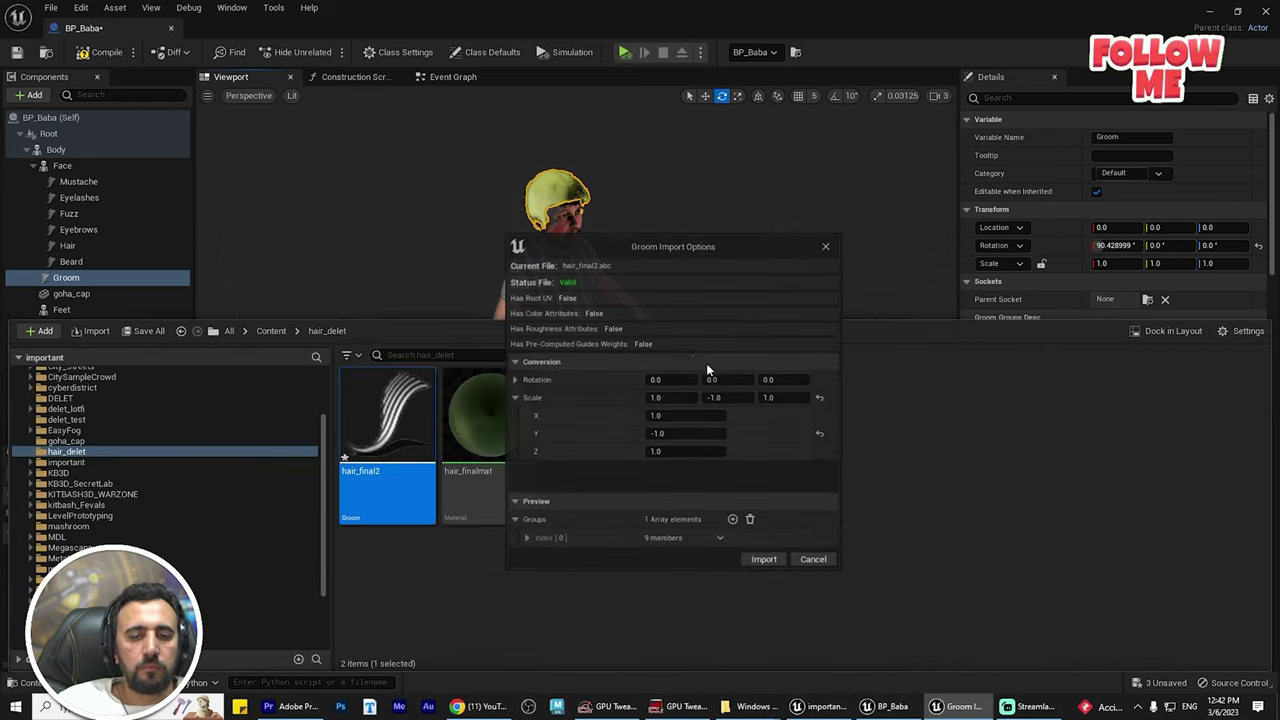
pyautogui.click(686, 381)
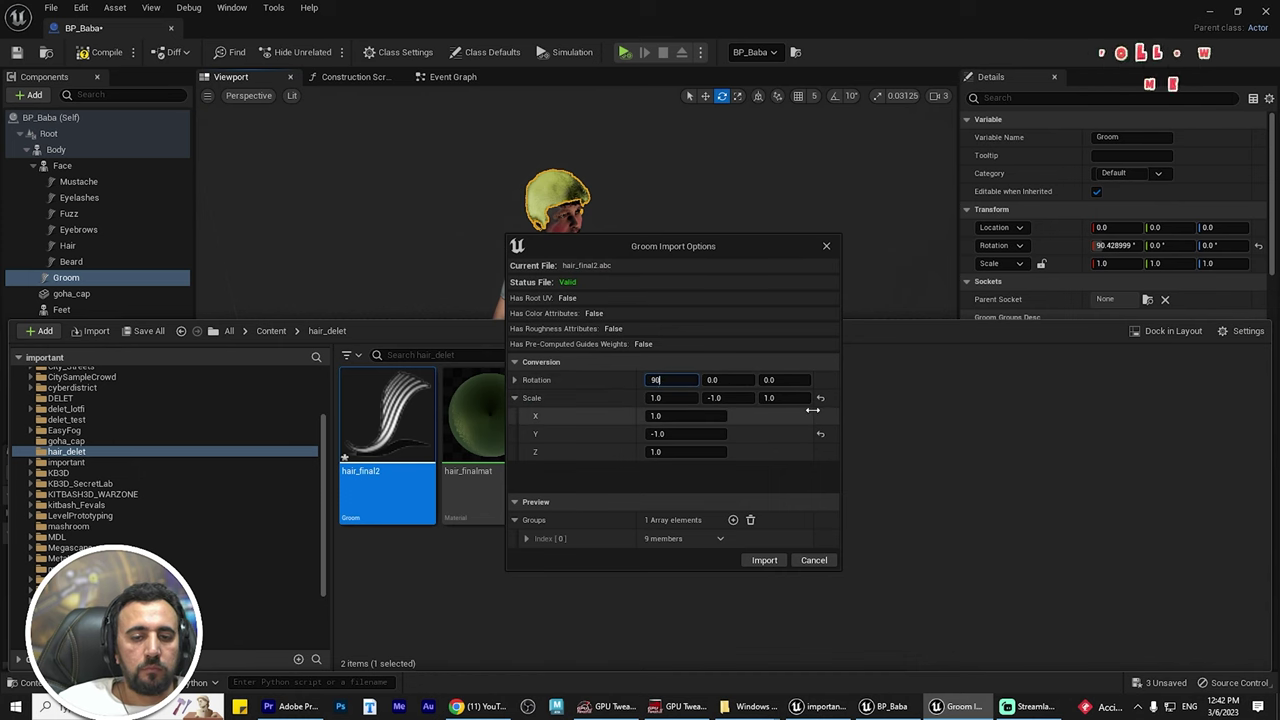
pyautogui.click(765, 561)
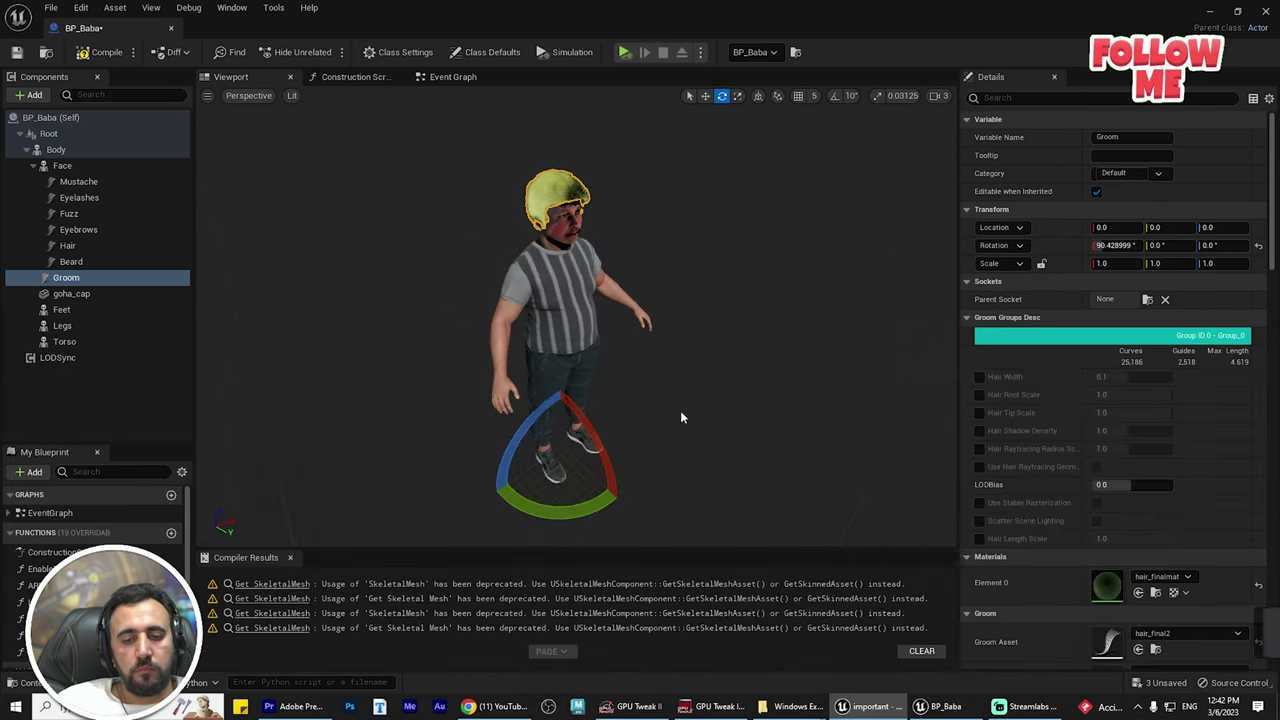
# - Delete the Groom component under Body and add a new Groom component parented to Face
pyautogui.click(75, 280)
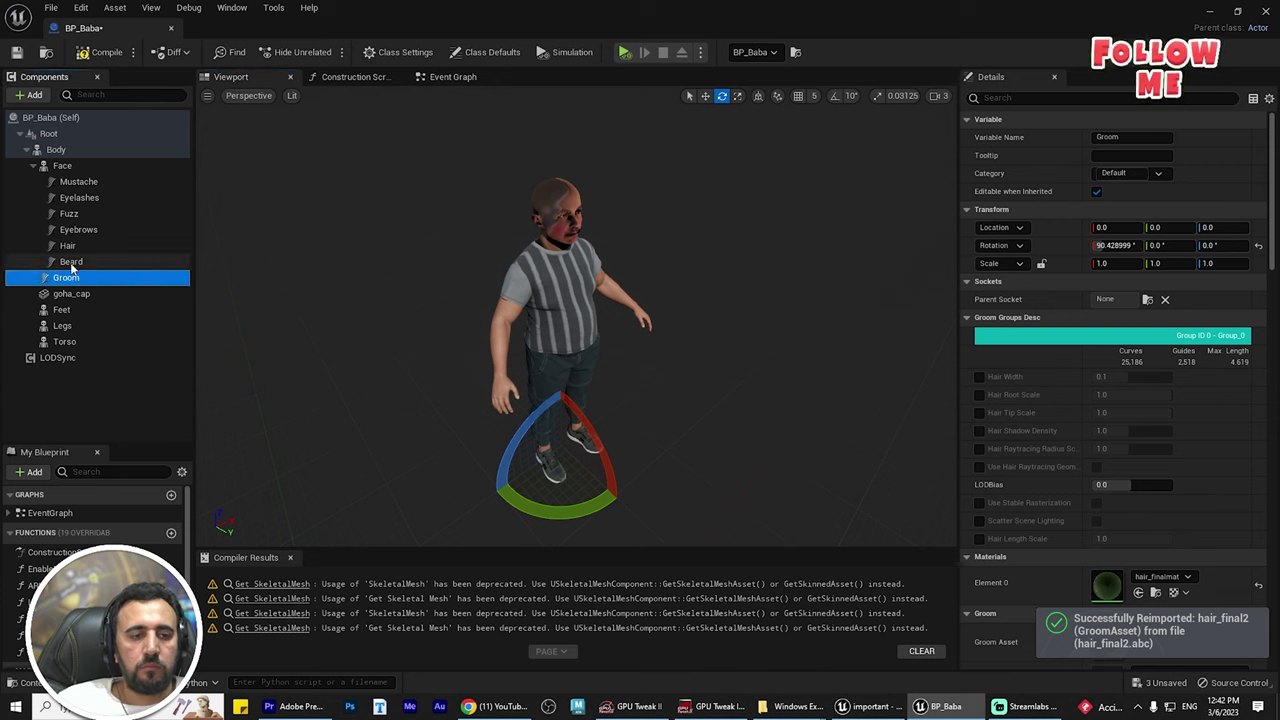
pyautogui.press('Delete')
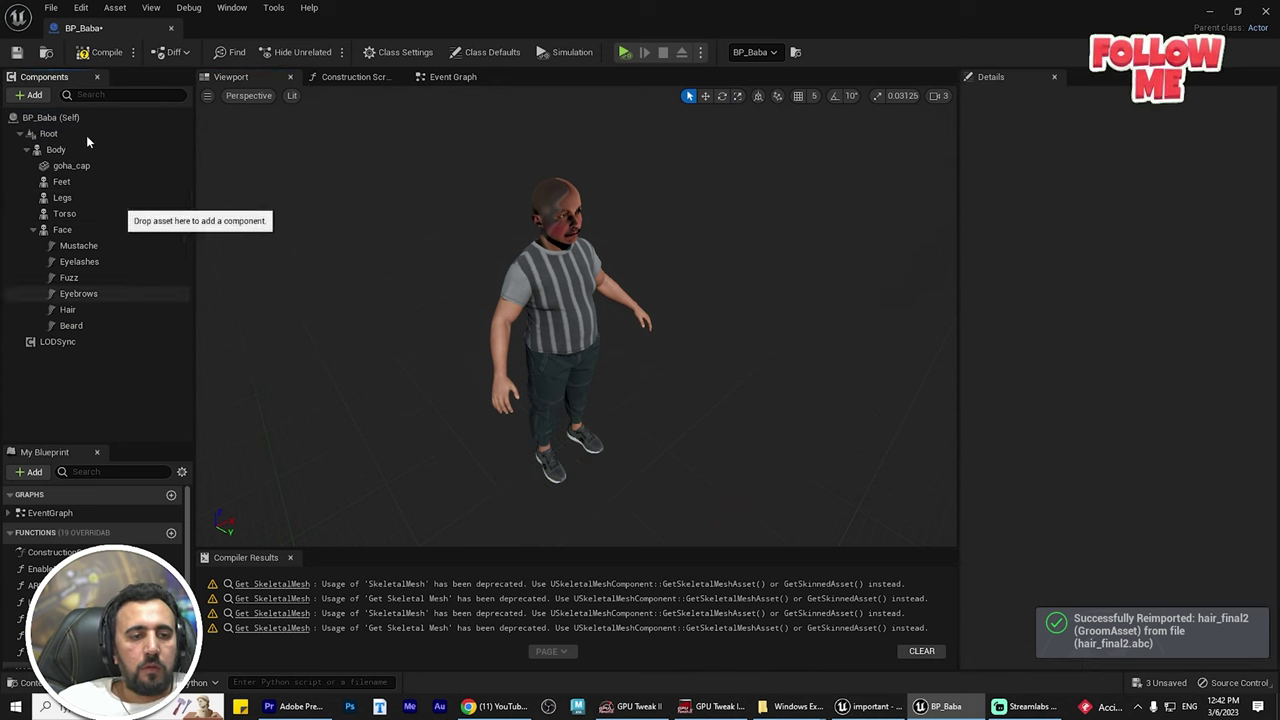
pyautogui.click(28, 94)
pyautogui.write('gr')
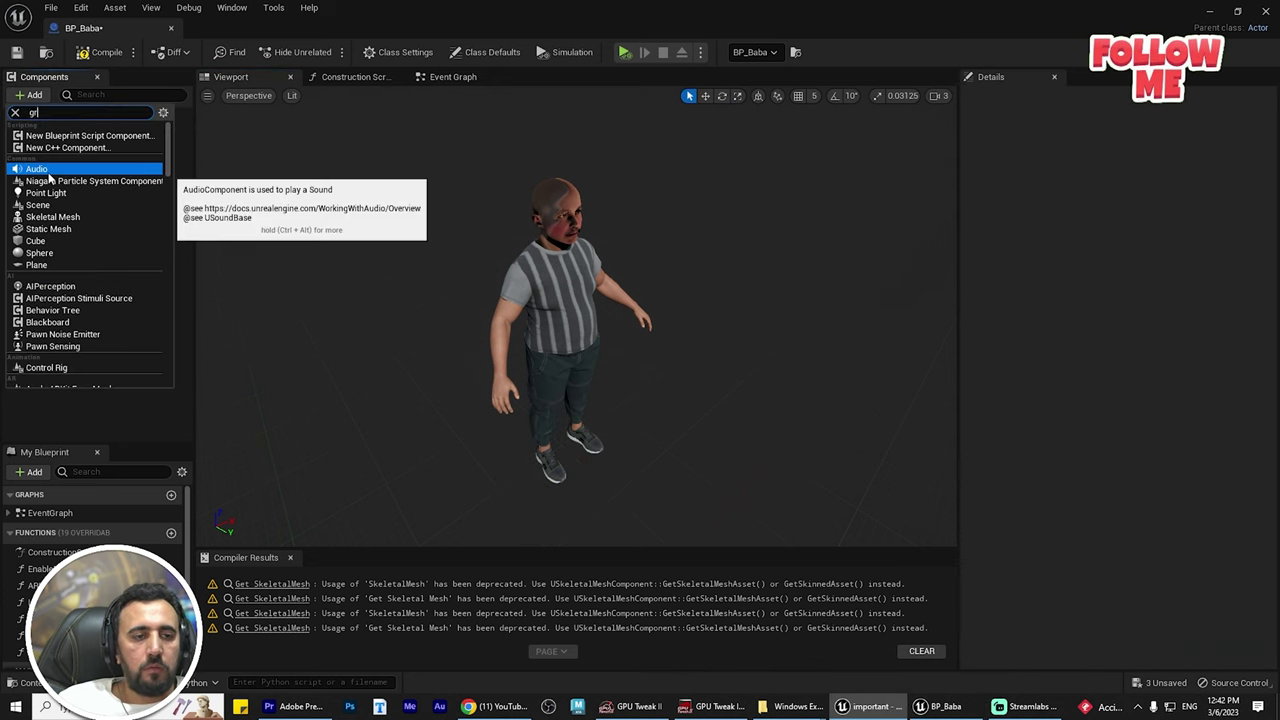
pyautogui.write('oo')
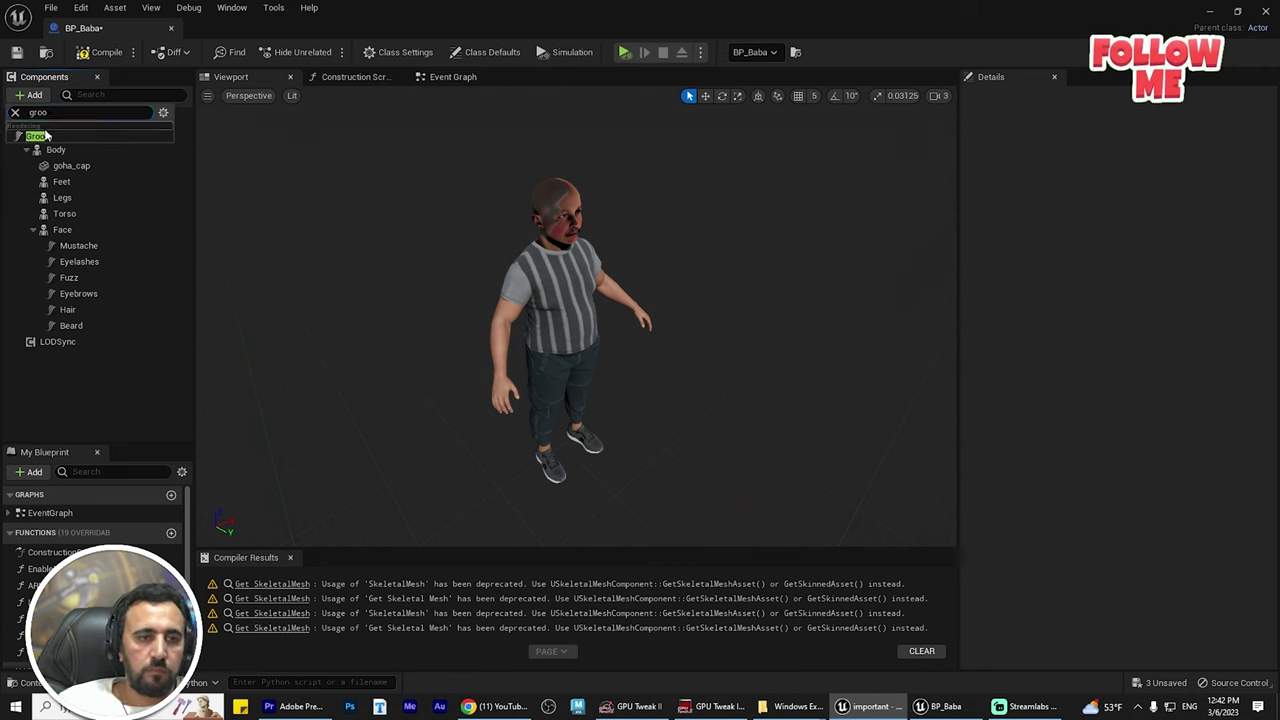
pyautogui.click(40, 137)
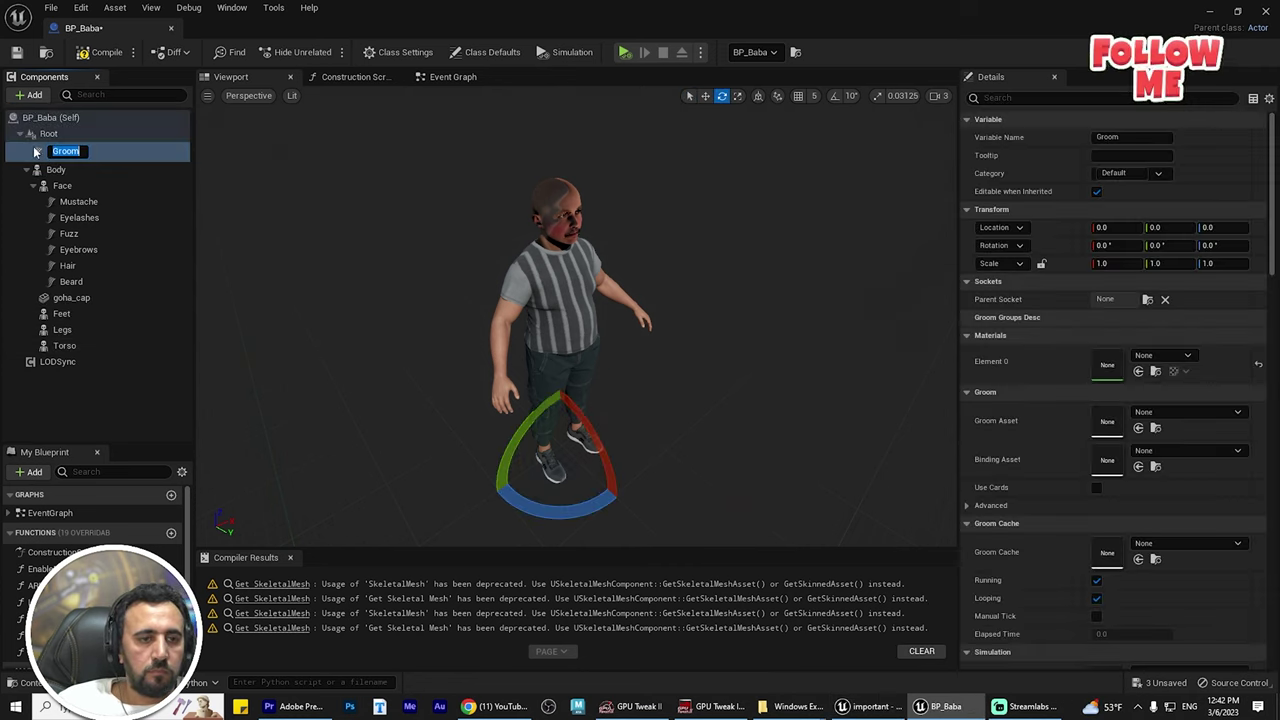
pyautogui.moveTo(40, 150); pyautogui.dragTo(71, 185)
pyautogui.click(62, 230)
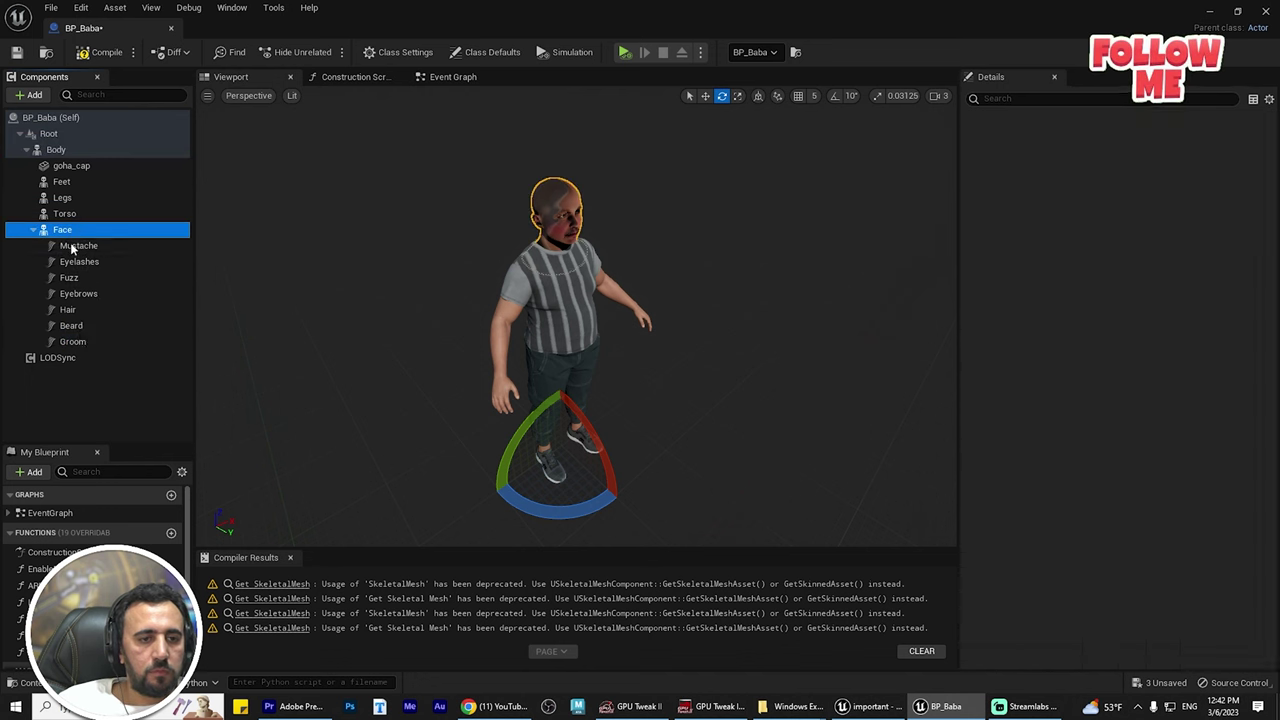
# - Assign hair_final2 as the Groom Asset of the component under Face and check its fit on the head
pyautogui.click(72, 341)
pyautogui.click(1185, 412)
pyautogui.write('hair_final2')
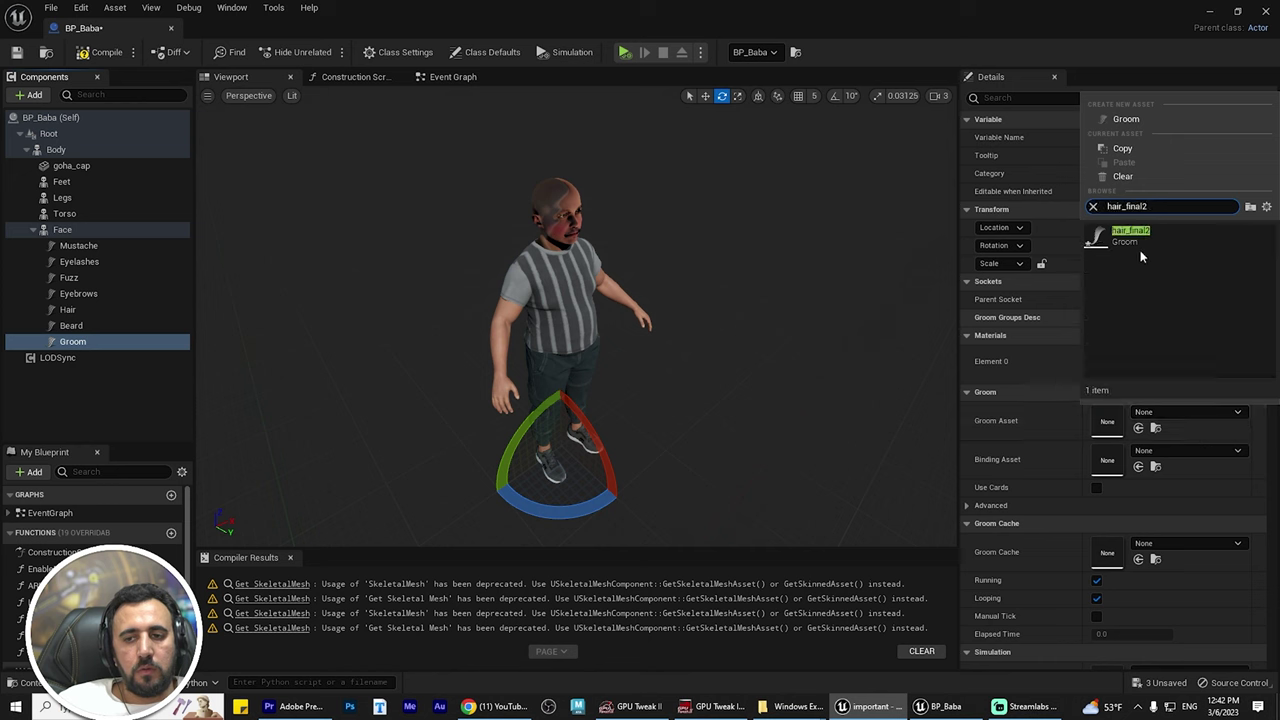
pyautogui.click(1138, 244)
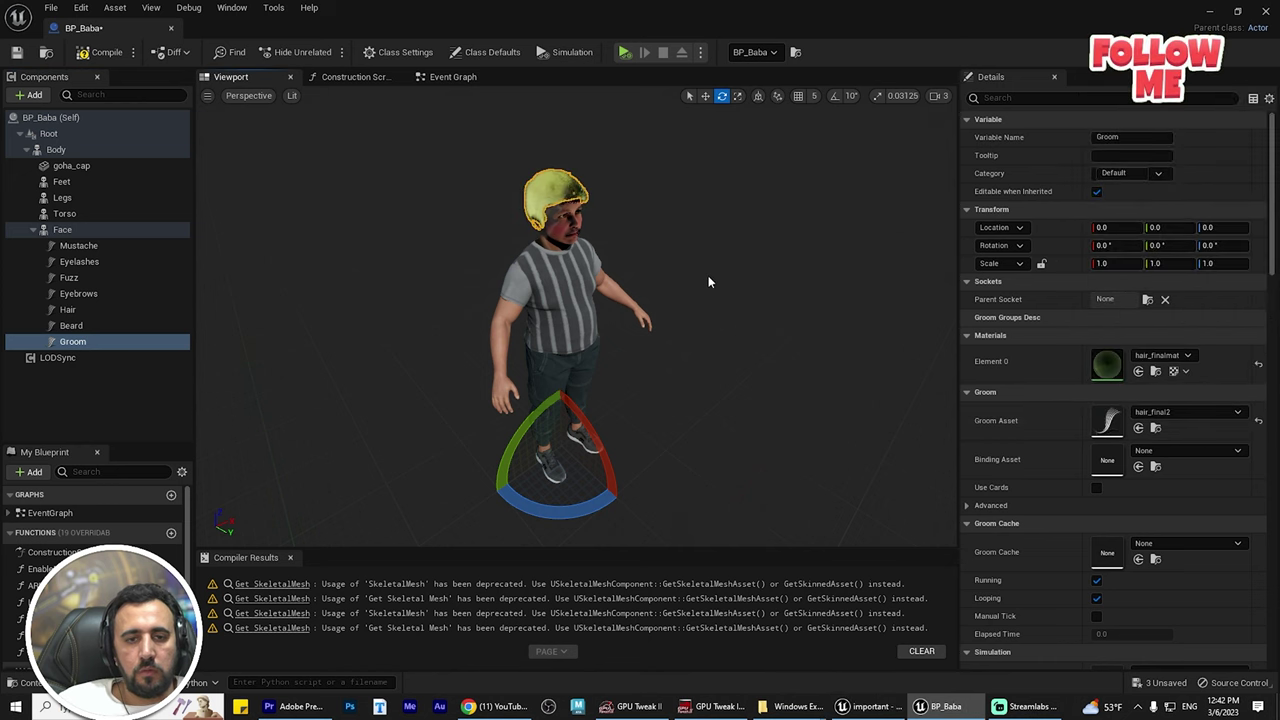
pyautogui.press('w')
pyautogui.moveTo(708, 277); pyautogui.dragTo(650, 150, button='right')
pyautogui.scroll(-5, 742, 286)
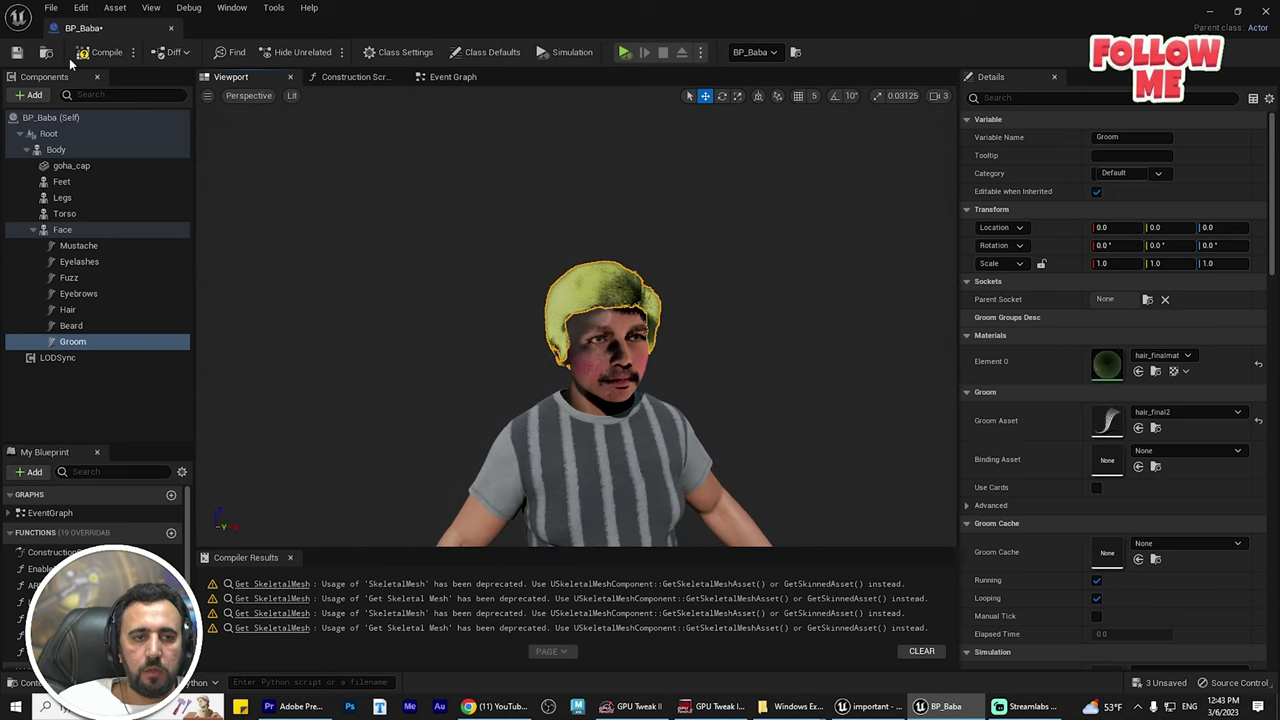
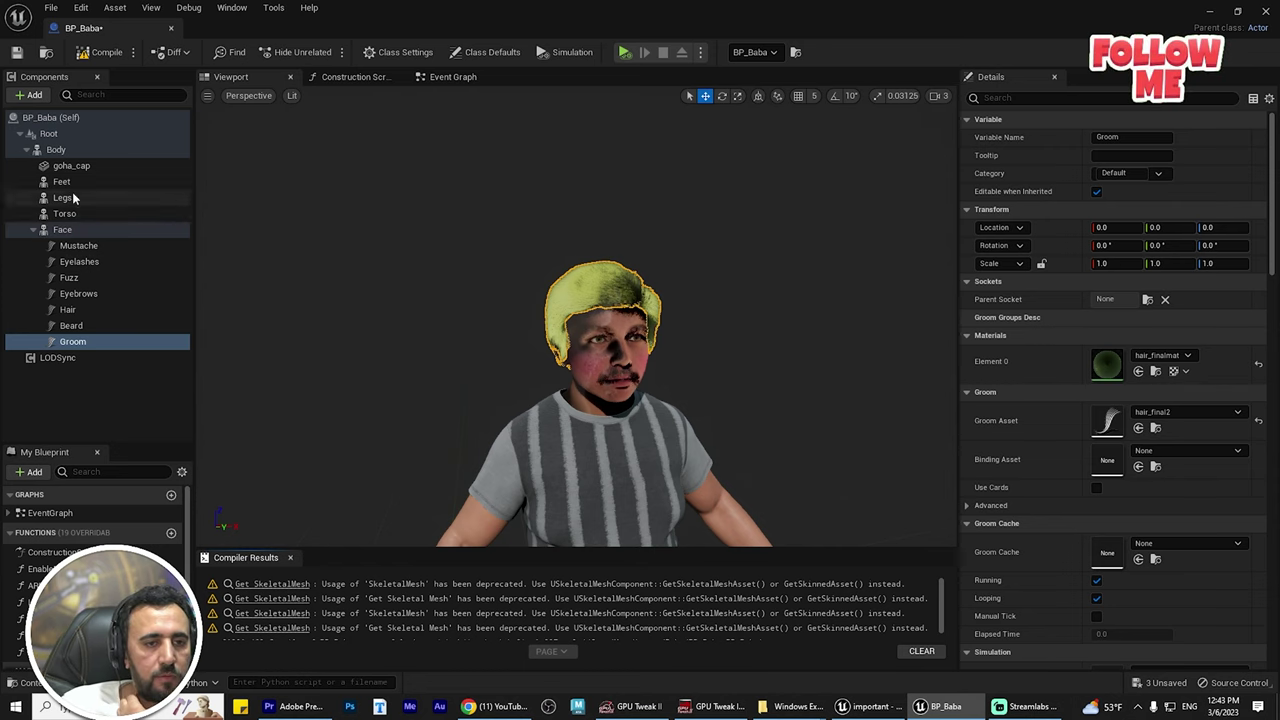
# - Set Body's Animation Mode to Use Animation Asset with 01_Sitting_Chat_01_FemaleA and check how the hair follows the head
pyautogui.click(56, 149)
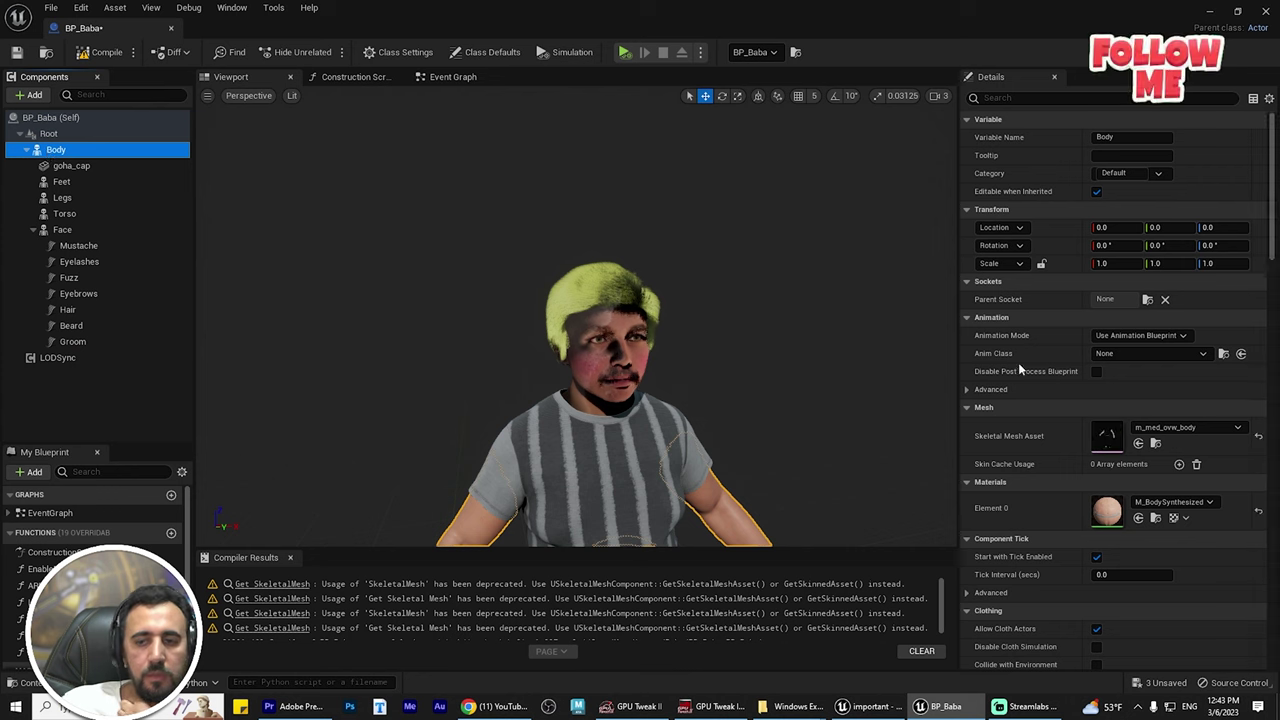
pyautogui.click(1139, 337)
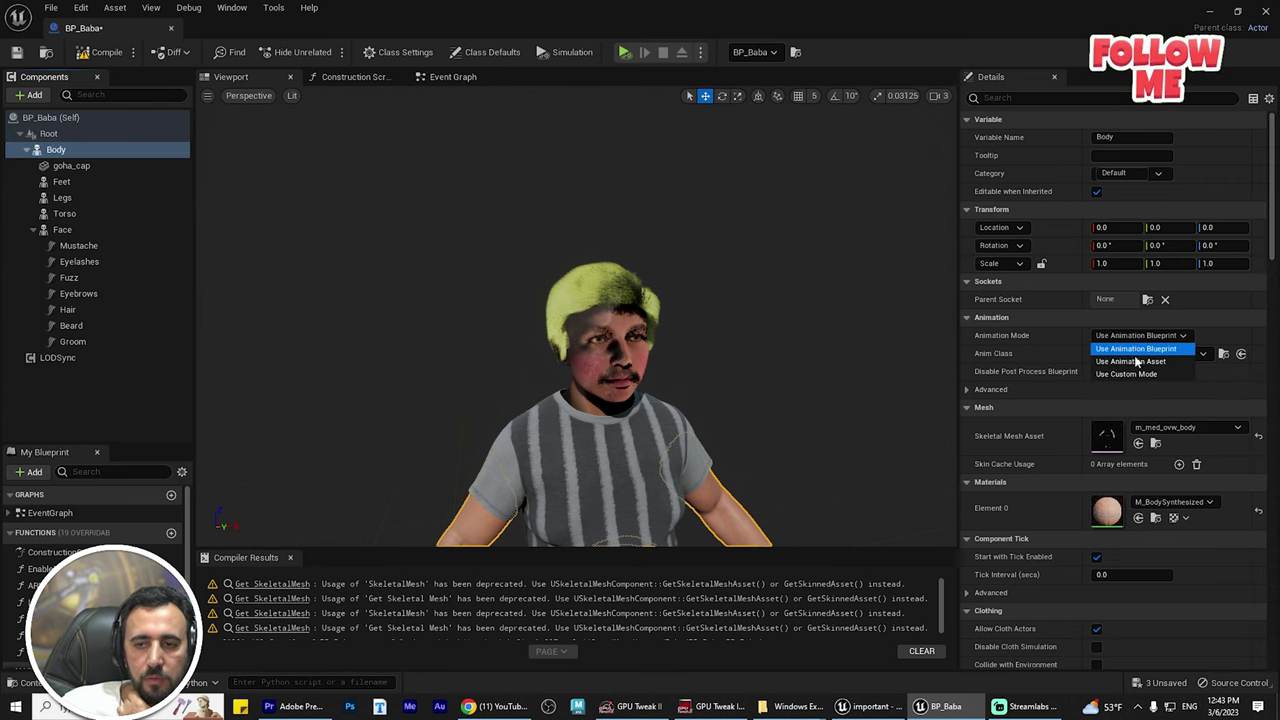
pyautogui.click(1160, 362)
pyautogui.click(1178, 358)
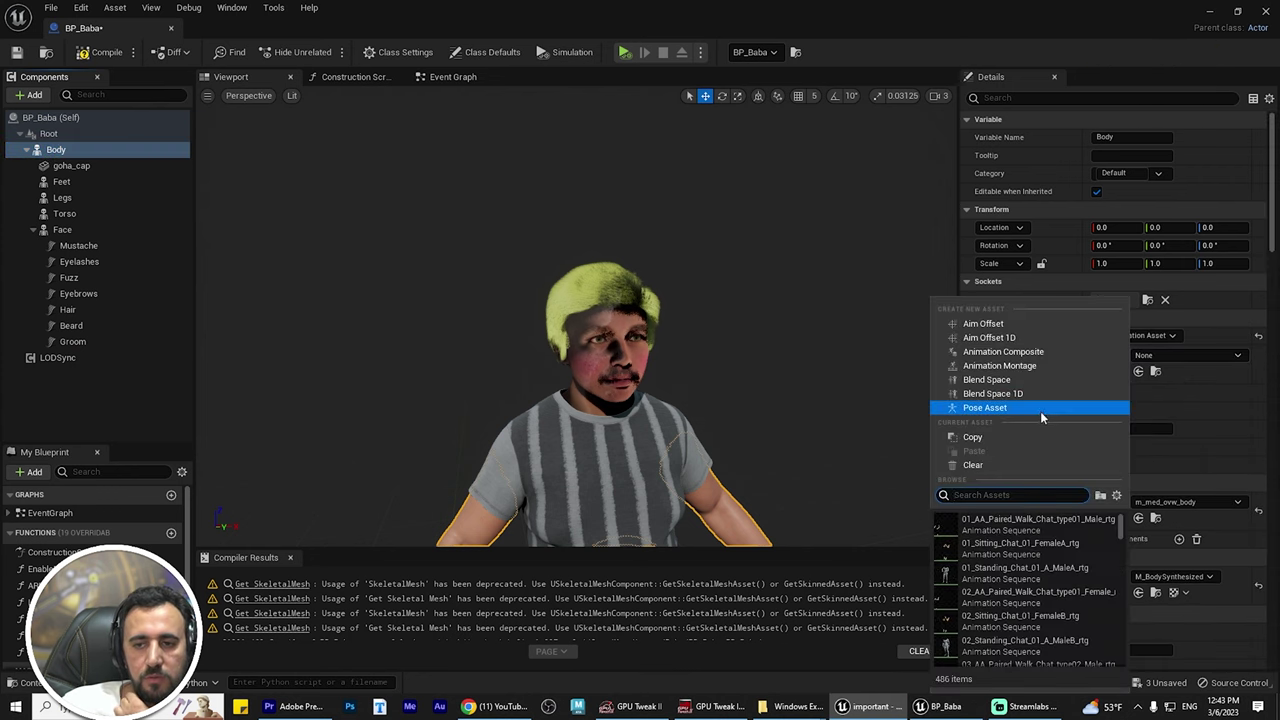
pyautogui.click(1211, 353)
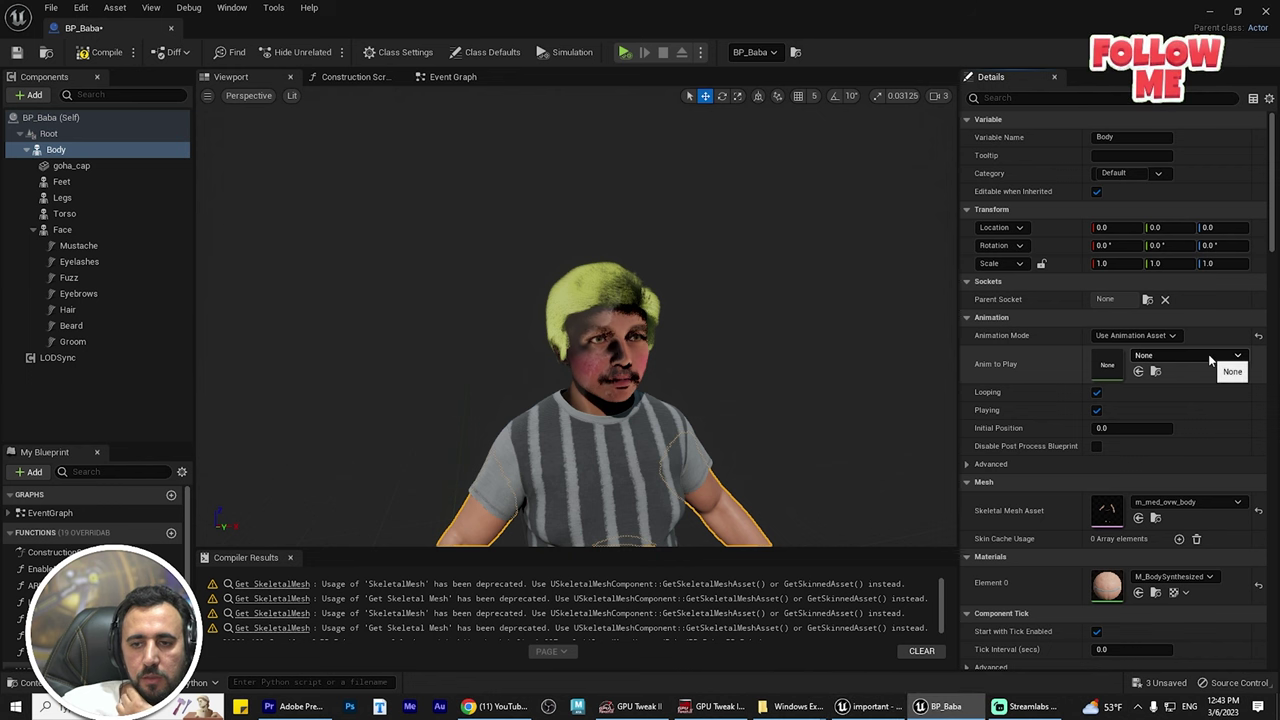
pyautogui.click(1209, 354)
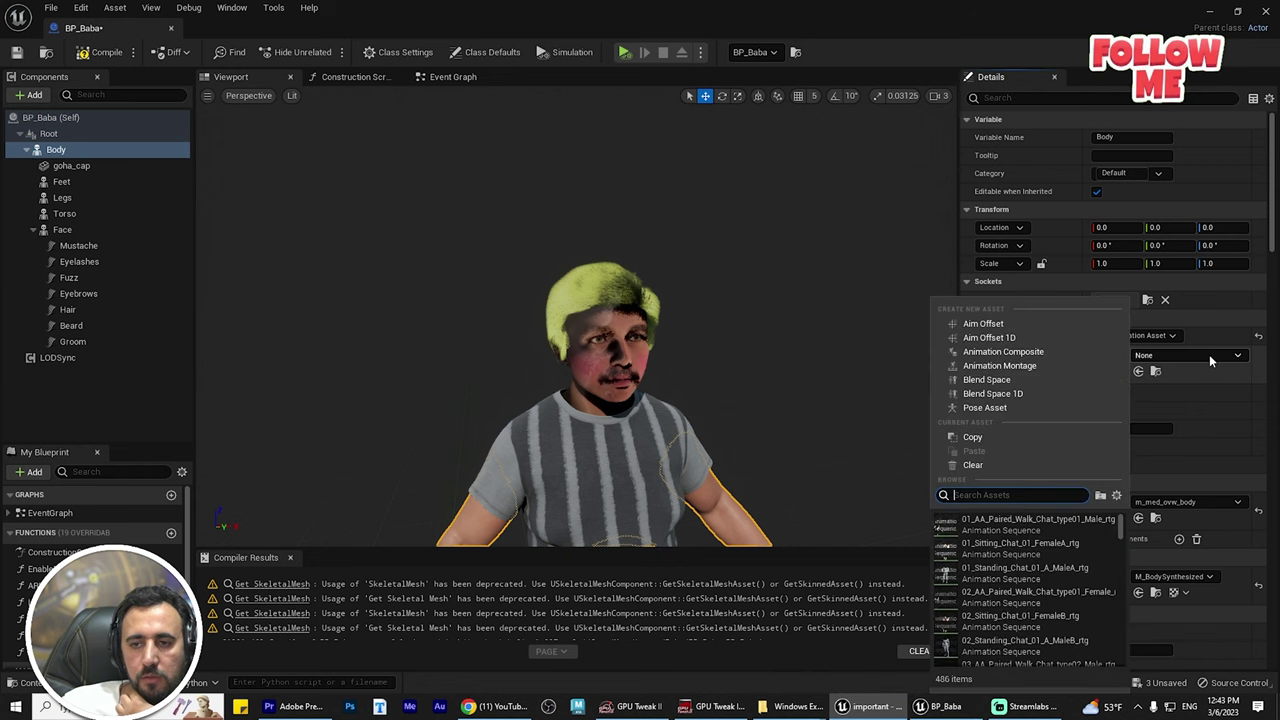
pyautogui.click(991, 544)
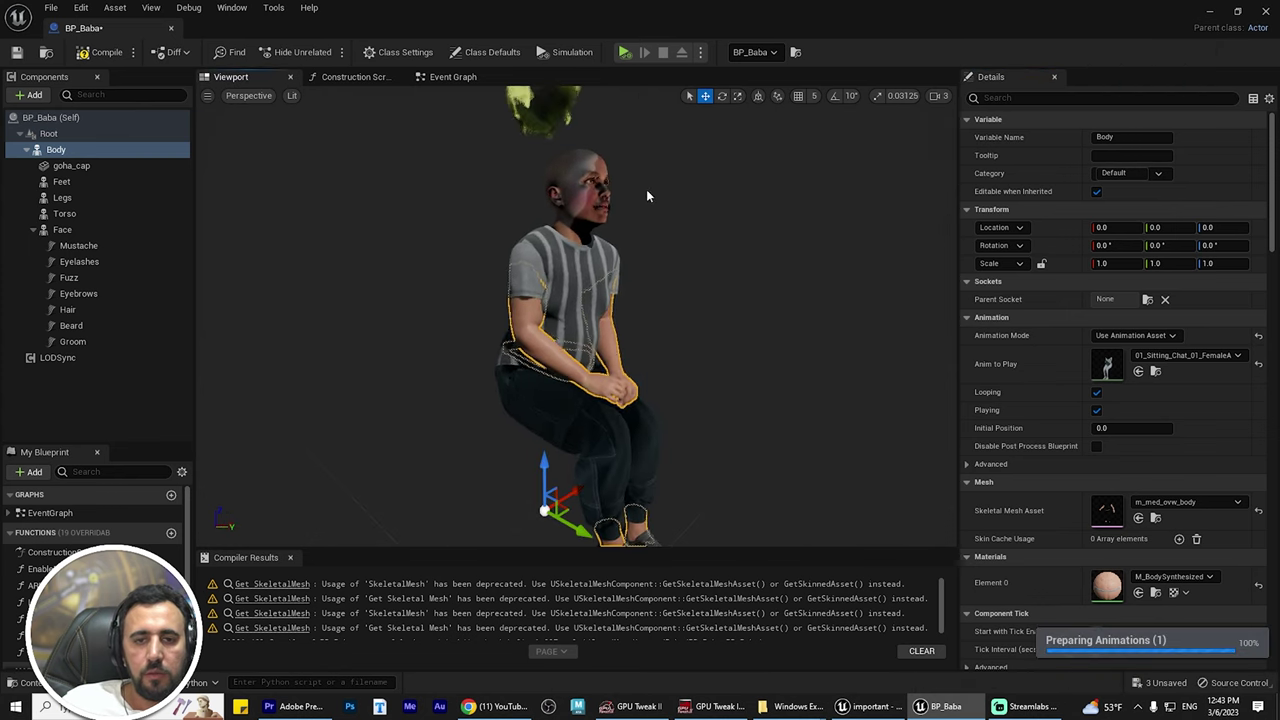
pyautogui.press('e')
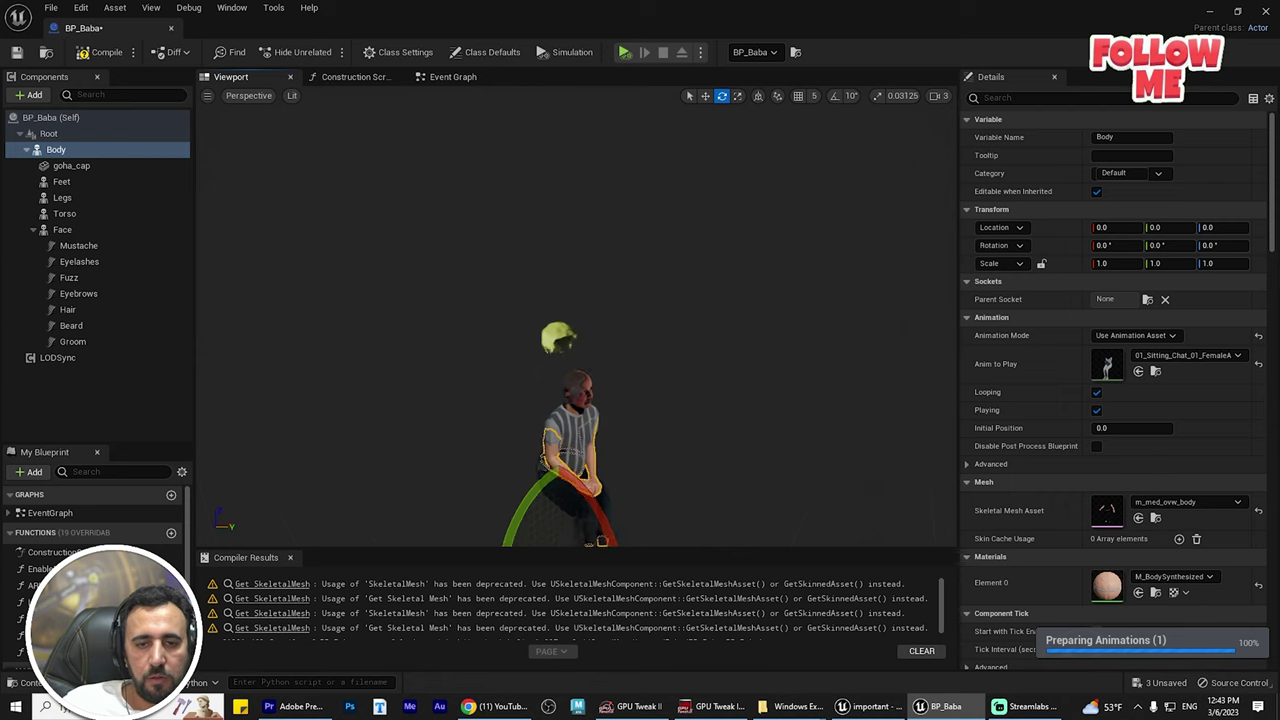
pyautogui.scroll(5, 576, 317)
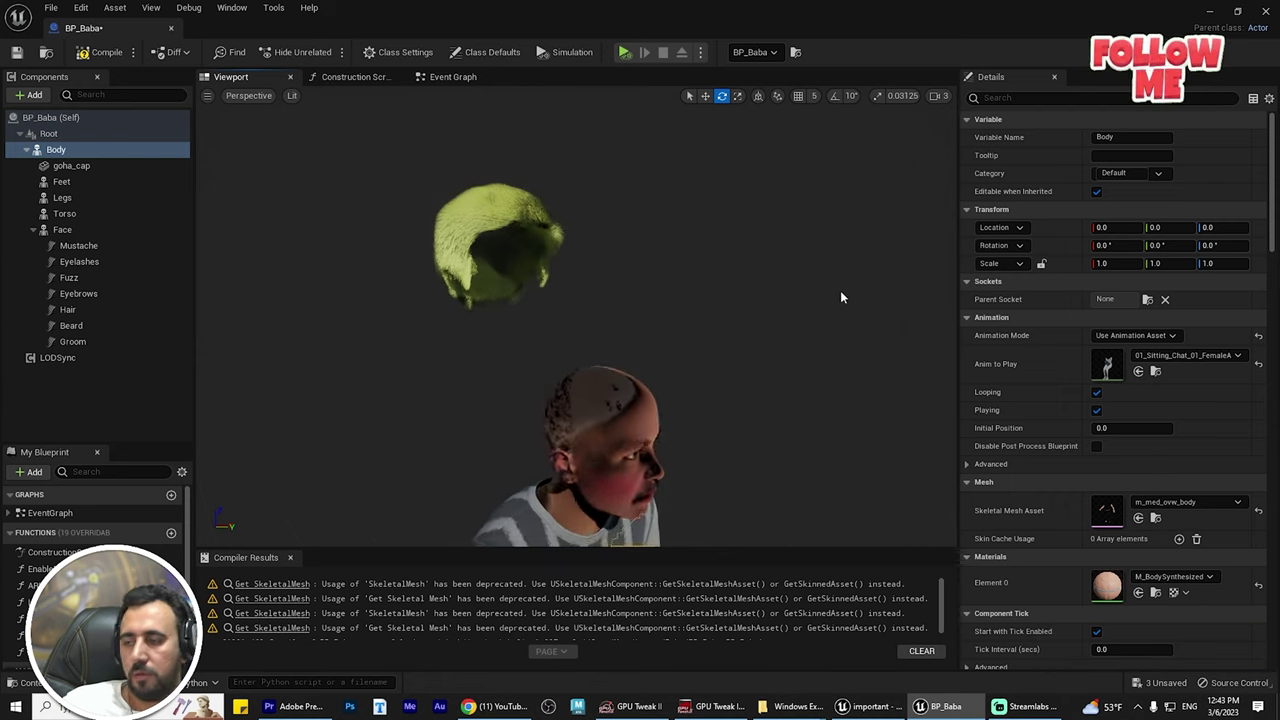
# - Restore Body's Animation Mode to Use Animation Blueprint and close the BP_Baba blueprint
pyautogui.click(1136, 336)
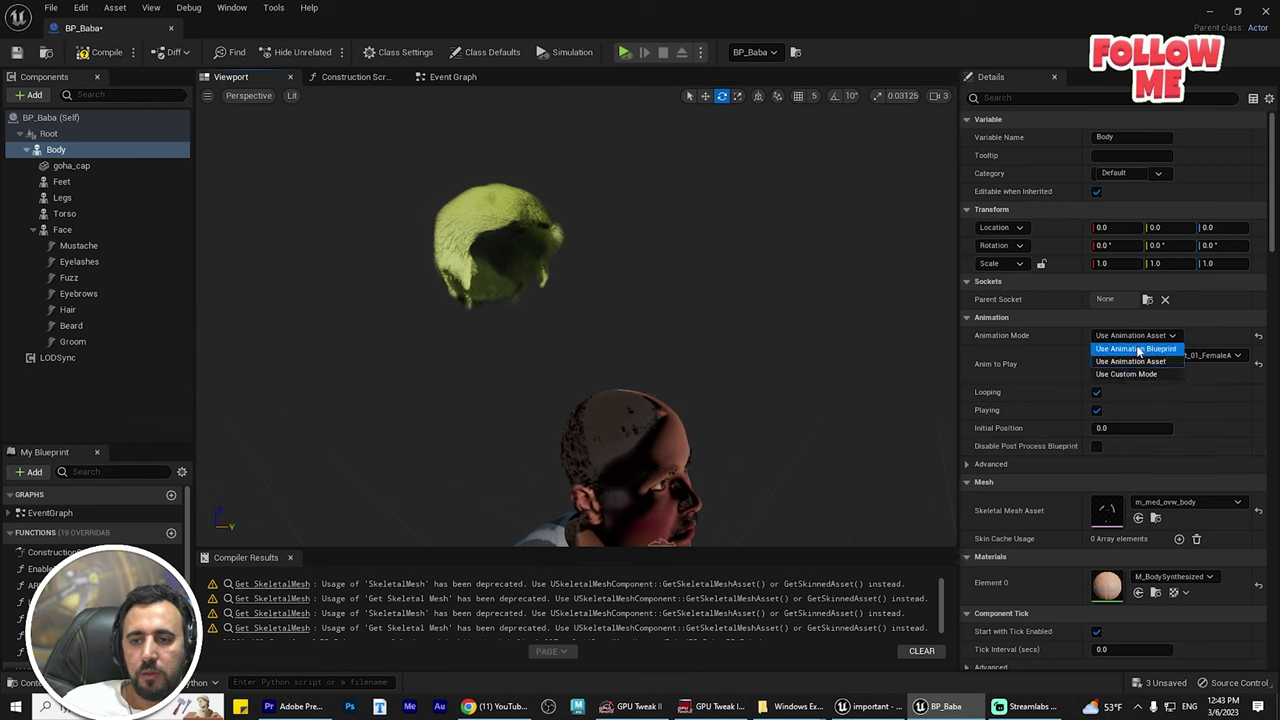
pyautogui.click(1136, 348)
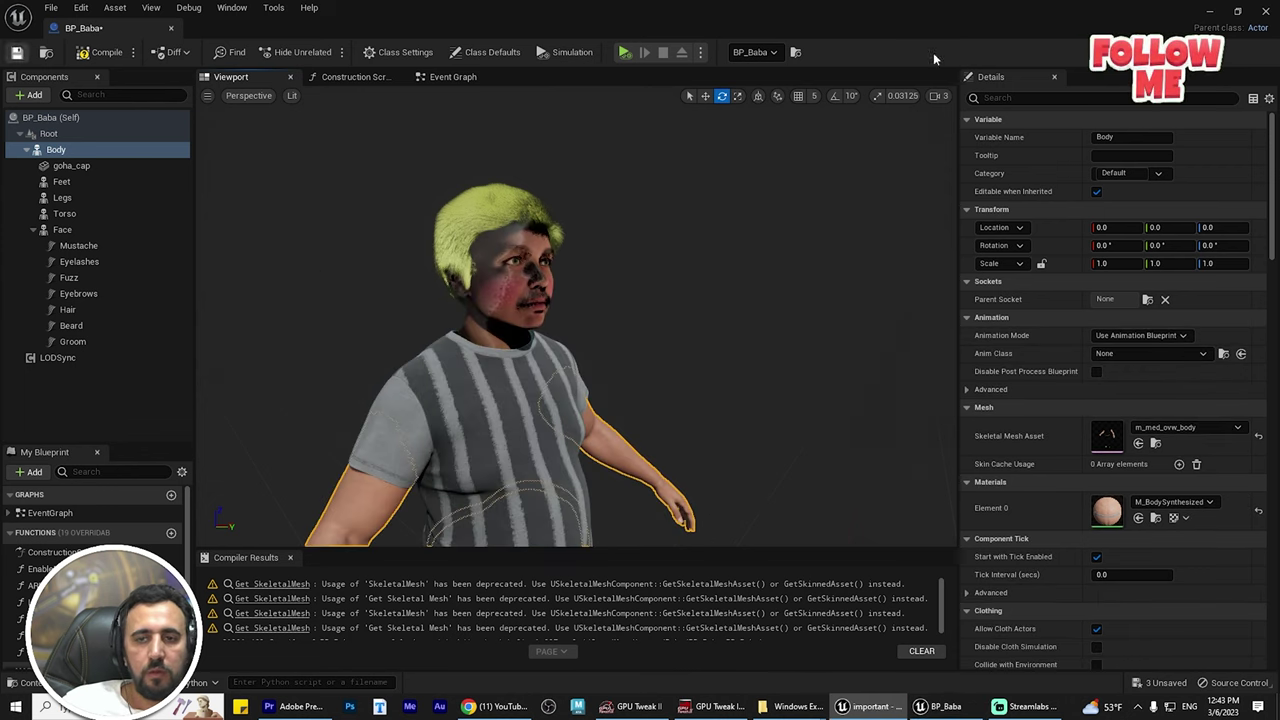
pyautogui.click(1265, 12)
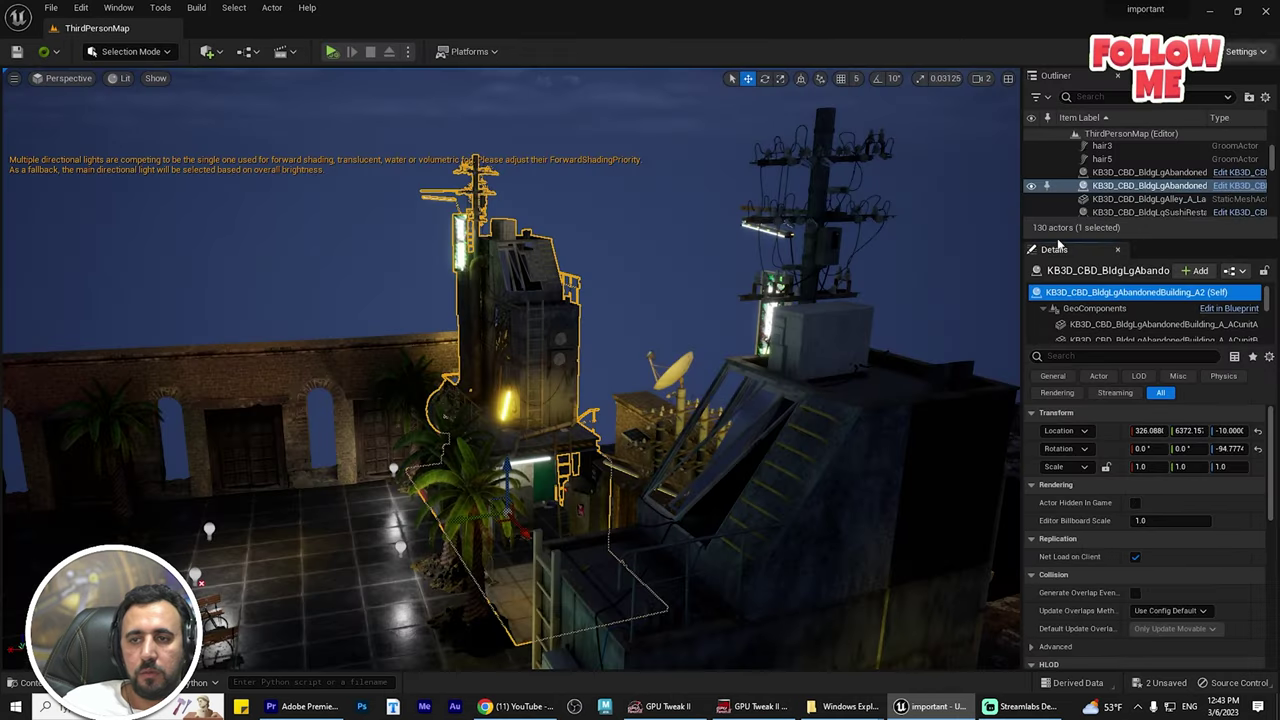
pyautogui.keyDown('ctrl'); pyautogui.click(717, 399); pyautogui.keyUp('ctrl')
pyautogui.hotkey('ctrl', 'space')
pyautogui.click(607, 556)
pyautogui.rightClick(378, 520)
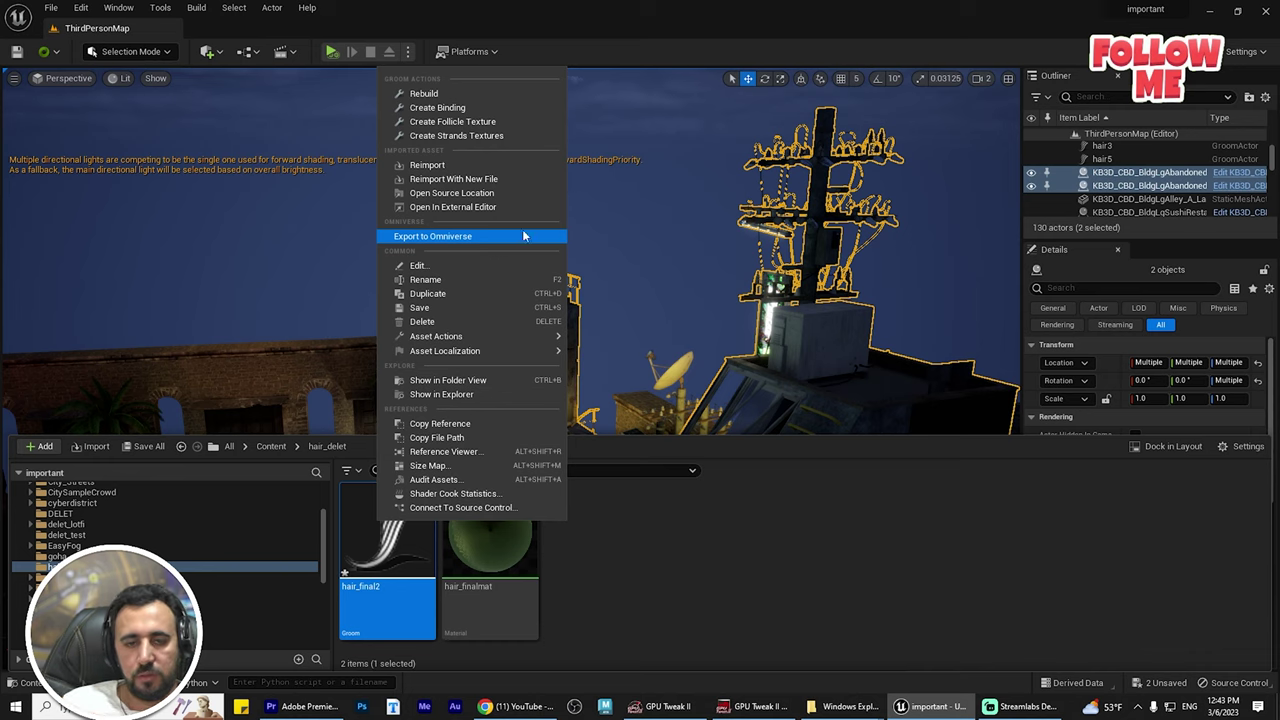
pyautogui.click(789, 232)
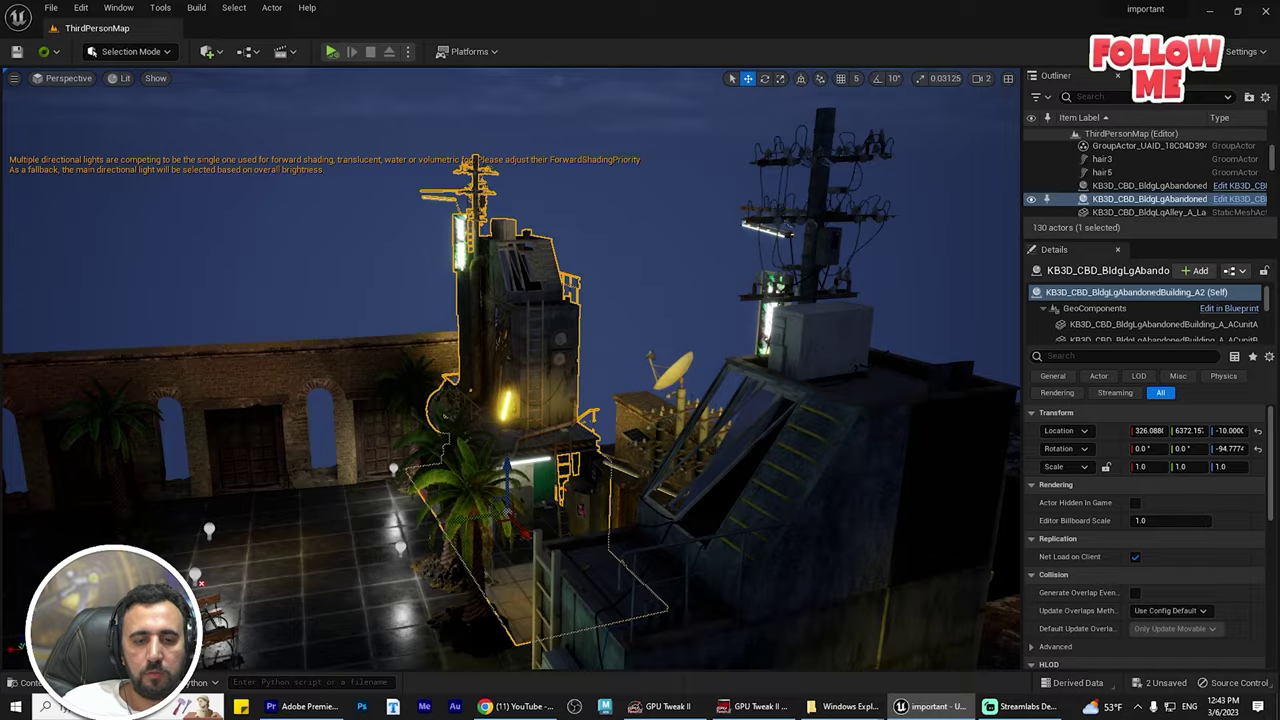
# - Select the BP_Baba character in the level, view its head up close, and open its blueprint for editing
pyautogui.moveTo(510, 370); pyautogui.dragTo(450, 355, button='right')
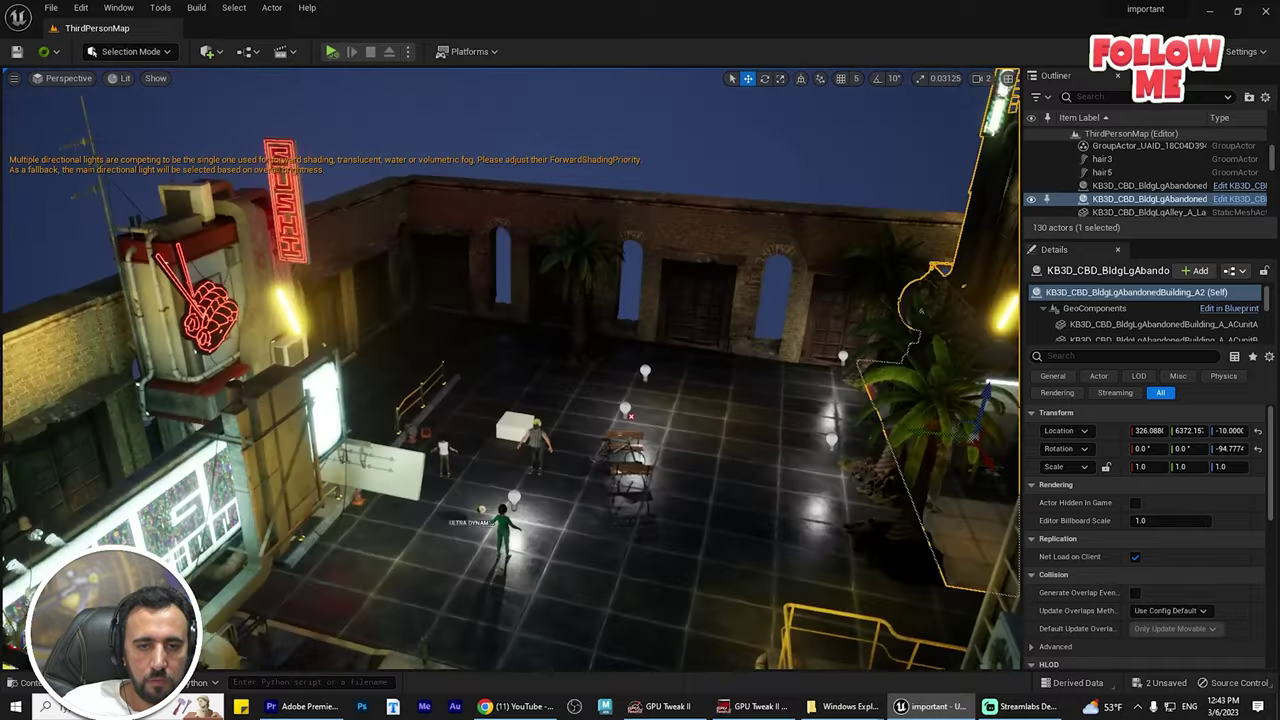
pyautogui.moveTo(505, 402); pyautogui.dragTo(548, 484, button='right')
pyautogui.click(486, 346)
pyautogui.press('f')
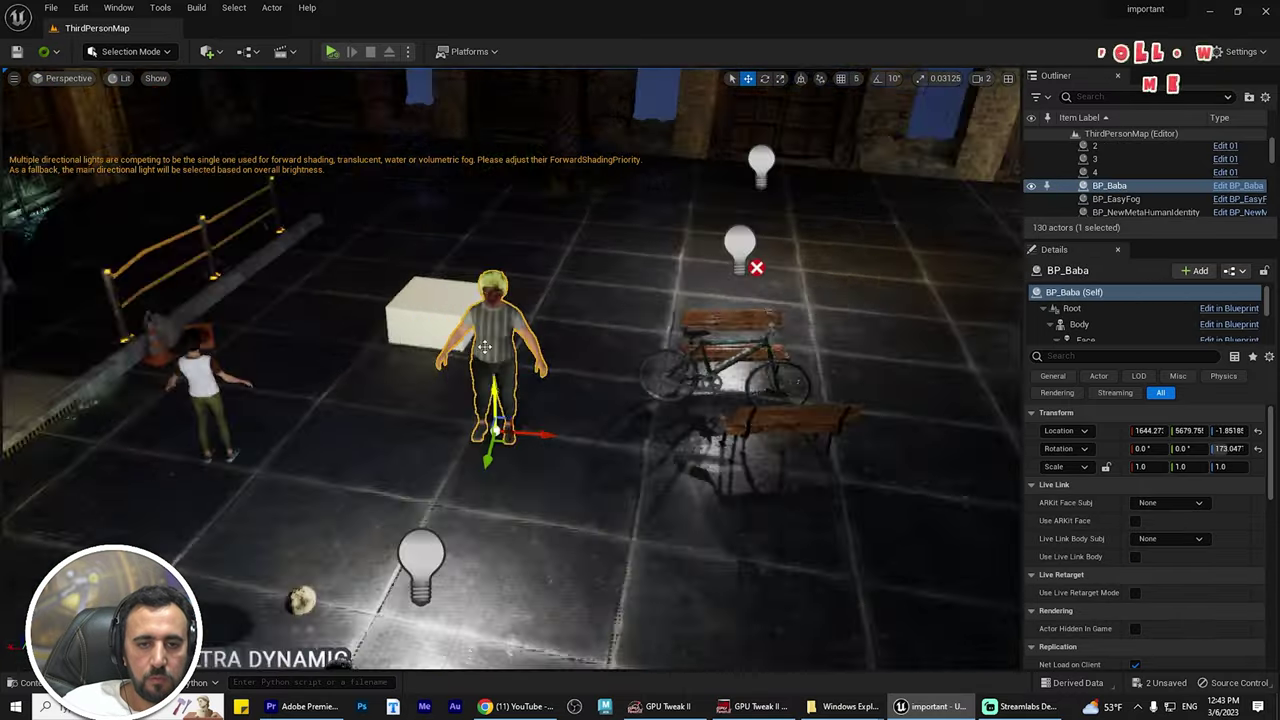
pyautogui.moveTo(486, 346); pyautogui.dragTo(568, 276, button='right')
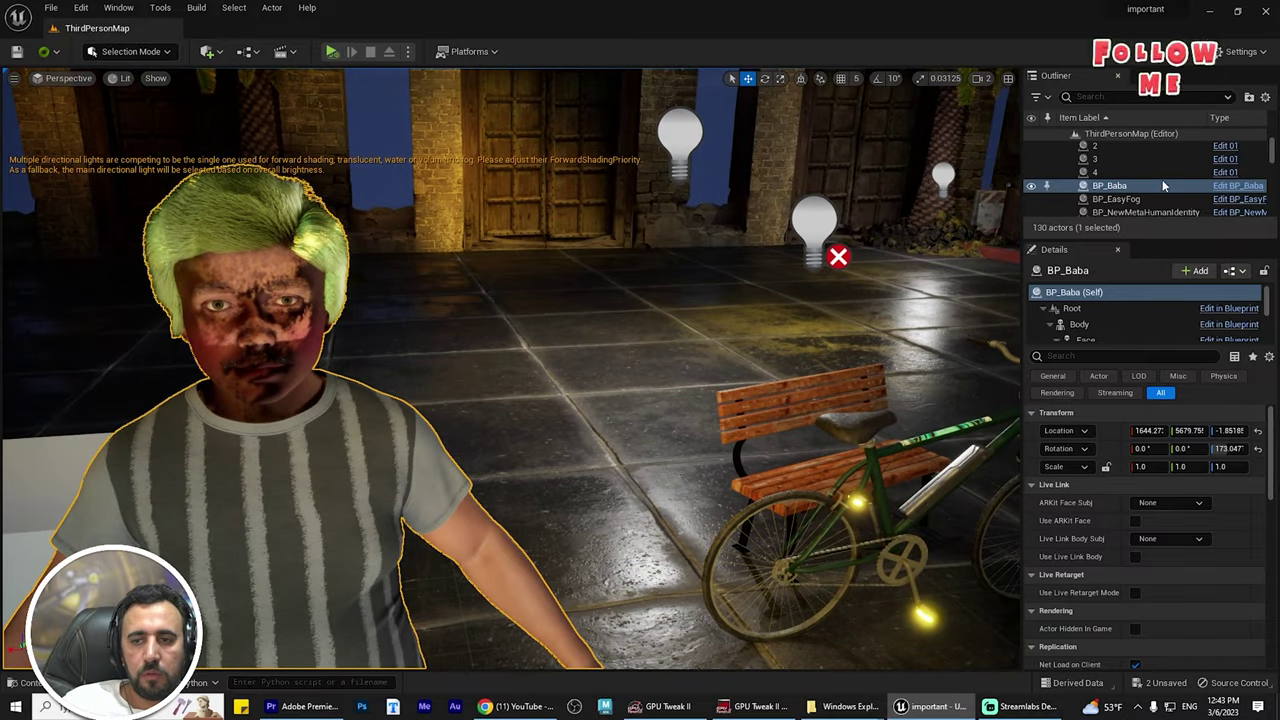
pyautogui.click(1231, 190)
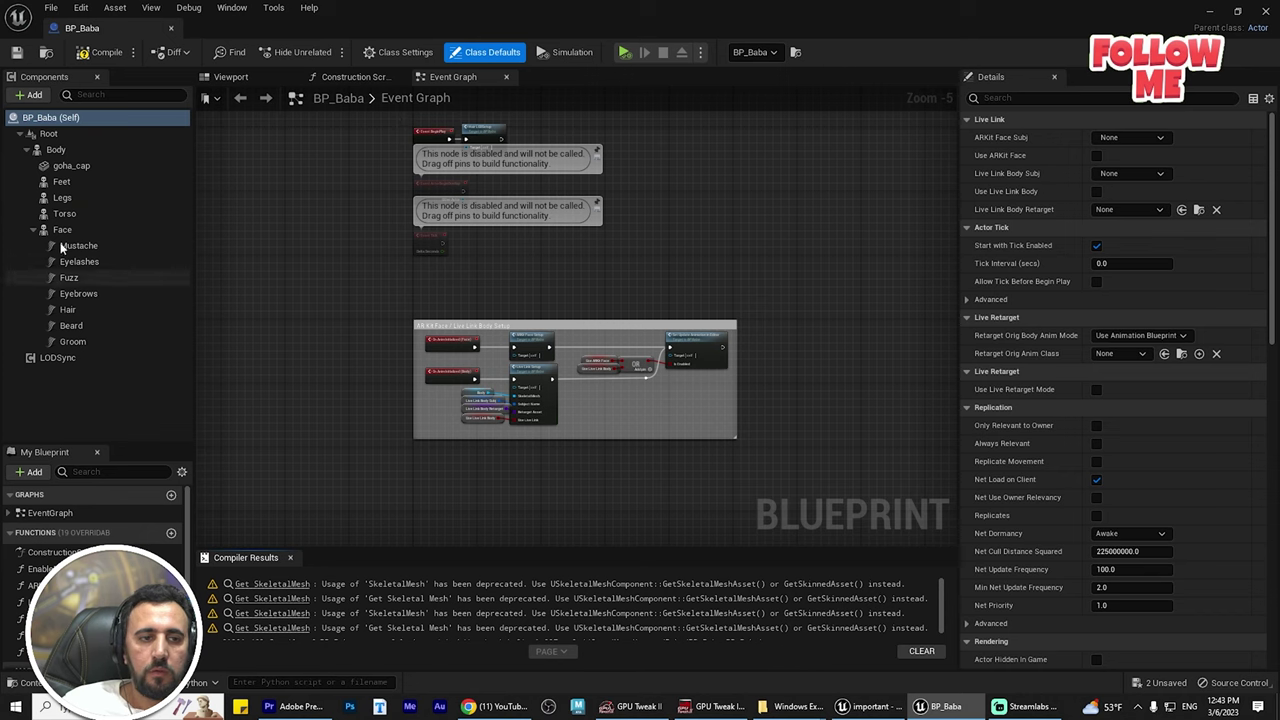
# - Copy the Face component's Skeletal Mesh Asset reference, Baba_FaceMesh, and close the blueprint
pyautogui.click(62, 230)
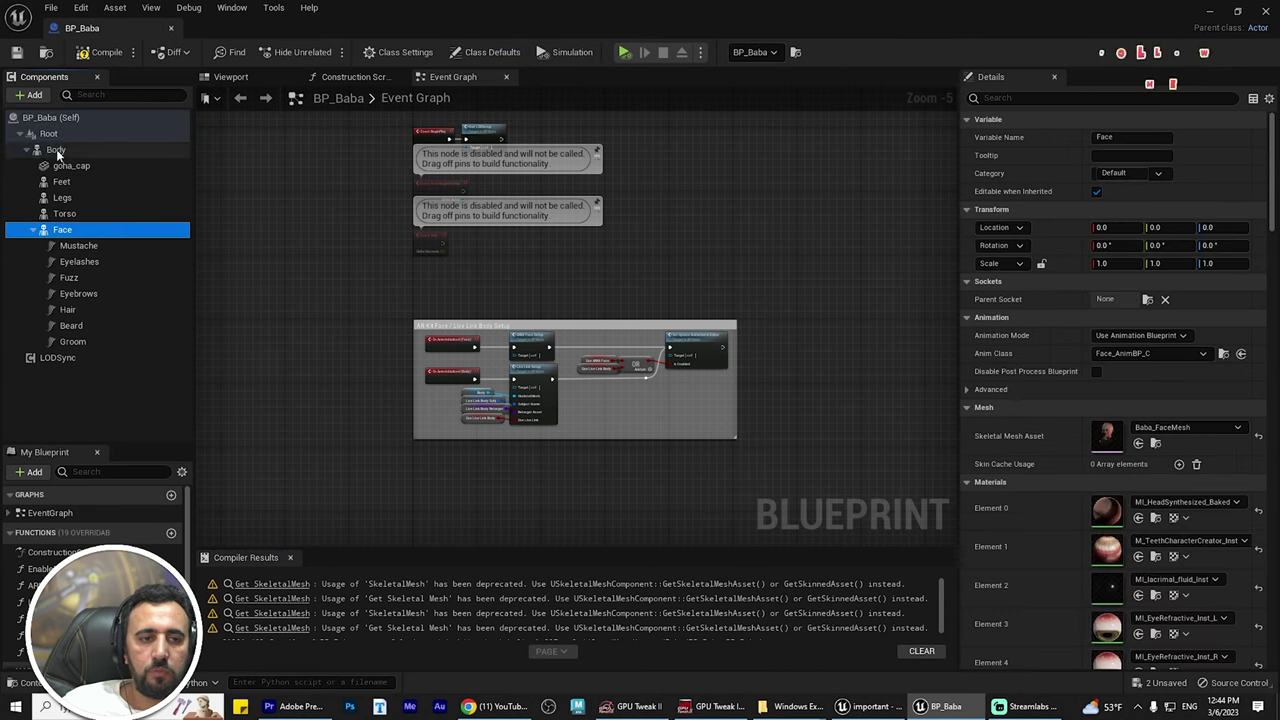
pyautogui.click(56, 151)
pyautogui.click(62, 231)
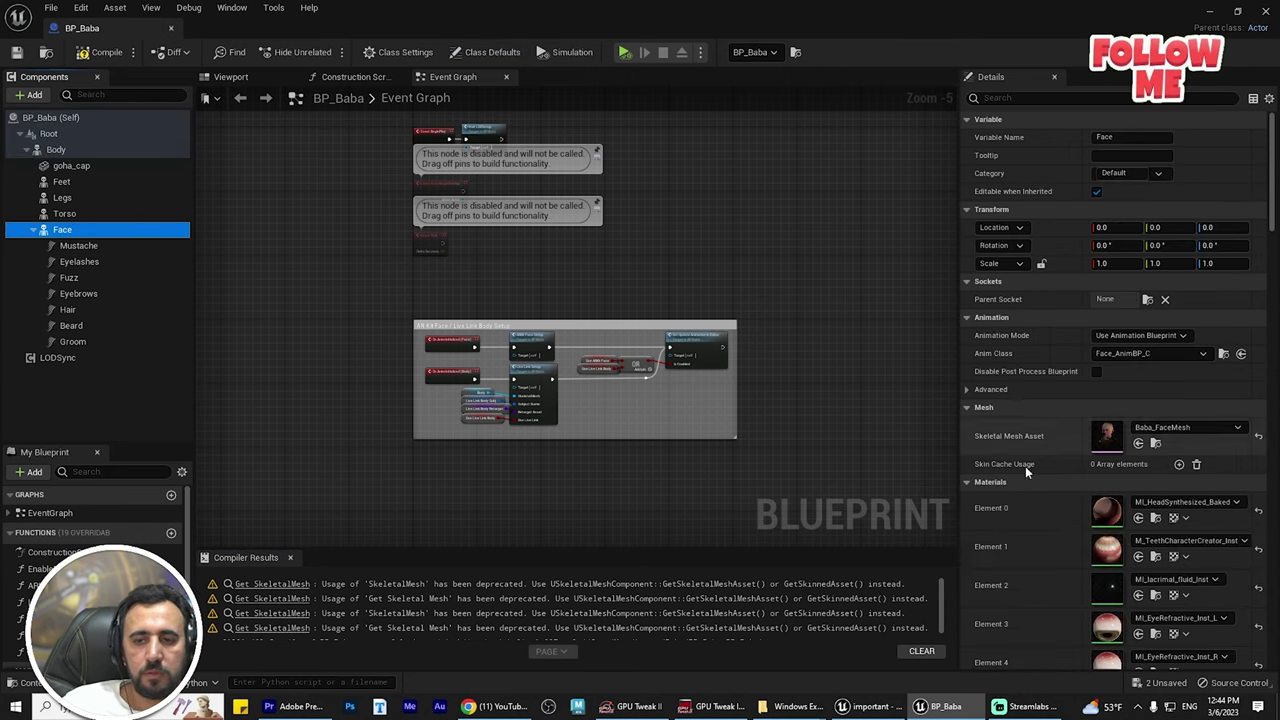
pyautogui.scroll(-1, 1021, 561)
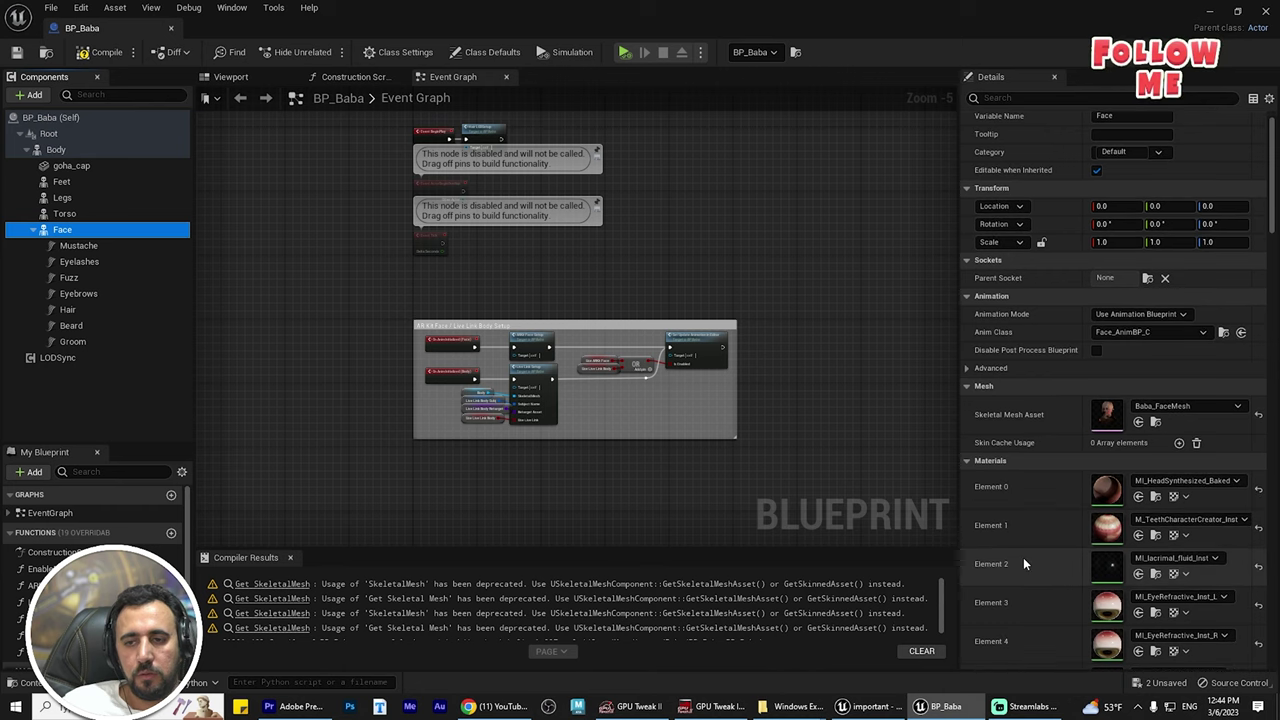
pyautogui.scroll(-8, 1023, 557)
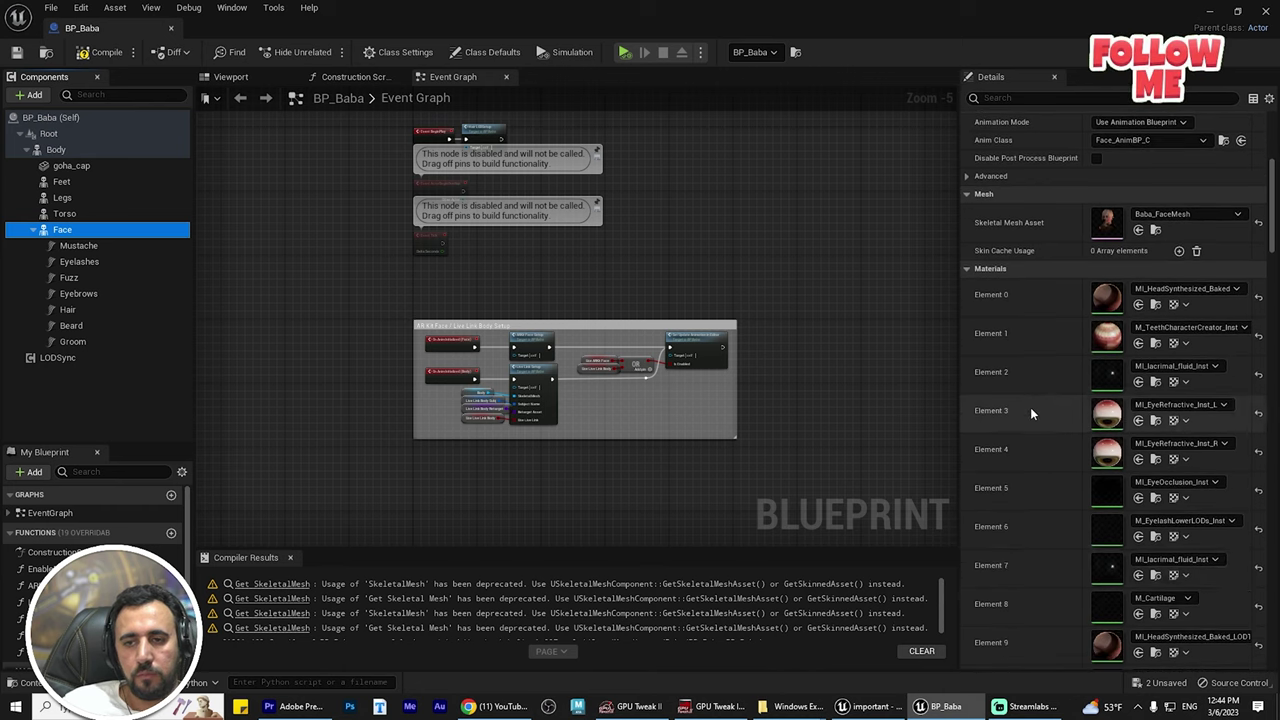
pyautogui.scroll(2, 1030, 400)
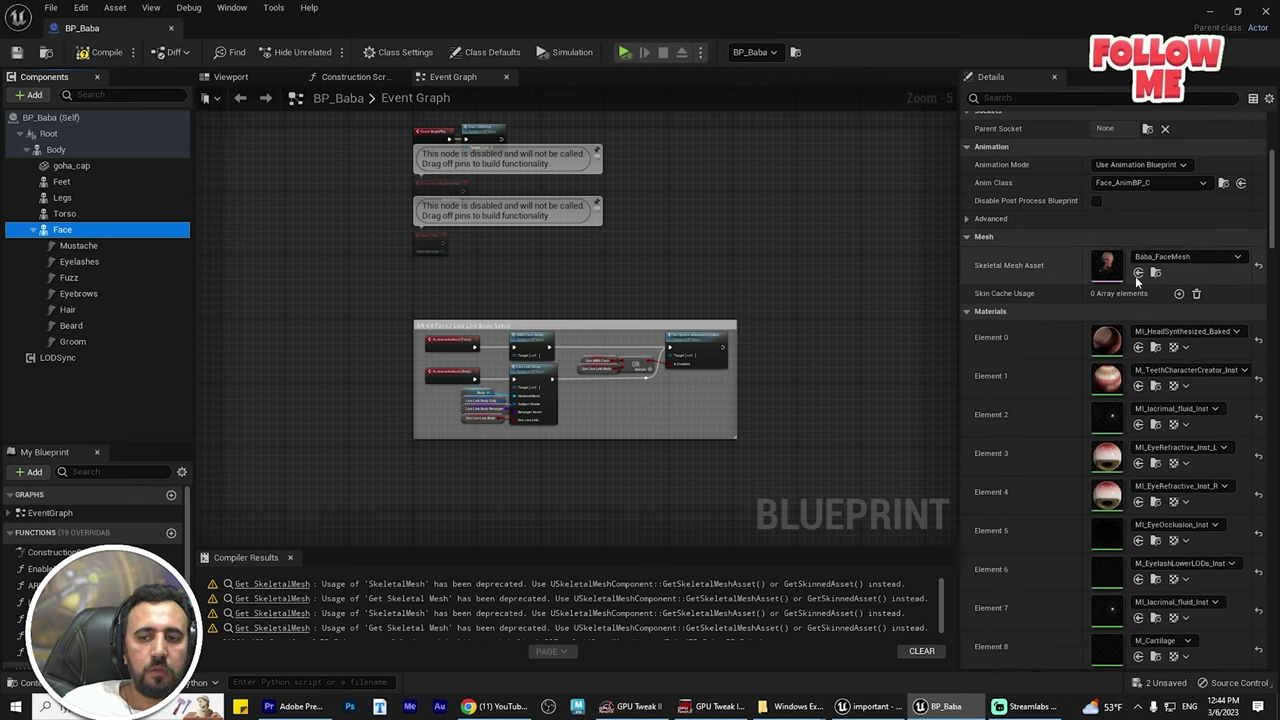
pyautogui.rightClick(1121, 276)
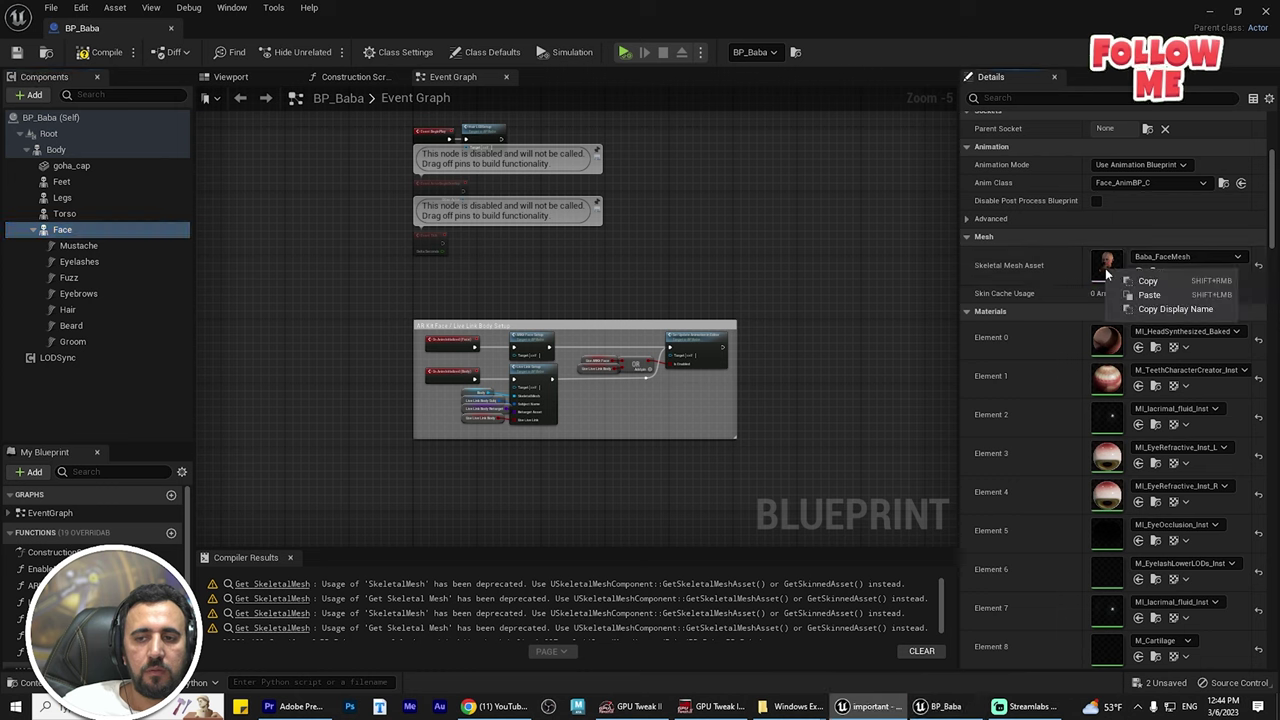
pyautogui.click(1148, 282)
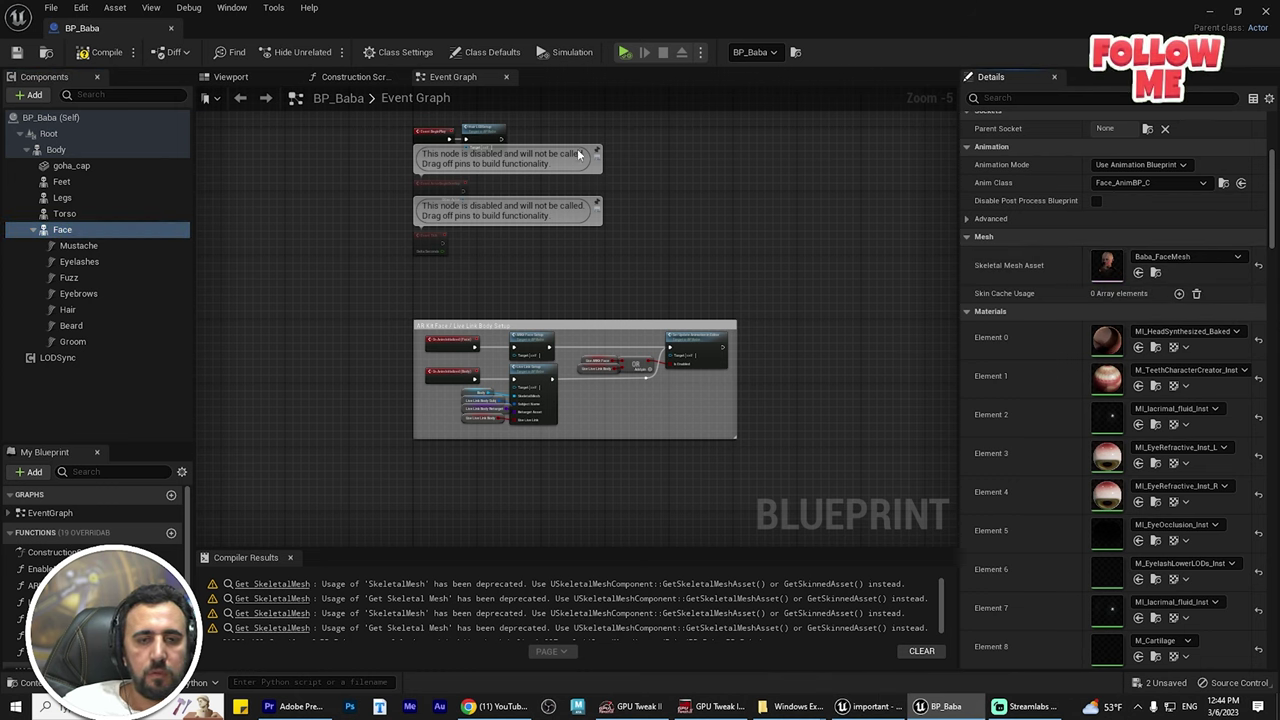
pyautogui.click(1258, 12)
# - Create a groom binding for hair_final2 with Baba_FaceMesh as the Target Skeletal Mesh, and save it
pyautogui.hotkey('ctrl', 'space')
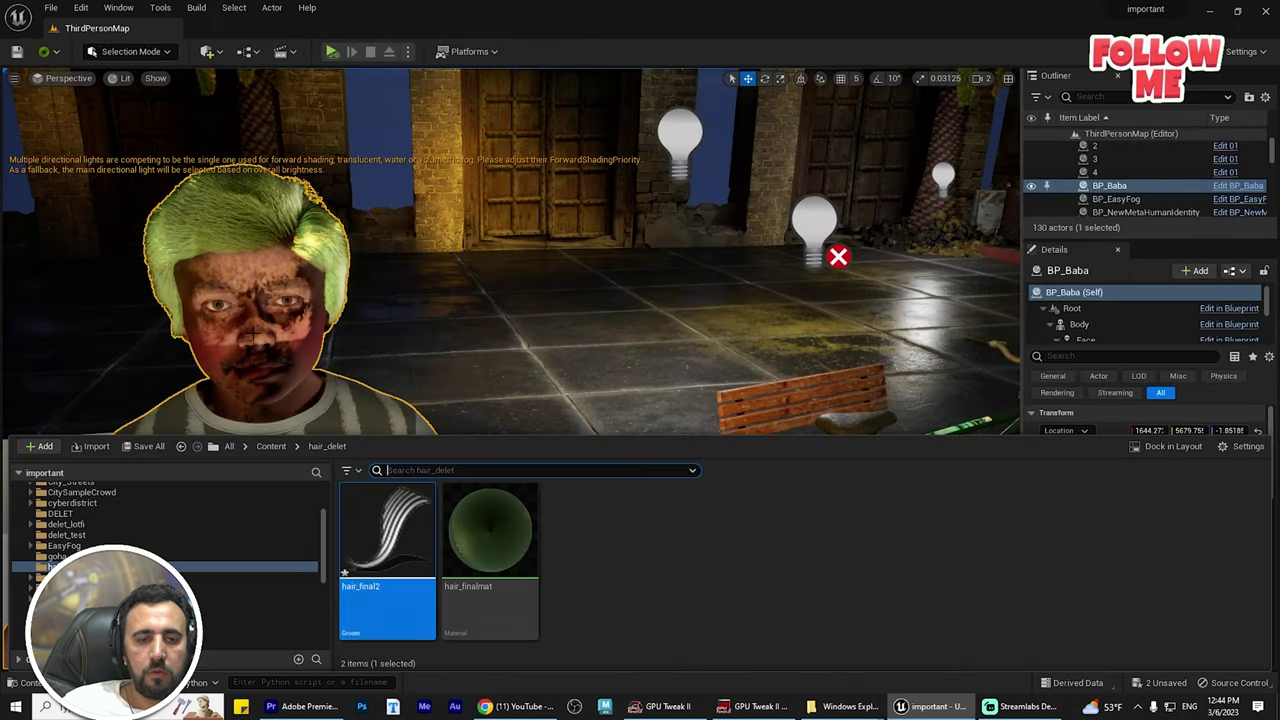
pyautogui.rightClick(398, 527)
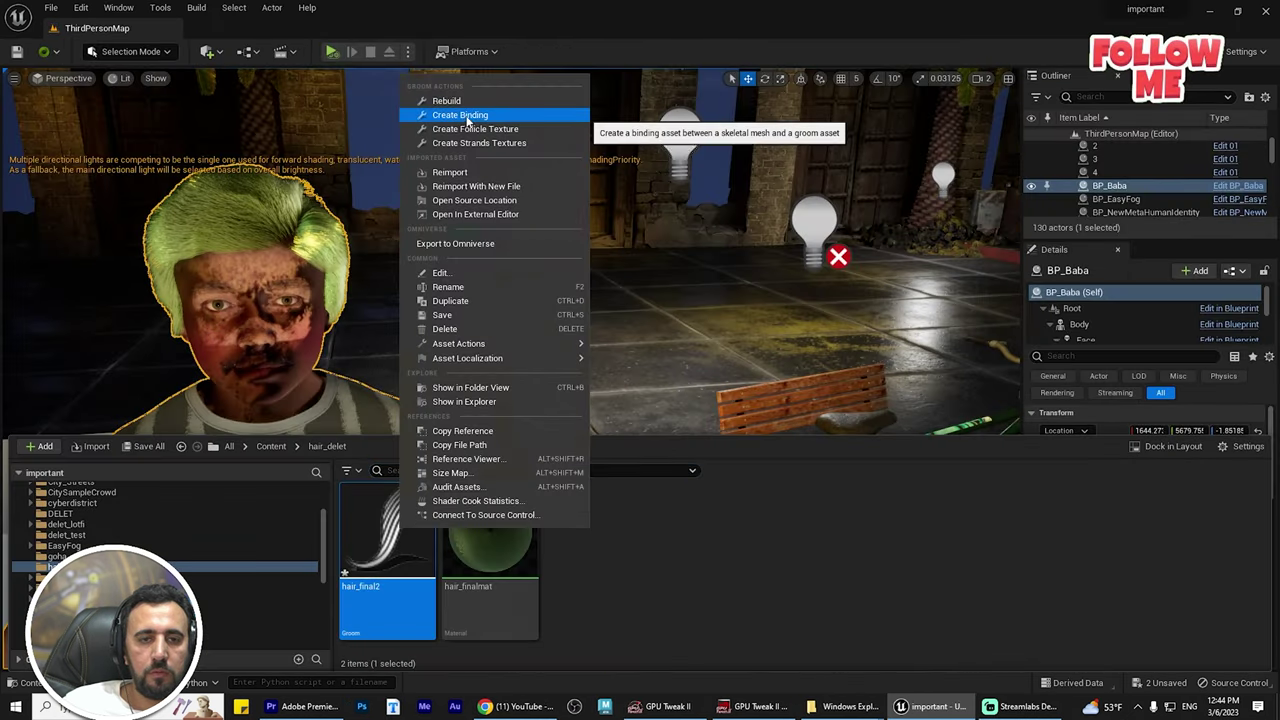
pyautogui.click(478, 120)
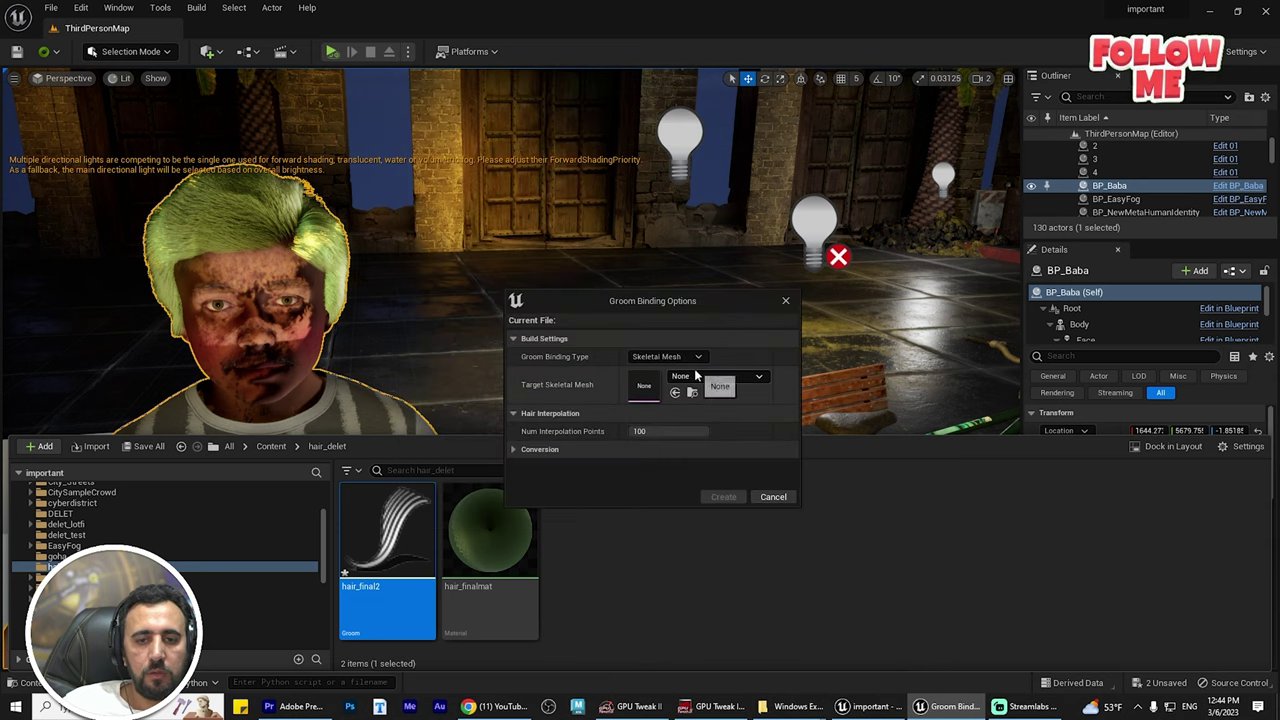
pyautogui.click(712, 376)
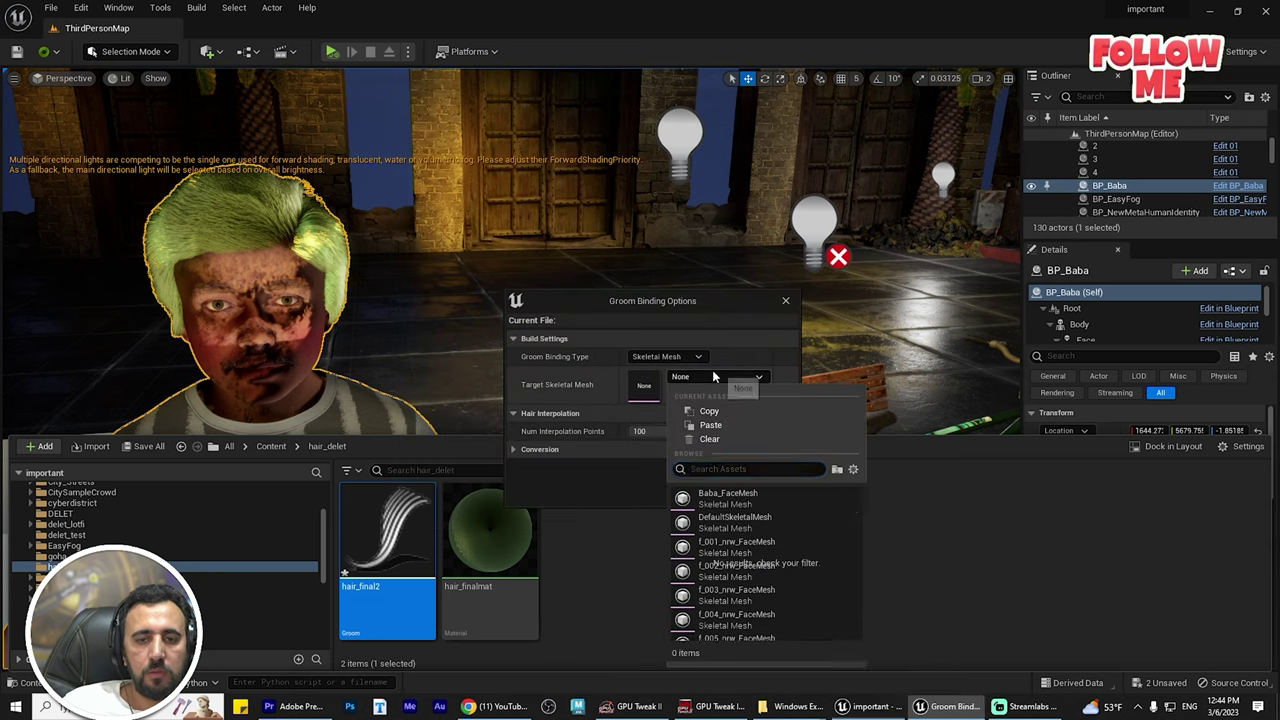
pyautogui.click(728, 494)
pyautogui.click(723, 497)
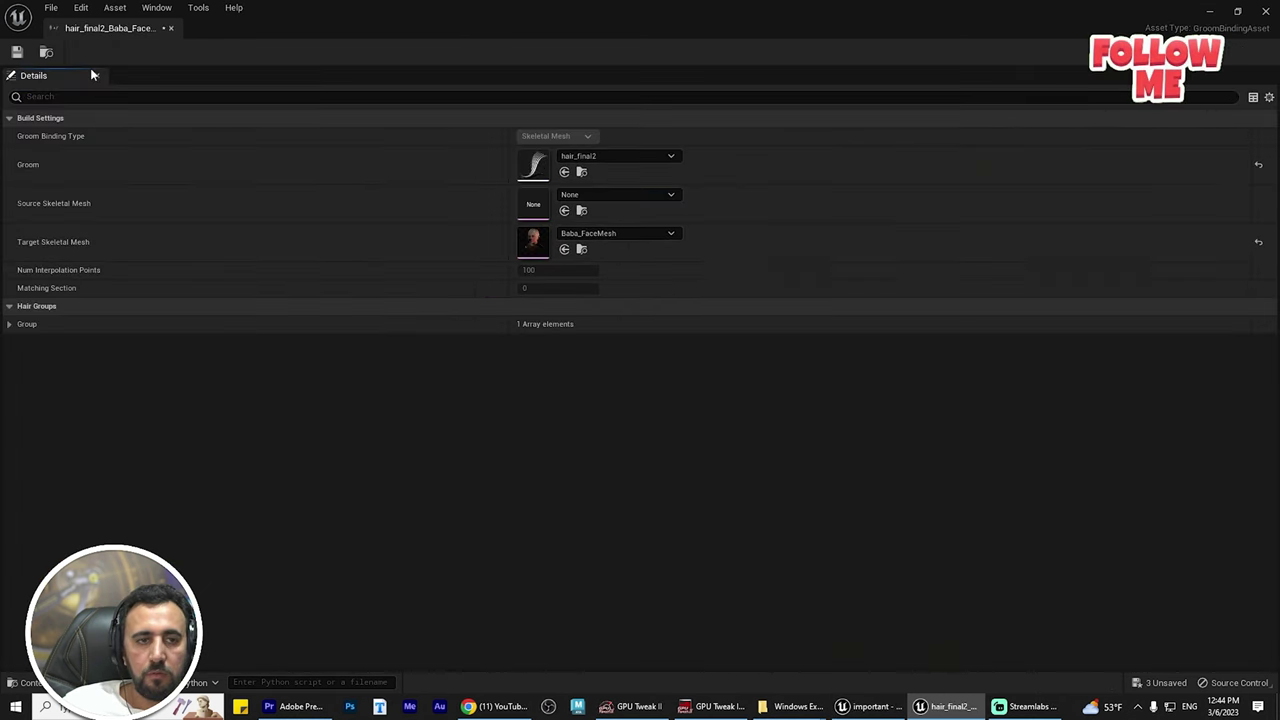
pyautogui.click(16, 54)
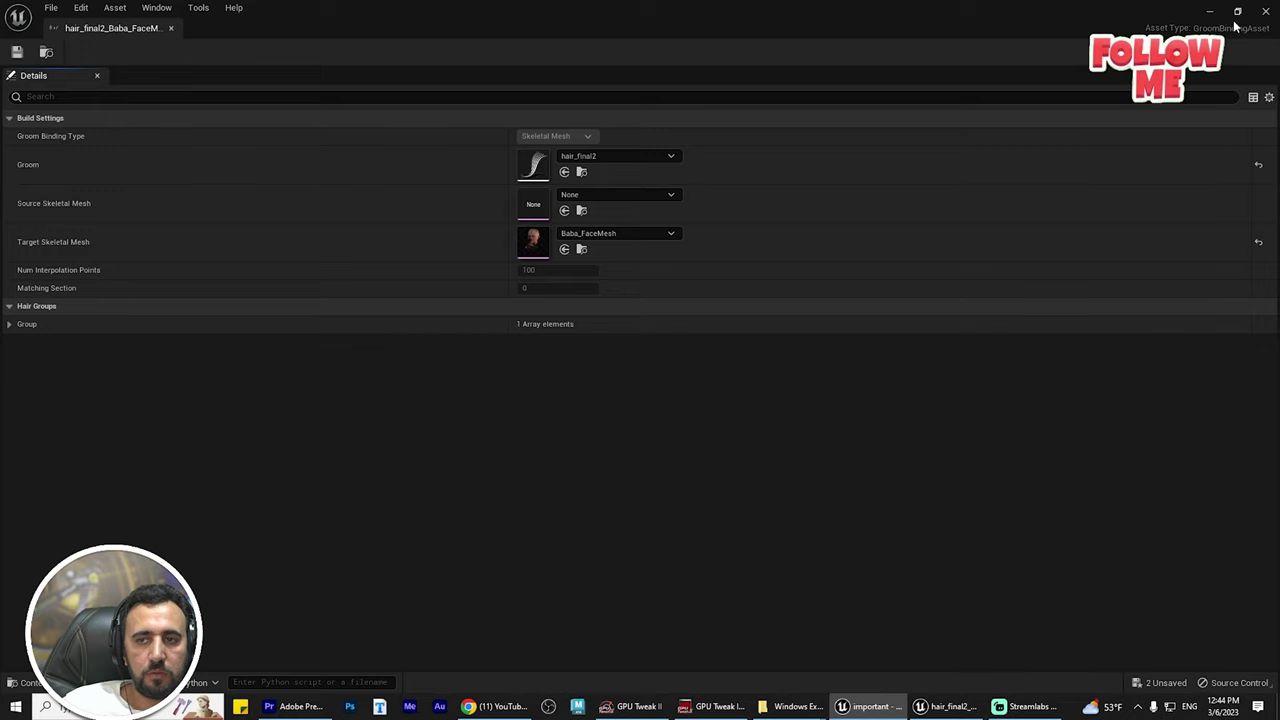
pyautogui.click(1268, 12)
# - Open the hair_final2 groom, copy its hair_final2_Baba_FaceMesh_Binding reference, and save and close the groom
pyautogui.click(505, 307)
pyautogui.hotkey('ctrl', 'space')
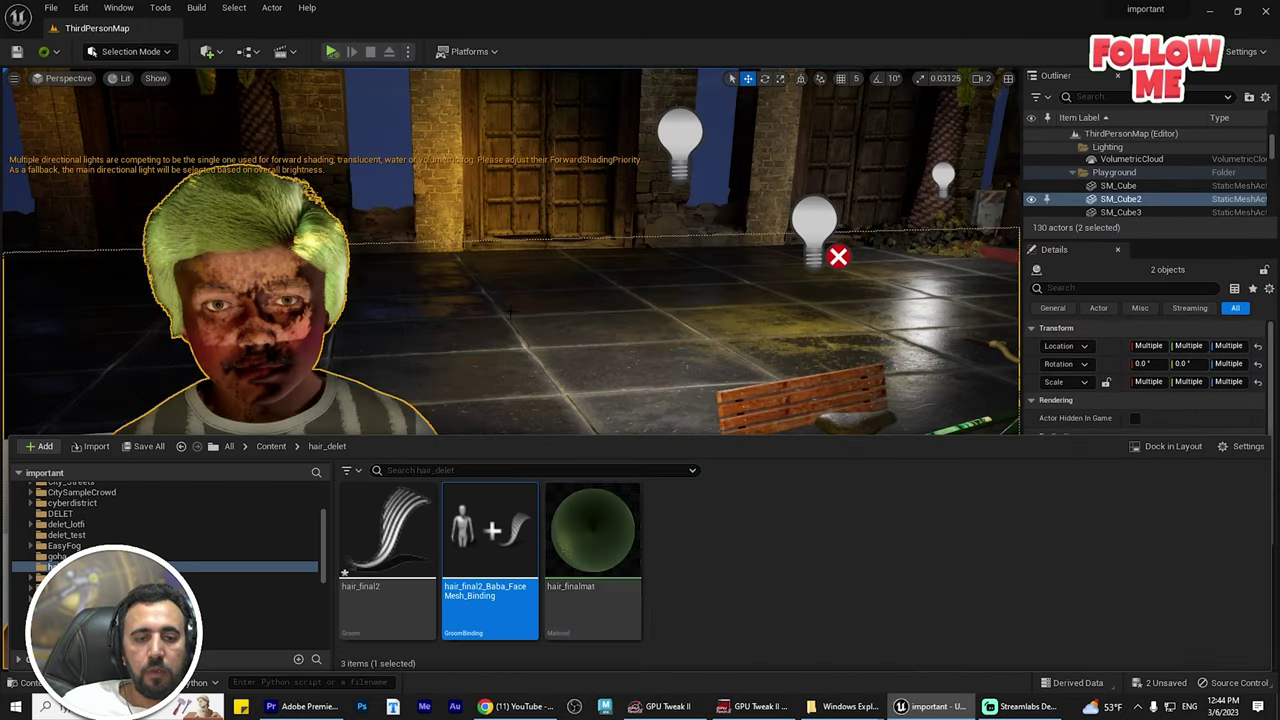
pyautogui.doubleClick(393, 530)
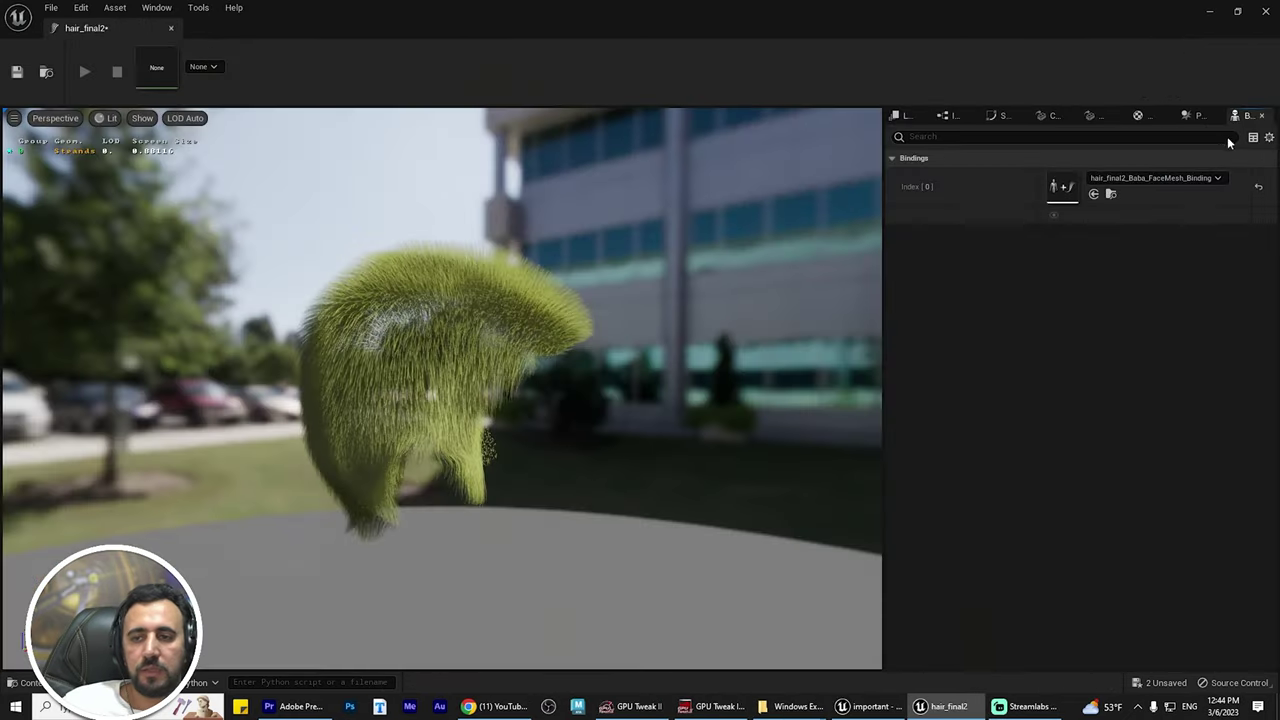
pyautogui.rightClick(1150, 181)
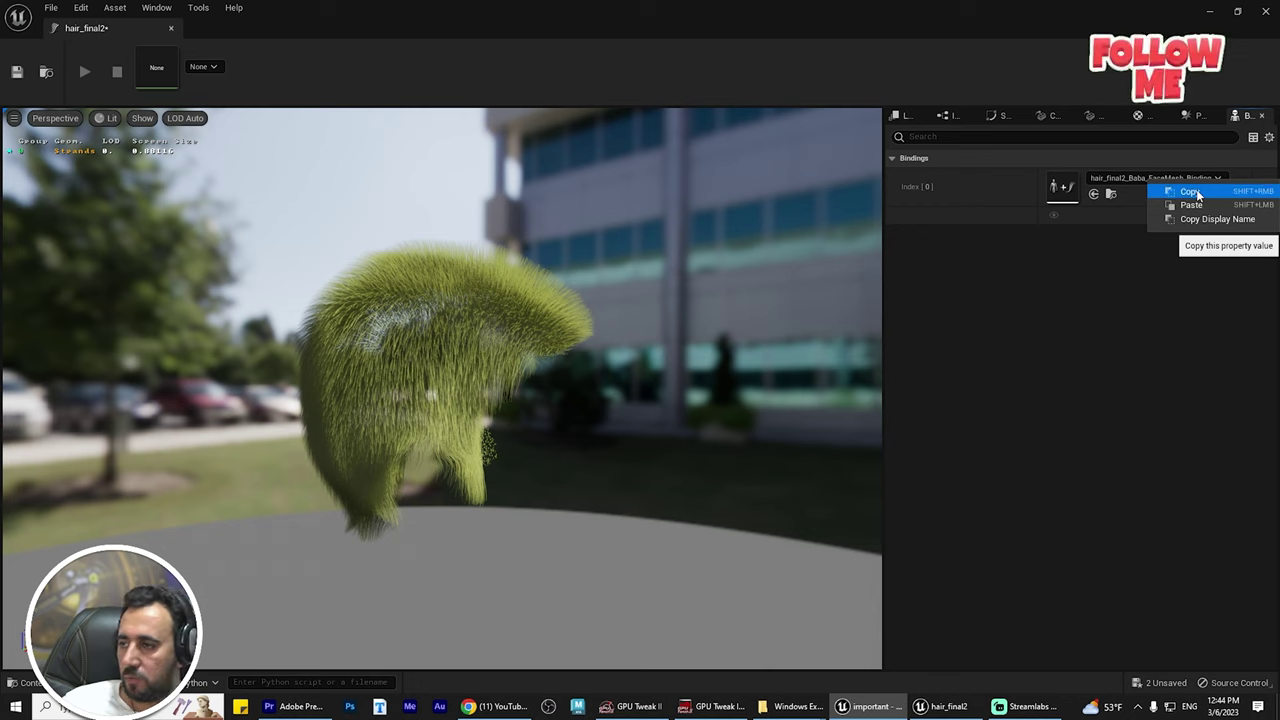
pyautogui.click(1190, 192)
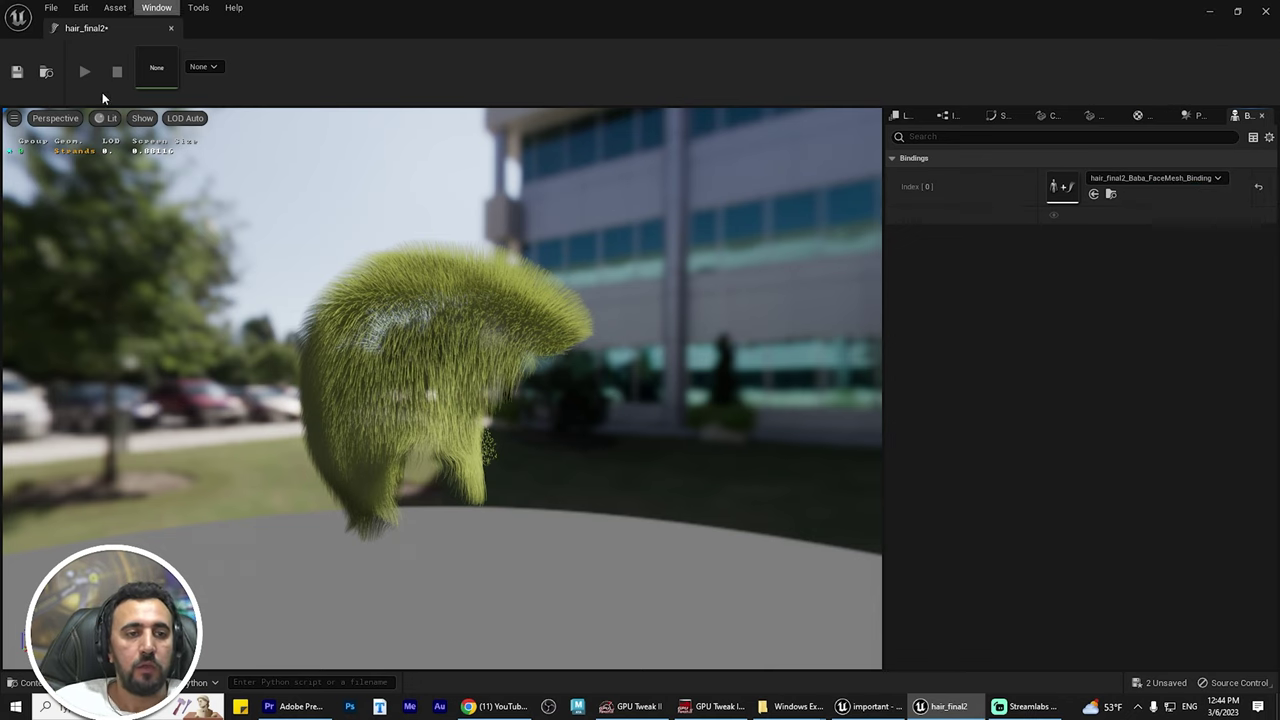
pyautogui.click(16, 73)
pyautogui.click(1266, 13)
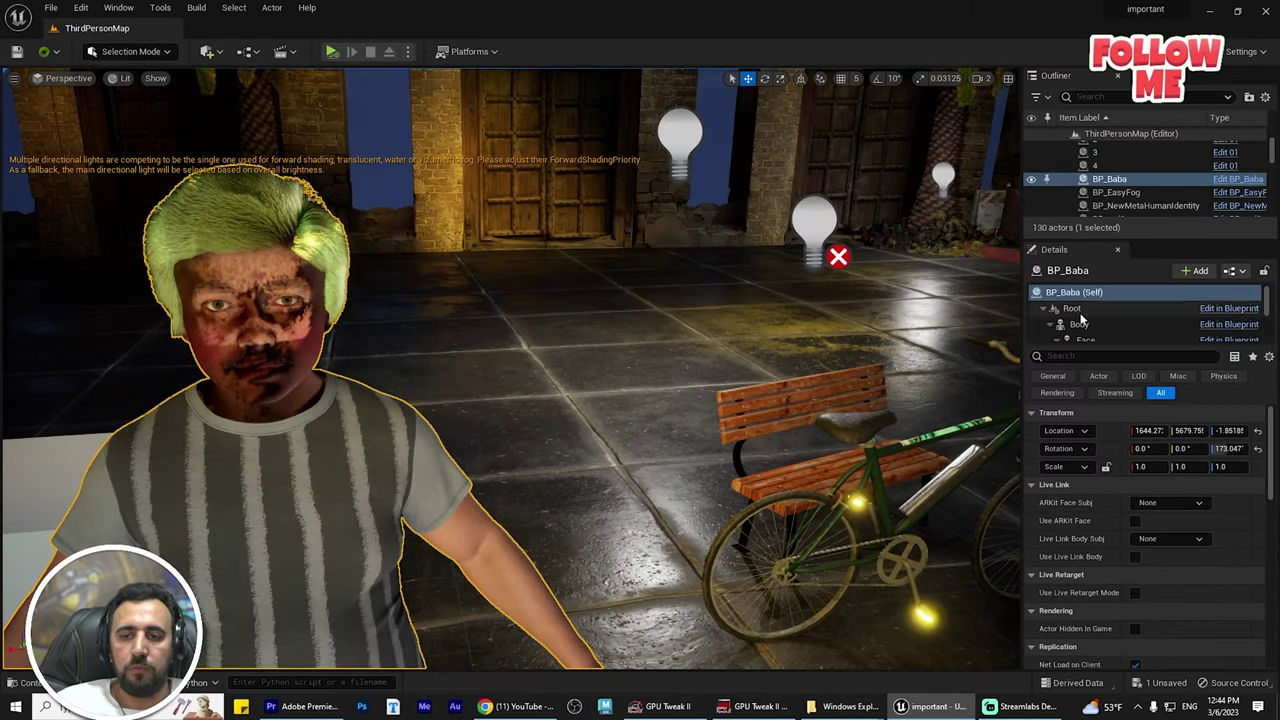
# - Open the BP_Baba blueprint and assign hair_final2_Baba_FaceMesh_Binding as the Groom component's Binding Asset
pyautogui.click(1238, 179)
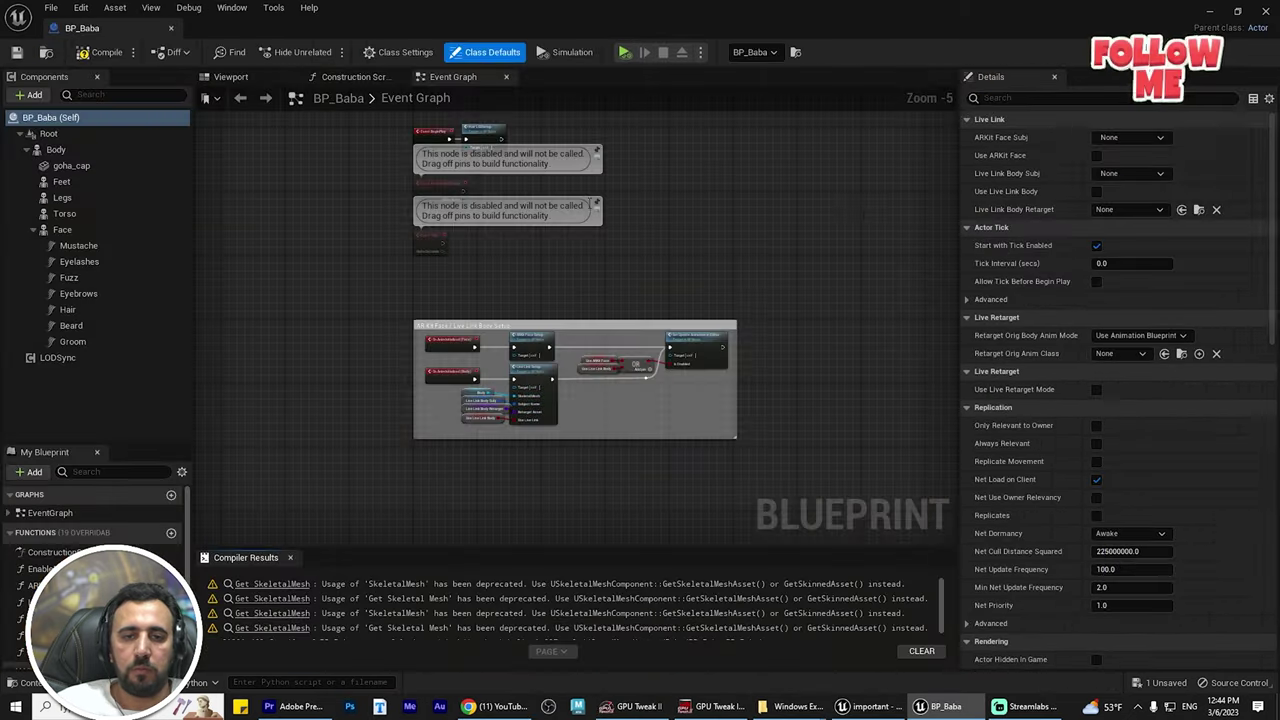
pyautogui.click(230, 77)
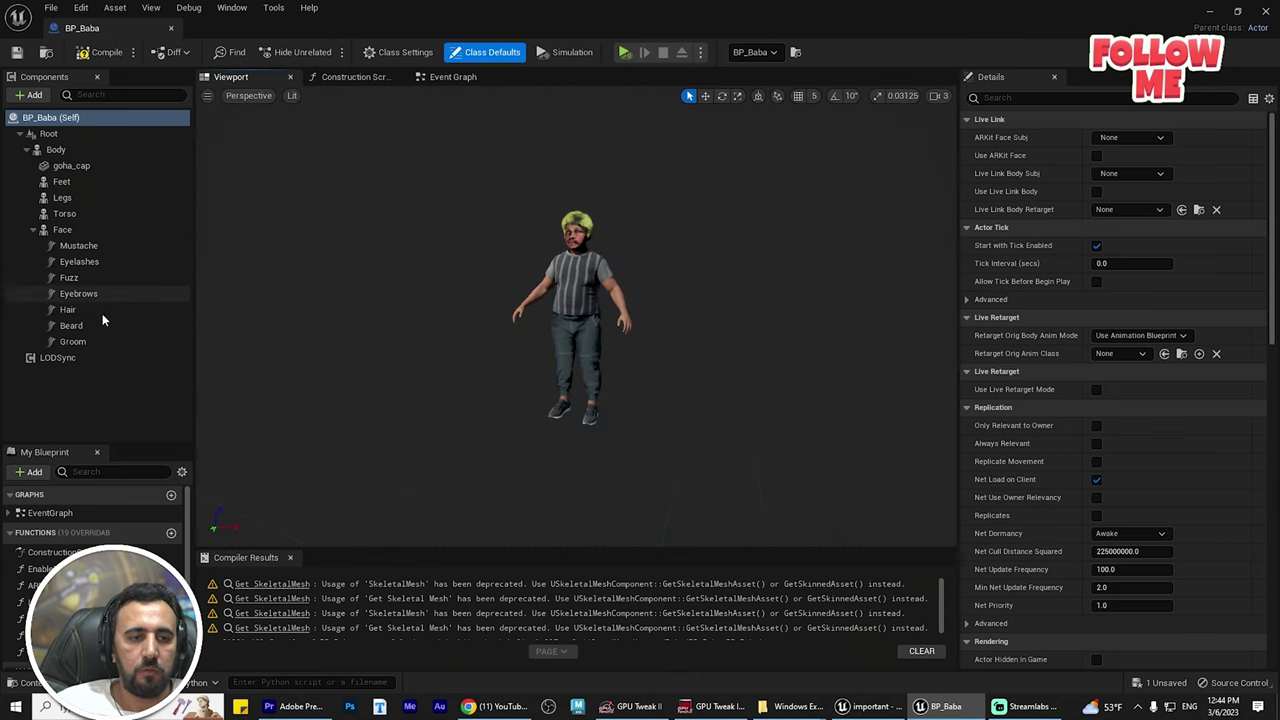
pyautogui.click(79, 342)
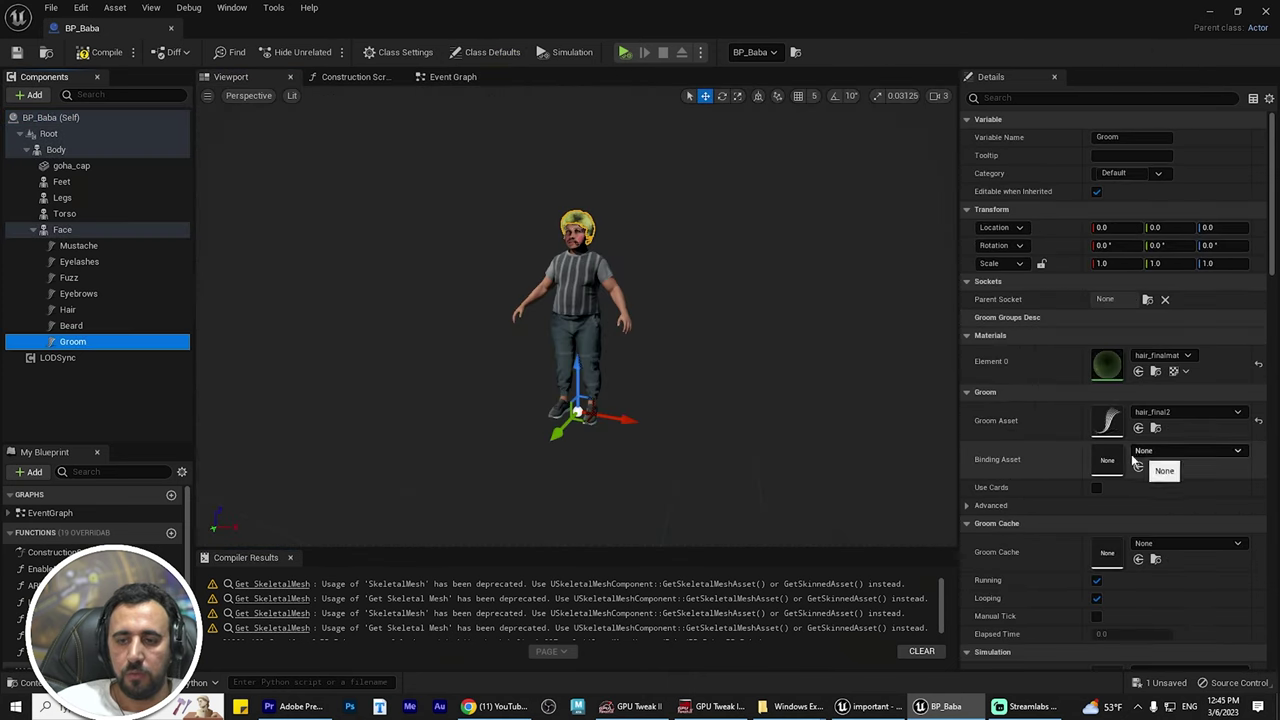
pyautogui.click(1172, 451)
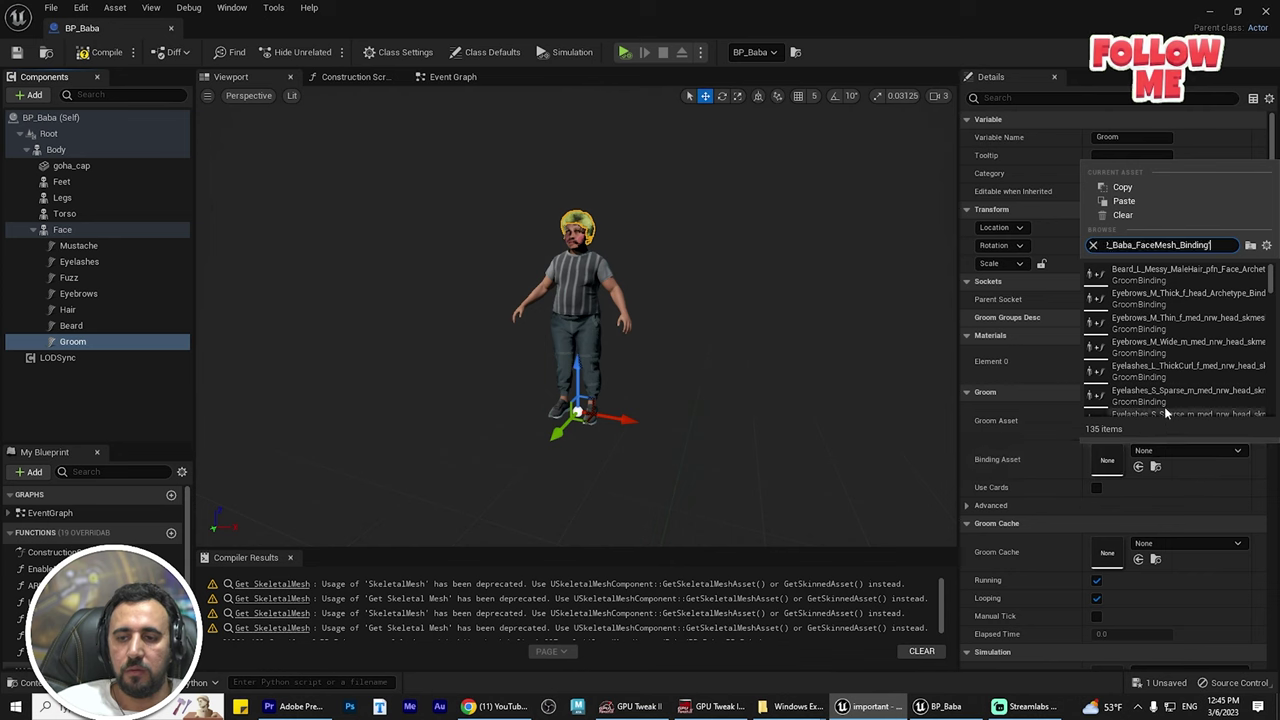
pyautogui.click(1150, 272)
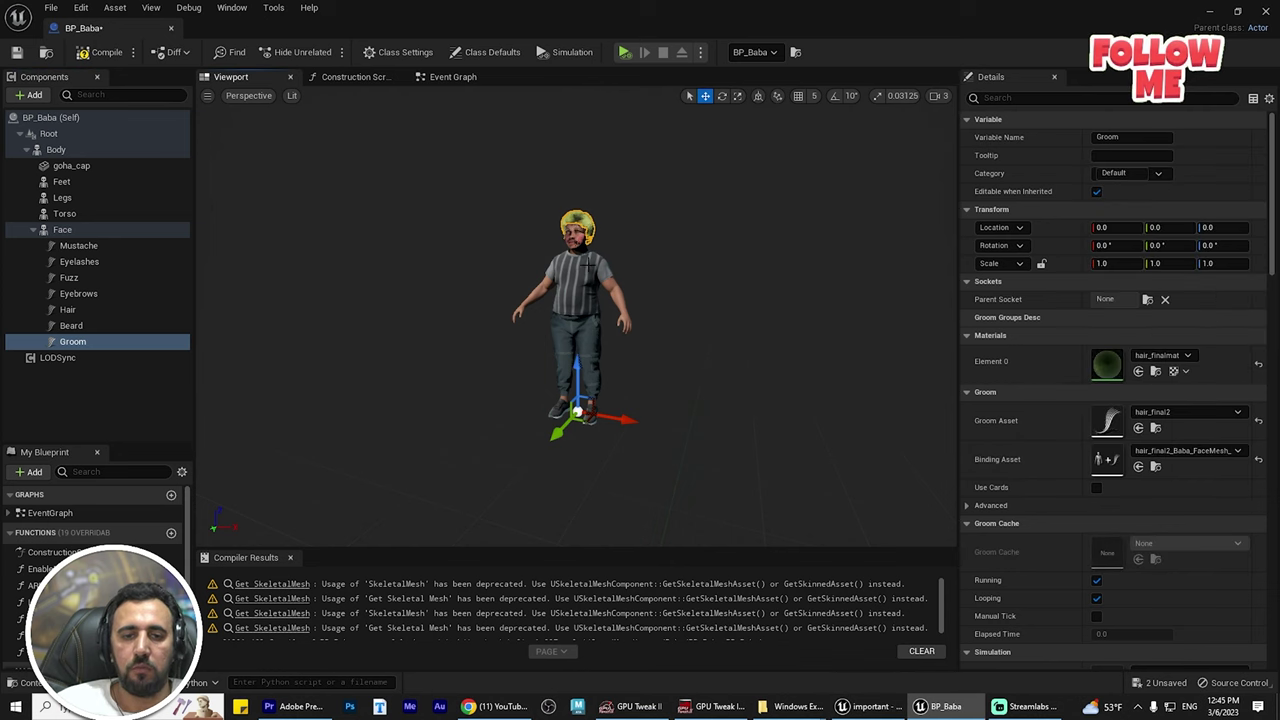
# - Examine the bound hair up close on the character's head in the blueprint preview
pyautogui.press('w')
pyautogui.press('e')
pyautogui.moveTo(588, 265); pyautogui.dragTo(615, 350, button='right')
pyautogui.press('s')
pyautogui.press('w')
pyautogui.press('s')
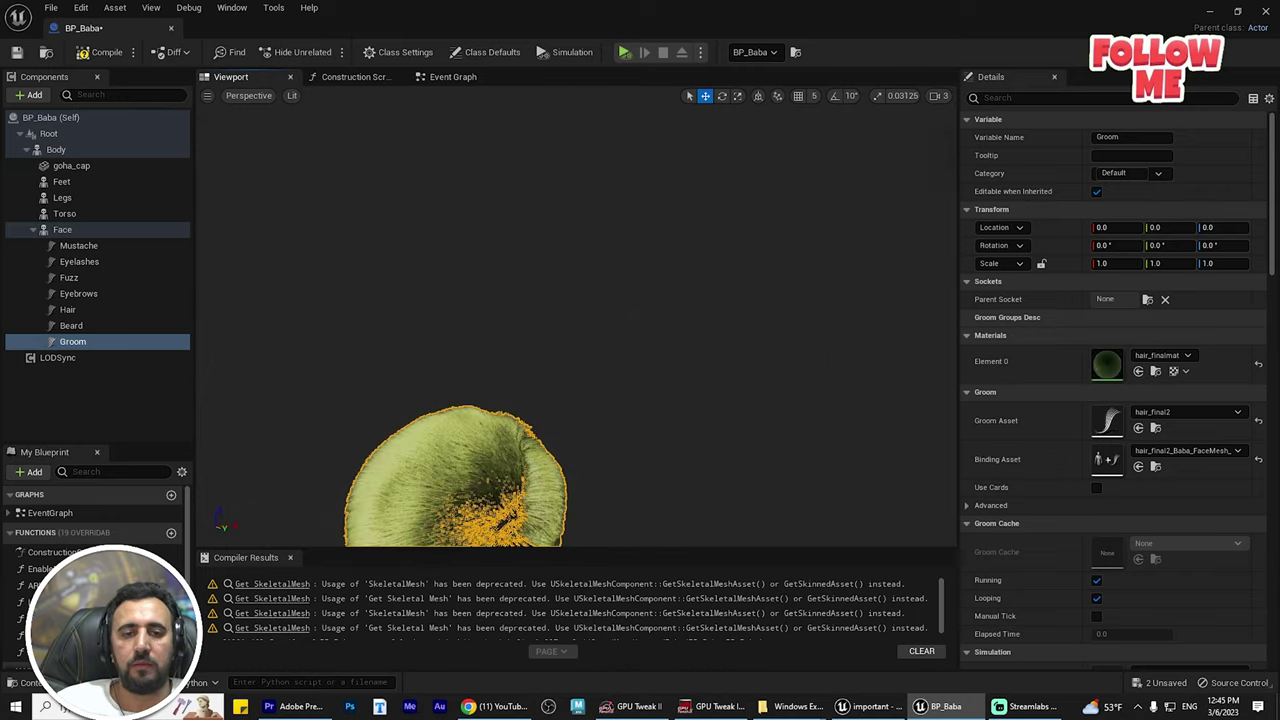
pyautogui.moveTo(267, 203)
pyautogui.mouseDown(button='right')
pyautogui.moveTo(250, 235)
pyautogui.moveTo(267, 203)
pyautogui.mouseUp(button='right')
pyautogui.press('w')
pyautogui.press('s')
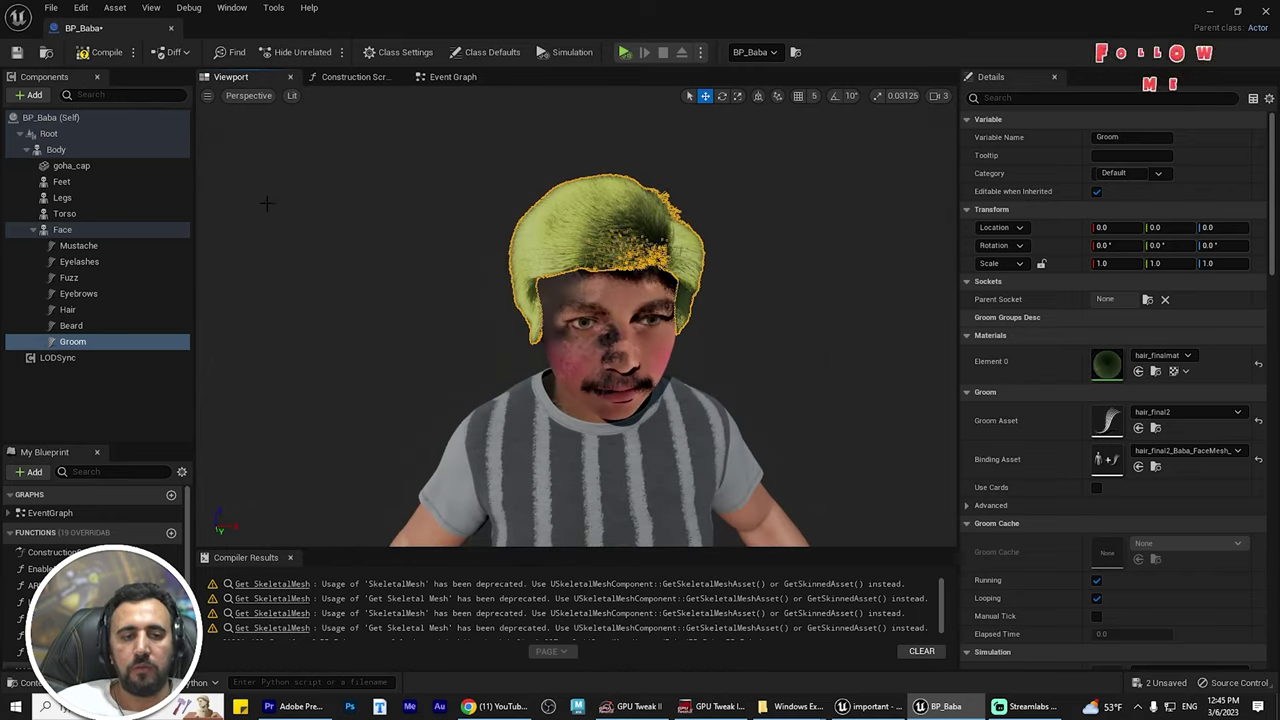
# - Try playing the 01_Sitting_Chat_01_FemaleA animation asset on the Body component to test the hair in the blueprint preview
pyautogui.click(56, 149)
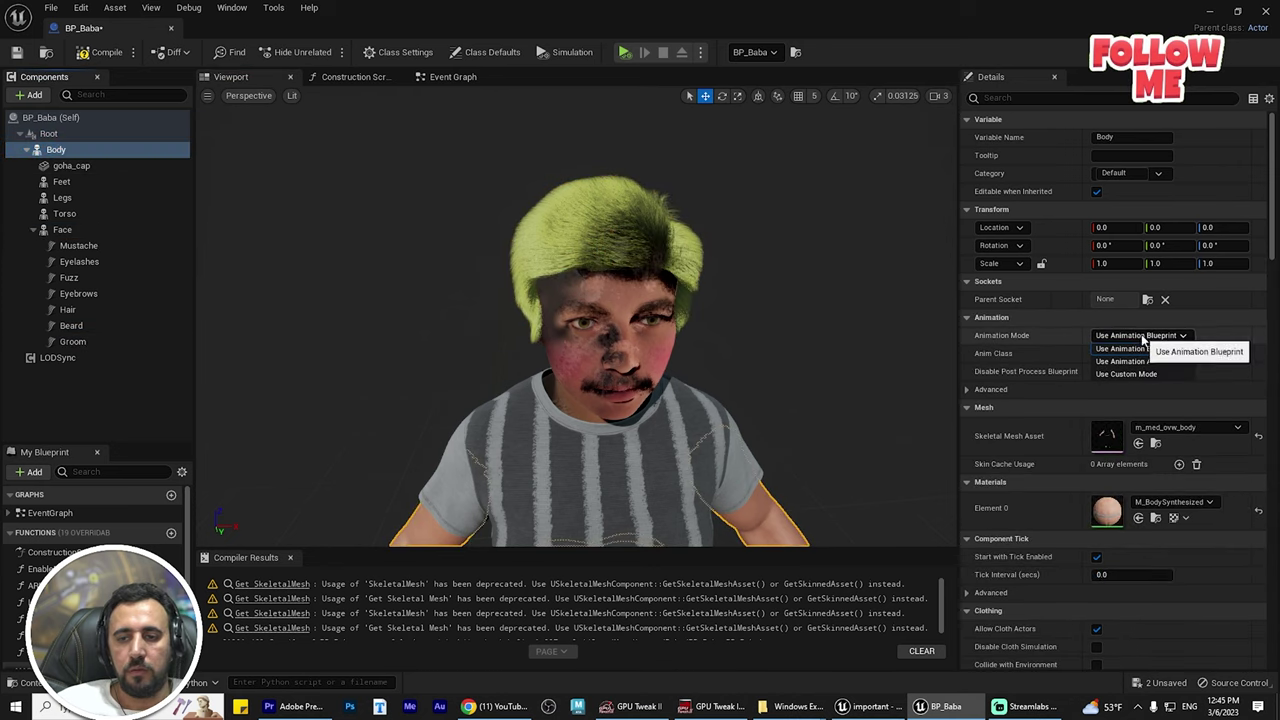
pyautogui.click(1141, 361)
pyautogui.click(1185, 355)
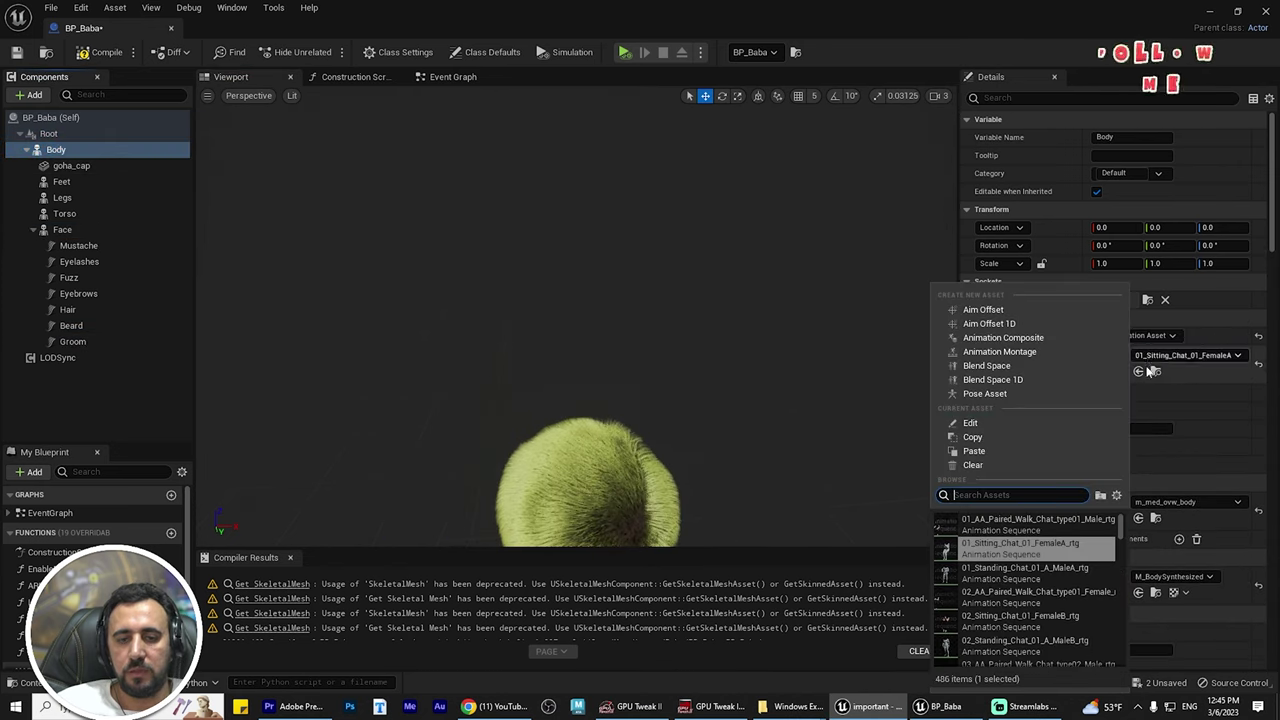
pyautogui.click(1010, 526)
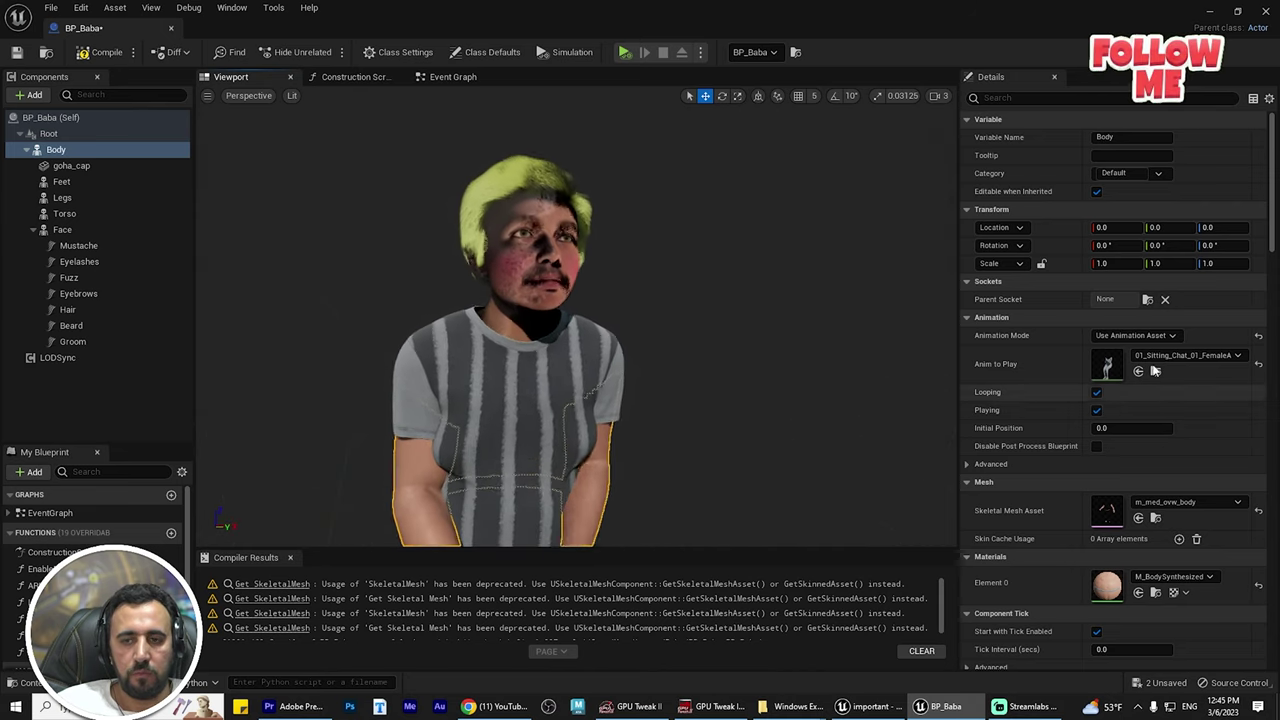
pyautogui.click(1132, 335)
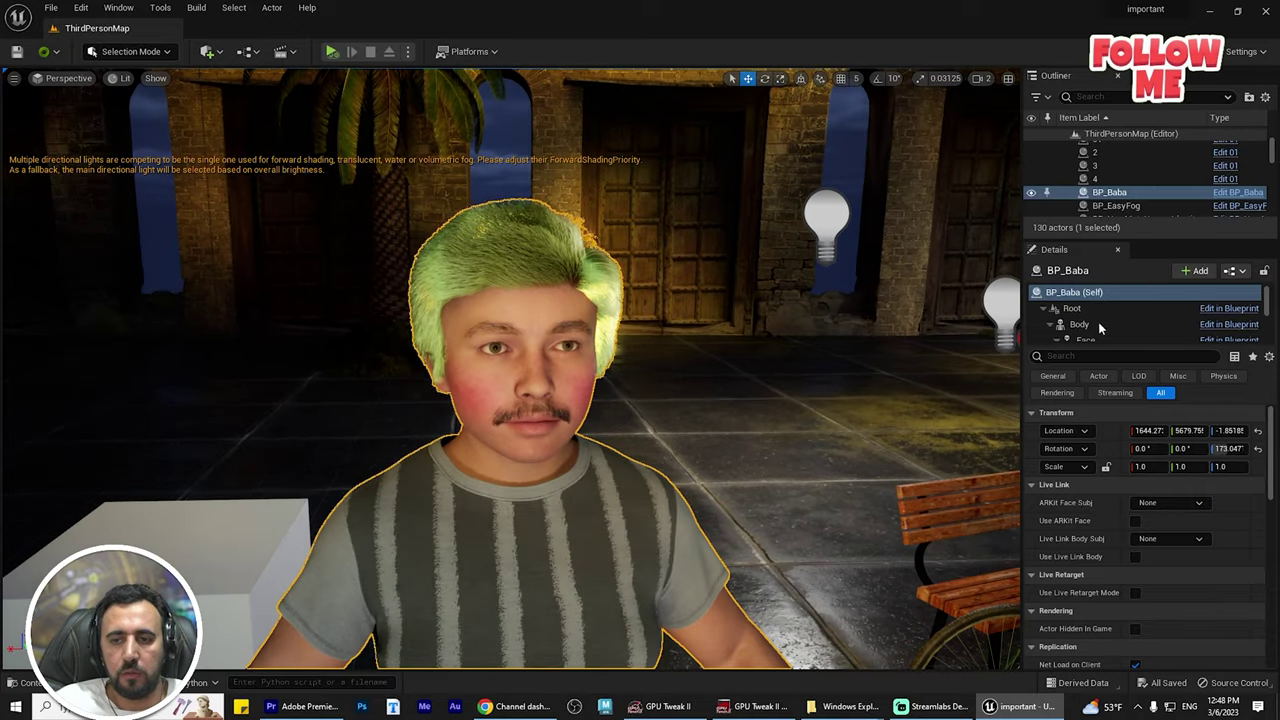
# - Set the level character's Body to Use Animation Asset with a 01_Standing_Chat animation, and view the character from the front
pyautogui.click(1100, 326)
pyautogui.click(1167, 503)
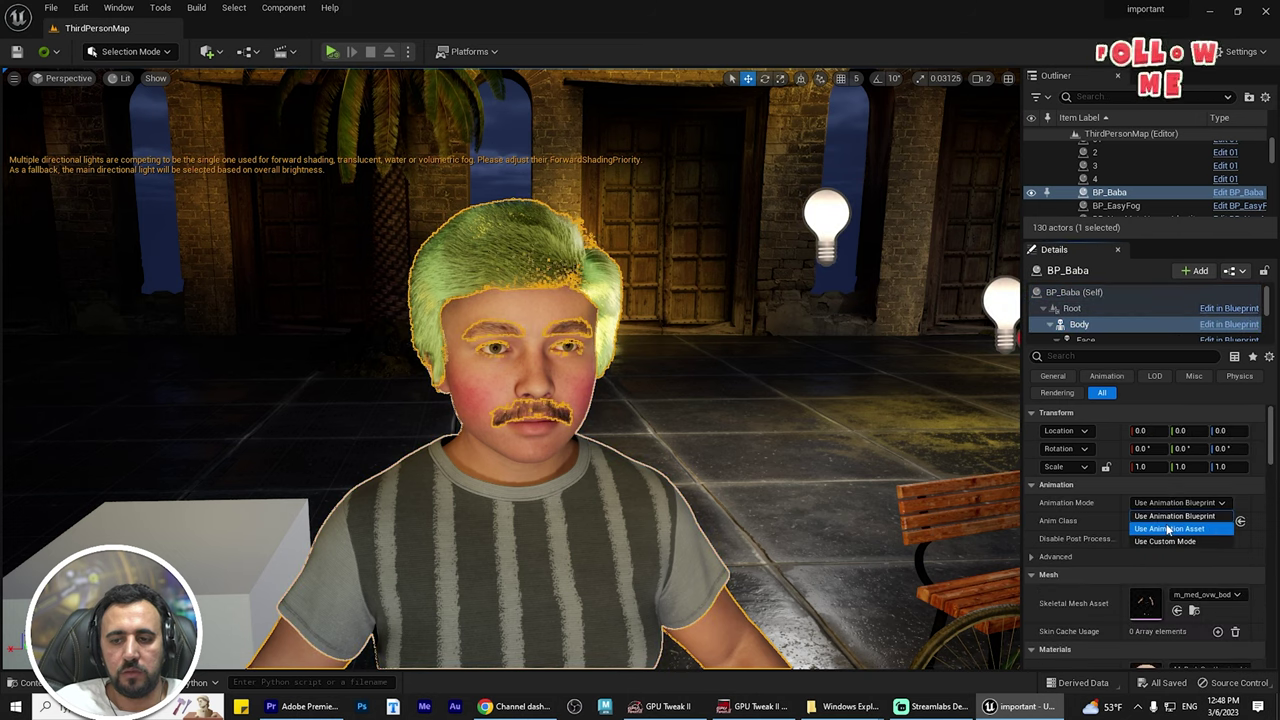
pyautogui.click(1174, 524)
pyautogui.moveTo(645, 361); pyautogui.dragTo(760, 440, button='right')
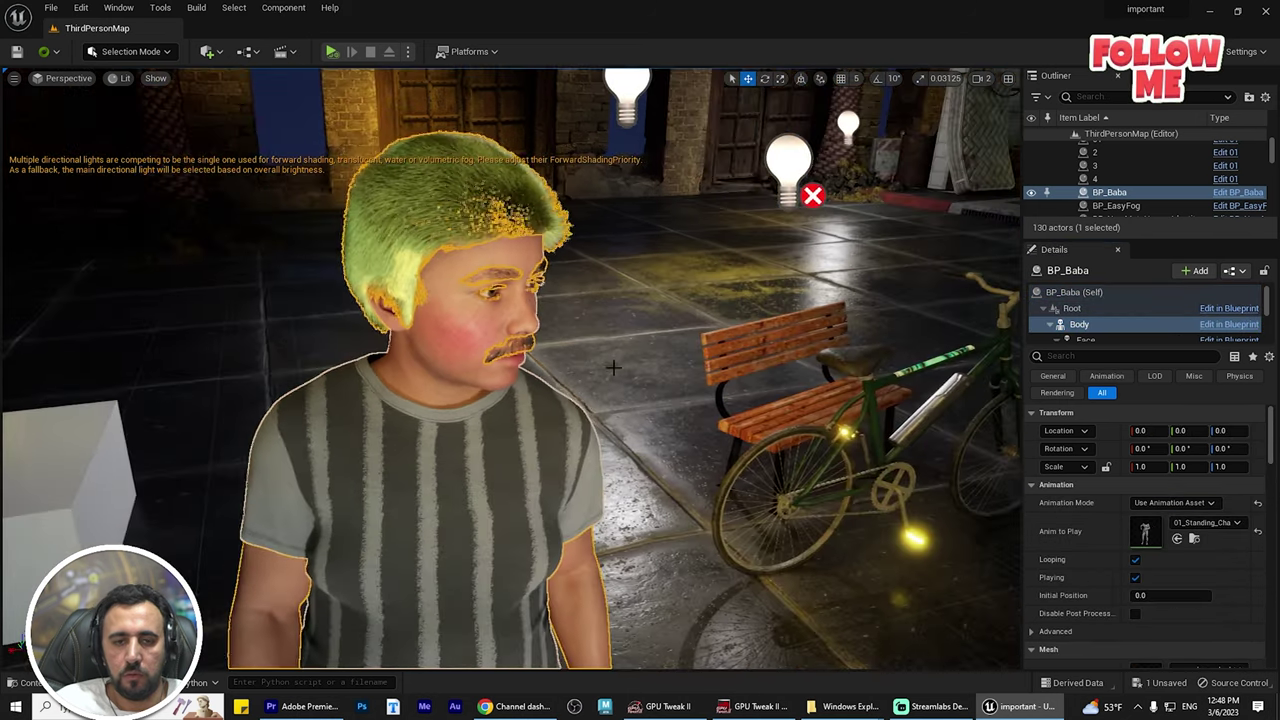
pyautogui.click(645, 361)
pyautogui.moveTo(645, 361); pyautogui.dragTo(918, 433, button='right')
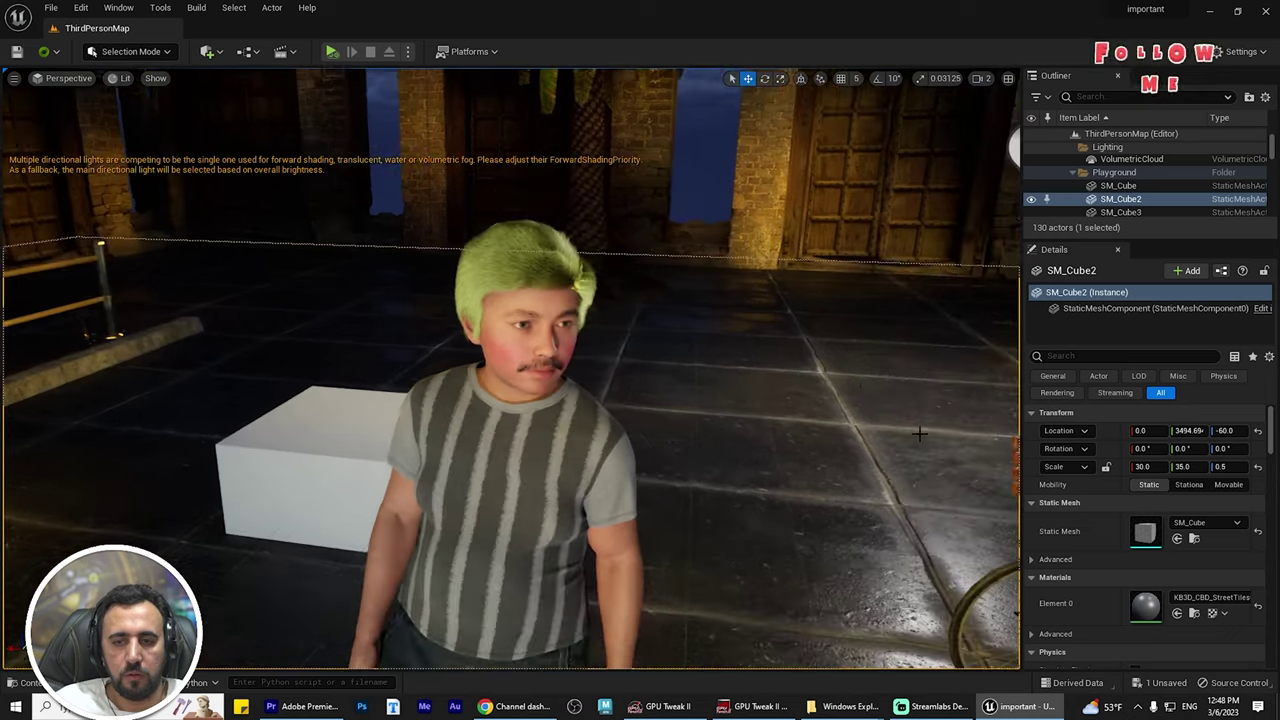
# - Simulate the level, examine how the hair follows the moving head up close, and stop the simulation
pyautogui.click(331, 52)
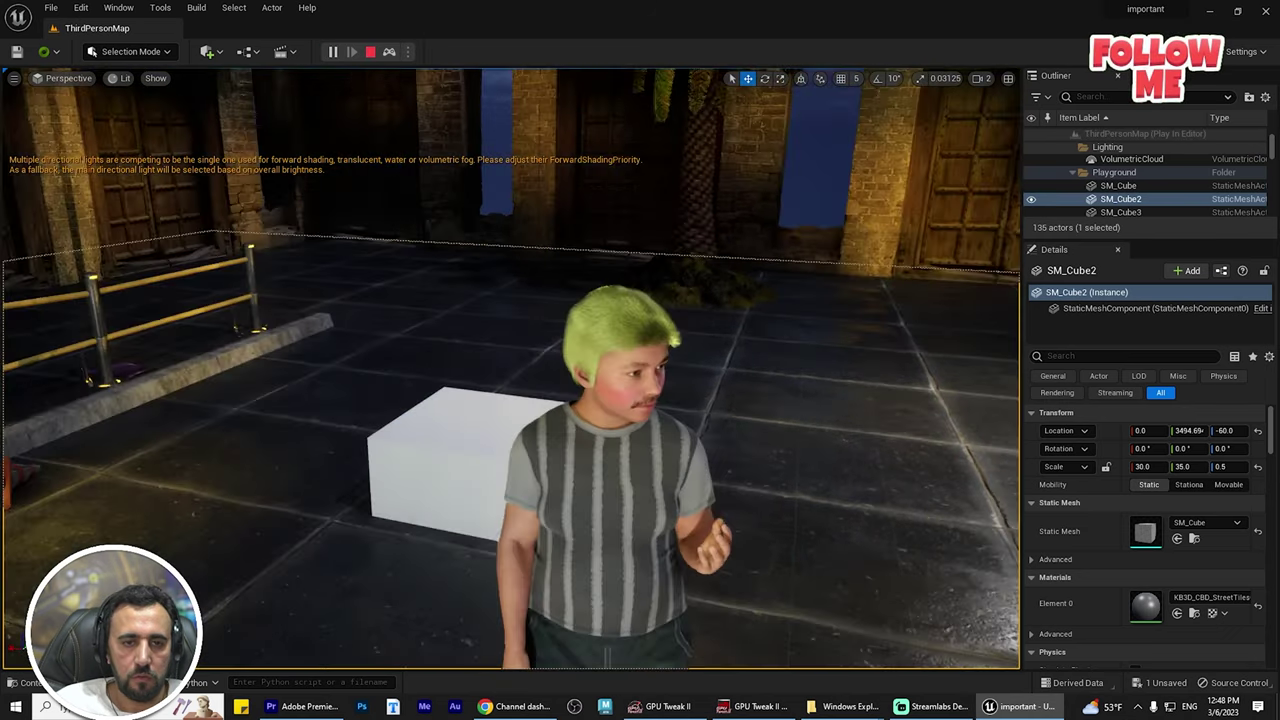
pyautogui.press('w')
pyautogui.moveTo(645, 361); pyautogui.dragTo(740, 345, button='right')
pyautogui.press('d')
pyautogui.press('a')
pyautogui.press('s')
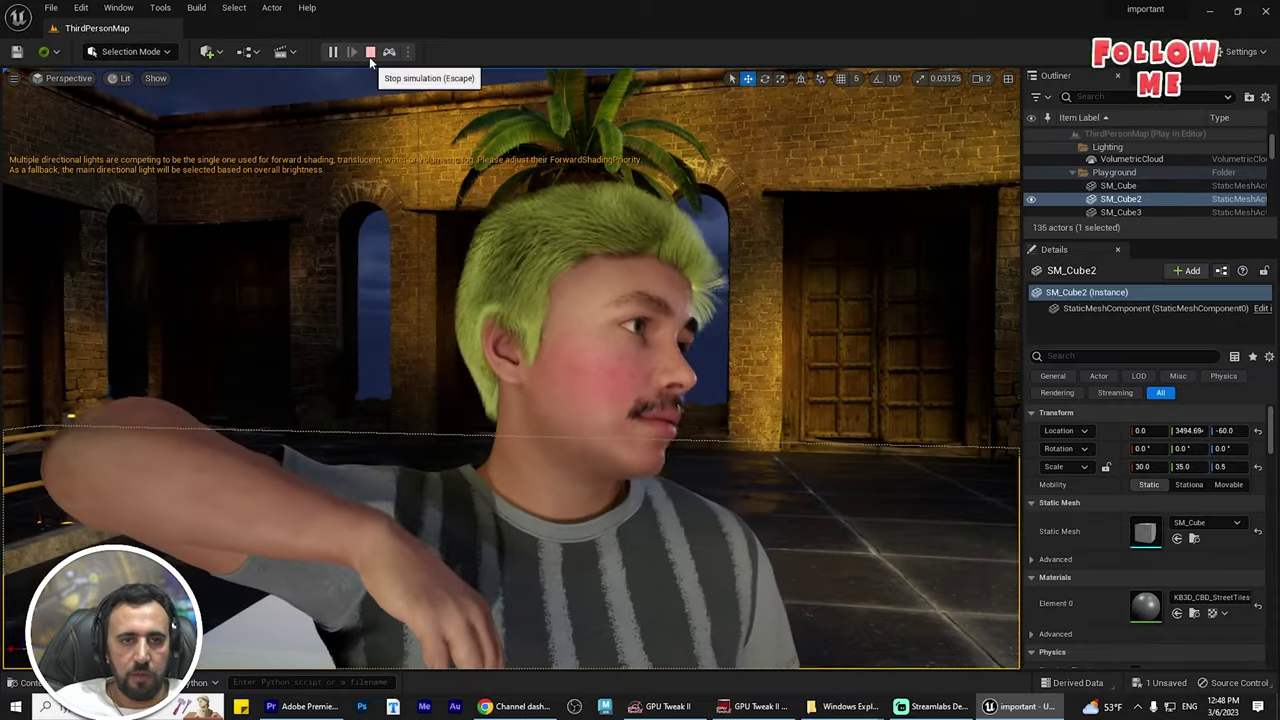
pyautogui.click(369, 53)
# - Open the hair_final2 groom from the hair_delet folder, save the level, and turn on Enable Simulation in the groom's physics settings
pyautogui.click(856, 305)
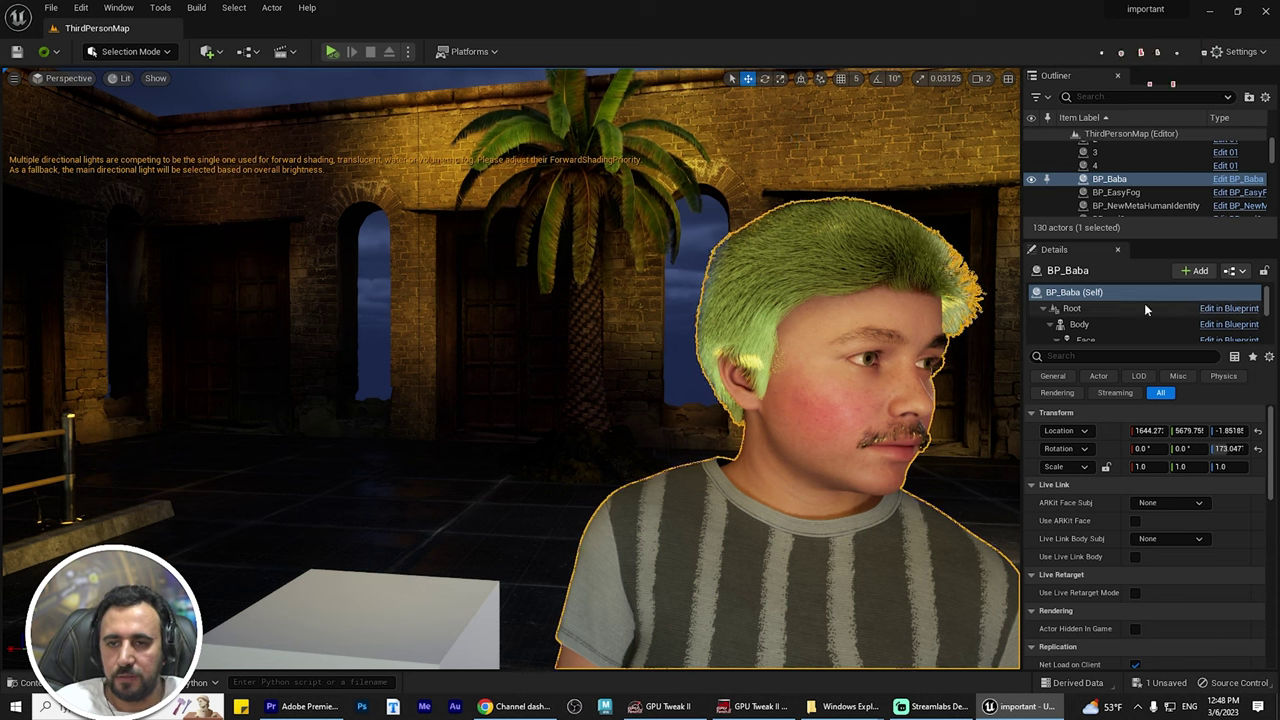
pyautogui.click(705, 347)
pyautogui.hotkey('ctrl', 'space')
pyautogui.click(383, 540)
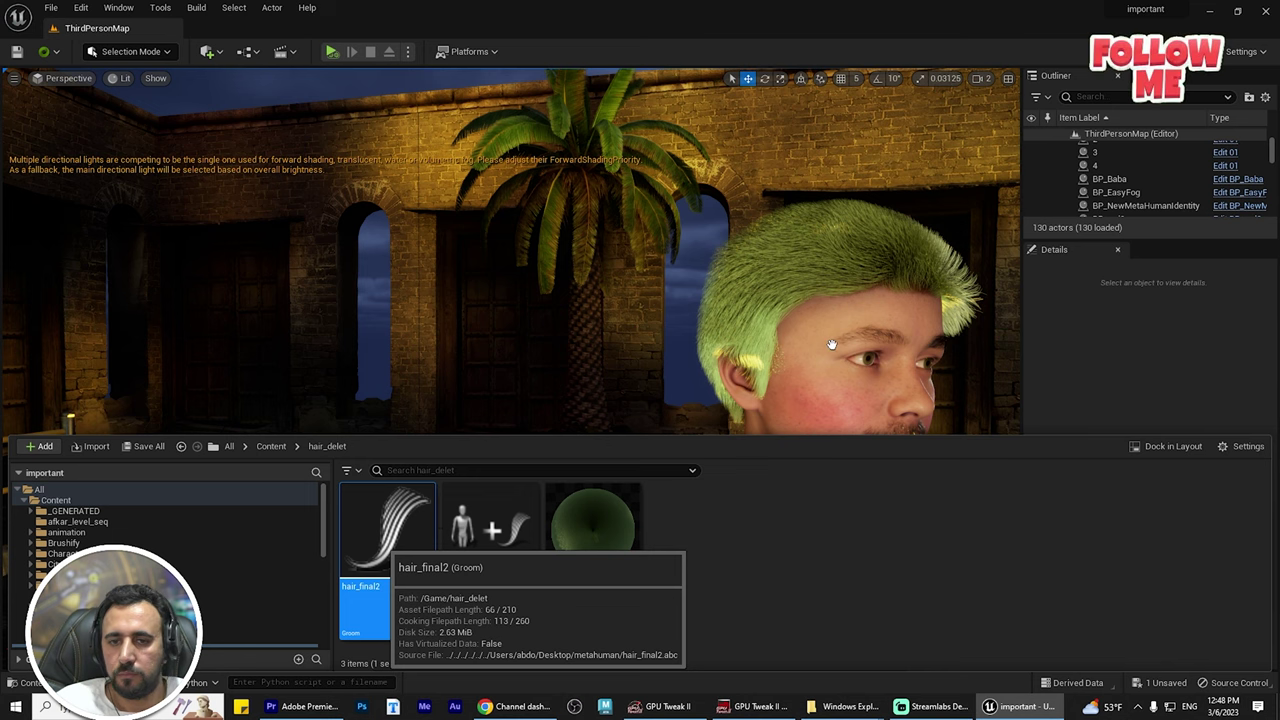
pyautogui.press('Return')
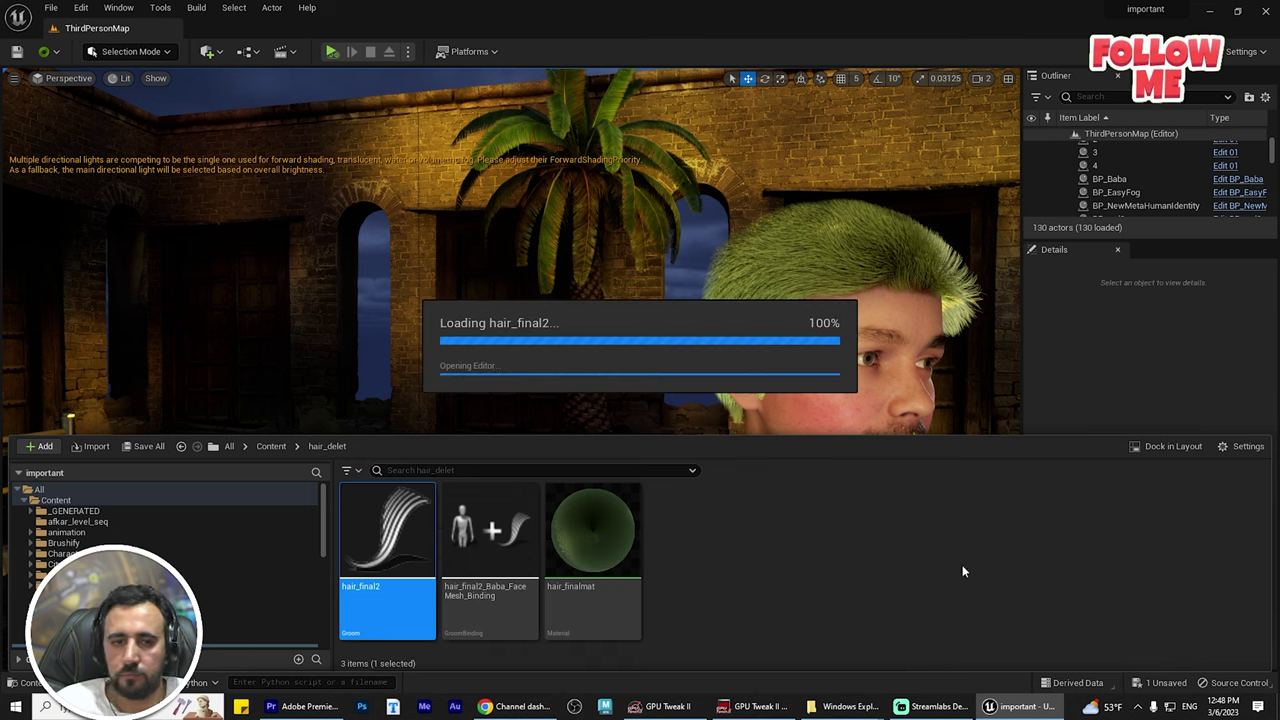
pyautogui.click(314, 707)
pyautogui.hotkey('ctrl', 's')
pyautogui.hotkey('alt', 'Tab')
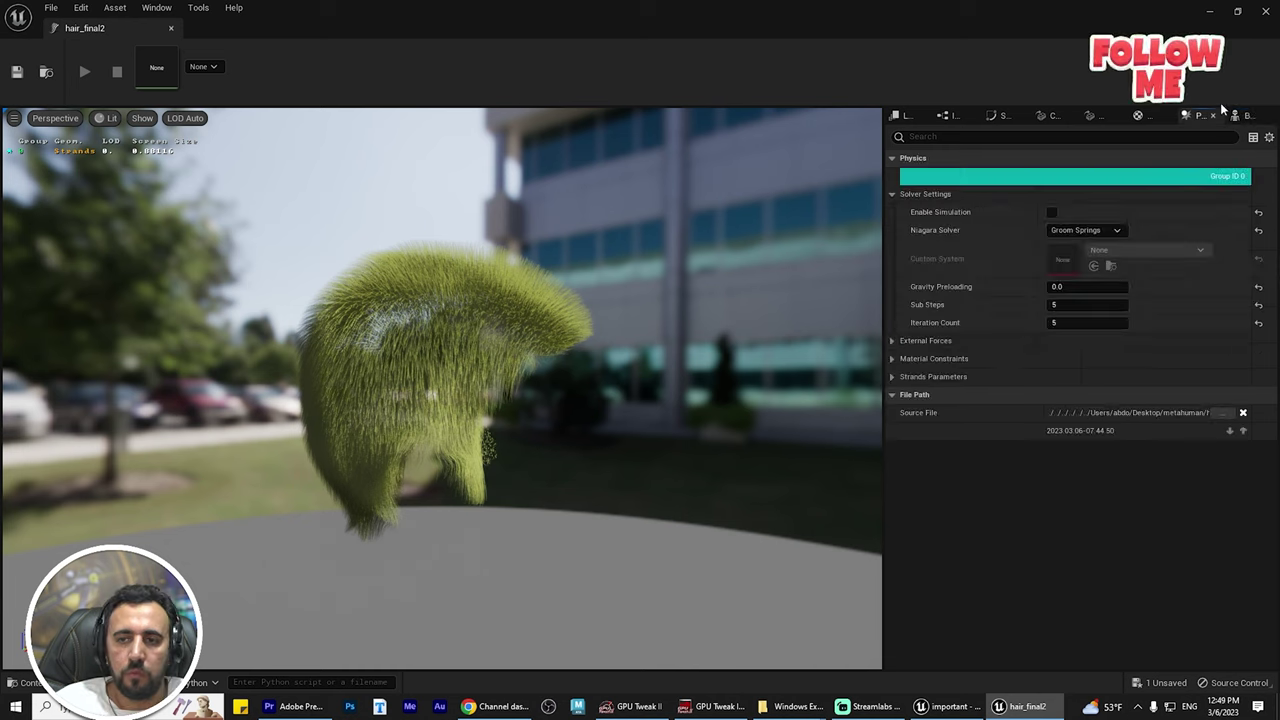
pyautogui.click(1051, 213)
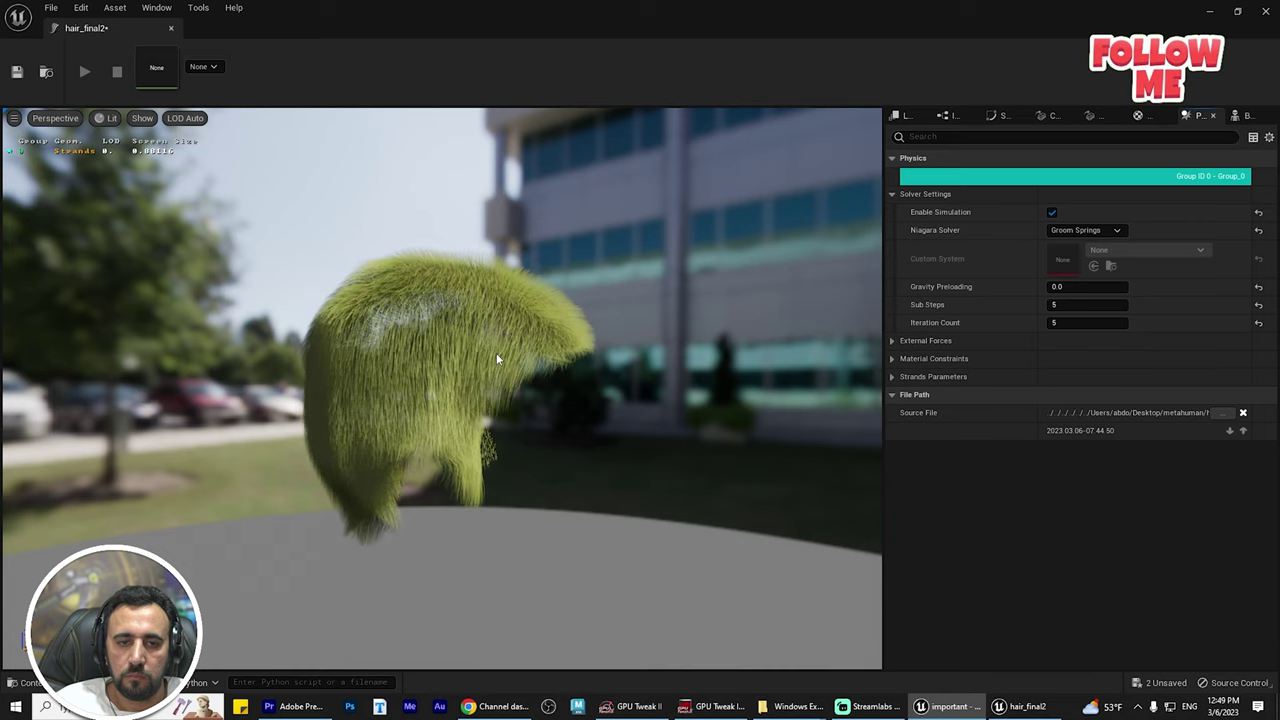
# - Set the groom's Gravity Preloading to 0.1, save it, and simulate the level to check the hair physics
pyautogui.keyDown('alt'); pyautogui.moveTo(497, 358); pyautogui.dragTo(385, 430); pyautogui.keyUp('alt')
pyautogui.keyDown('alt'); pyautogui.moveTo(497, 358); pyautogui.dragTo(535, 367, button='right'); pyautogui.keyUp('alt')
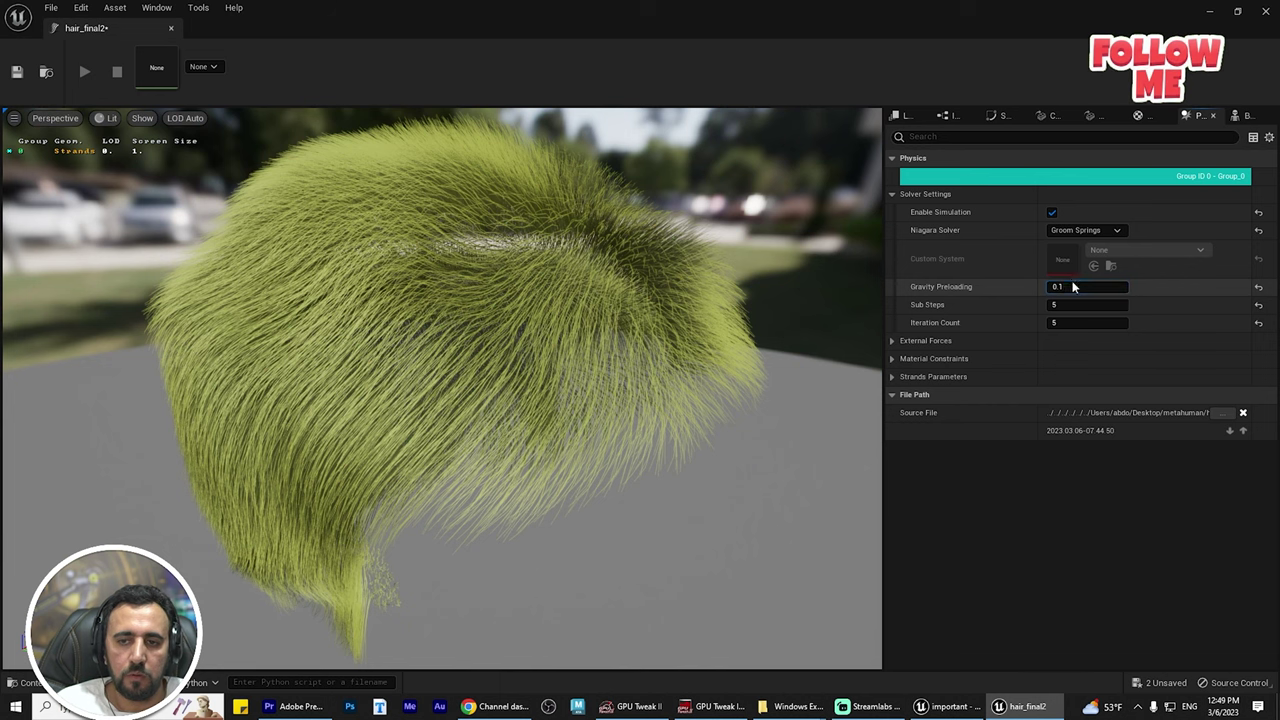
pyautogui.moveTo(673, 380); pyautogui.dragTo(535, 370)
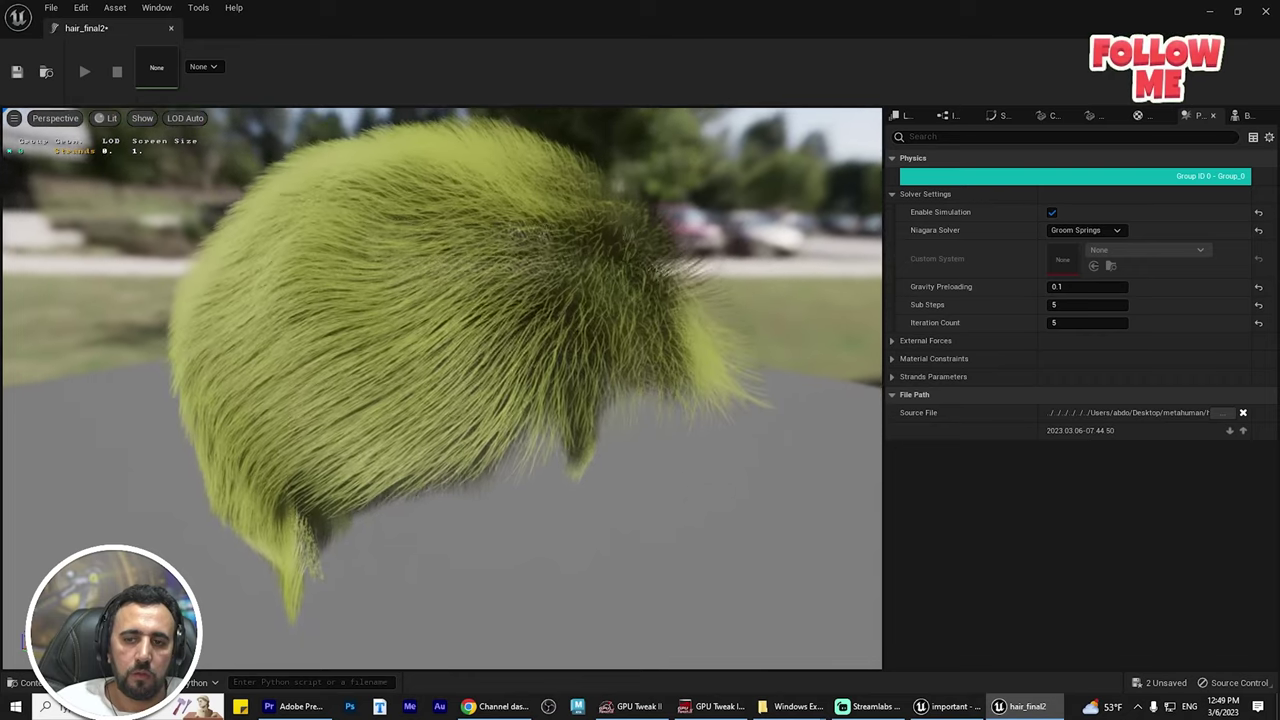
pyautogui.moveTo(820, 380); pyautogui.dragTo(257, 174)
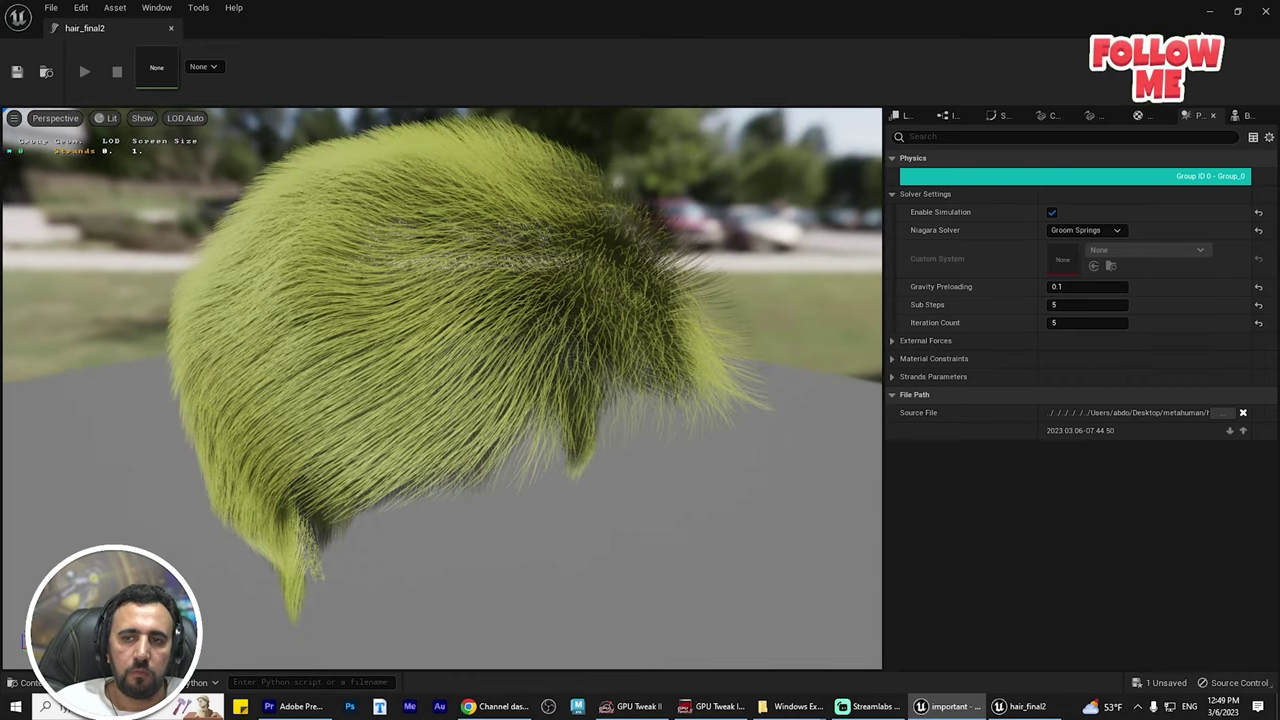
pyautogui.click(1208, 14)
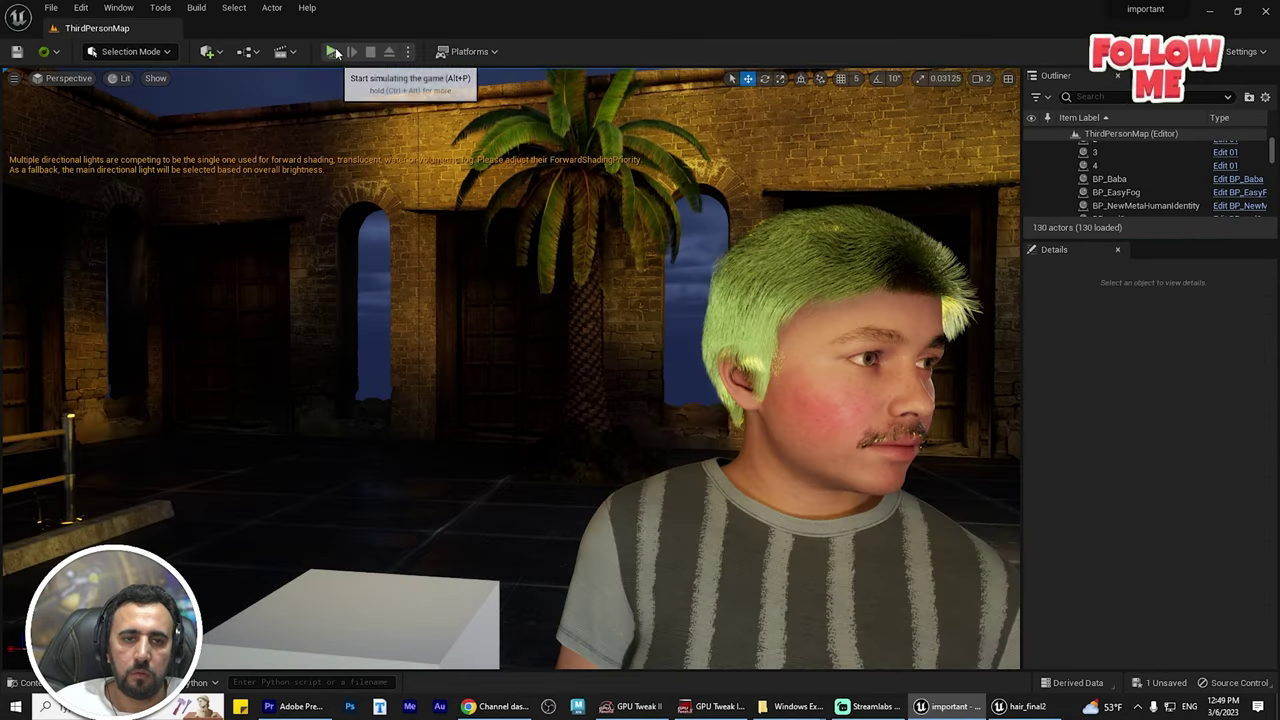
pyautogui.hotkey('alt', 'p')
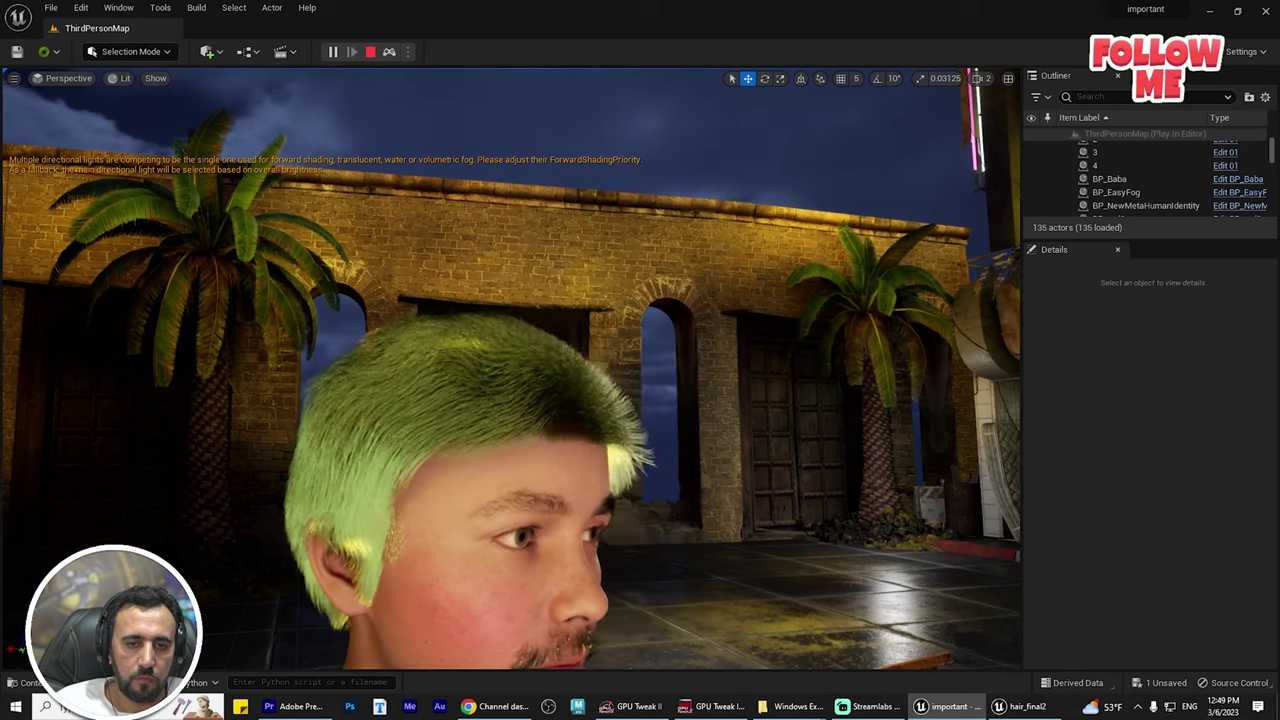
# - Set hair_final2's Gravity Preloading to 0.05, save and close the groom, and check the hair in the running simulation
pyautogui.hotkey('ctrl', 'space')
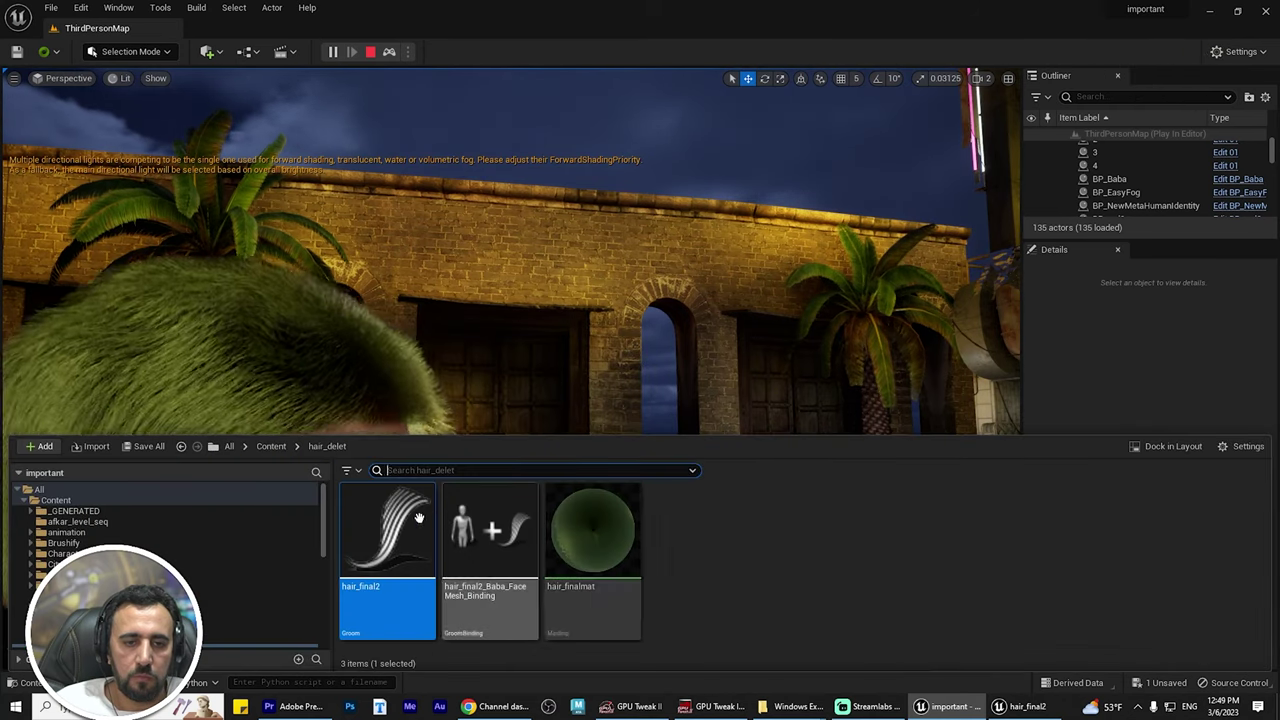
pyautogui.doubleClick(406, 517)
pyautogui.click(1085, 287)
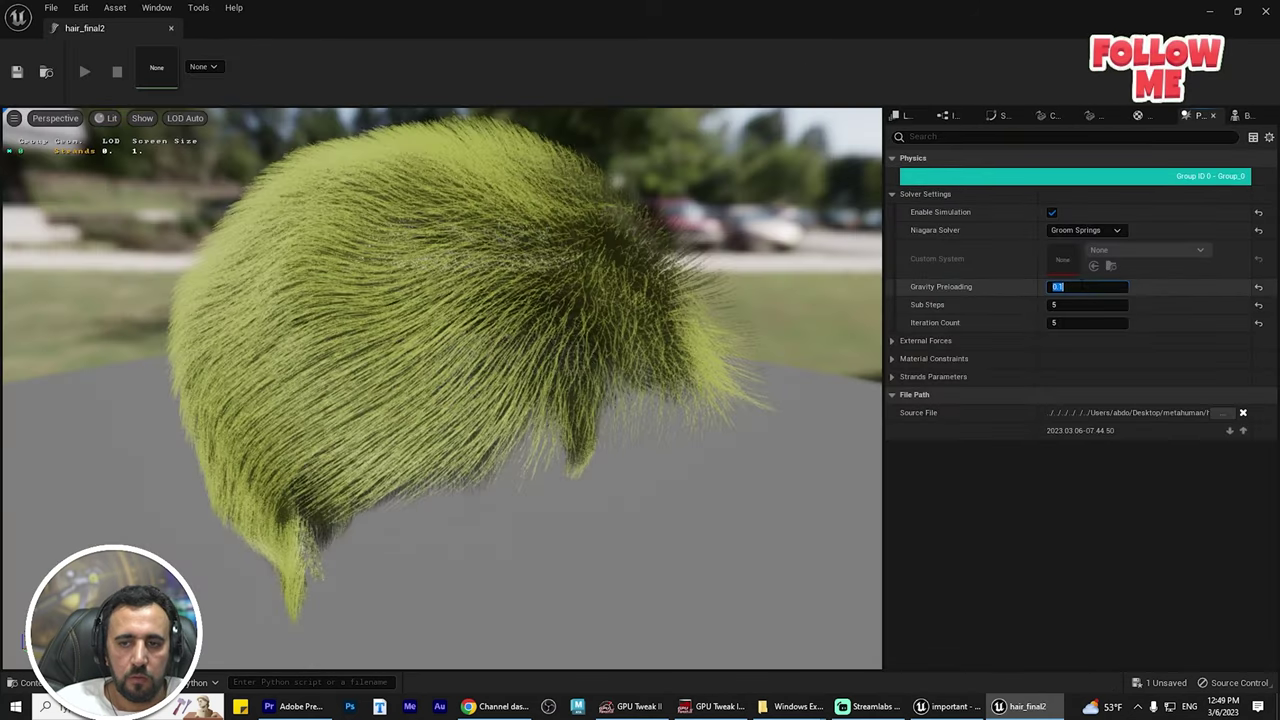
pyautogui.write('0')
pyautogui.press('Return')
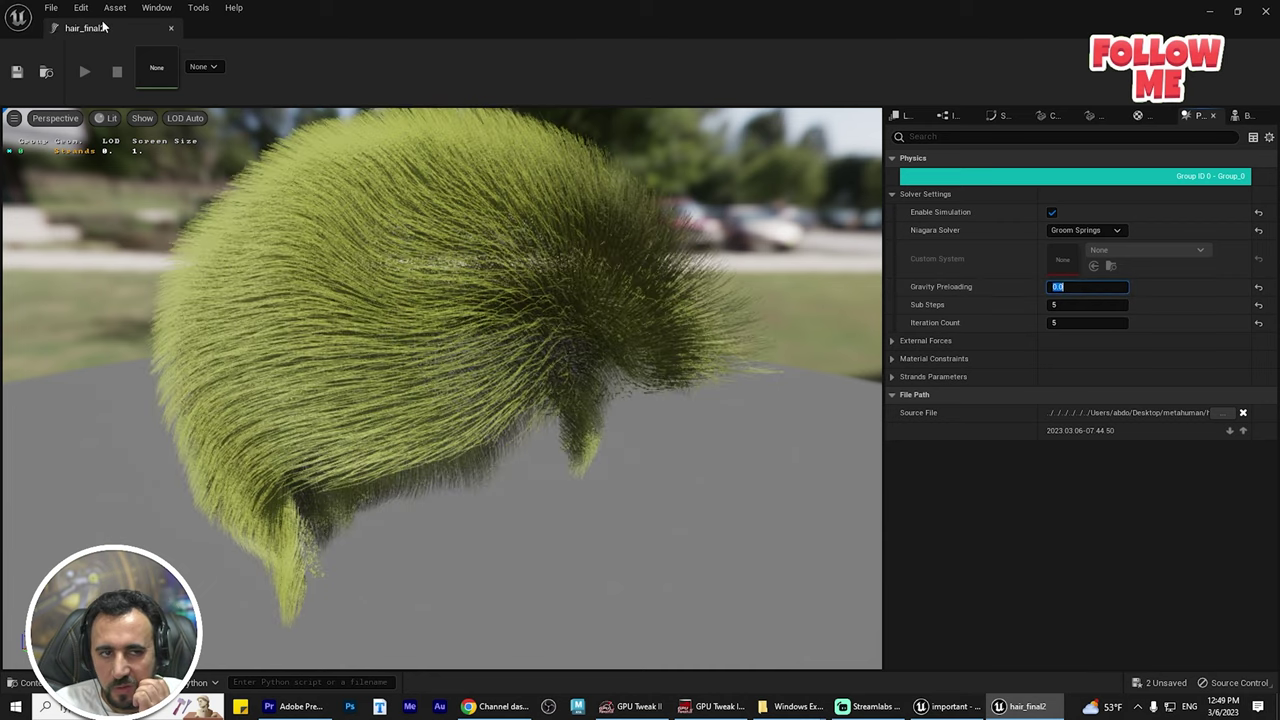
pyautogui.write('0.0')
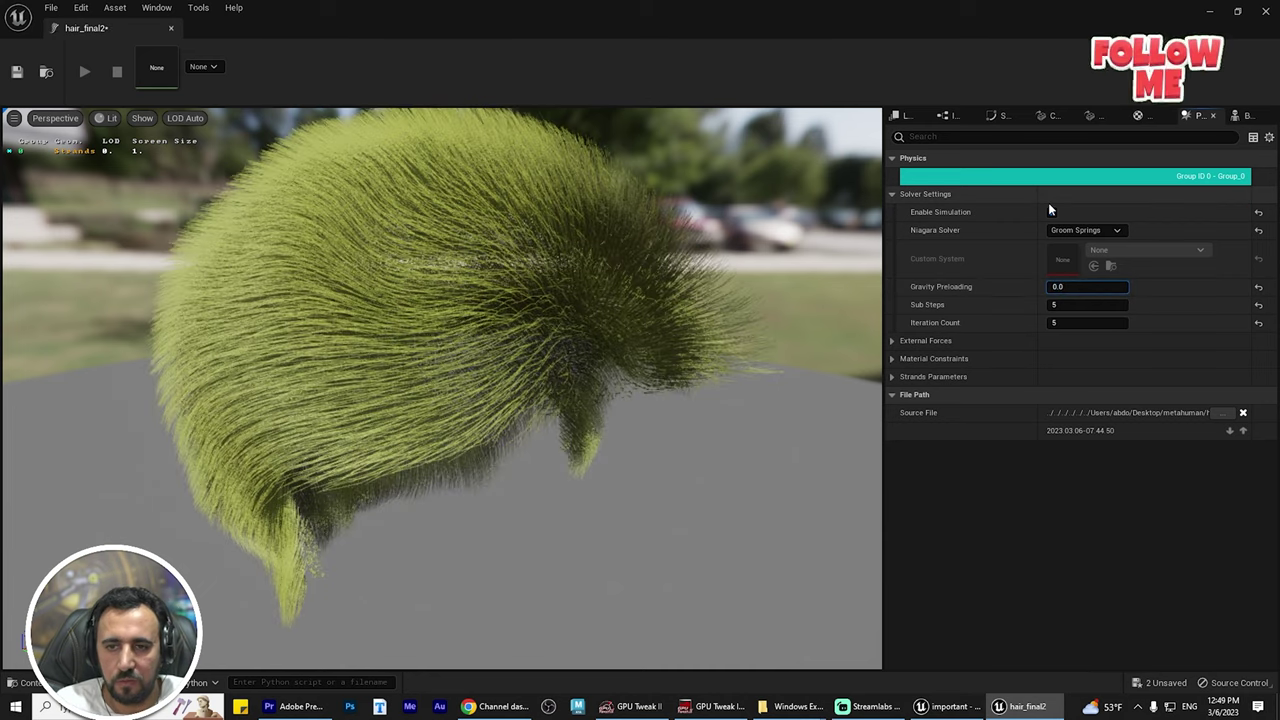
pyautogui.write('5')
pyautogui.press('Return')
pyautogui.click(1051, 212)
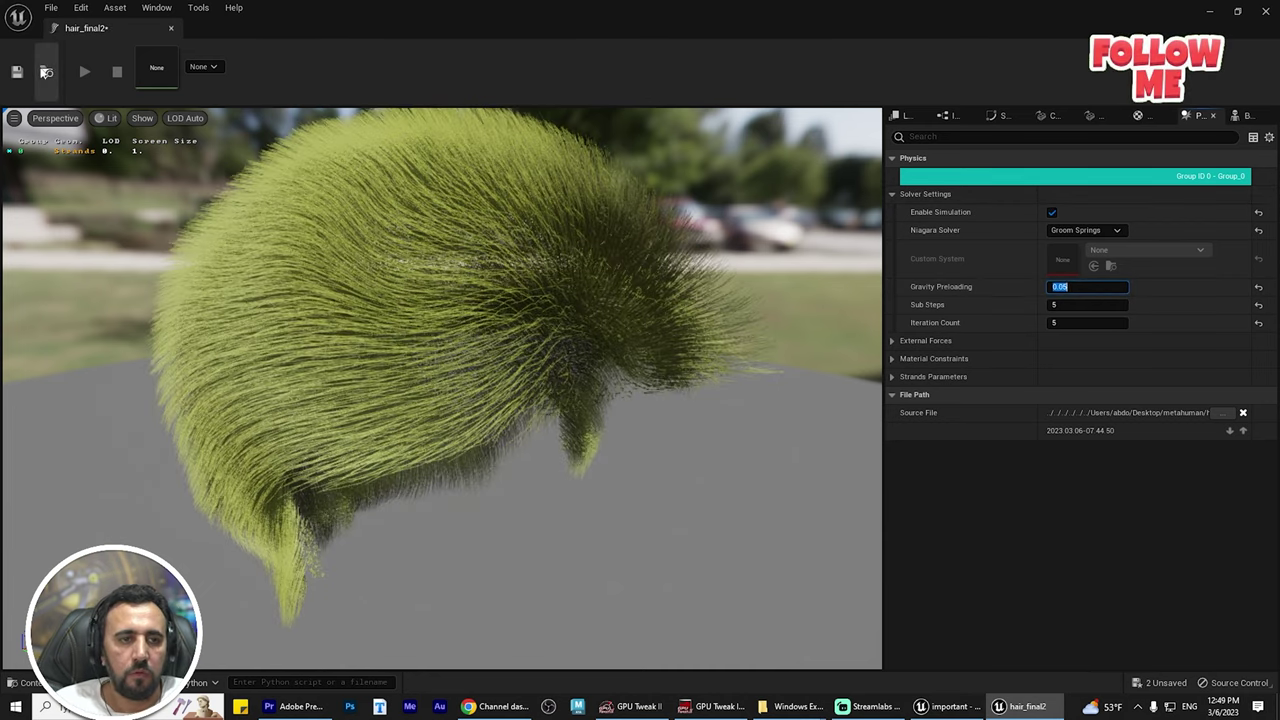
pyautogui.click(1266, 12)
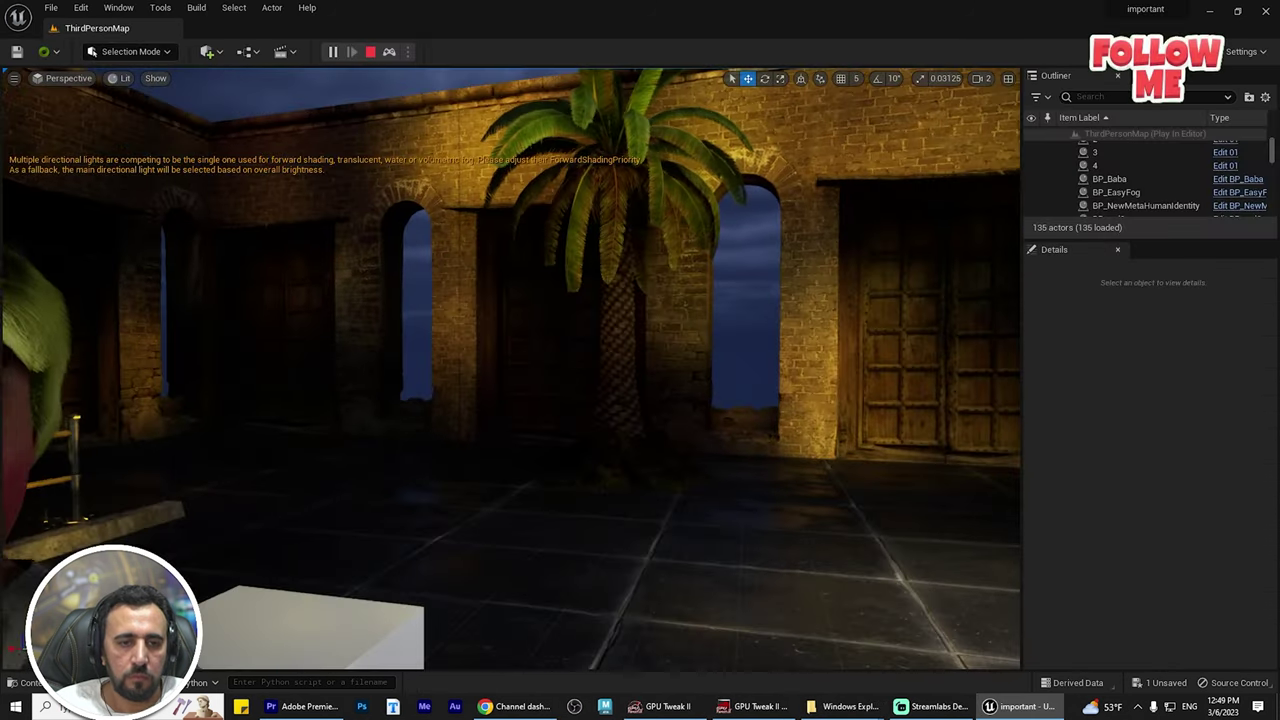
pyautogui.moveTo(511, 370); pyautogui.dragTo(400, 355, button='right')
pyautogui.press('s')
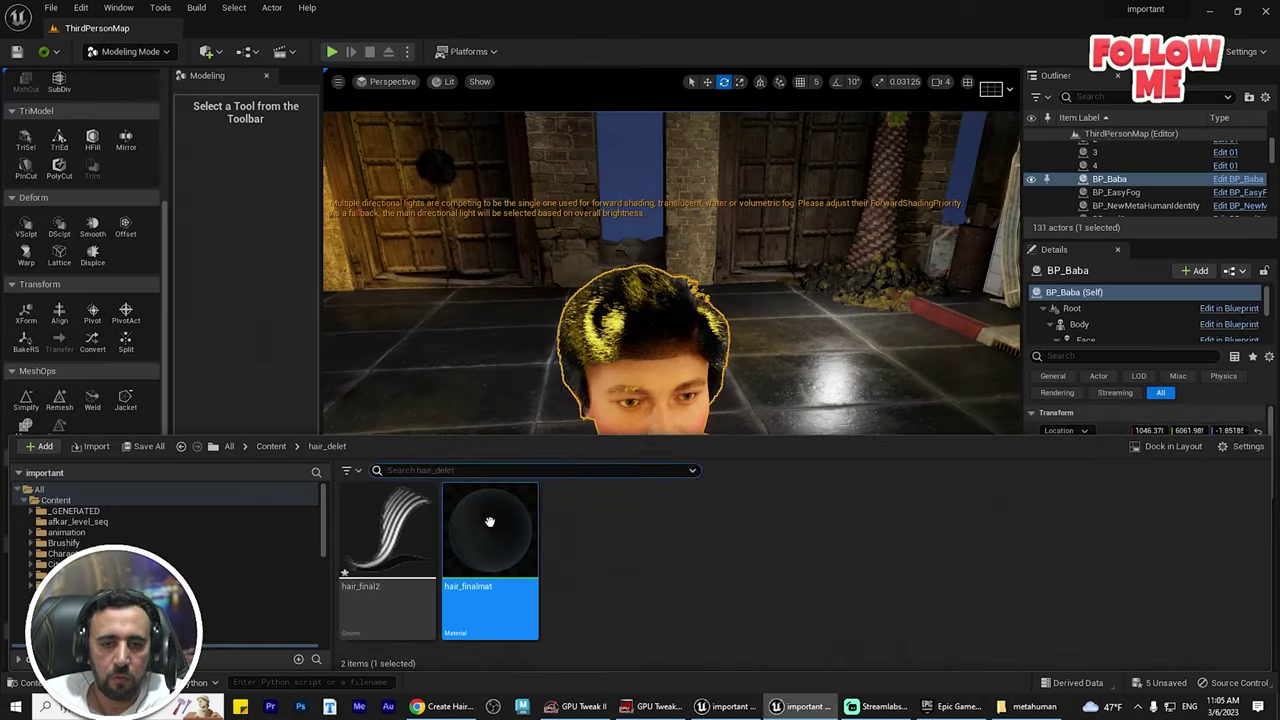
# - Open and save the hair_finalmat material, move its editor off the character, and view the dark hair up close
pyautogui.doubleClick(490, 522)
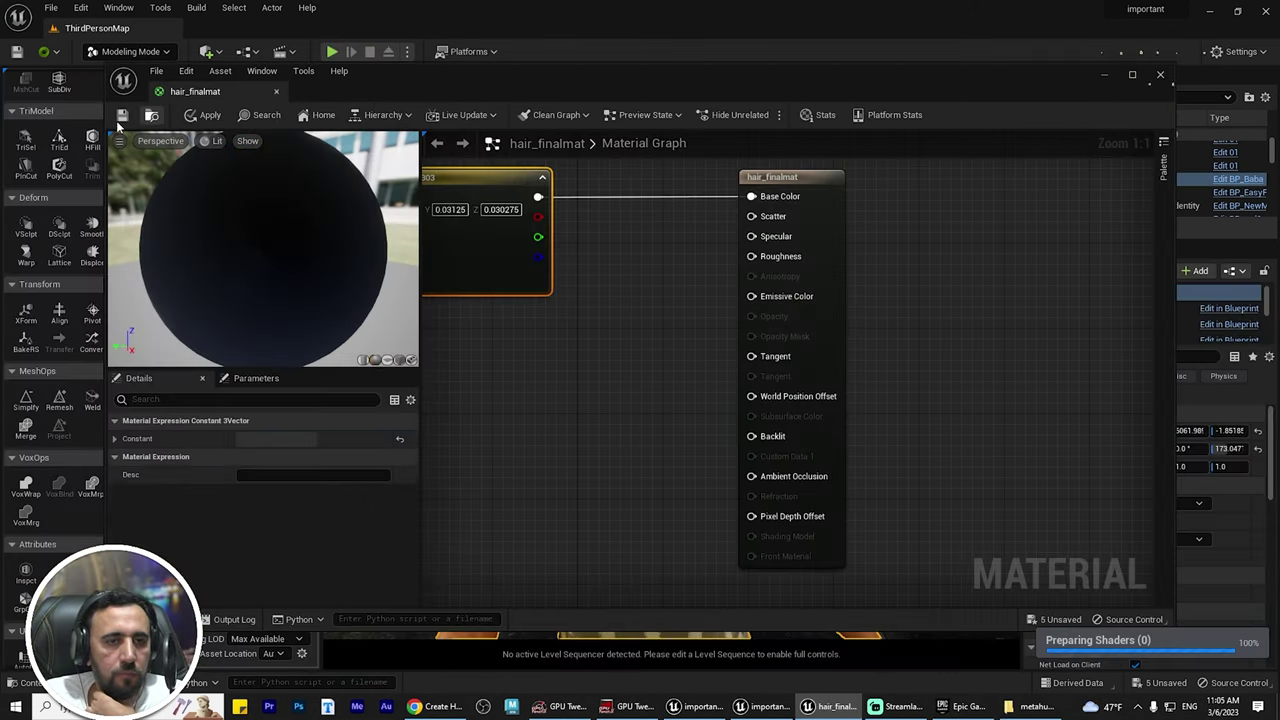
pyautogui.hotkey('ctrl', 's')
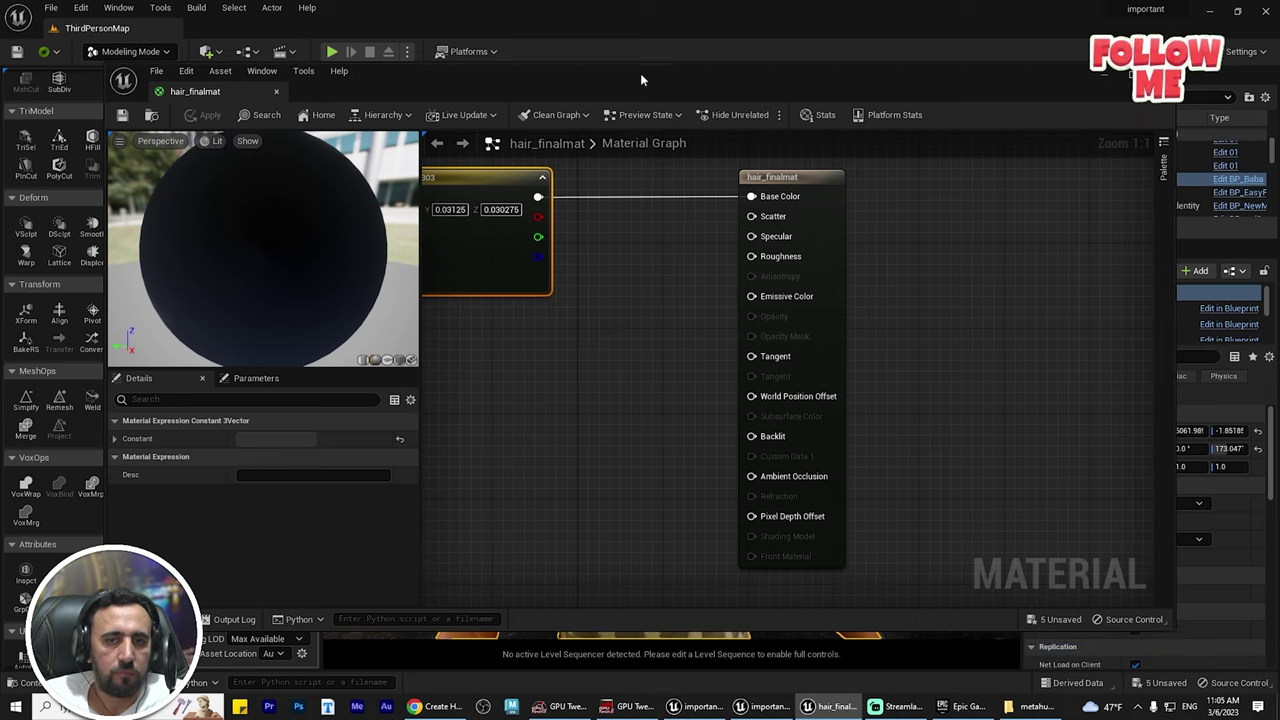
pyautogui.moveTo(640, 73); pyautogui.dragTo(503, 474)
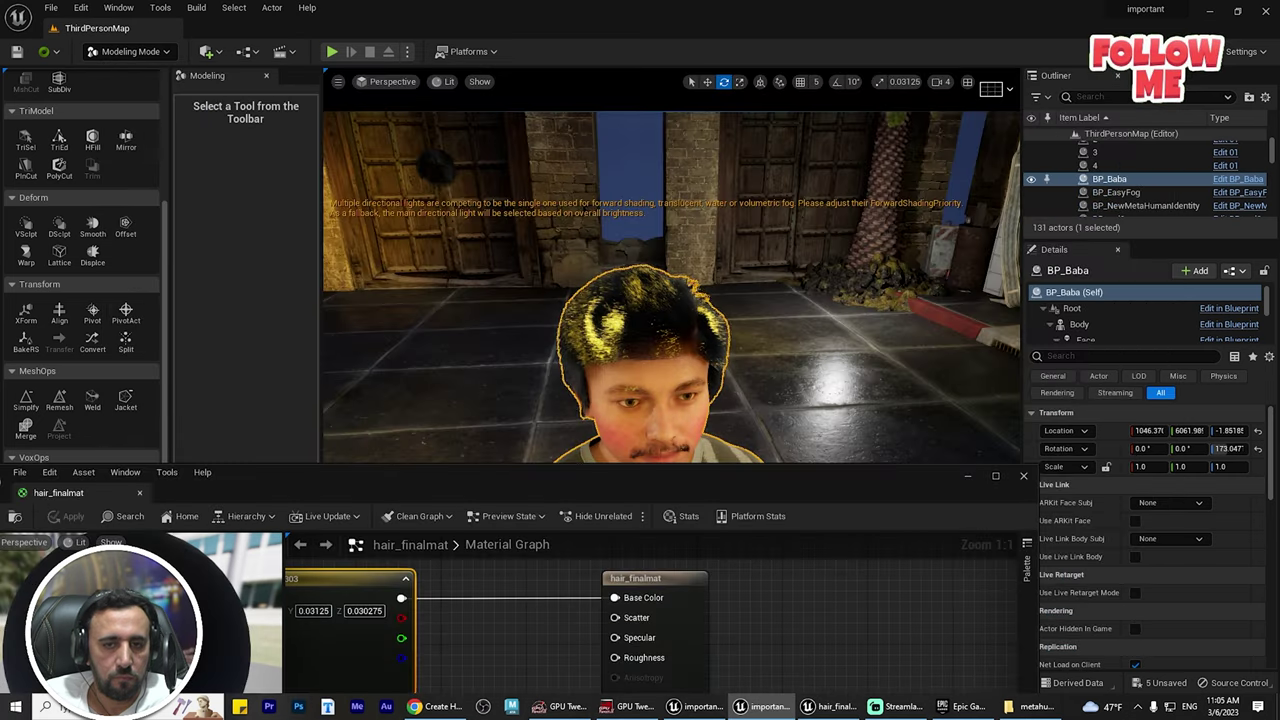
pyautogui.click(510, 400)
pyautogui.moveTo(510, 400); pyautogui.dragTo(650, 310, button='right')
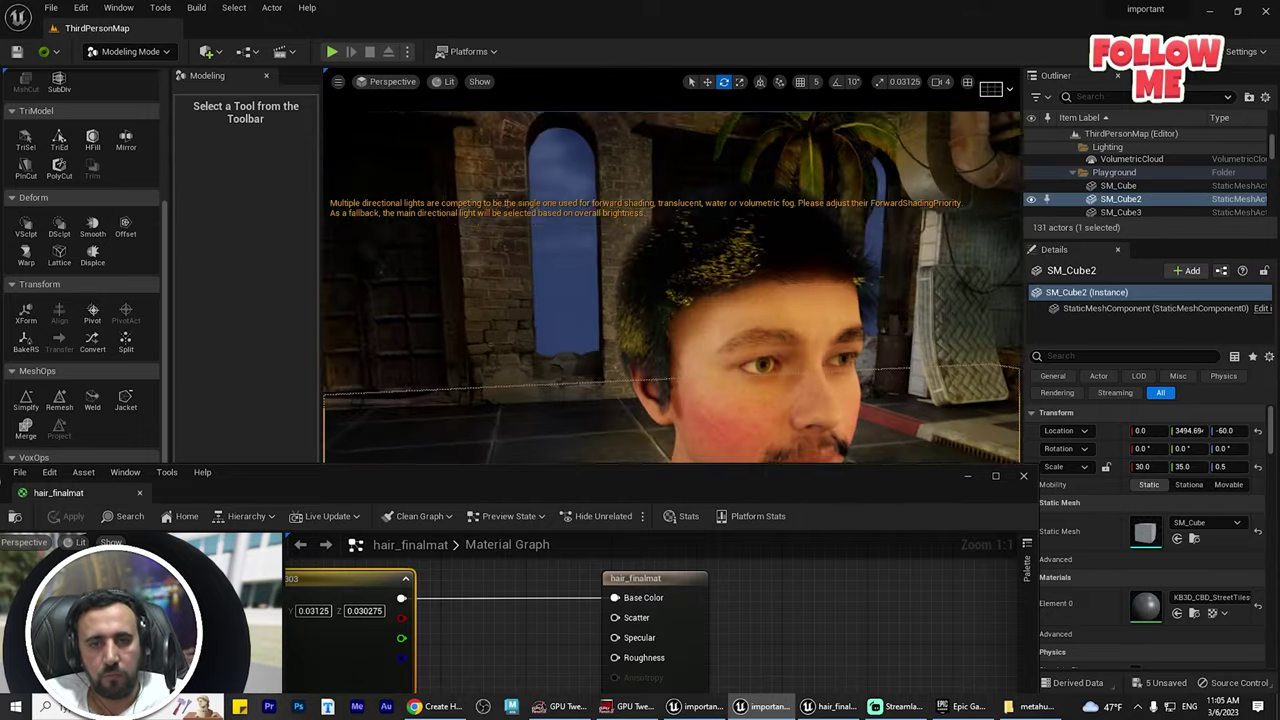